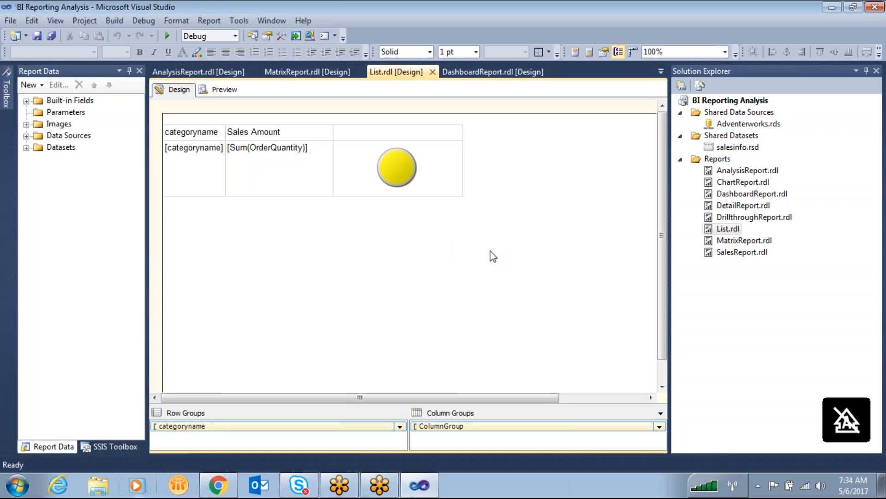
click(822, 487)
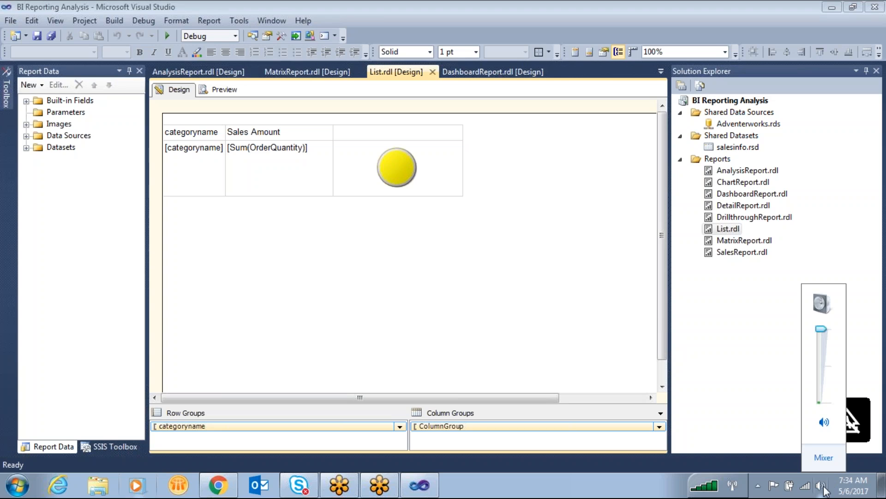
click(437, 239)
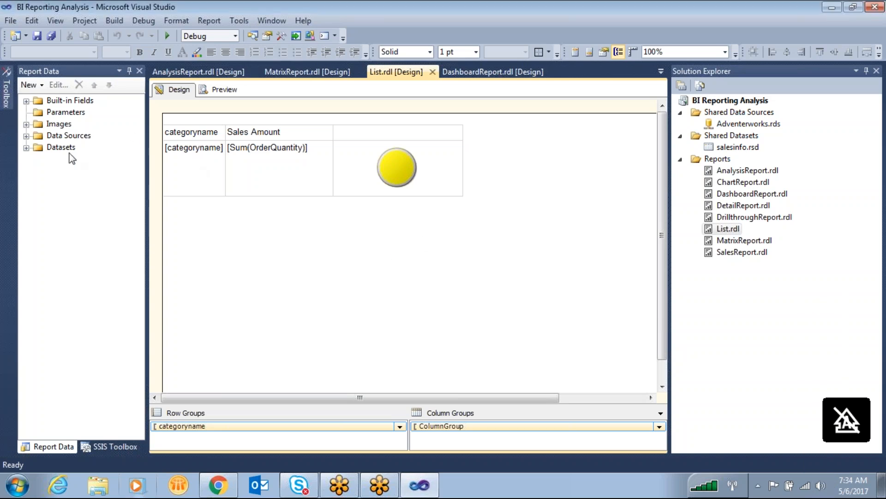
- Expand the List report's datasets to view the fields of DataSet1
click(26, 147)
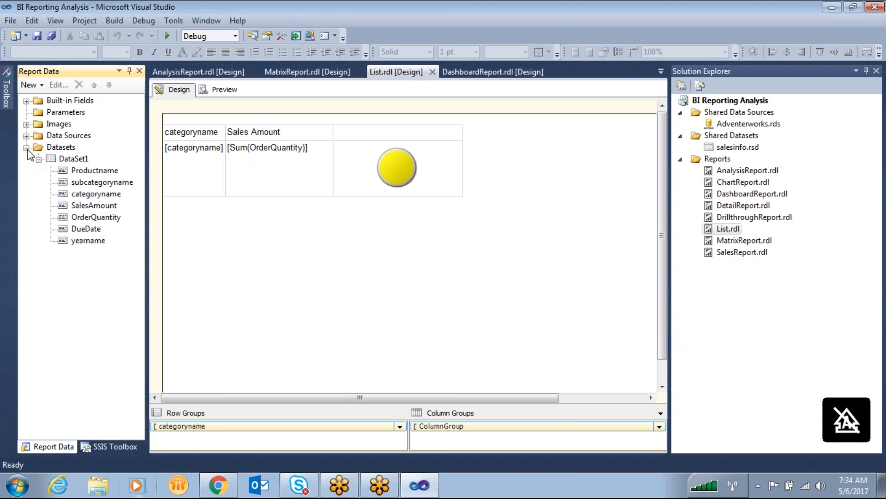
click(505, 304)
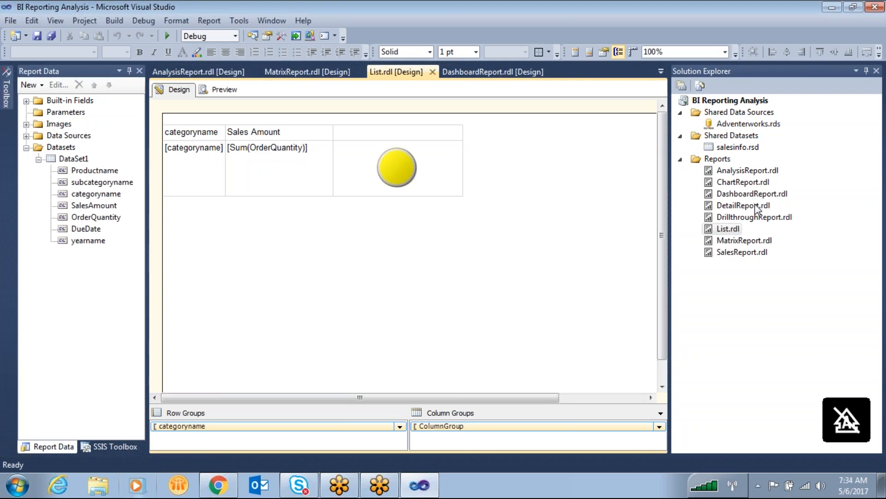
- Open SalesReport.rdl from the project's reports and preview it
double_click(745, 253)
click(224, 90)
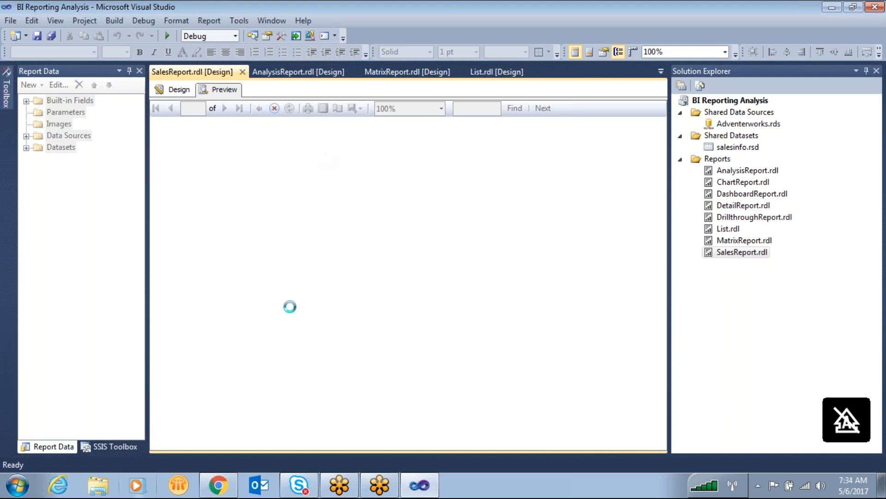
- Launch SQL Server Management Studio while the report preview is loading
click(17, 485)
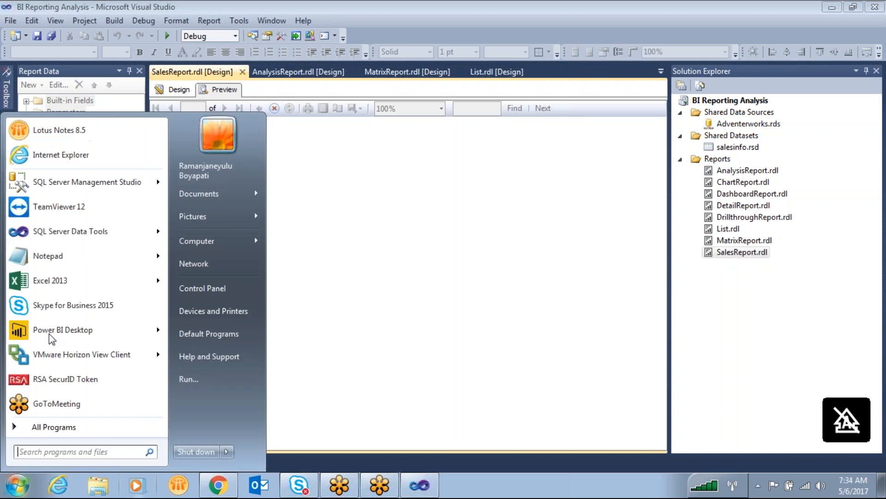
click(96, 186)
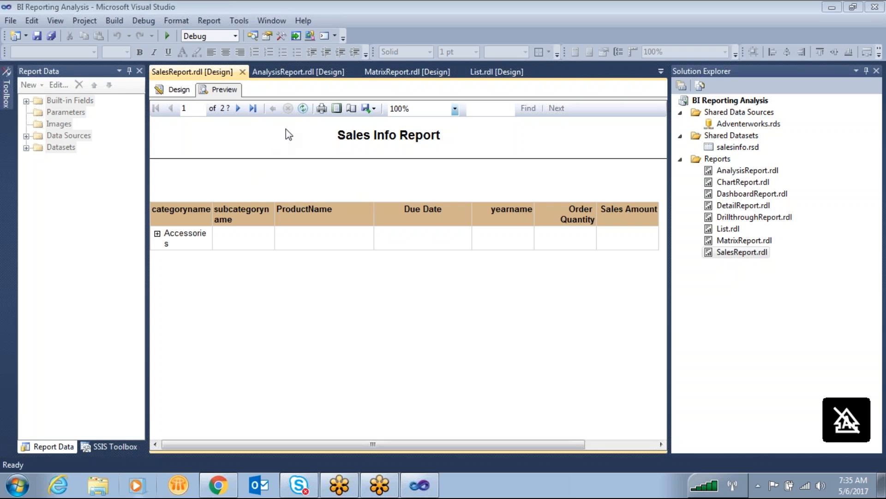
- Return SalesReport to design view and change the page break option in the categoryname row group's properties
click(177, 89)
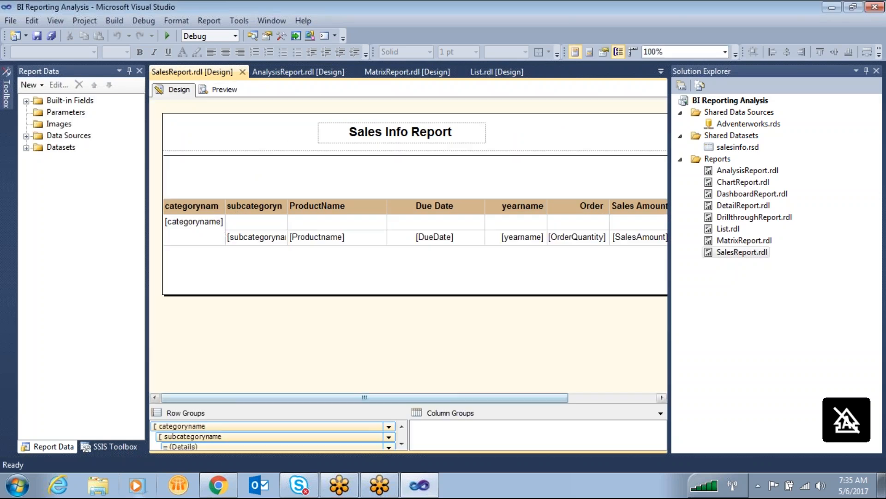
right_click(218, 425)
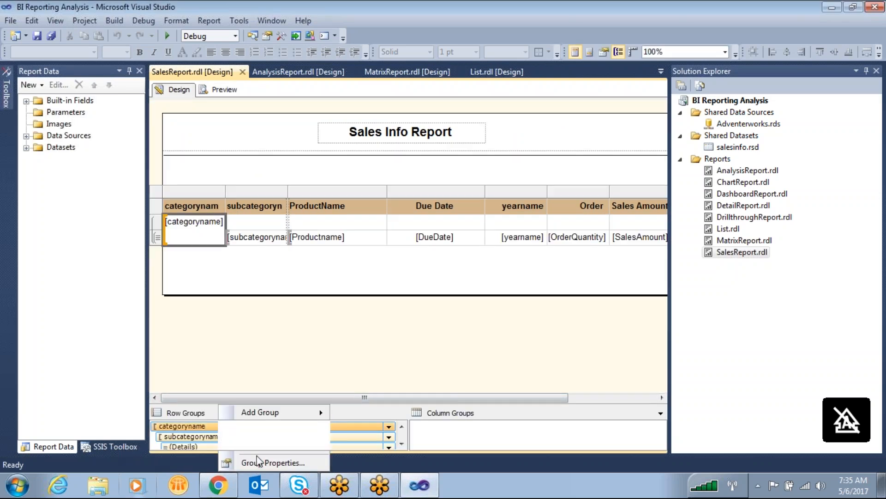
click(255, 463)
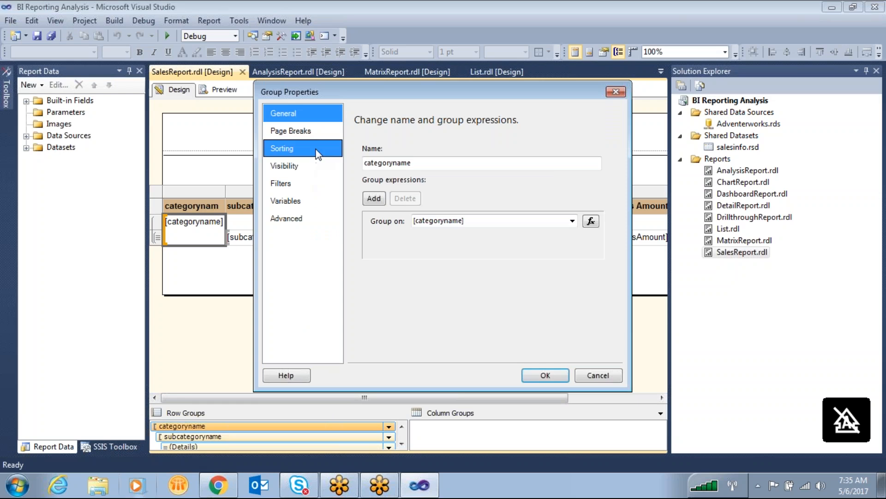
click(304, 131)
click(371, 180)
click(538, 378)
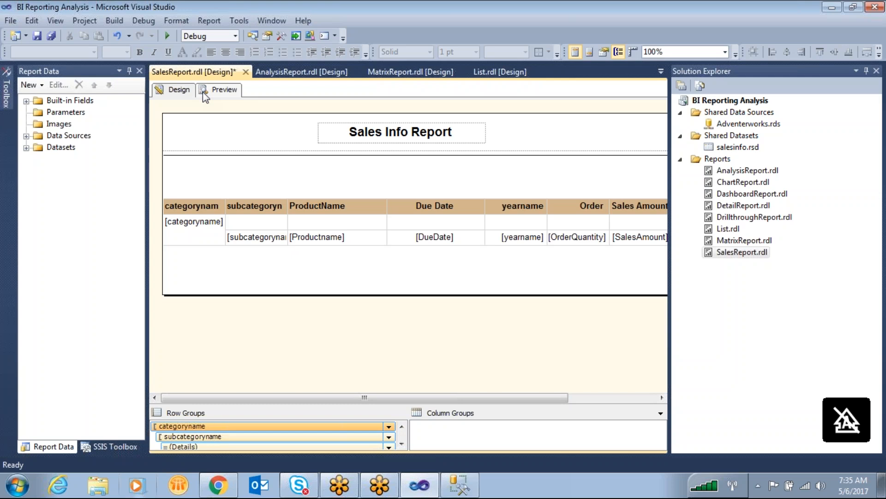
- Open the properties of the SALEINFO dataset and copy its entire query text
click(79, 276)
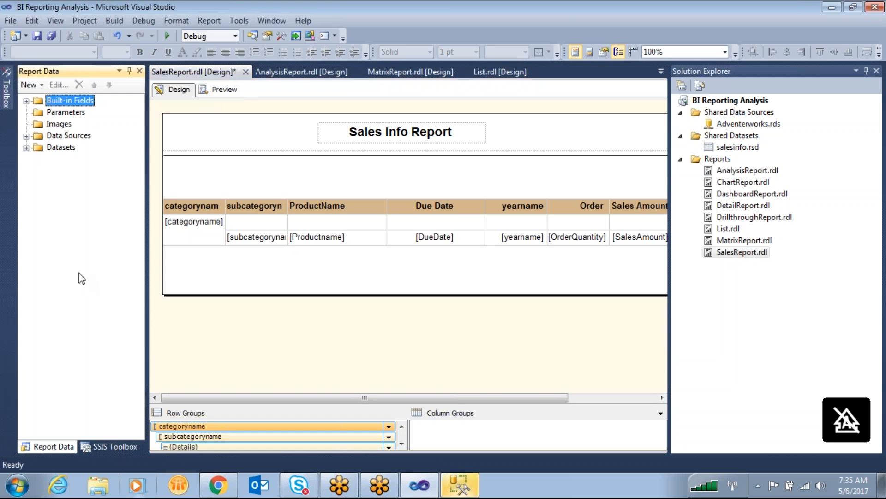
click(26, 147)
double_click(74, 159)
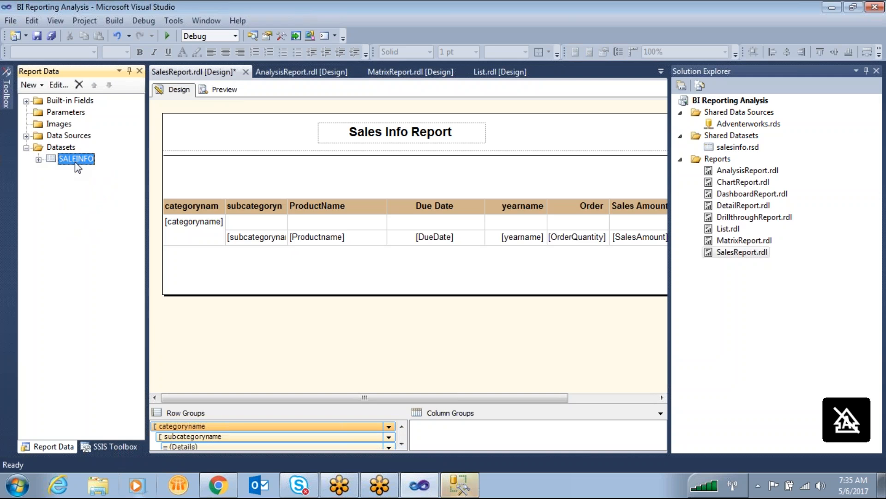
click(455, 306)
key(ctrl+a)
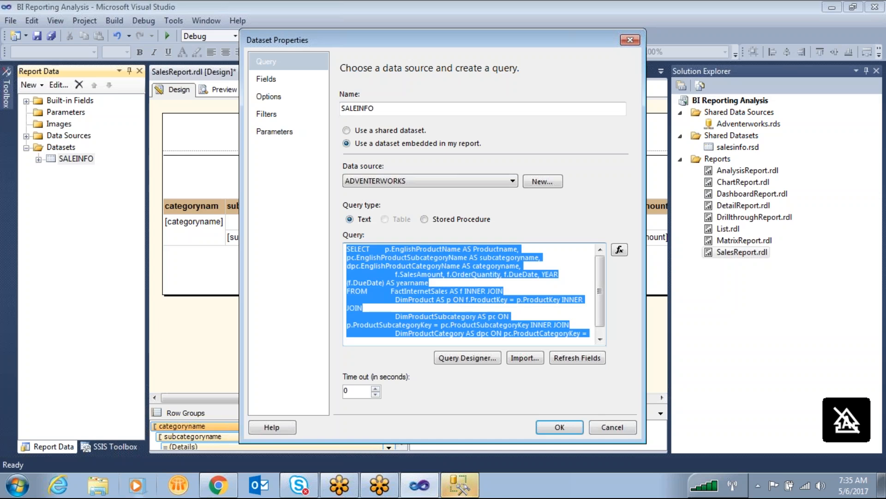
- Switch to SQL Server Management Studio, connect to the server and paste the copied dataset query into a new query
click(464, 487)
click(392, 261)
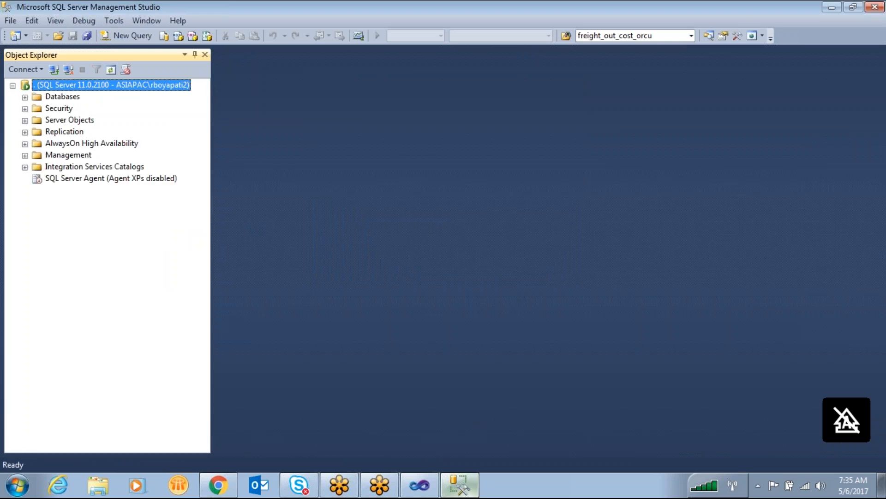
click(130, 35)
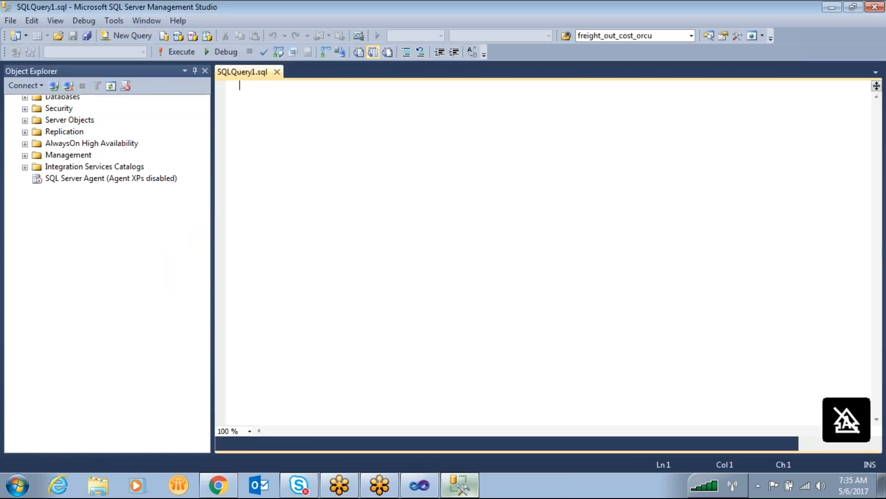
key(ctrl+v)
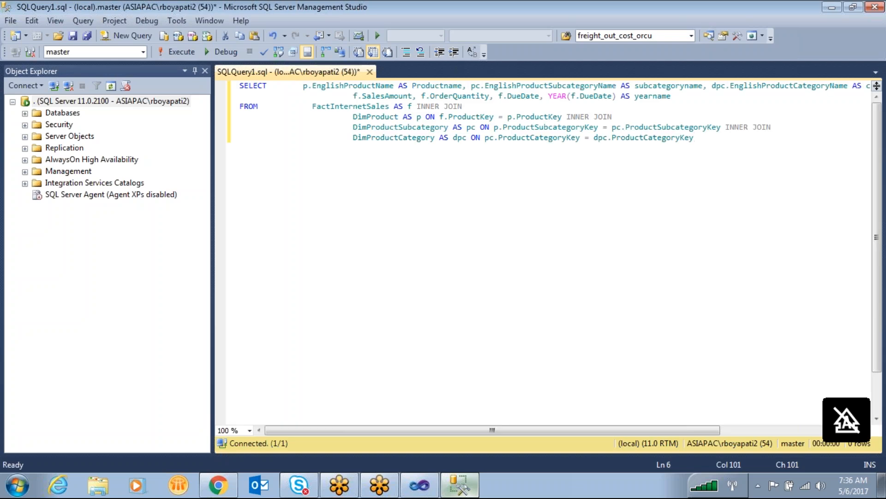
key(Return)
text(where)
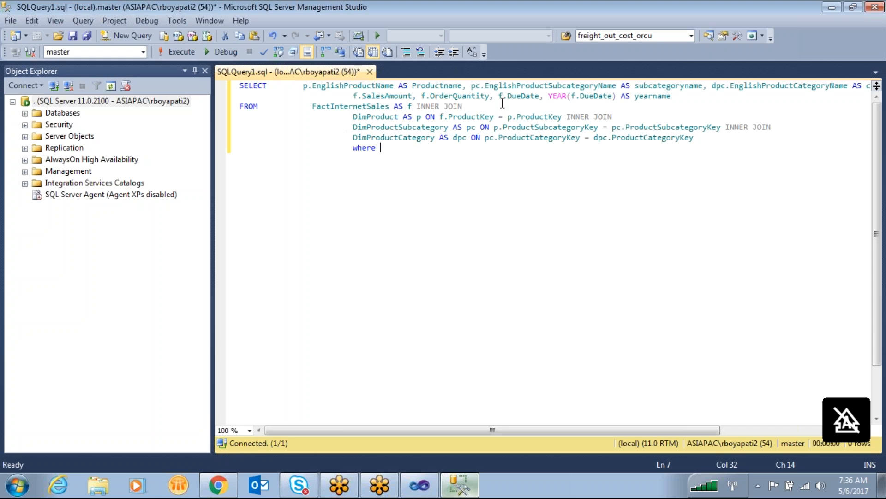
click(617, 86)
shift+click(472, 85)
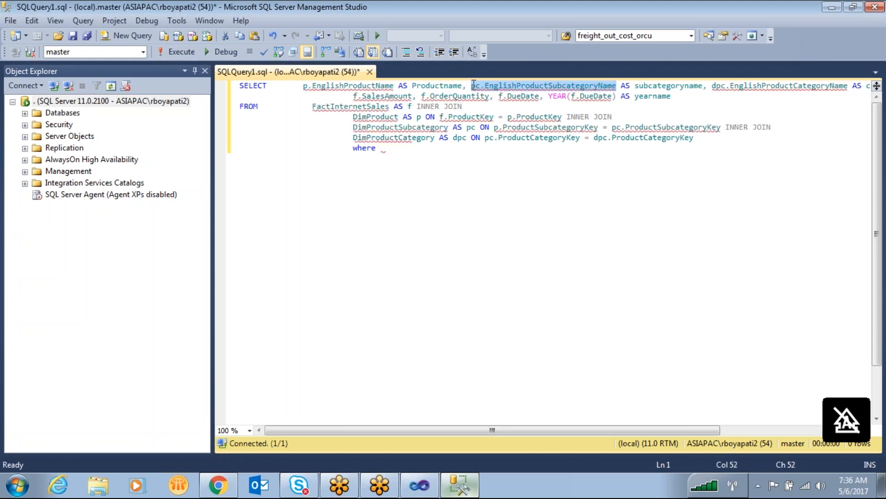
click(844, 87)
drag(845, 88, 712, 88)
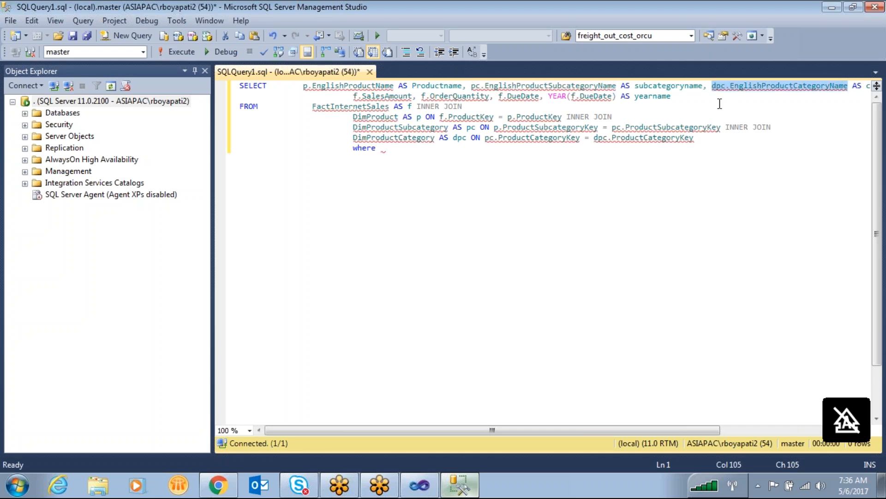
key(ctrl+c)
click(406, 150)
key(ctrl+v)
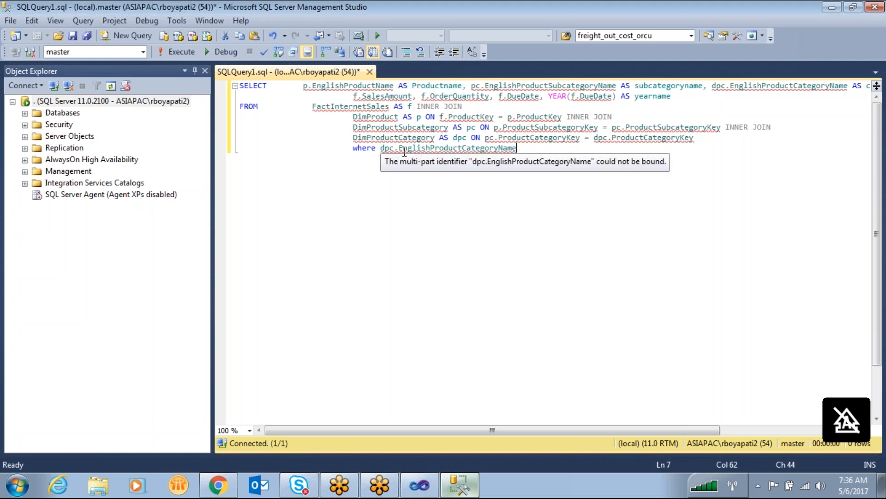
text(=@)
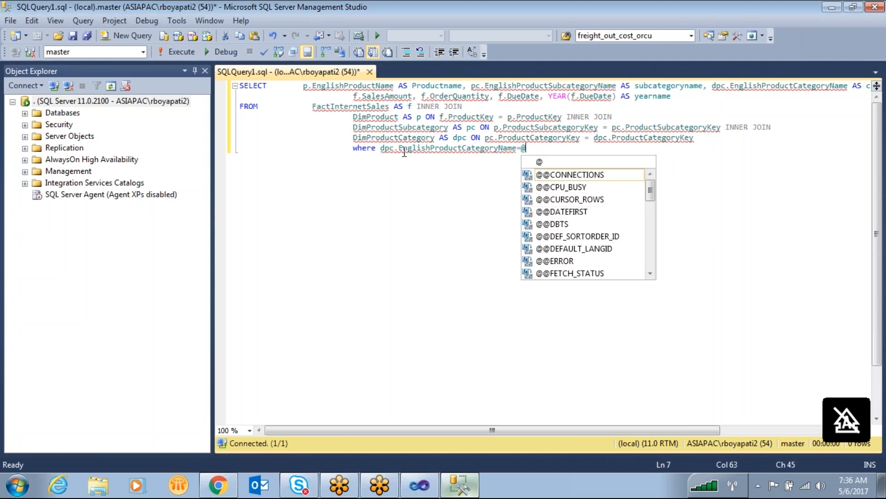
text(Category)
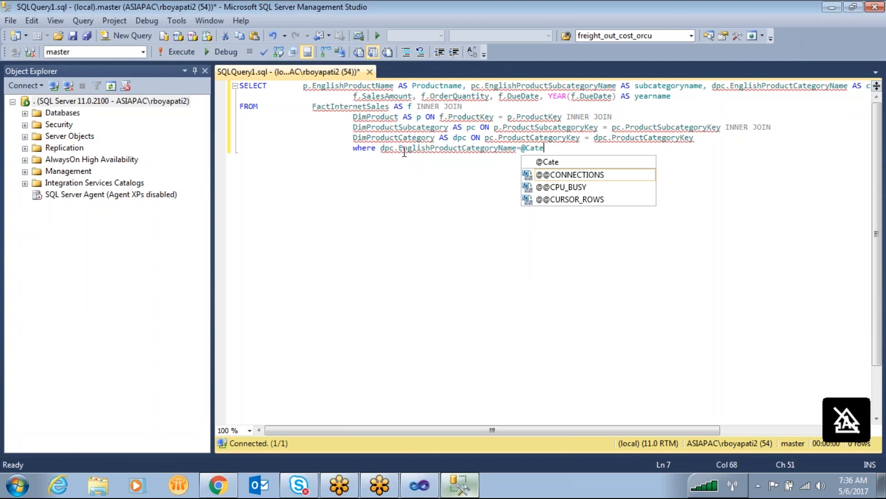
text(Name )
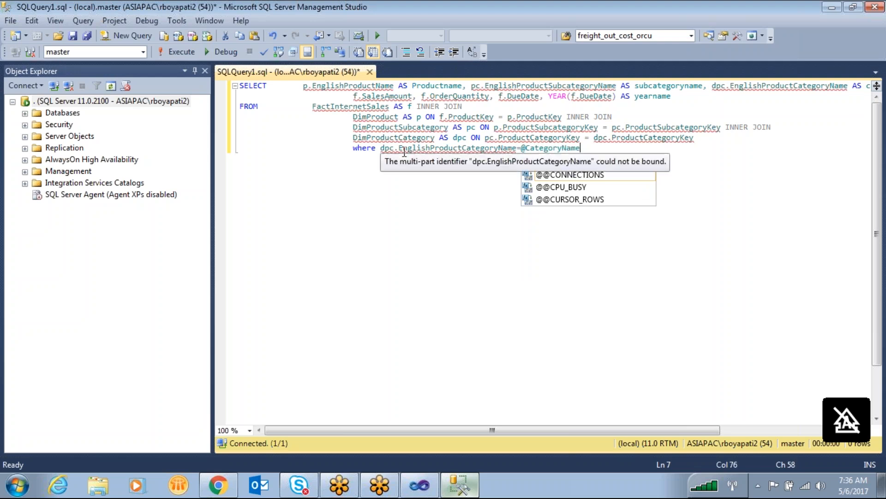
text( and)
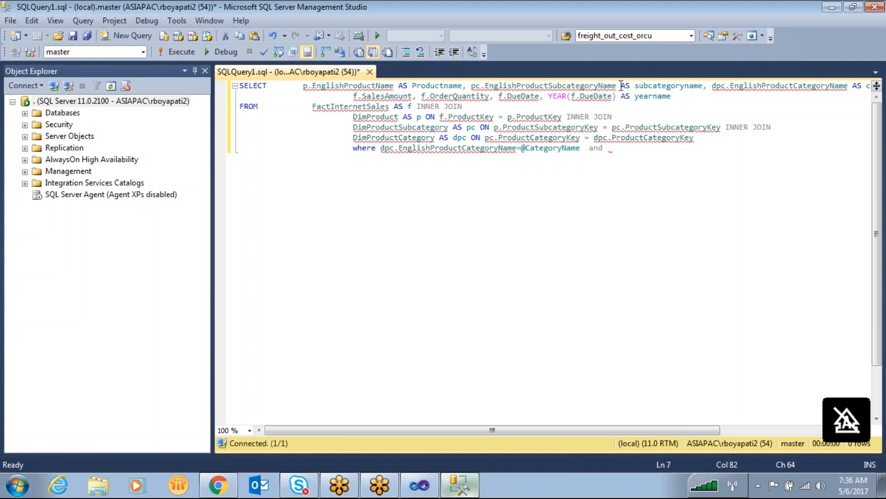
drag(616, 86, 471, 86)
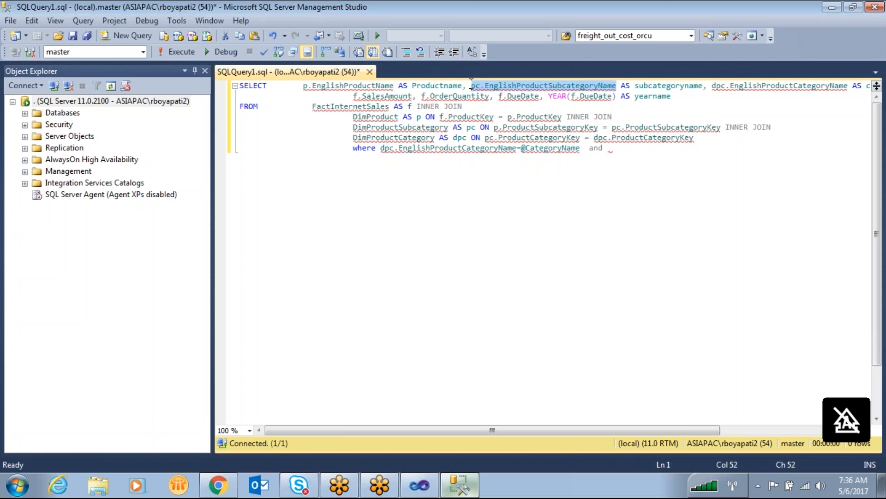
click(620, 153)
key(ctrl+v)
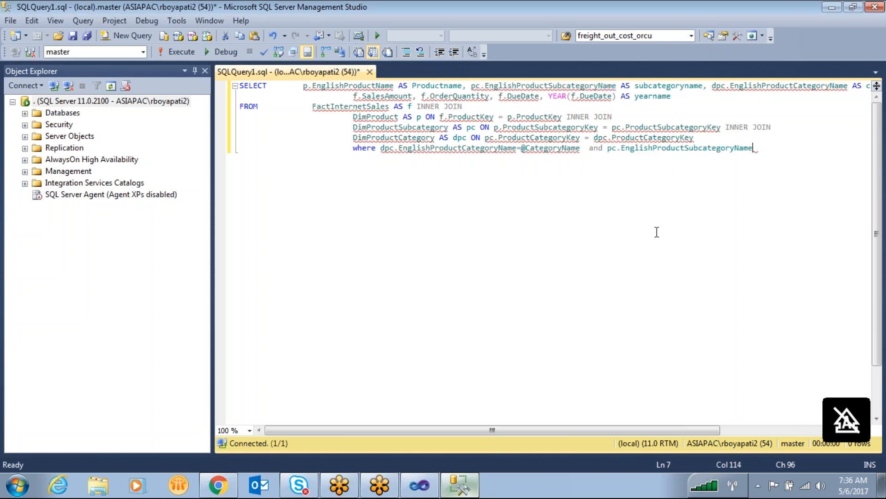
text(=)
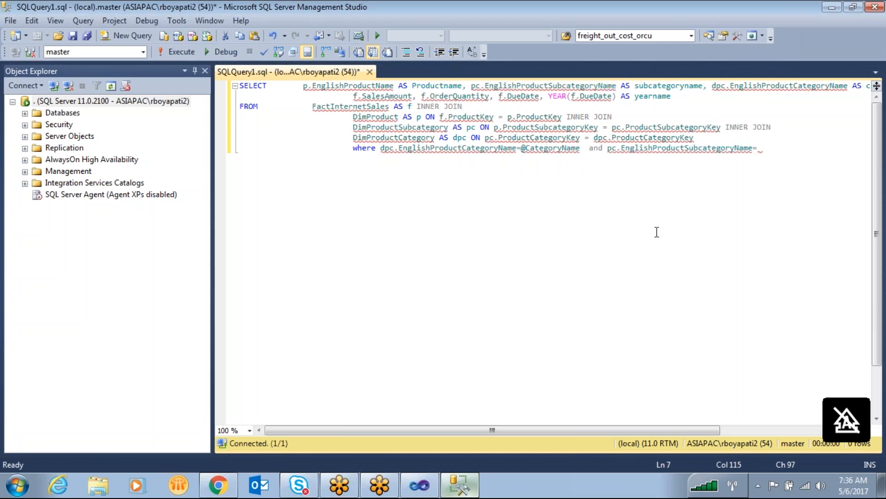
text(@Subcategor)
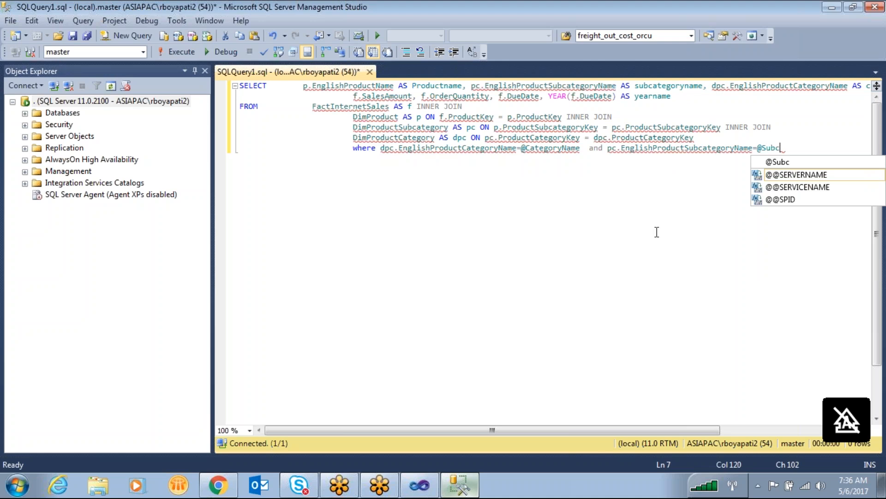
text(yname)
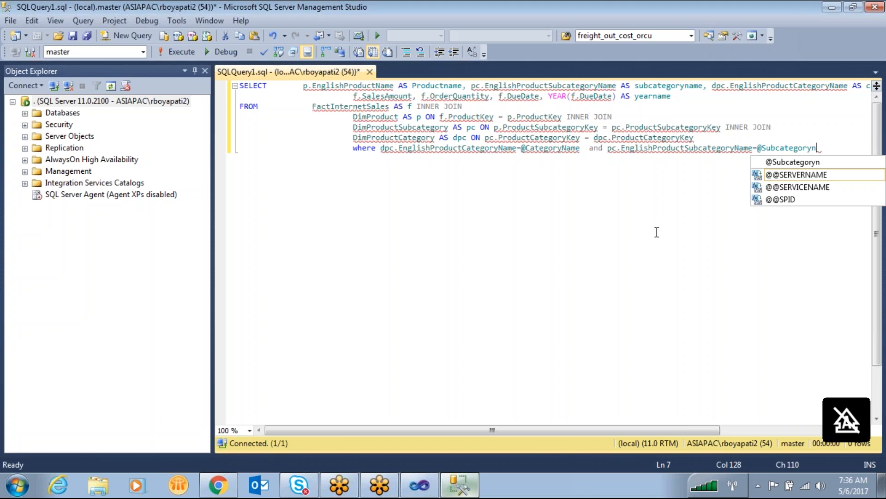
key(Escape)
key(Return)
text(and)
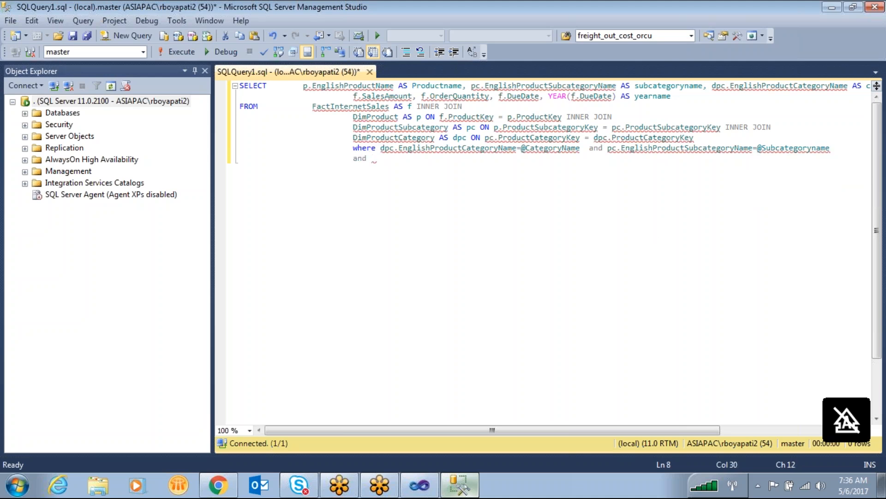
click(712, 85)
key(Return)
drag(394, 86, 303, 86)
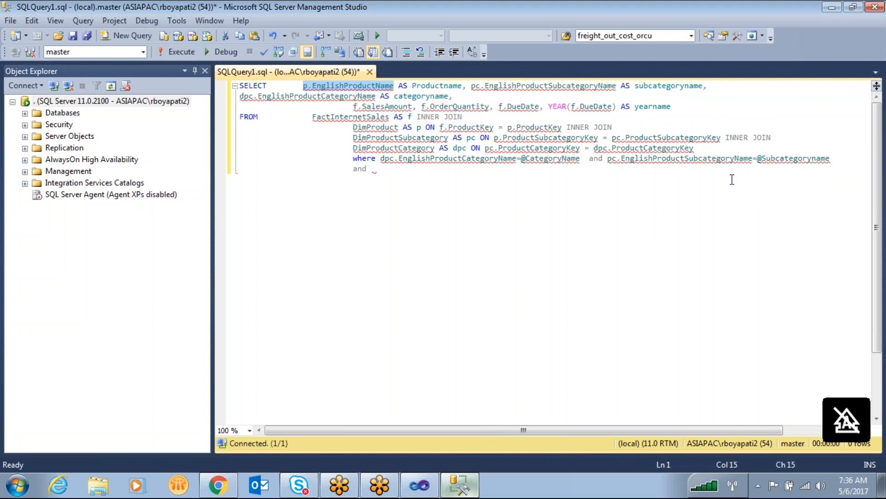
click(408, 169)
key(ctrl+v)
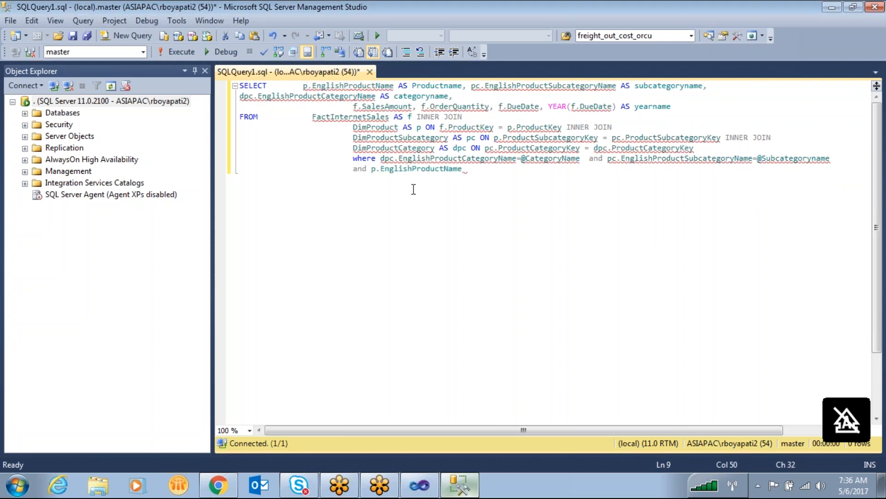
text(=@Productname)
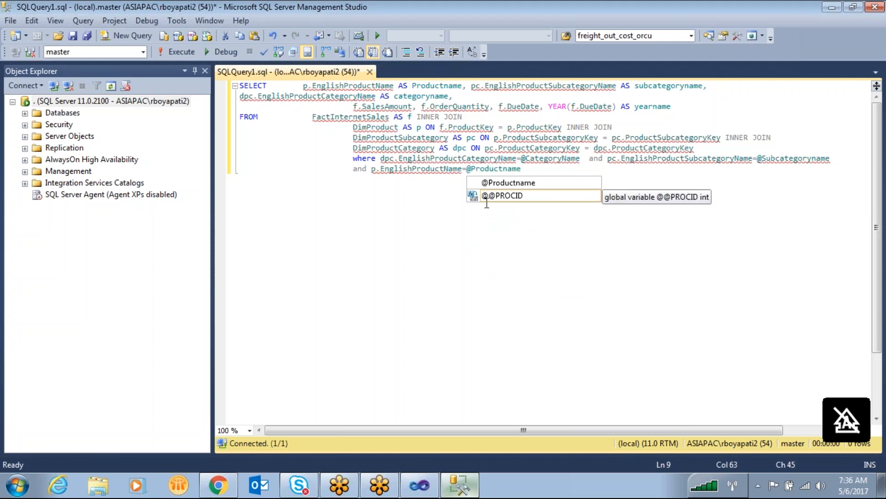
click(480, 258)
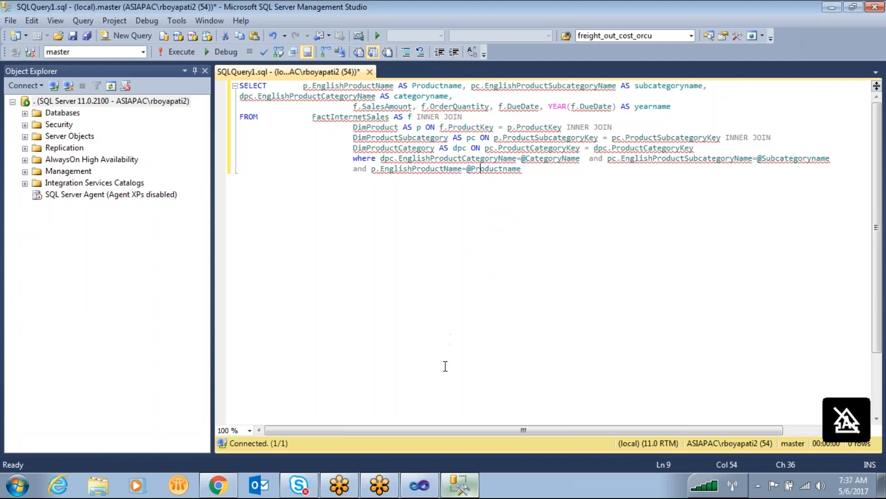
- Copy the whole edited query, switch to Visual Studio and replace the SALEINFO dataset's query with it, confirming the dataset properties
key(ctrl+a)
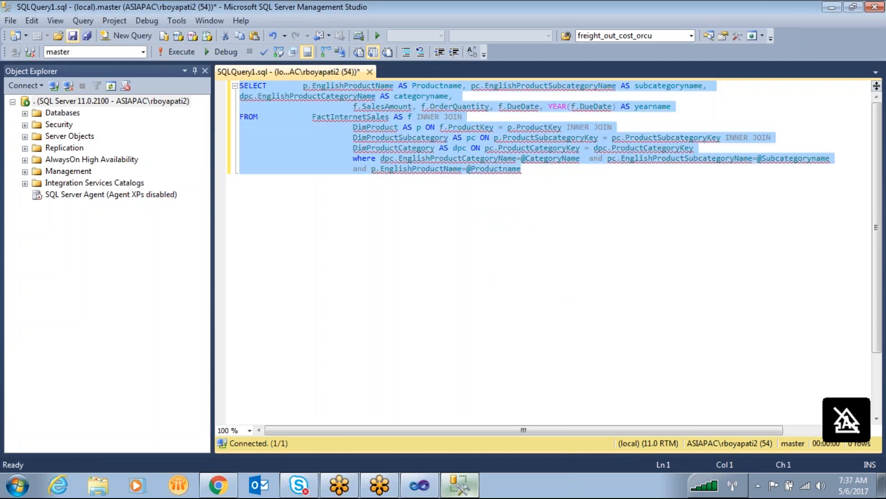
click(406, 487)
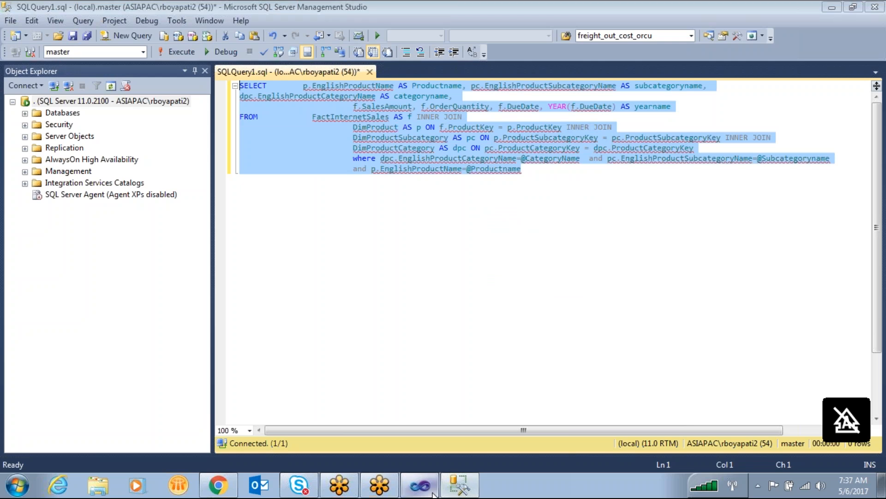
key(ctrl+v)
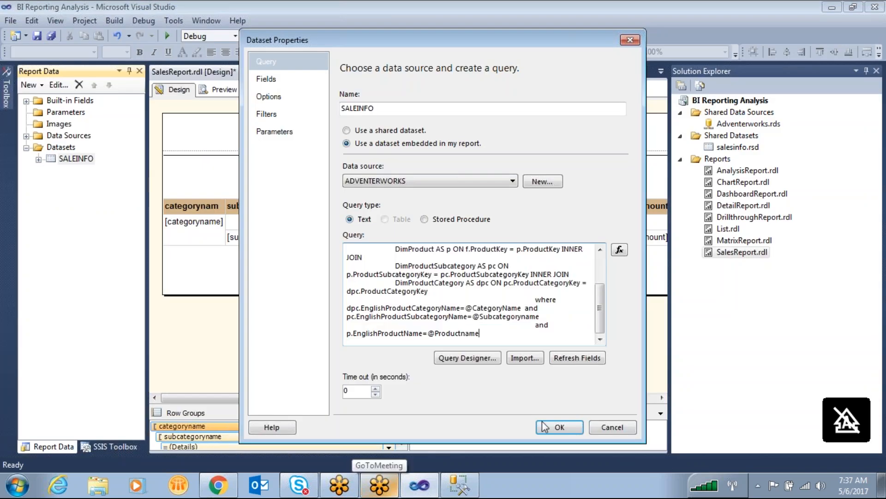
click(557, 427)
- Check the SALEINFO dataset and the report preview, and look through the report's parameters in design view
click(38, 159)
click(38, 159)
click(224, 89)
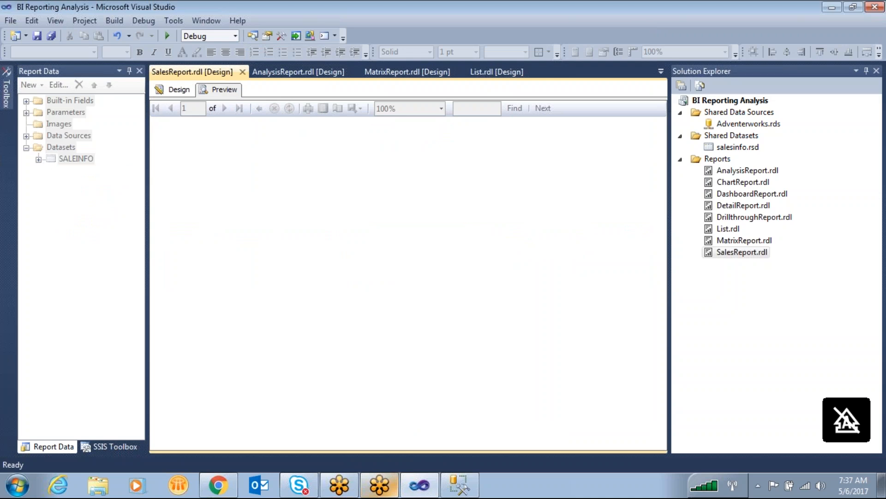
click(179, 89)
click(26, 112)
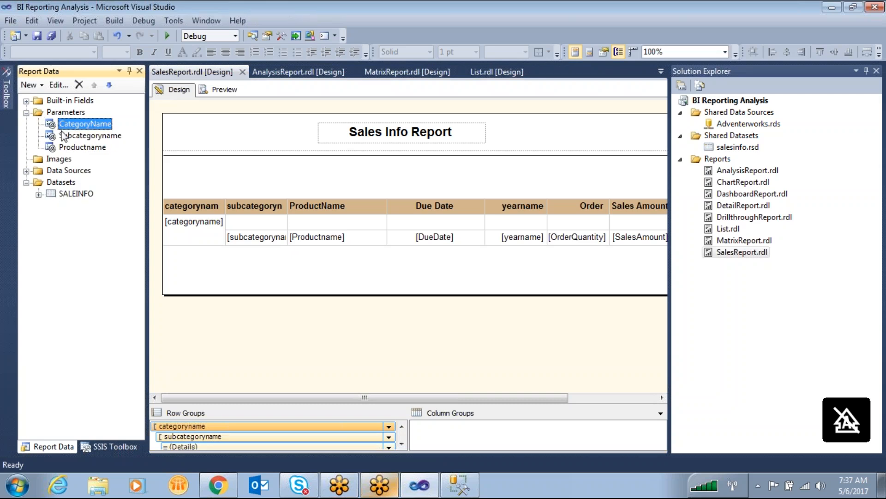
click(69, 148)
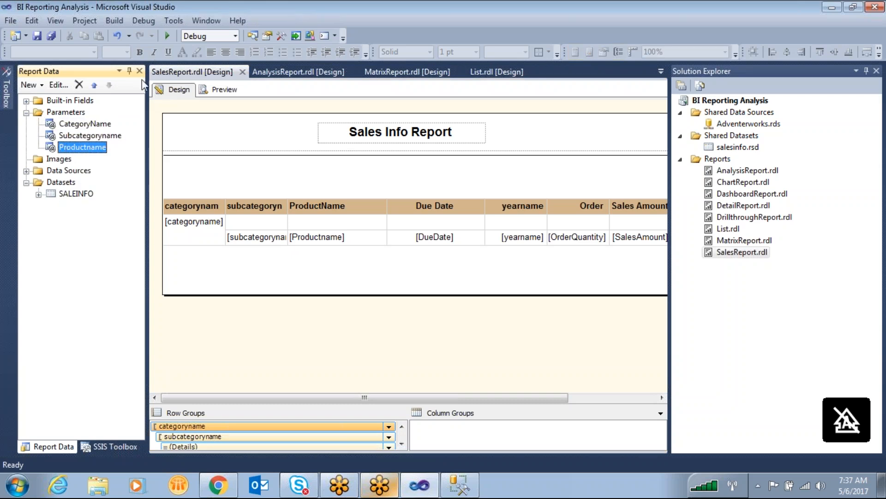
- Switch to SQL Server Management Studio and write select * from DimProductCategory below the main query
click(460, 484)
click(542, 175)
key(Return)
key(Return)
text(select * from)
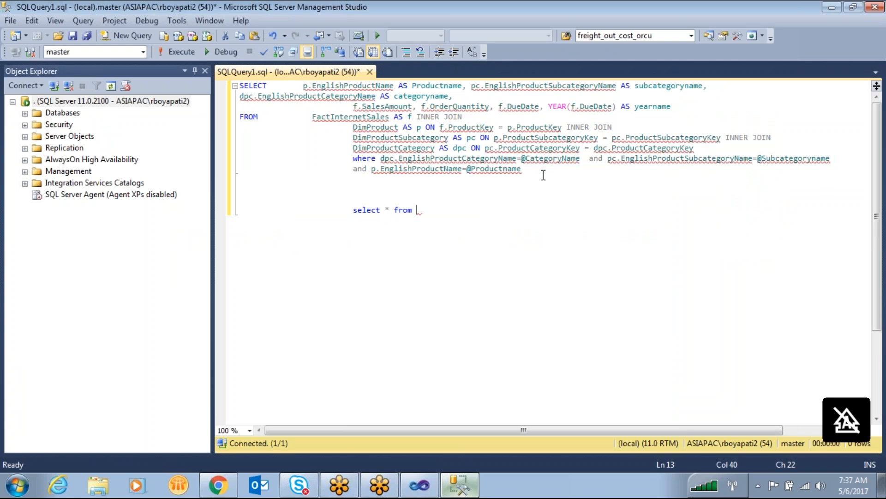
double_click(392, 147)
key(ctrl+c)
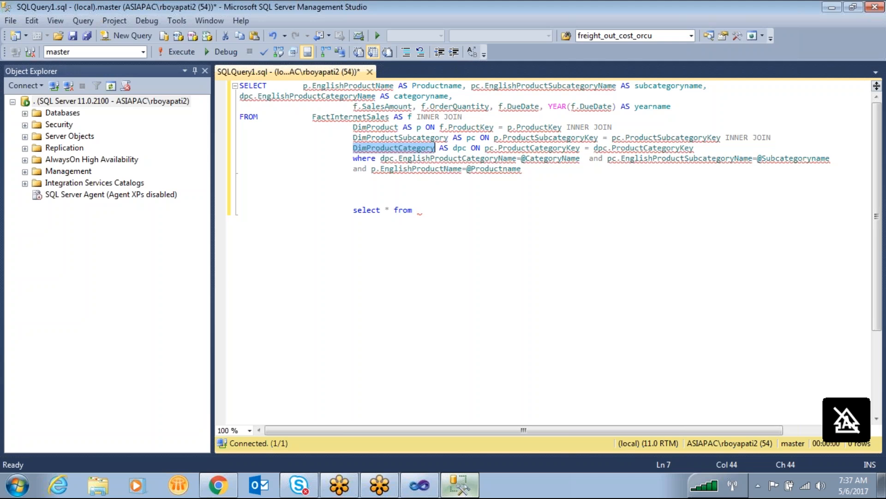
click(434, 209)
key(ctrl+v)
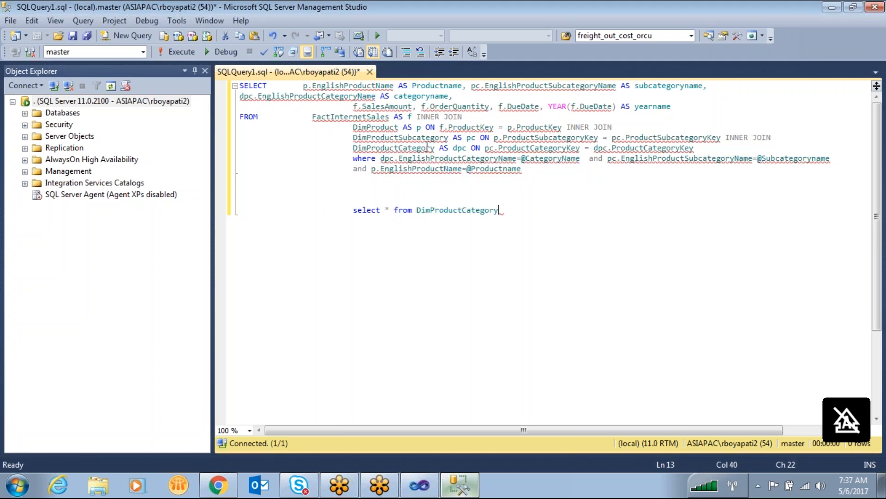
- Replace the asterisk in the DimProductCategory select with EnglishProductSubcategoryName
double_click(549, 85)
key(ctrl+c)
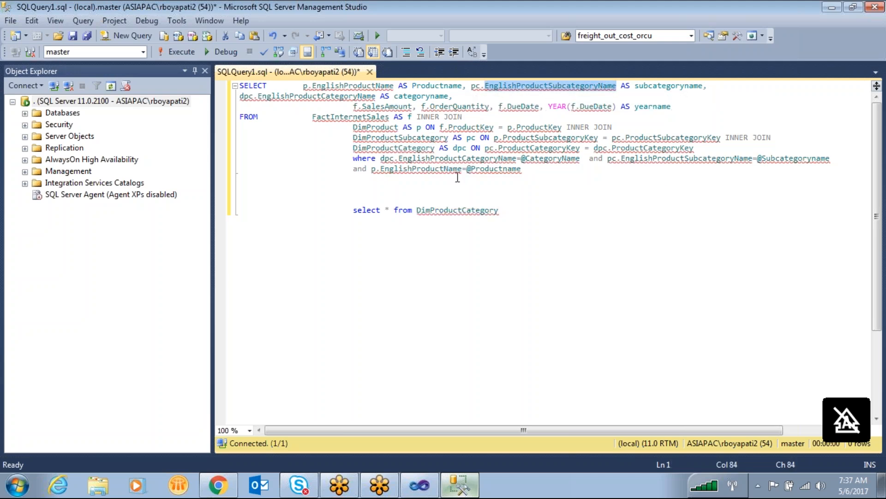
click(388, 209)
key(Delete)
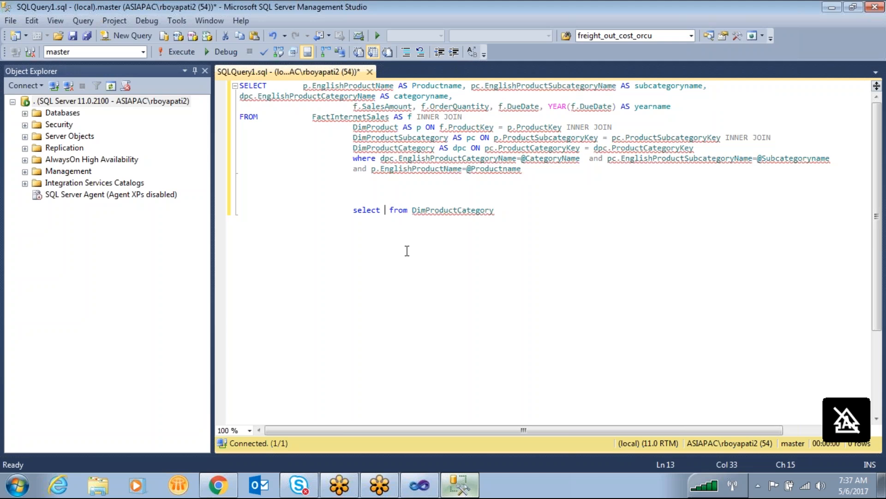
key(ctrl+v)
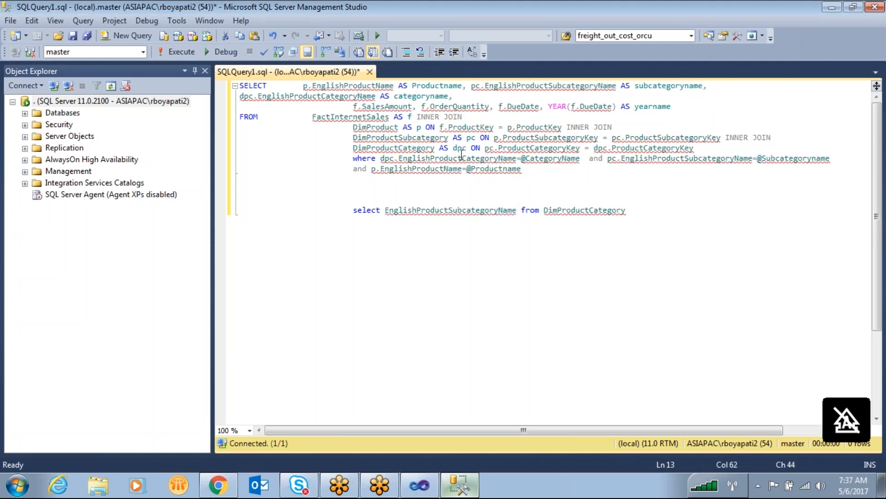
- Add a second lookup query on a new line: select EnglishProductSubcategoryName from DimProductSubcategory
double_click(401, 138)
key(ctrl+c)
key(Return)
text(select)
key(ctrl+v)
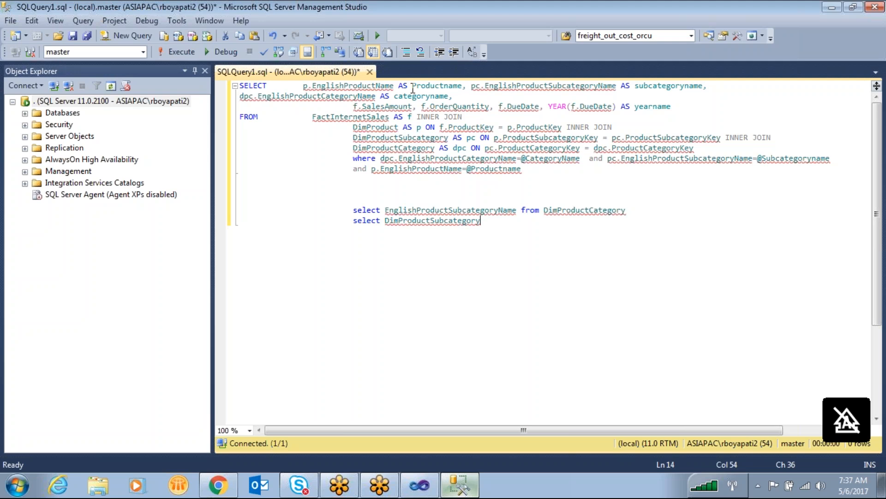
double_click(515, 86)
key(ctrl+c)
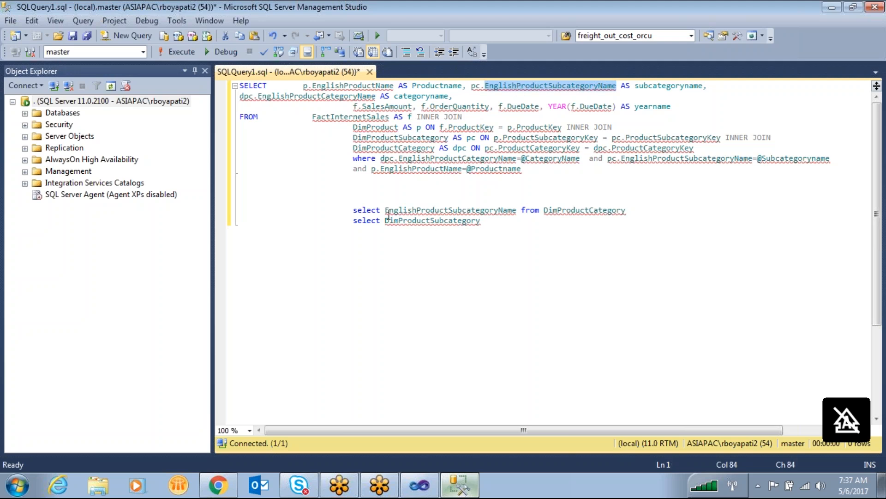
click(386, 220)
key(ctrl+v)
text(fr)
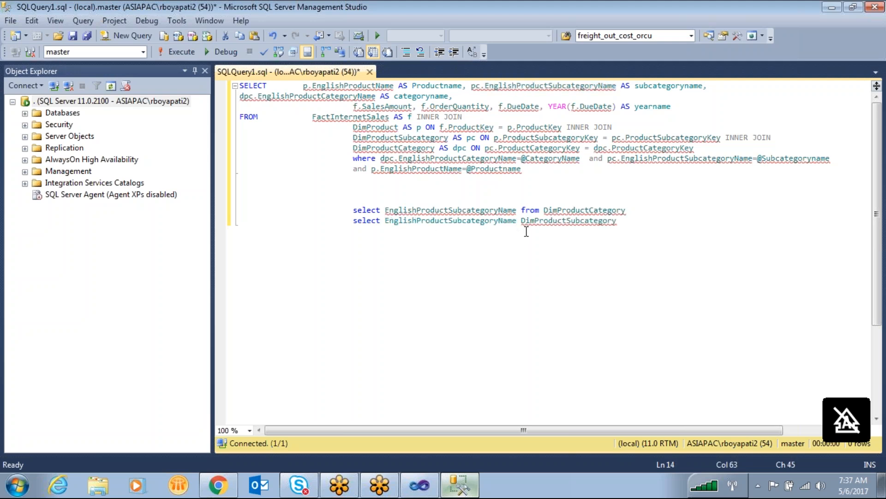
text(om)
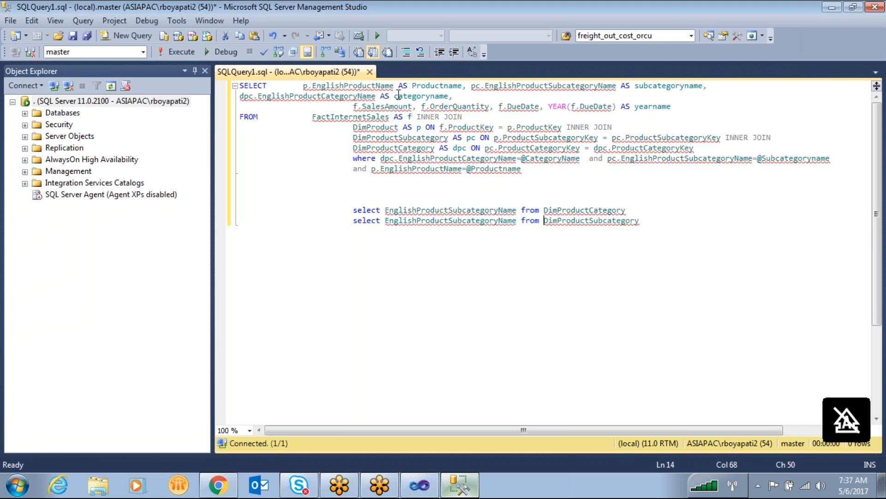
- Add a third lookup query on a new line: select EnglishProductName from DimProduct
double_click(364, 86)
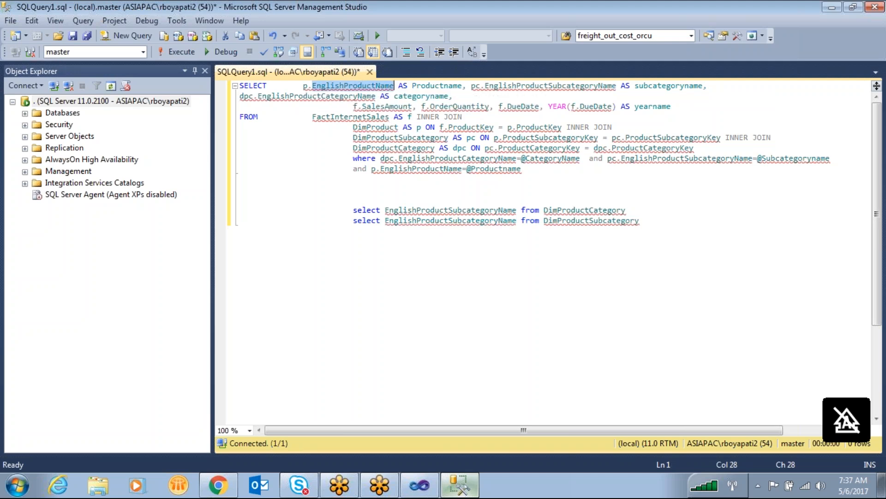
click(662, 221)
key(Return)
text(select EnglishProductName from)
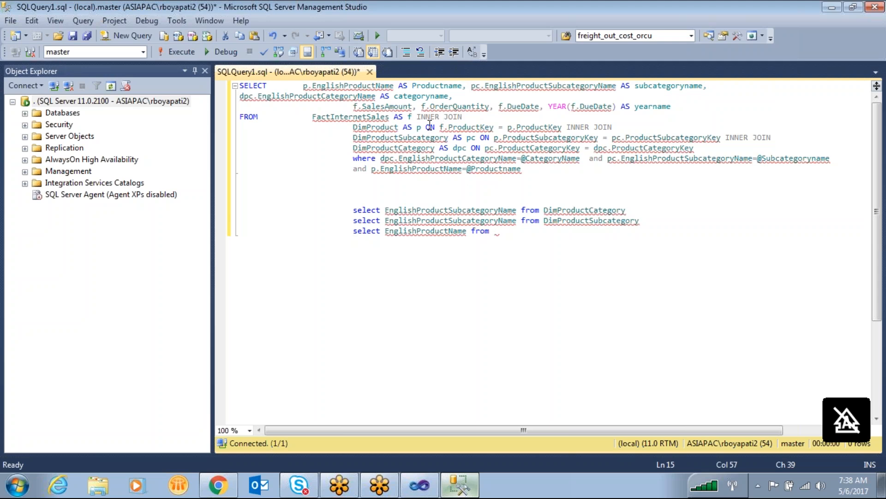
double_click(382, 126)
key(ctrl+c)
click(507, 234)
key(ctrl+v)
- Run the three lookup queries, set the database to AdventureWorksDW2012 and run them again
drag(558, 244, 327, 189)
key(F5)
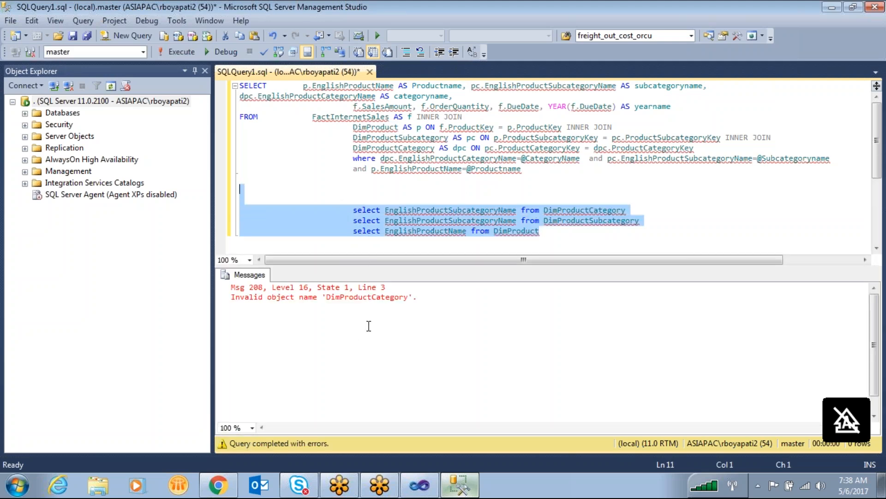
click(143, 52)
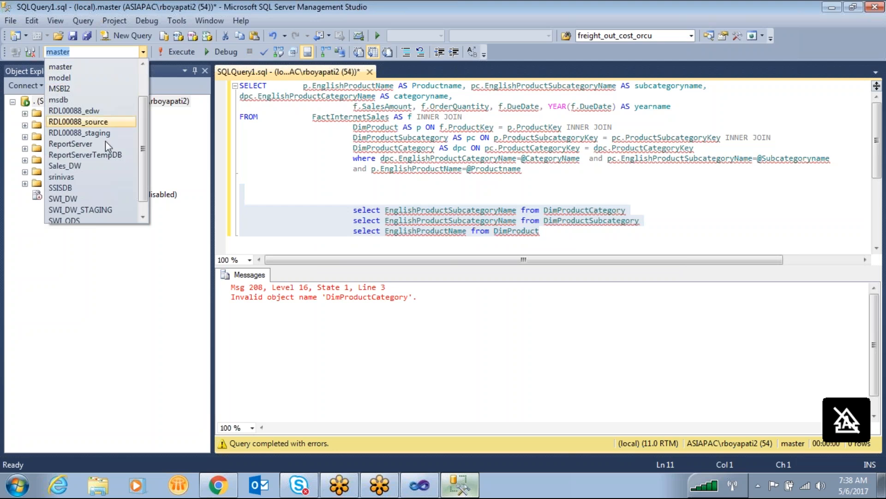
scroll(147, 84, up, 2)
click(78, 67)
key(F5)
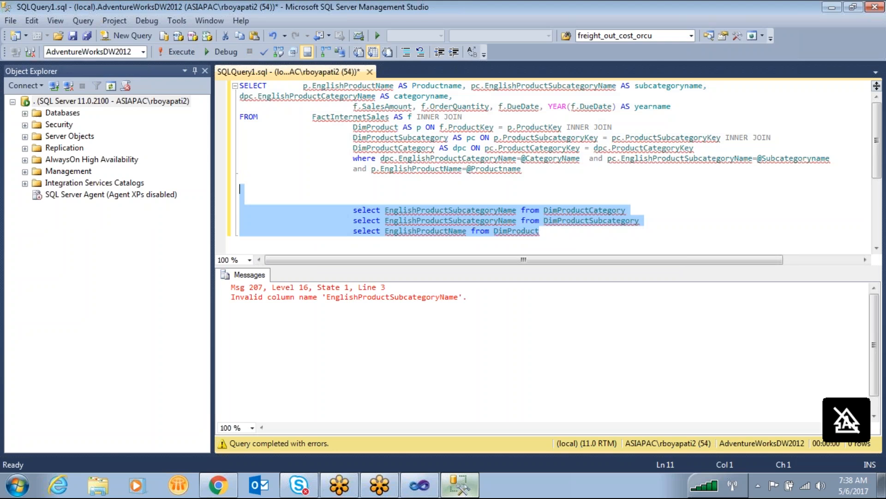
click(466, 245)
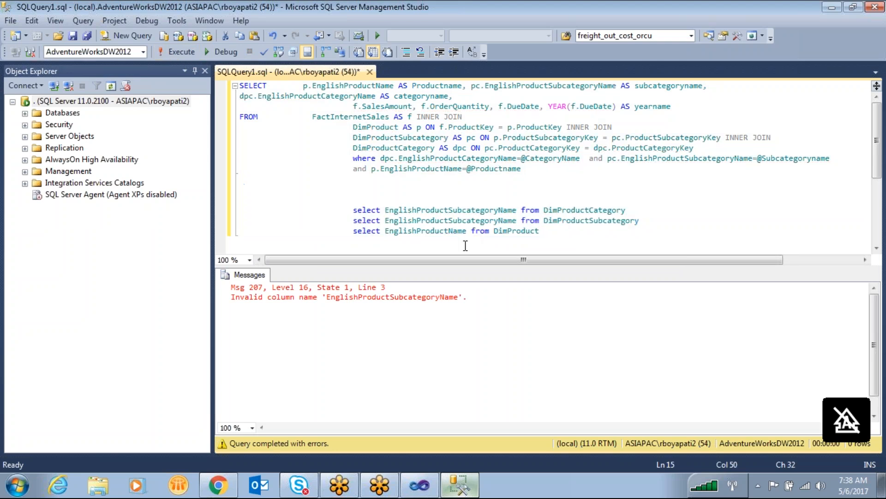
drag(552, 242, 337, 188)
click(163, 49)
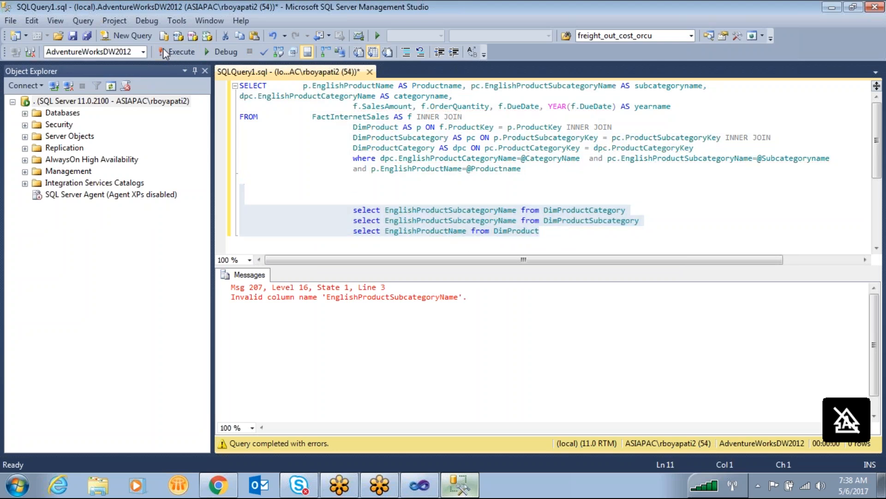
- Change the first lookup query's column to EnglishProductCategoryName and run all three lookup queries
click(466, 212)
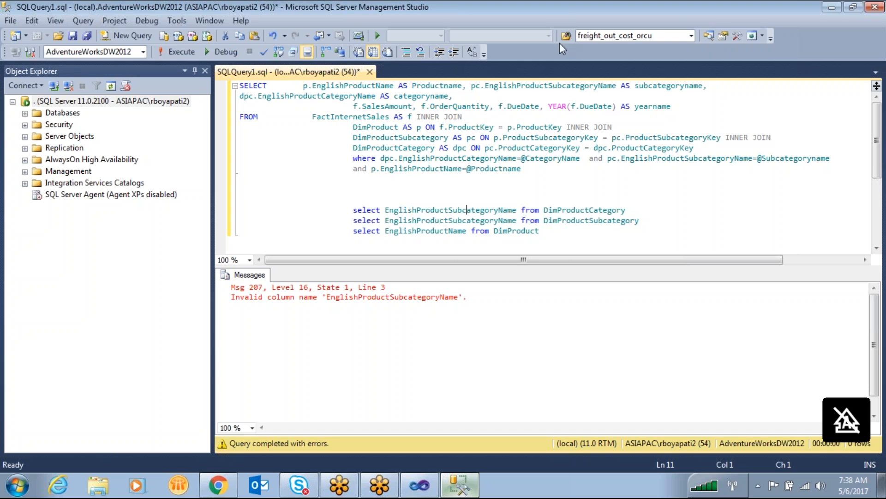
double_click(298, 97)
key(ctrl+c)
double_click(463, 213)
key(ctrl+v)
drag(619, 245, 313, 169)
drag(562, 242, 301, 192)
key(F5)
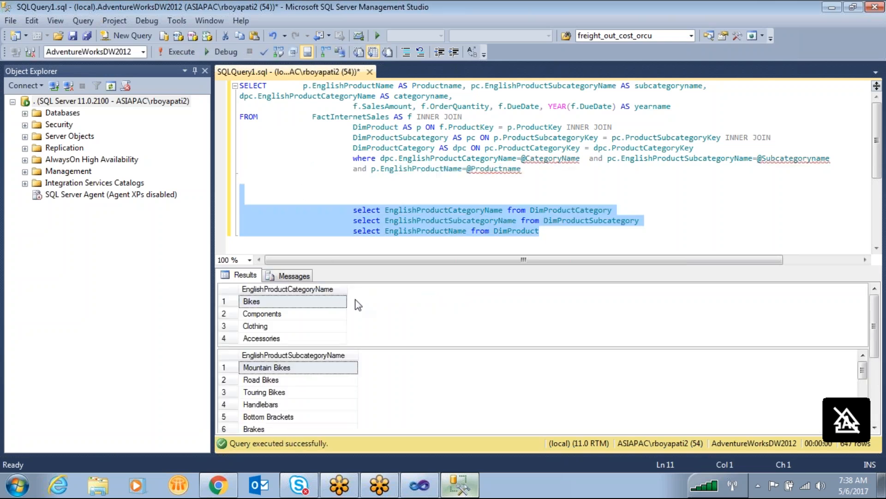
- Copy the DimProductCategory query and paste it in Visual Studio into a new embedded dataset that uses the ADVENTERWORKS data source
click(548, 234)
click(369, 187)
drag(369, 188, 350, 210)
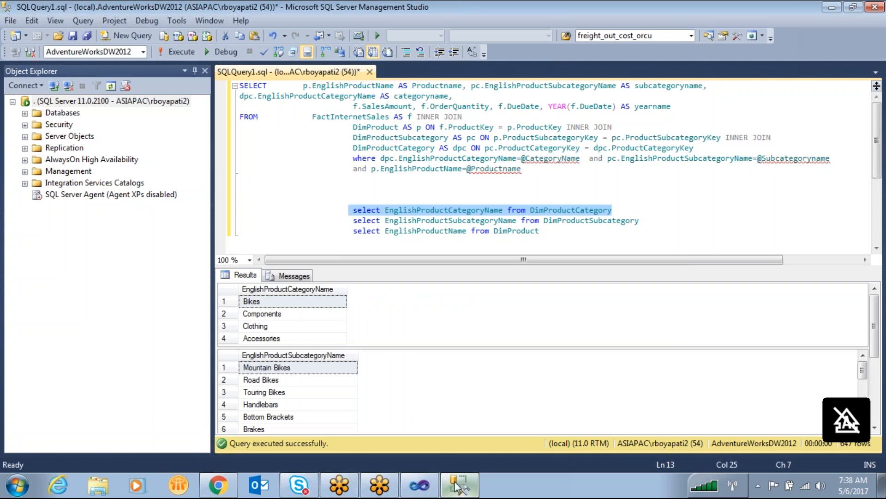
click(419, 485)
right_click(61, 182)
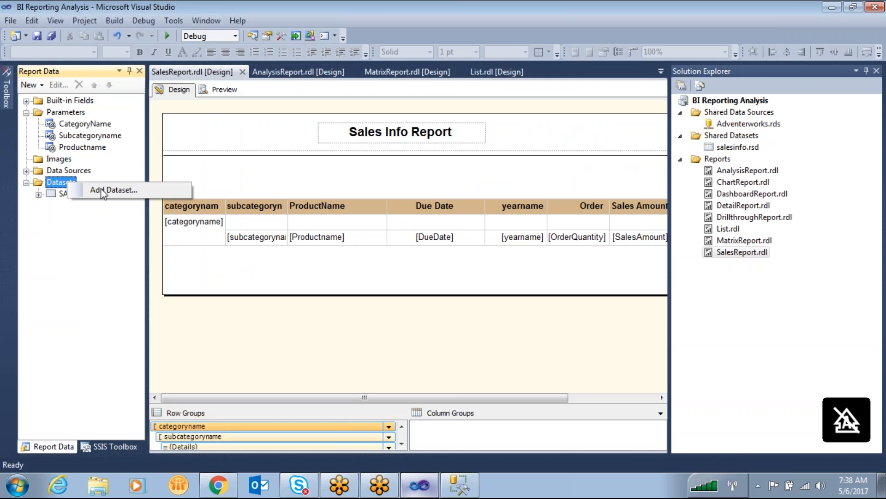
click(115, 188)
click(346, 143)
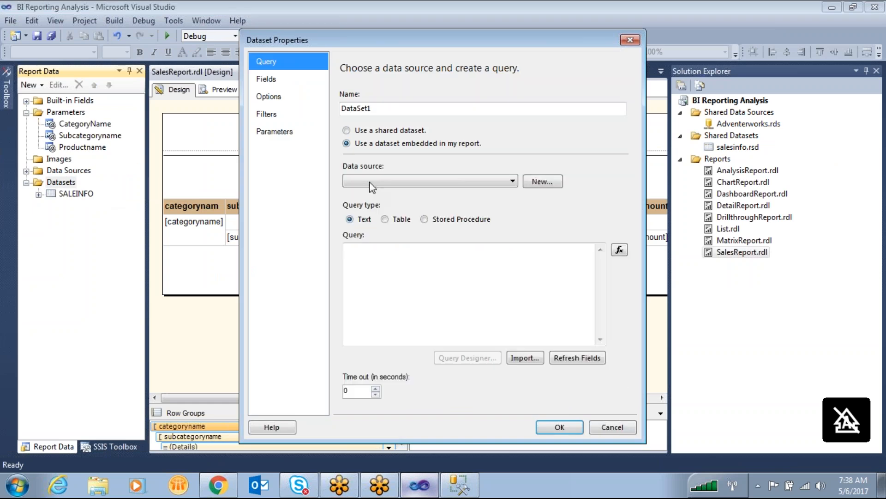
click(375, 181)
click(376, 192)
key(ctrl+v)
- Name the new category dataset catparam and confirm it
drag(376, 110, 240, 95)
text(cat)
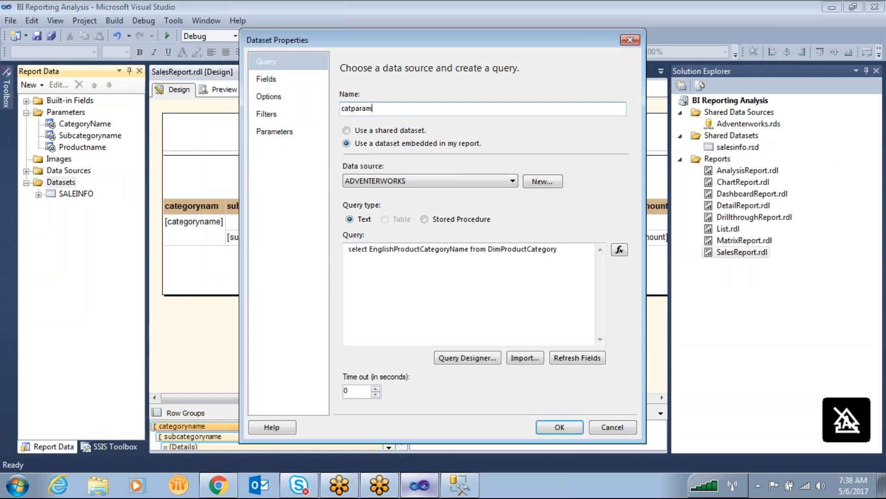
click(559, 426)
- Copy the DimProductSubcategory query from SQL Server Management Studio into another new embedded dataset on the ADVENTERWORKS data source in Visual Studio
click(459, 485)
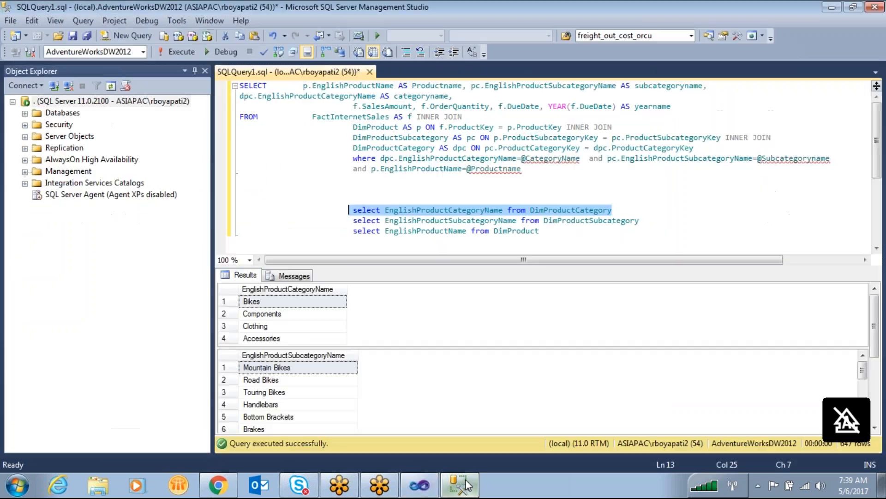
click(576, 179)
drag(664, 223, 353, 221)
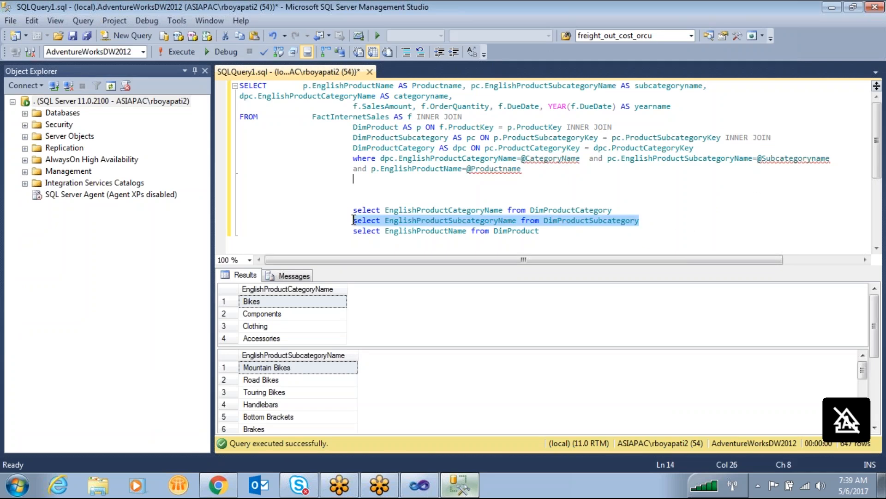
click(419, 485)
right_click(69, 182)
click(134, 187)
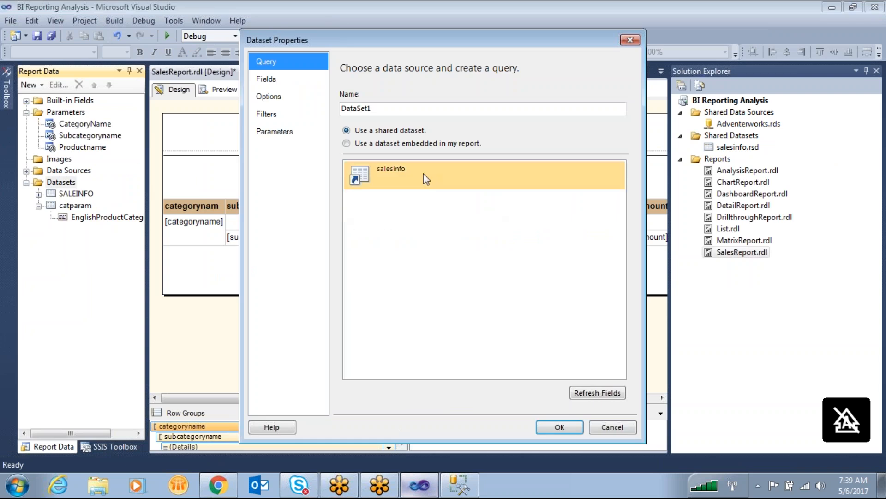
click(347, 143)
click(379, 180)
click(377, 193)
click(414, 291)
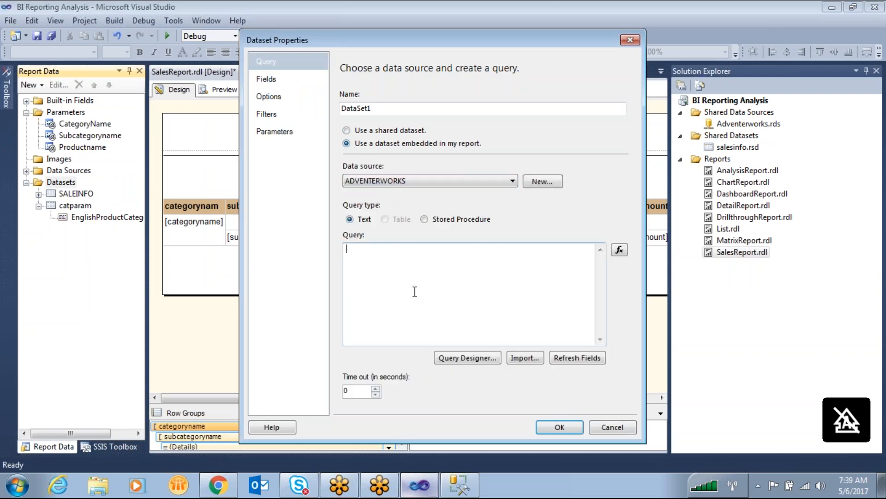
key(ctrl+v)
- Name the new subcategory dataset Subcat and confirm it
double_click(377, 108)
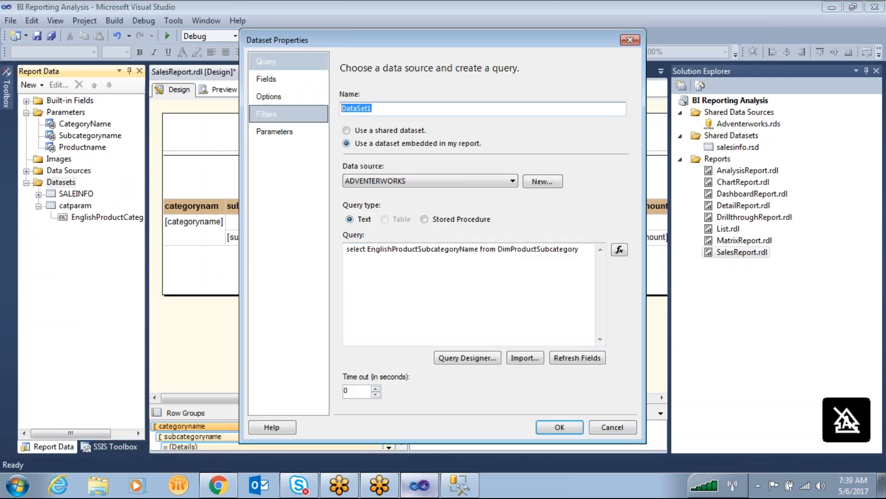
text(Subcat)
click(560, 427)
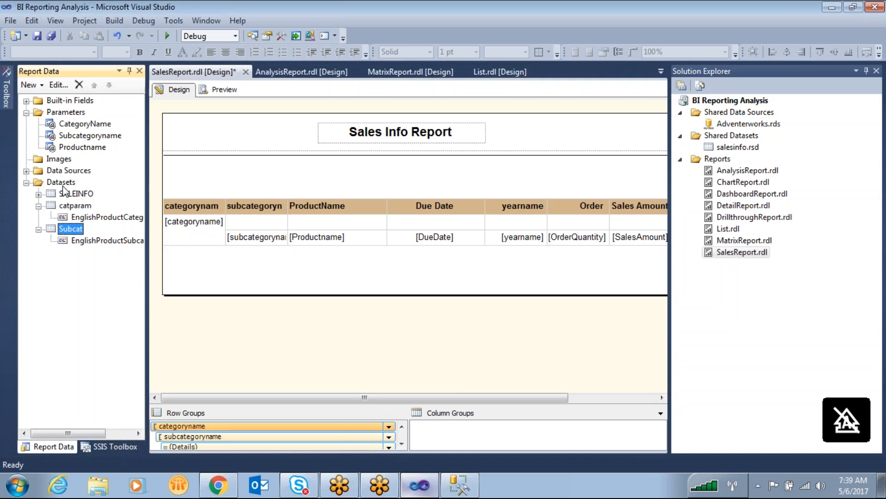
- Copy the DimProduct query from SQL Server Management Studio into a new embedded dataset on the ADVENTERWORKS data source in Visual Studio
click(451, 481)
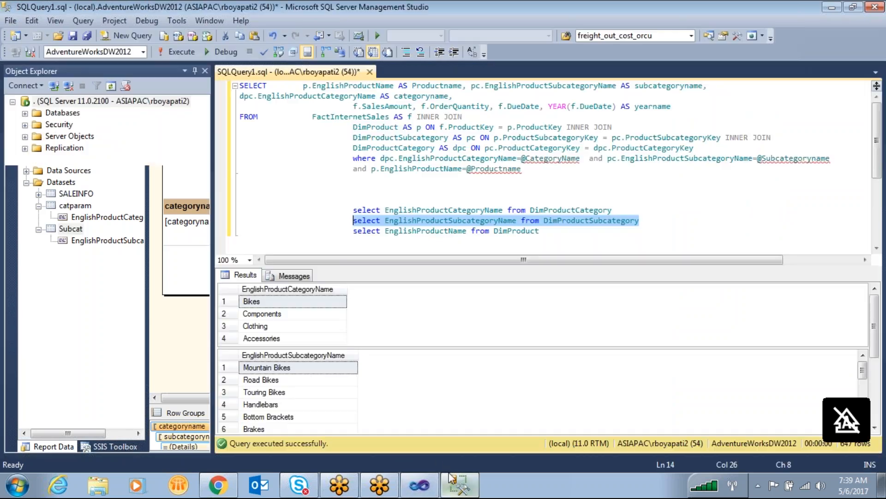
drag(559, 233, 356, 236)
key(ctrl+c)
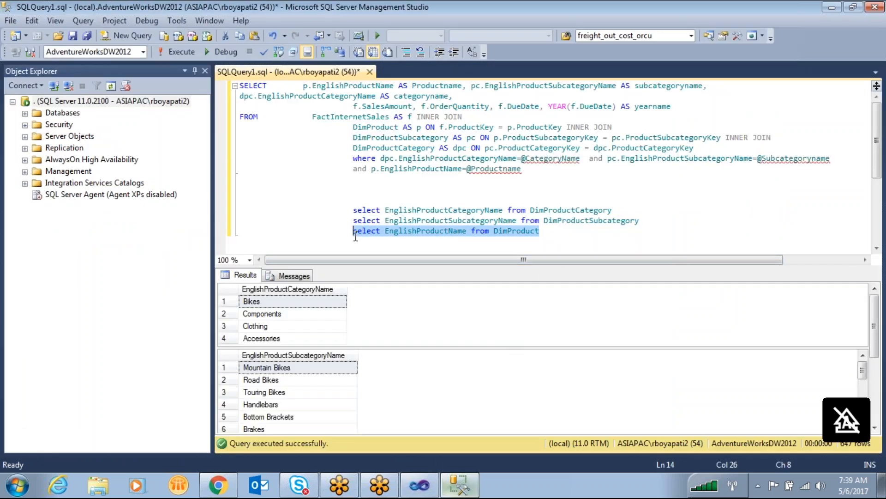
click(419, 485)
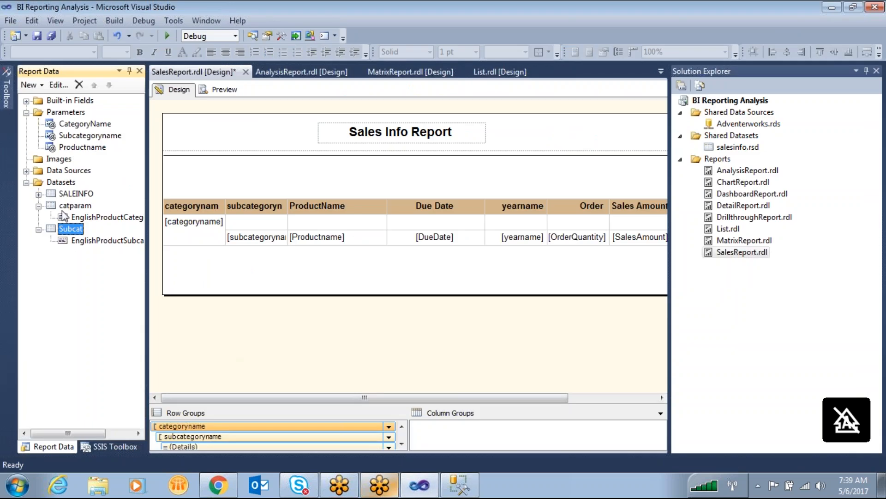
right_click(59, 183)
click(93, 193)
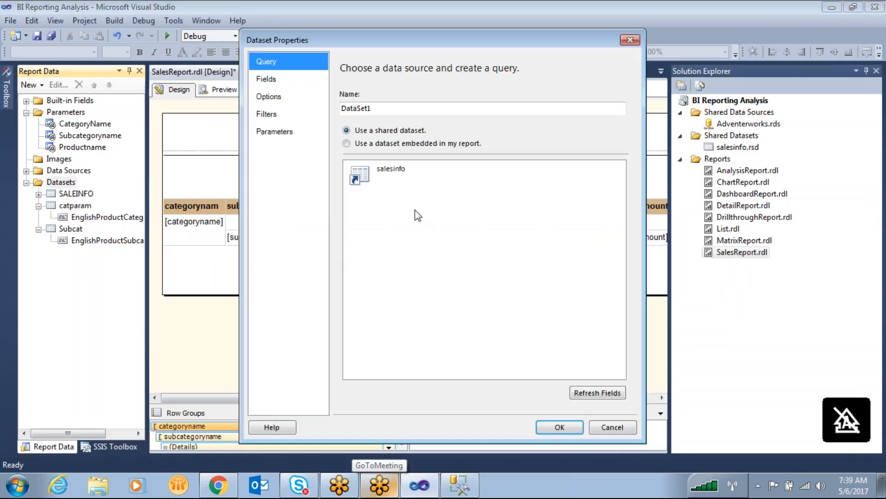
click(346, 143)
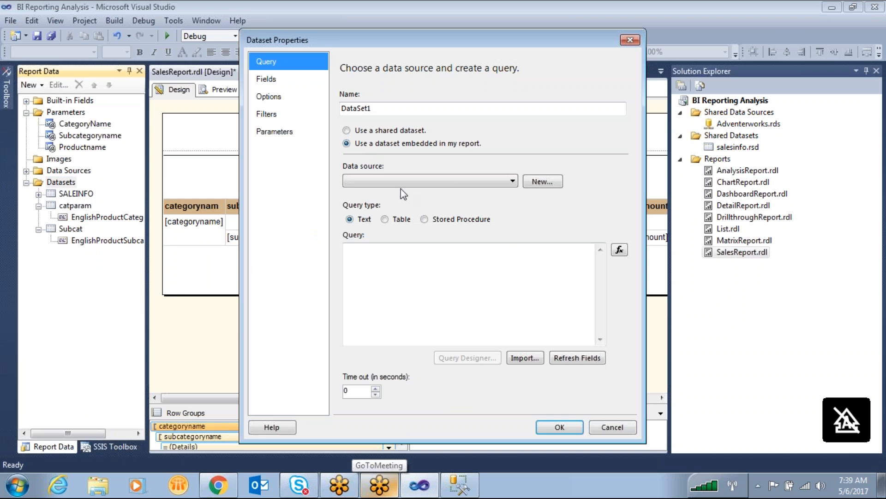
click(401, 183)
click(398, 192)
click(440, 308)
key(ctrl+v)
- Name the new product dataset prodparm, confirm it, and briefly preview the report before returning to its design
double_click(401, 109)
text(p)
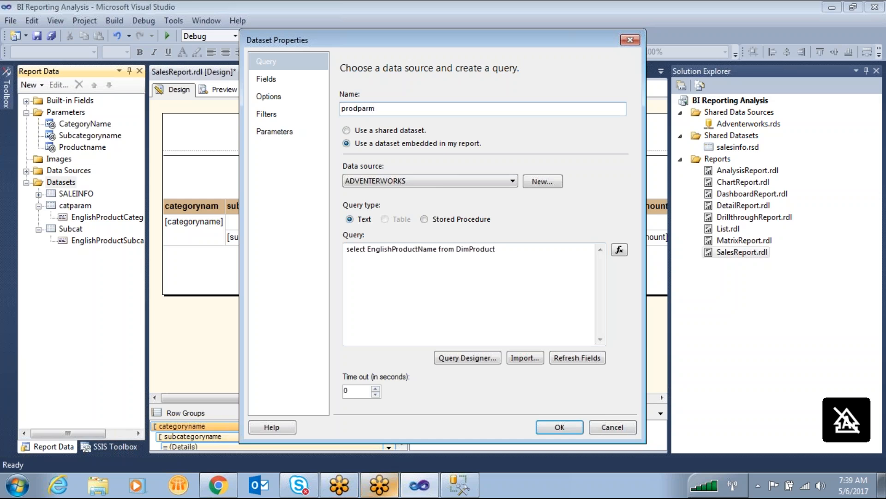
click(560, 425)
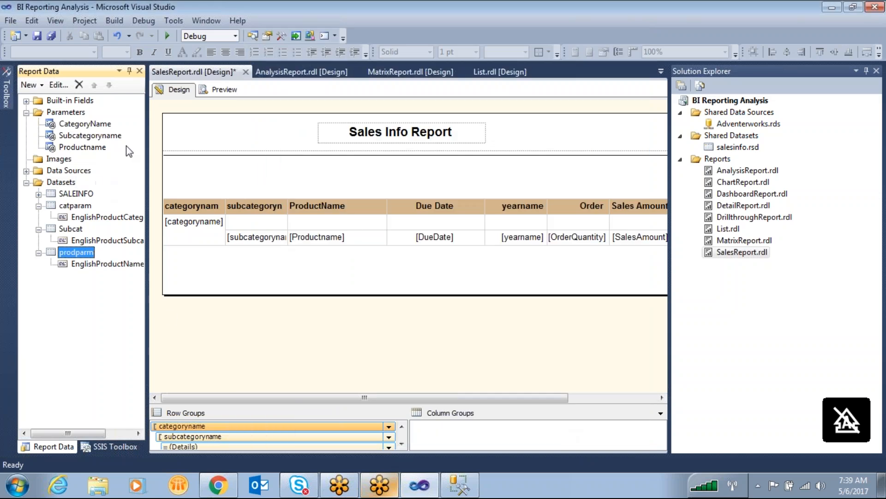
click(225, 90)
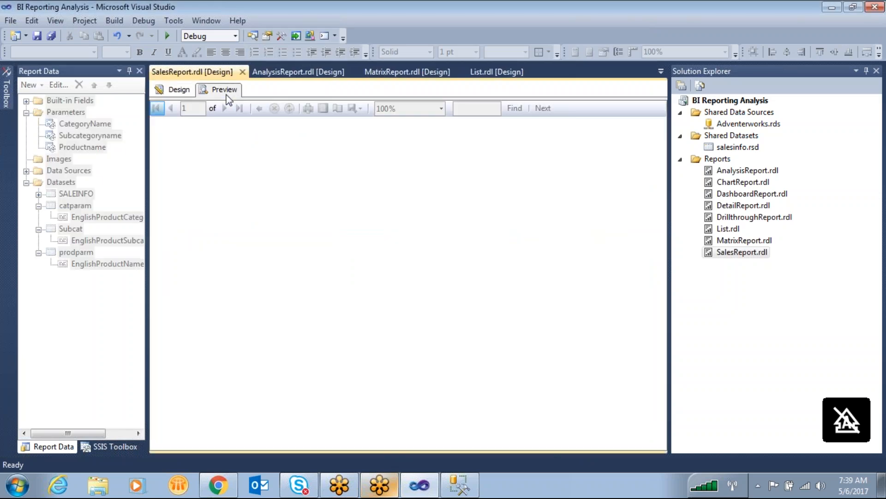
click(179, 89)
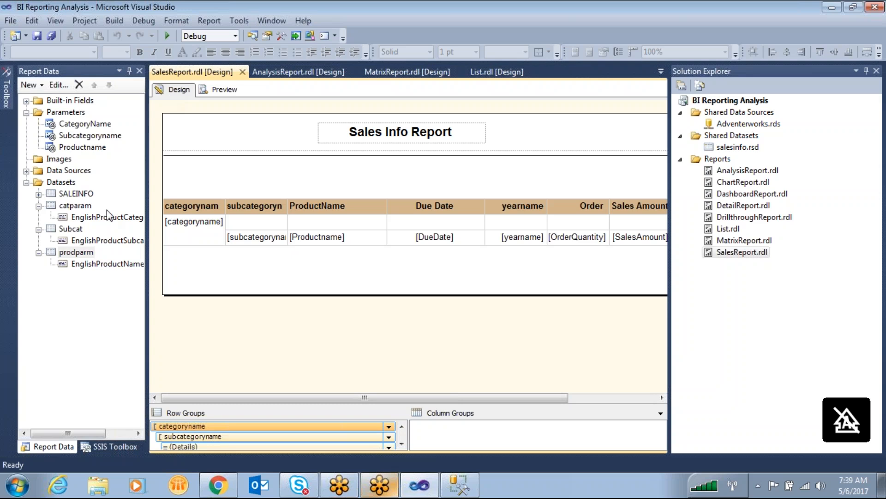
- Have the CategoryName parameter get its available values from the catparam dataset, using EnglishProductCategoryName as value and label field
double_click(88, 125)
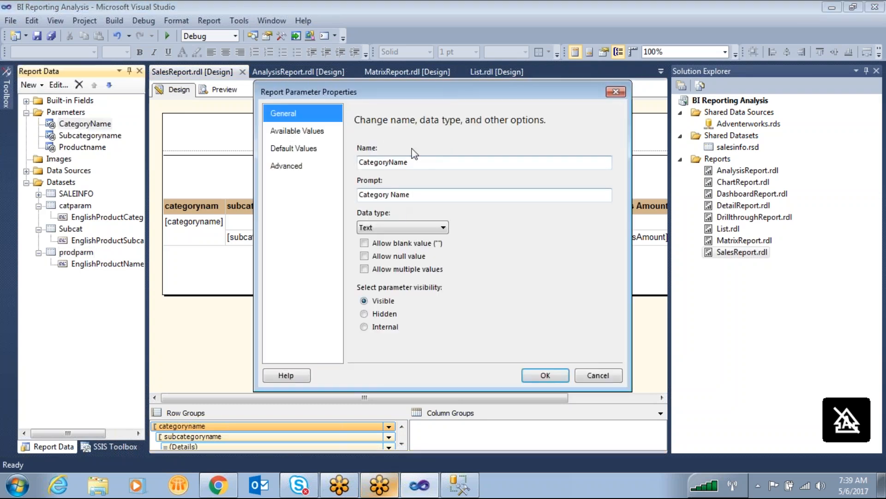
click(312, 134)
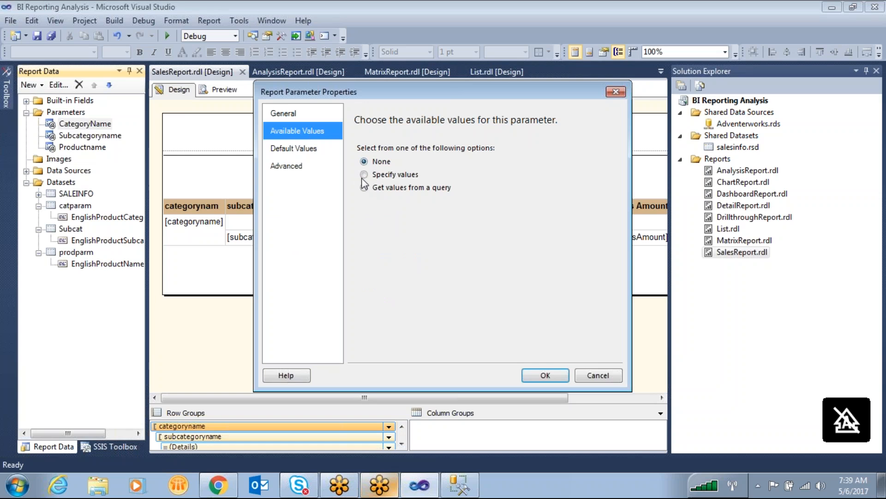
click(370, 188)
click(378, 229)
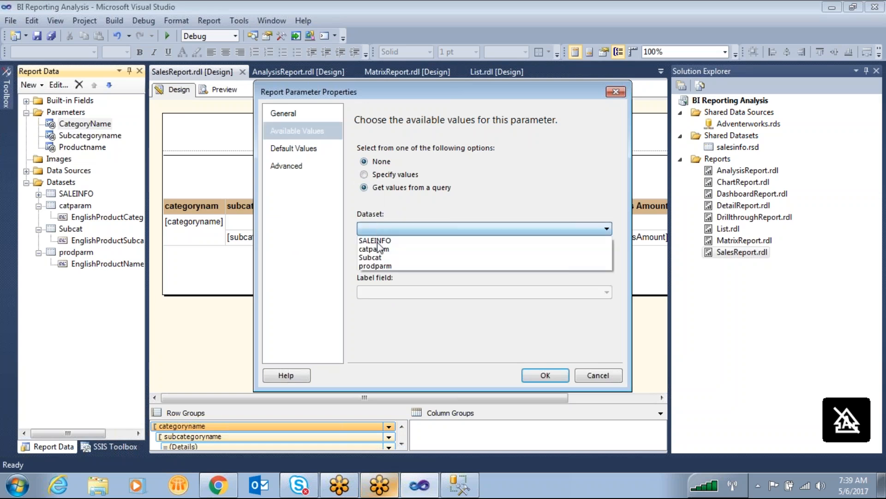
click(382, 250)
click(385, 261)
click(386, 269)
click(390, 292)
click(393, 303)
click(542, 378)
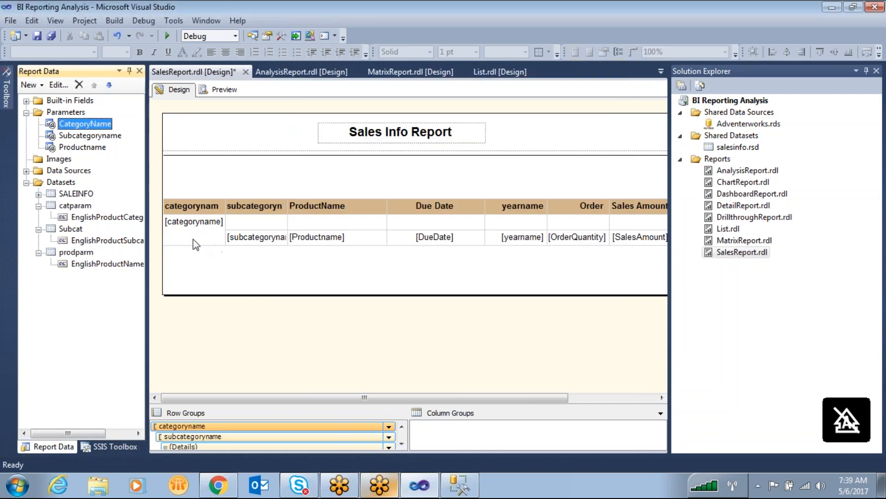
- Have the Subcategoryname parameter get its available values from the Subcat dataset, using EnglishProductSubcategoryName as value and label field
double_click(92, 136)
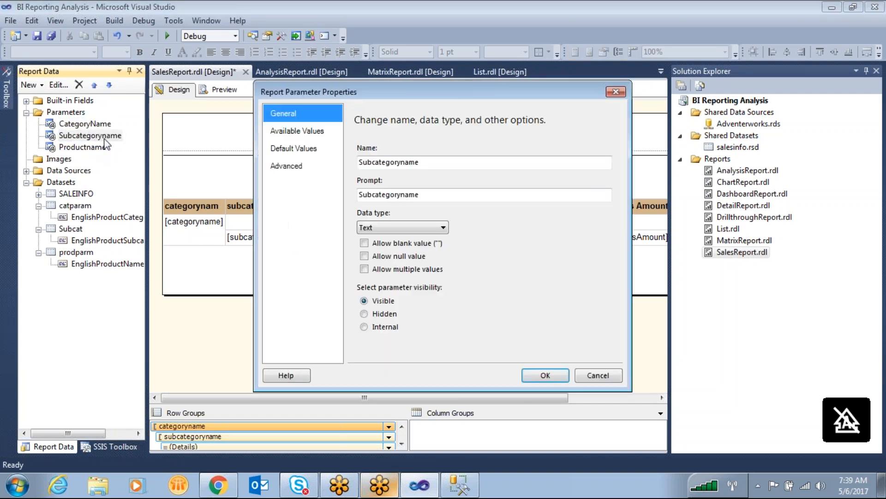
click(297, 131)
click(365, 187)
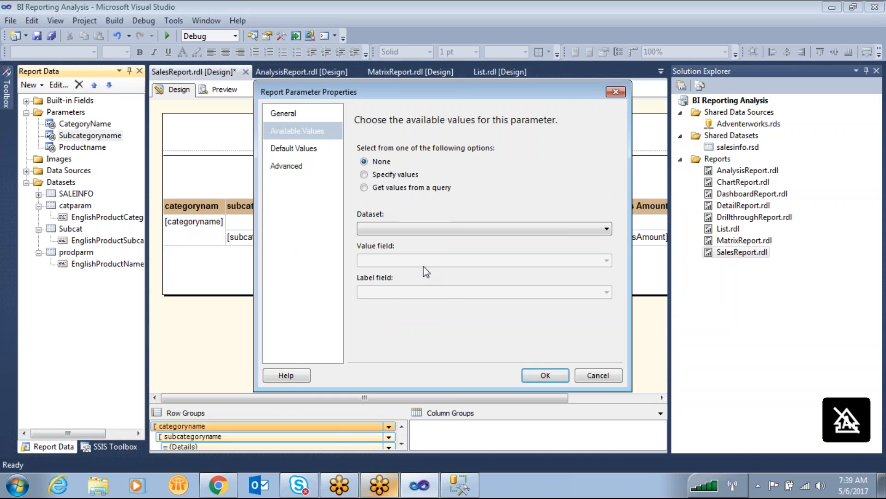
click(411, 231)
click(389, 249)
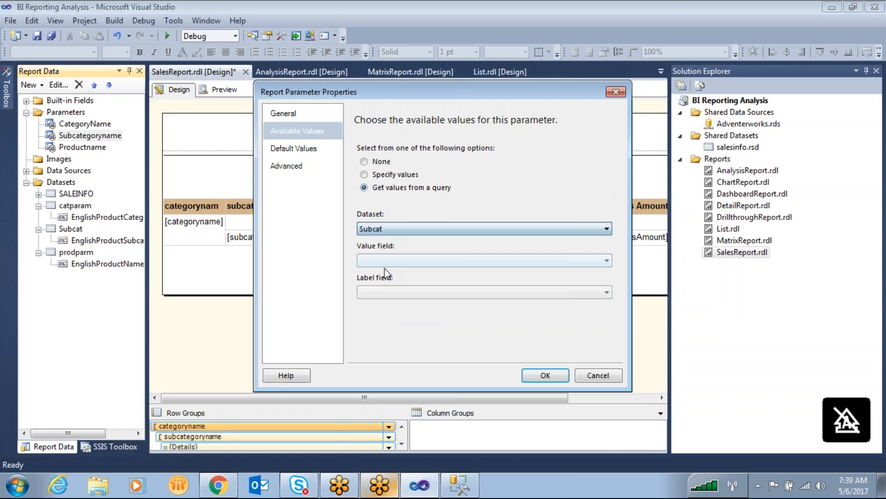
click(385, 261)
click(387, 272)
click(390, 292)
click(396, 304)
click(559, 381)
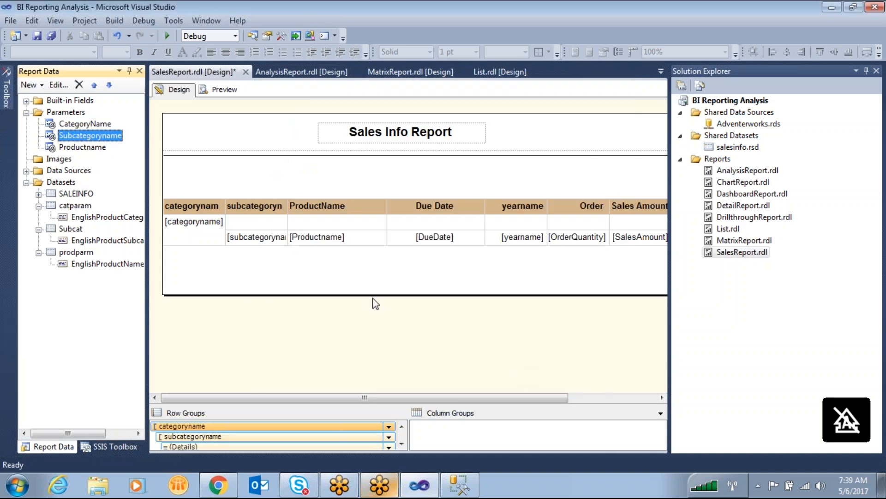
- Have the Productname parameter get its available values from the prodparm dataset, using EnglishProductName as value and label field
click(88, 148)
double_click(88, 148)
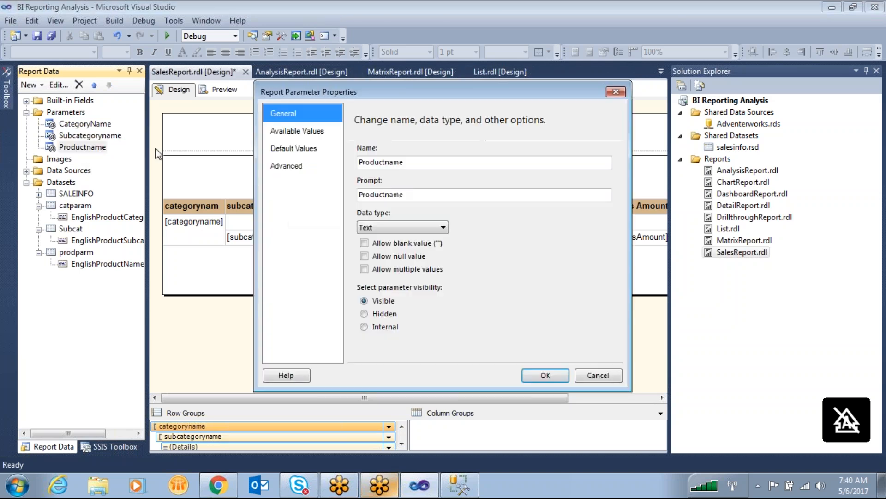
click(297, 131)
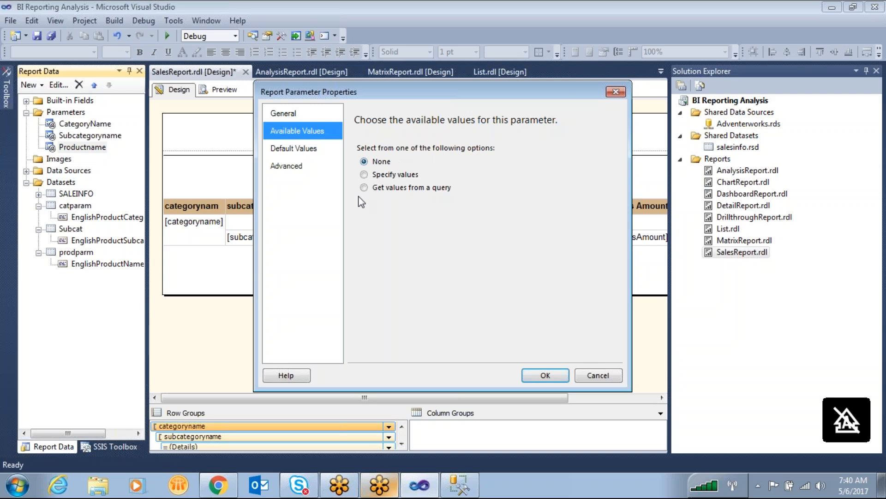
click(364, 187)
click(382, 228)
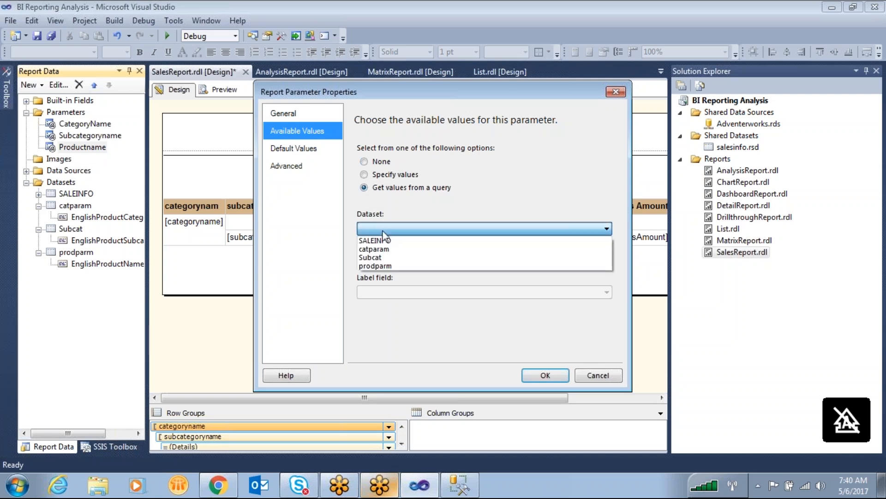
click(383, 265)
click(382, 260)
click(381, 271)
click(389, 292)
click(391, 304)
click(544, 374)
- Preview the report and examine the values offered for Category Name, Subcategoryname and Productname
click(223, 89)
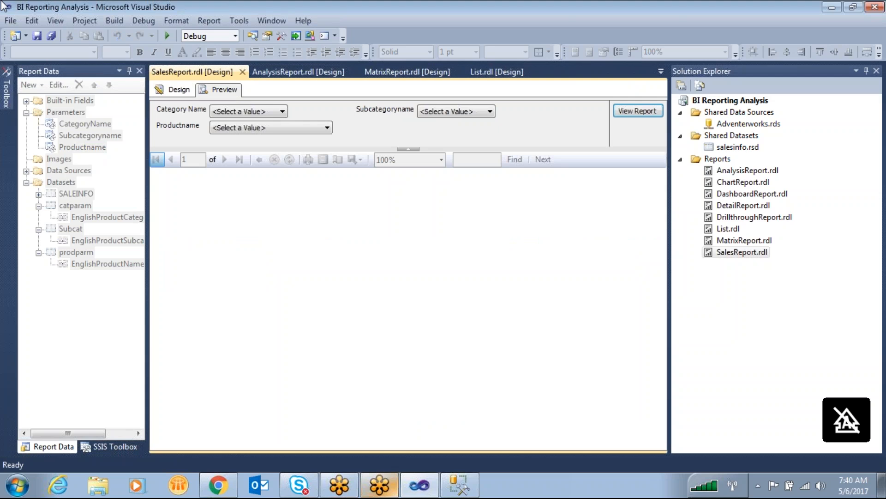
click(237, 110)
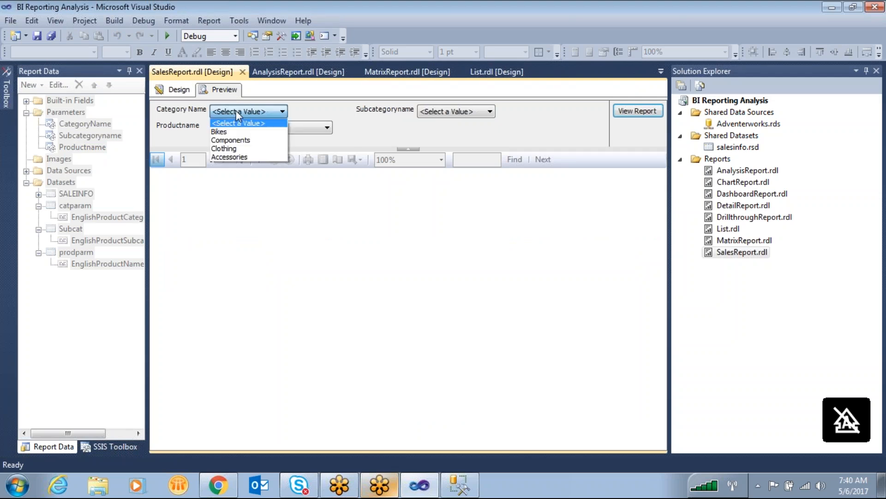
click(480, 113)
scroll(489, 289, down, 3)
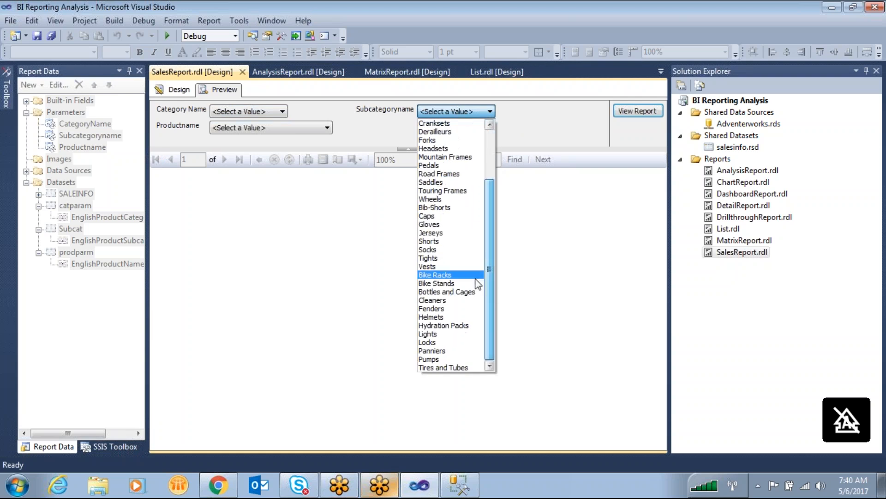
click(304, 127)
drag(328, 156, 319, 340)
click(378, 123)
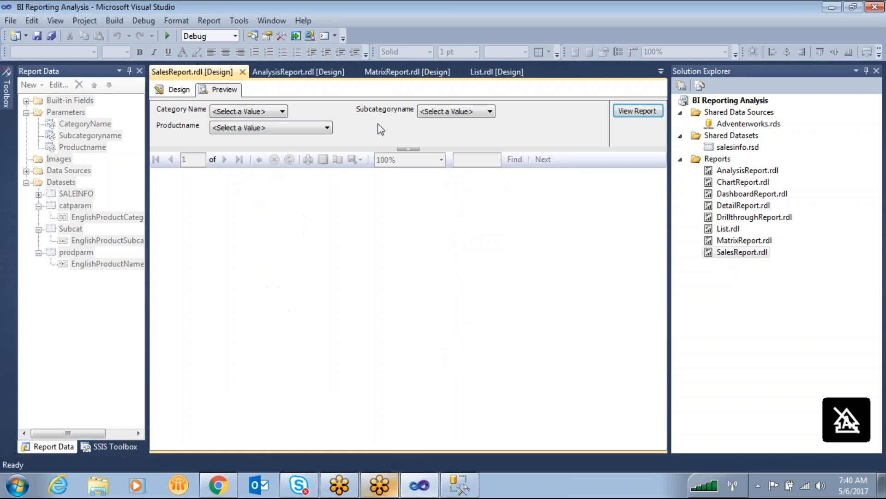
- Set Category Name to Bikes in the preview and check which values Subcategoryname offers for it
click(276, 113)
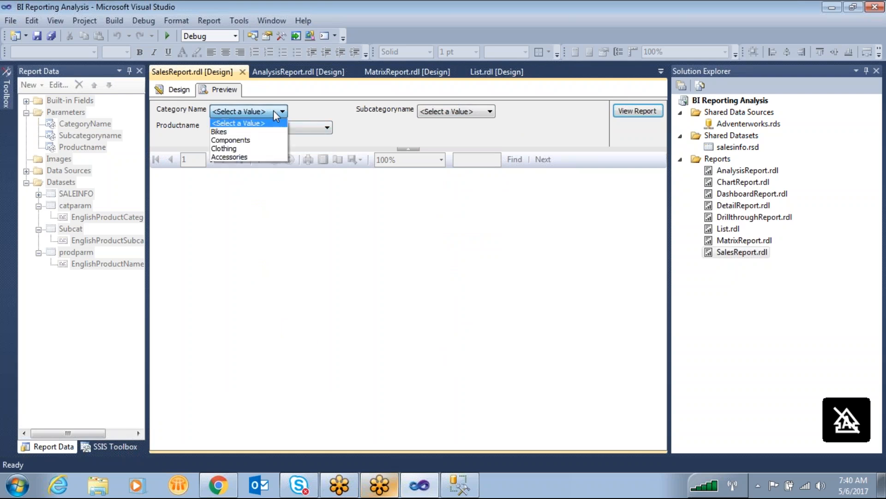
click(238, 130)
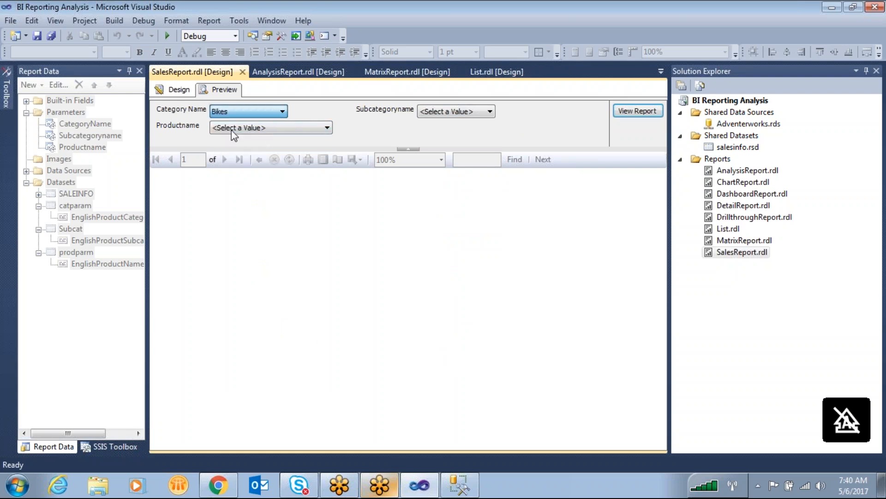
click(467, 111)
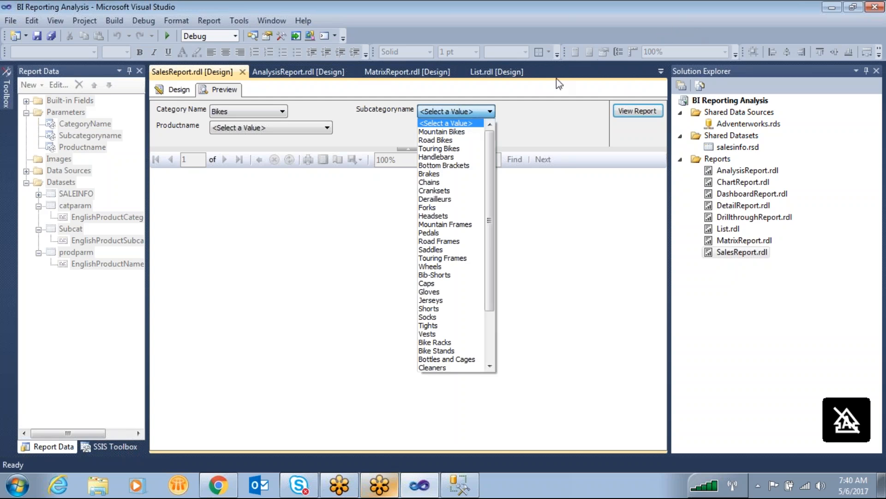
mouse_move(487, 158)
mouse_down()
mouse_move(489, 196)
mouse_move(494, 142)
mouse_up()
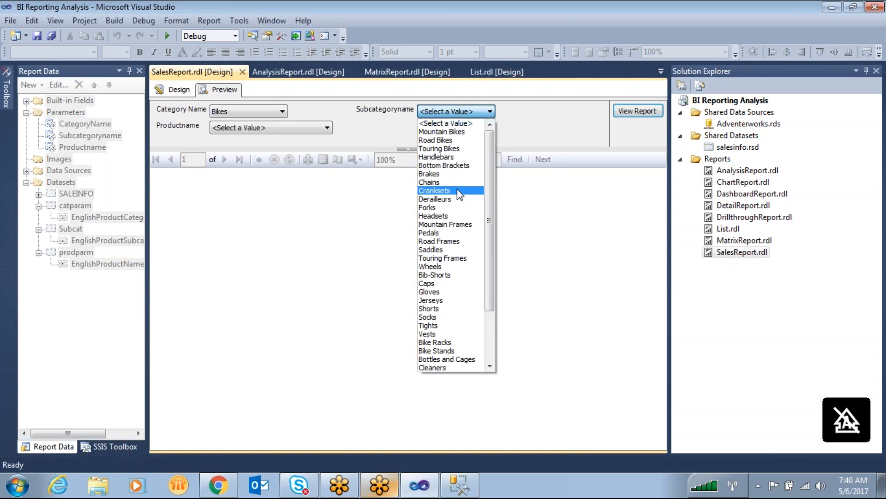
mouse_move(487, 166)
mouse_down()
mouse_move(484, 226)
mouse_move(492, 159)
mouse_up()
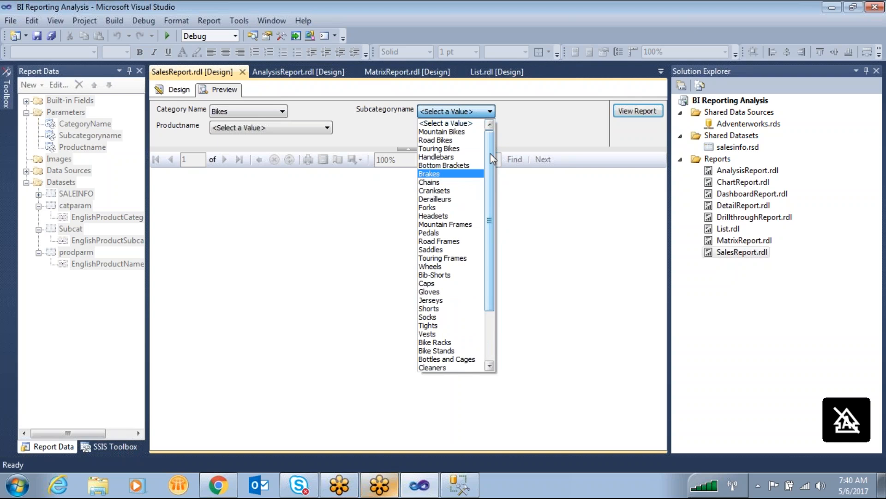
- Set Subcategoryname to Mountain Bikes in the preview and check which values Productname offers for it
click(243, 110)
click(232, 114)
click(438, 115)
click(439, 115)
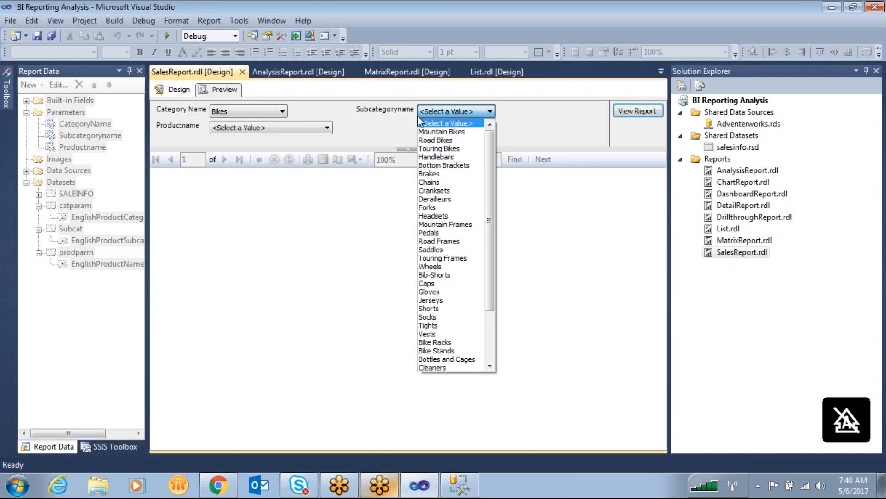
click(450, 132)
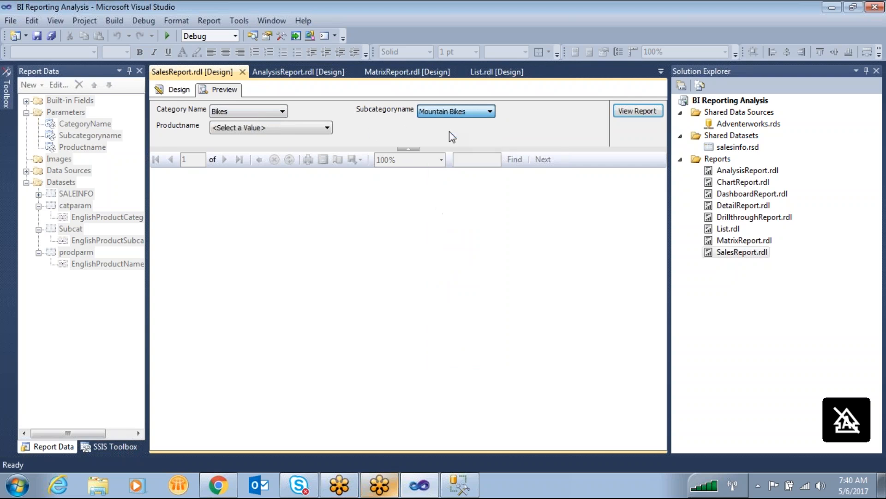
click(308, 127)
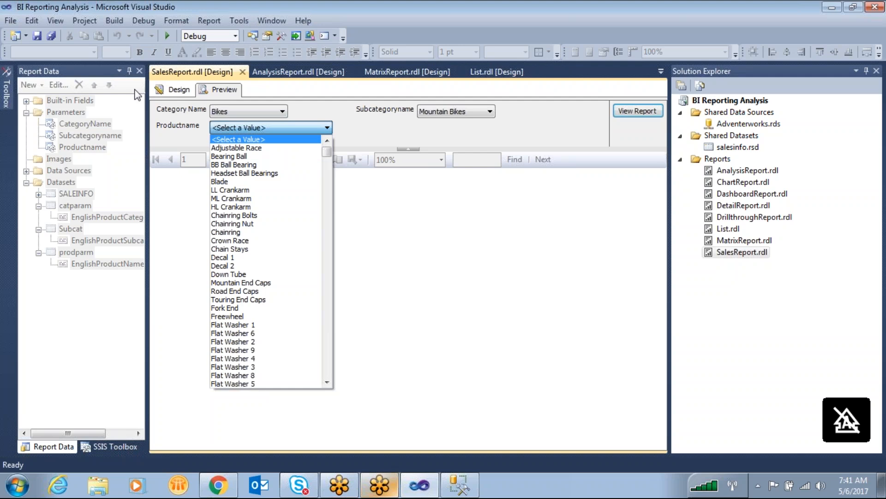
- Switch to SQL Server Management Studio and alias DimProductSubcategory as sub in the subcategory query, followed by an inner join
click(187, 91)
click(459, 485)
click(511, 221)
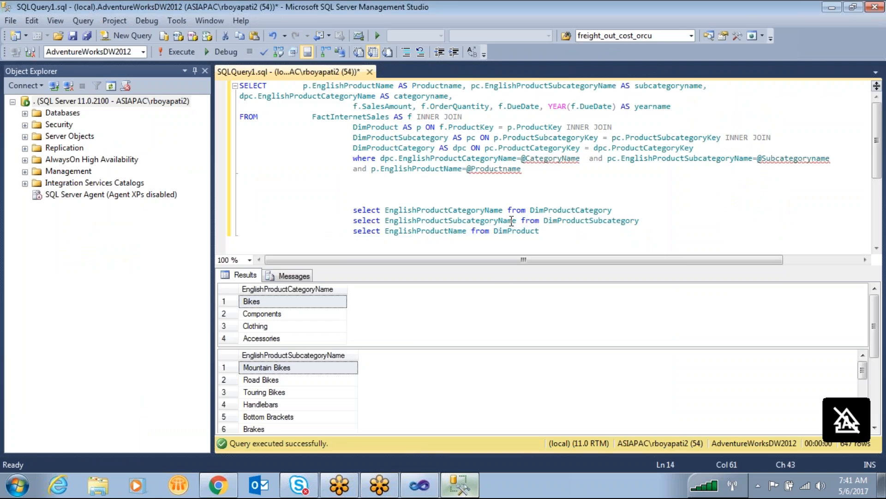
click(703, 184)
scroll(701, 185, down, 2)
drag(662, 157, 353, 158)
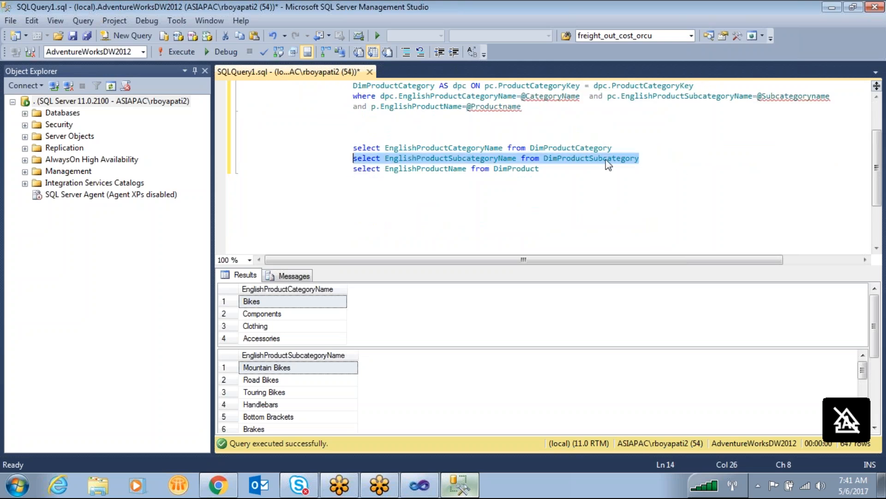
click(639, 157)
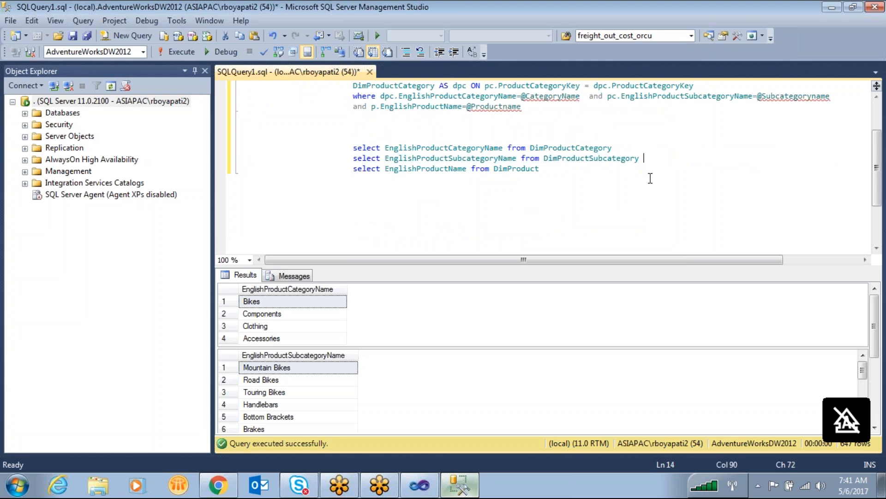
text(as sub inner join)
- Add DimProductCategory with the alias cat as the joined table of the subcategory query
double_click(609, 148)
key(ctrl+c)
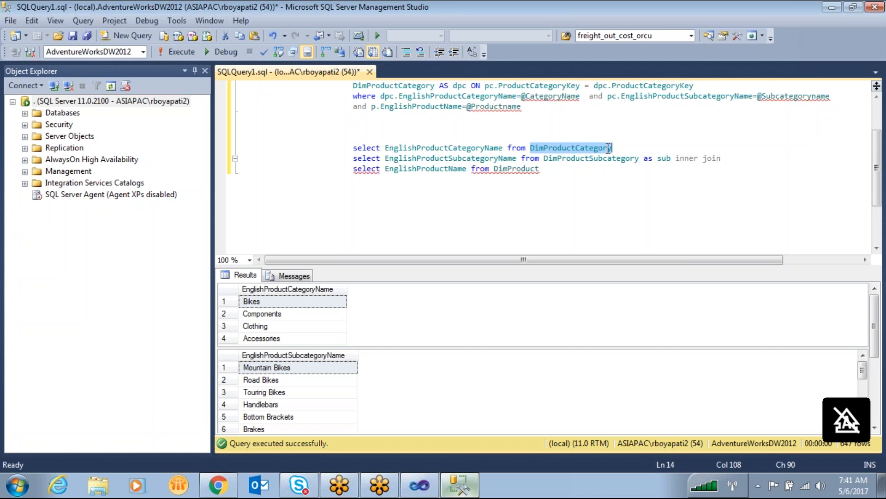
click(770, 155)
key(ctrl+v)
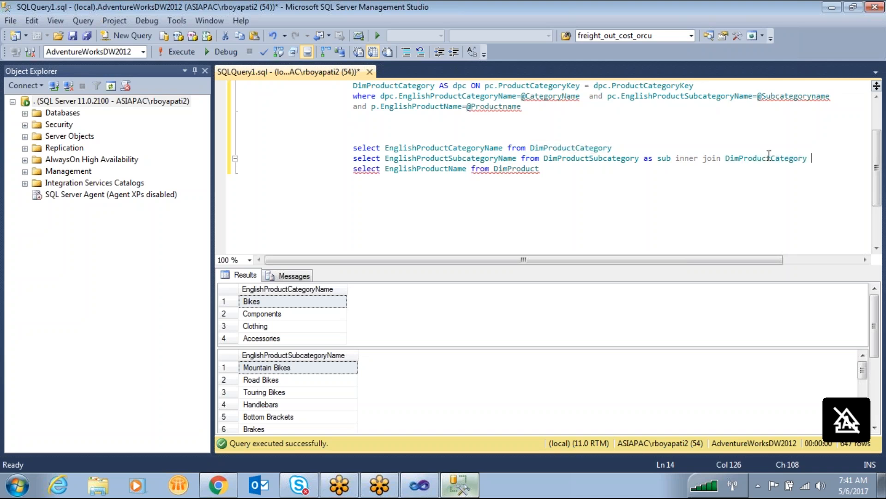
text(cat on sub.)
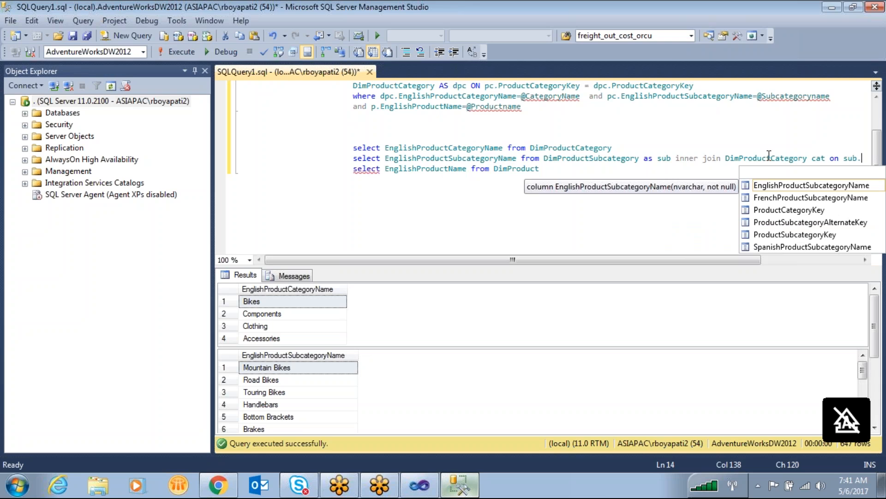
text(cate)
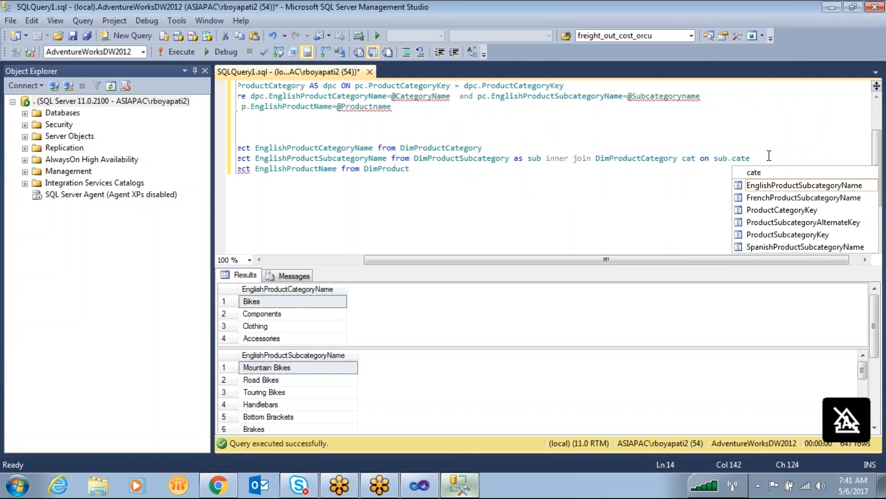
- Complete the subcategory query's join with the condition on sub.ProductCategoryKey=cat.ProductCategoryKey
double_click(805, 211)
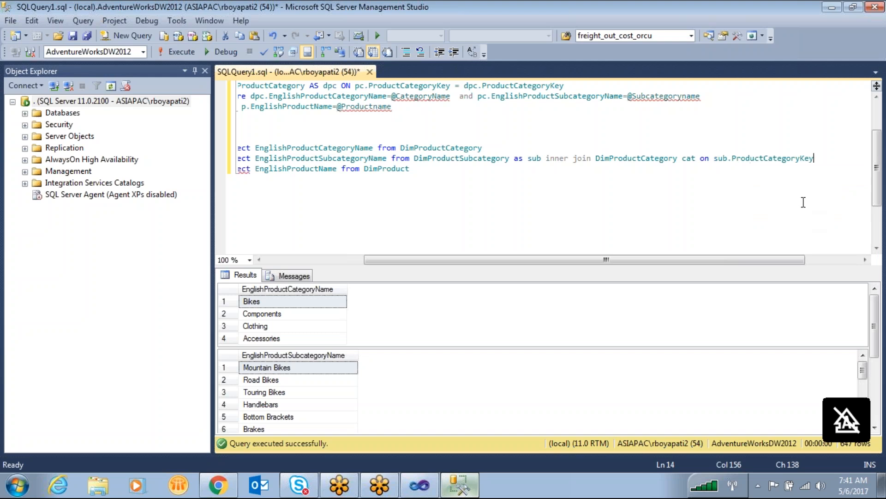
text(=cat.cat)
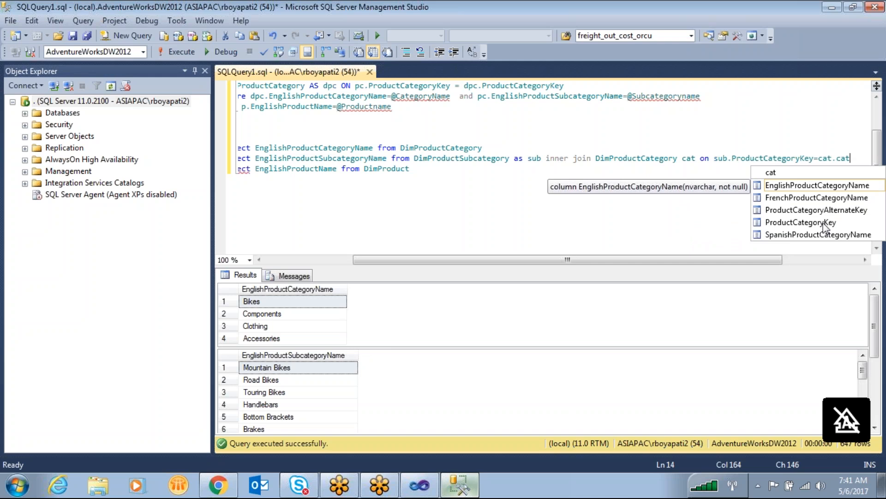
double_click(824, 223)
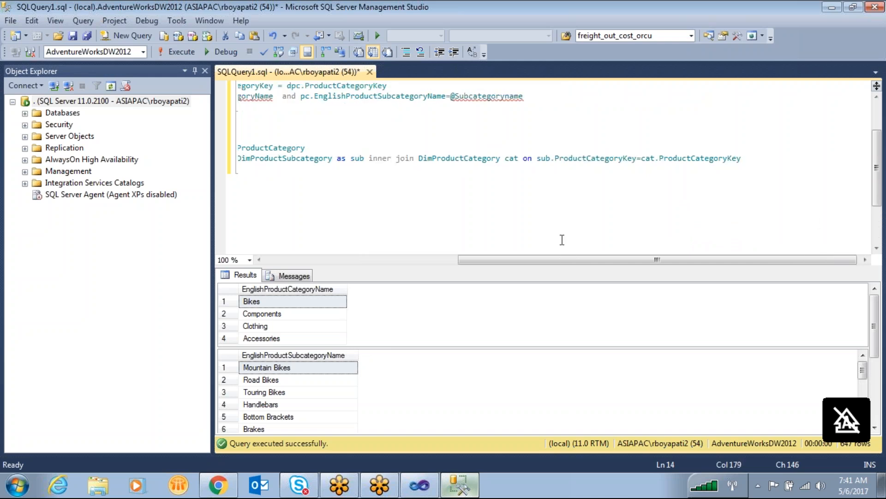
- Break the subcategory query onto a second line before the alias sub and execute only that query
drag(578, 260, 393, 254)
click(640, 158)
key(Return)
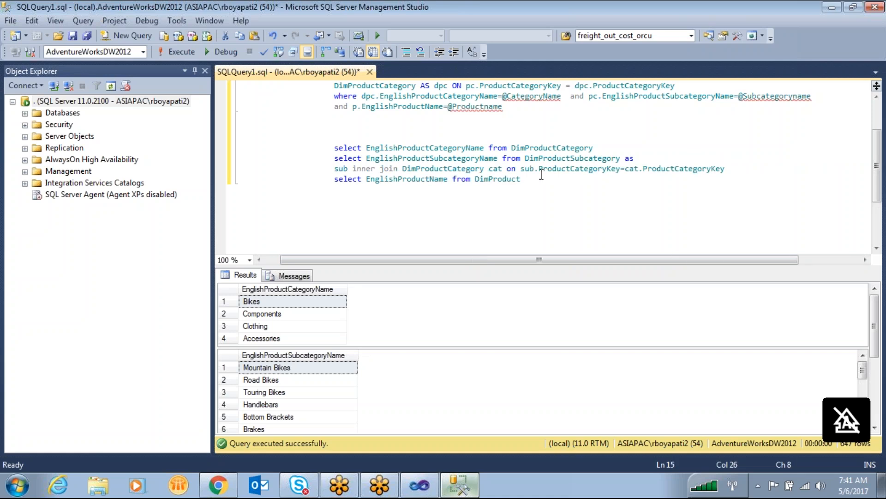
drag(740, 168, 312, 158)
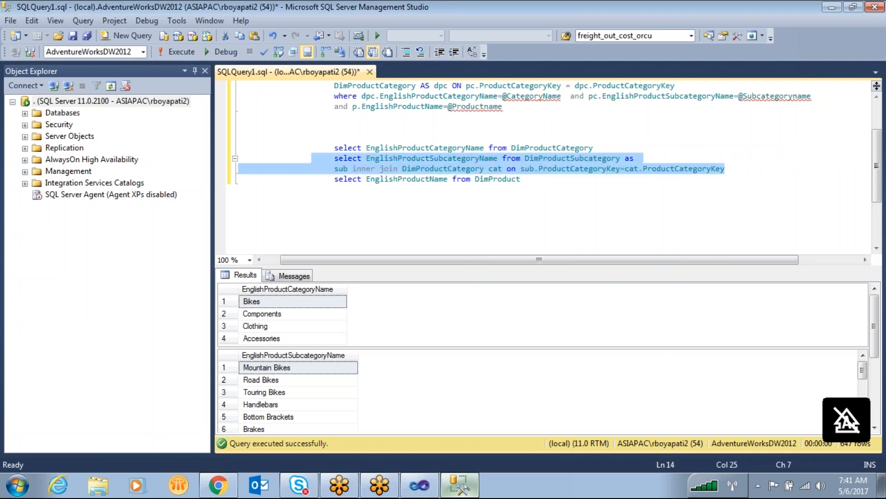
key(F5)
click(412, 179)
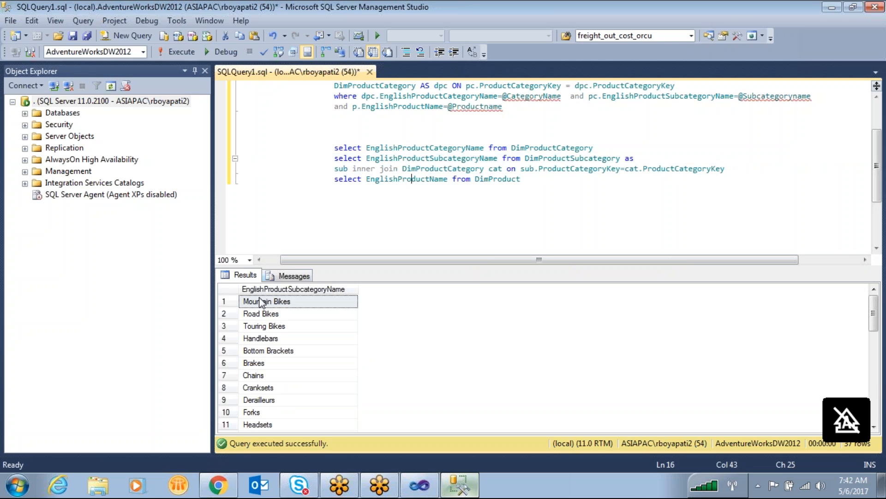
click(762, 172)
key(Return)
text(where)
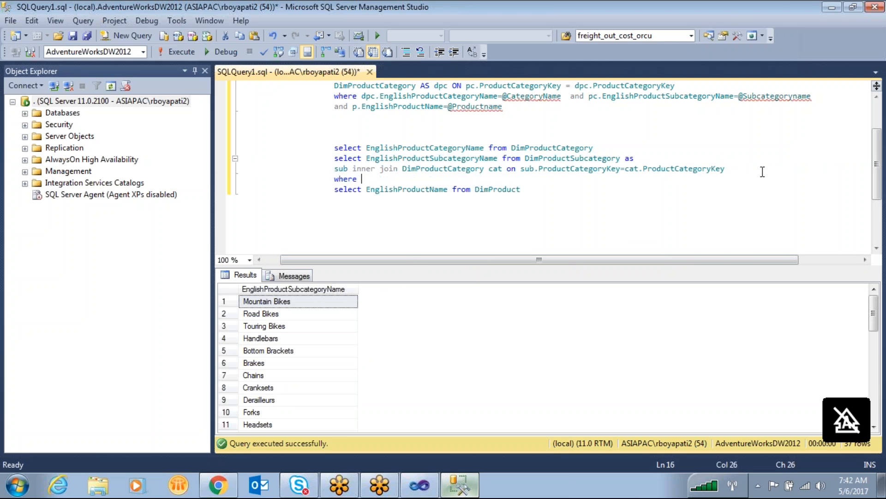
drag(563, 96, 380, 98)
key(ctrl+c)
click(371, 179)
key(ctrl+v)
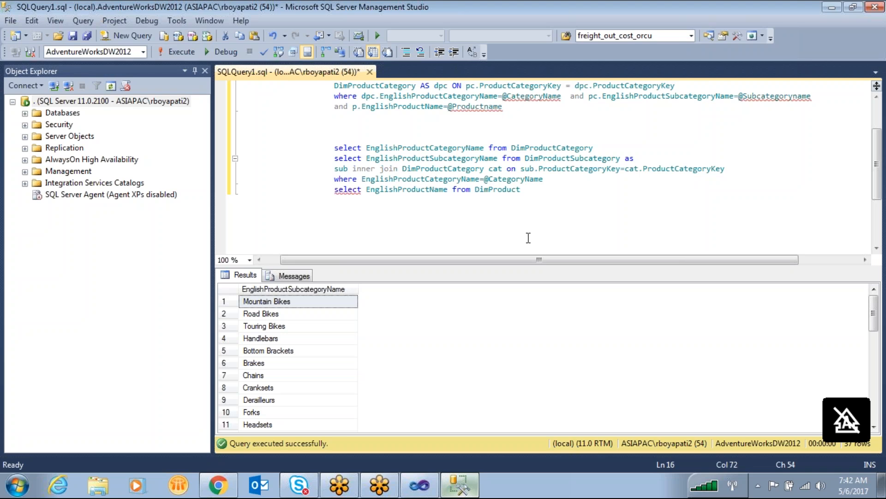
- Copy the filtered subcategory query, switch to Visual Studio and replace the Subcat dataset's query with it
drag(547, 179, 332, 160)
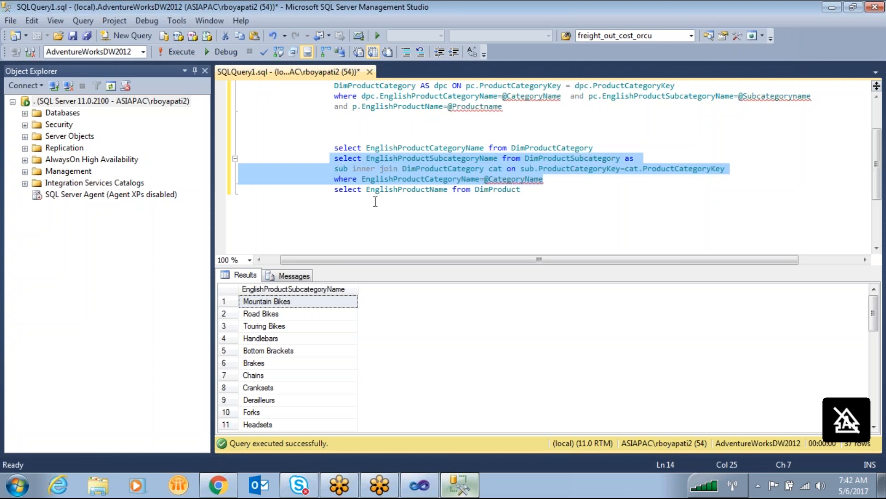
click(419, 485)
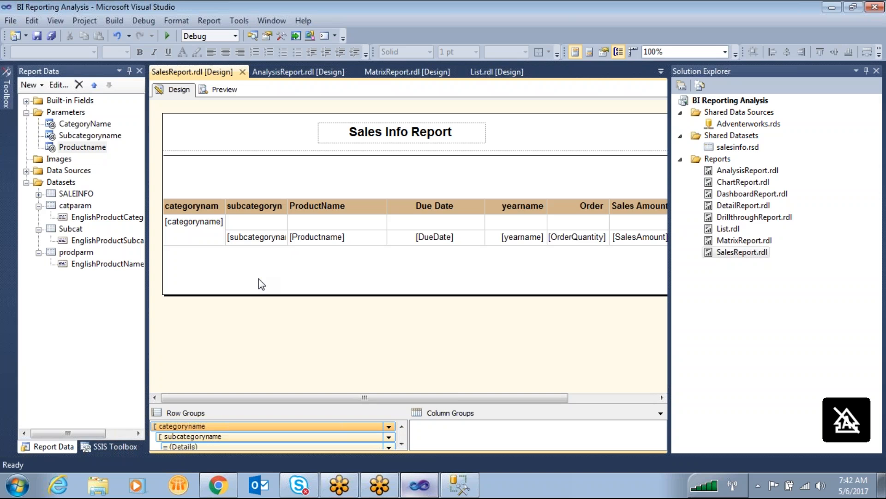
right_click(82, 233)
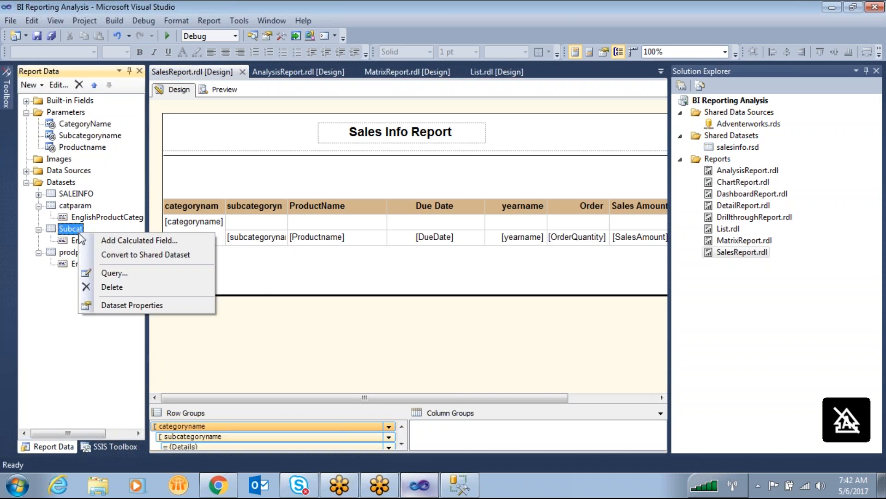
click(183, 298)
click(440, 286)
key(ctrl+a)
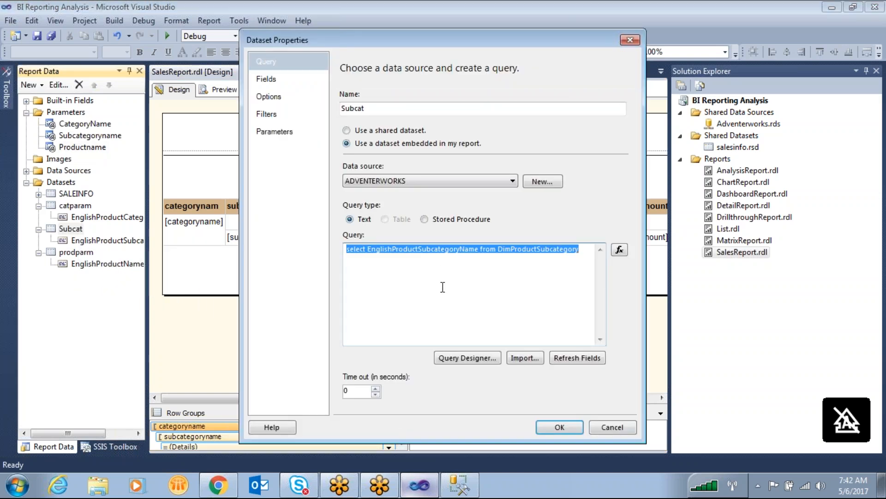
text(select EnglishProductSubcategoryName from DimProductSubcategory as sub inner join DimProductCategory as cat on sub.ProductCategoryKey=cat.ProductCategoryKey where EnglishProductCategoryName=@CategoryName)
click(560, 426)
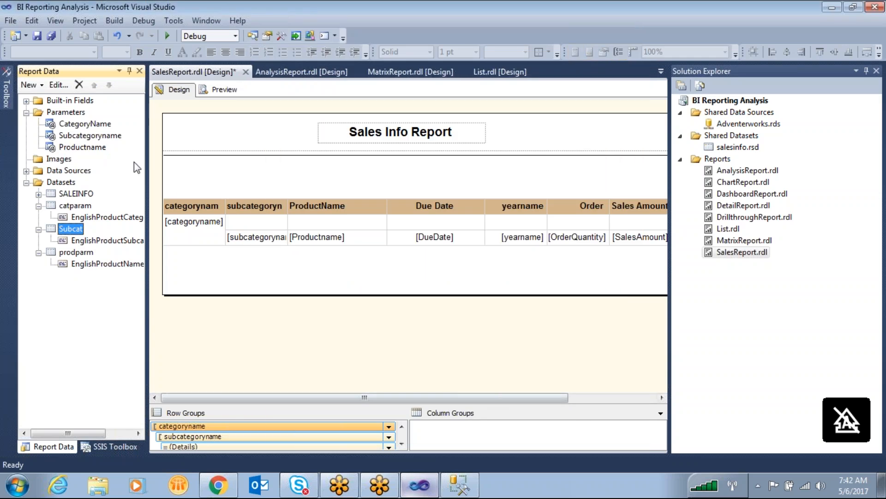
click(94, 124)
click(692, 17)
mouse_move(123, 108)
mouse_down()
mouse_move(45, 129)
mouse_move(121, 120)
mouse_move(174, 182)
mouse_move(70, 224)
mouse_up()
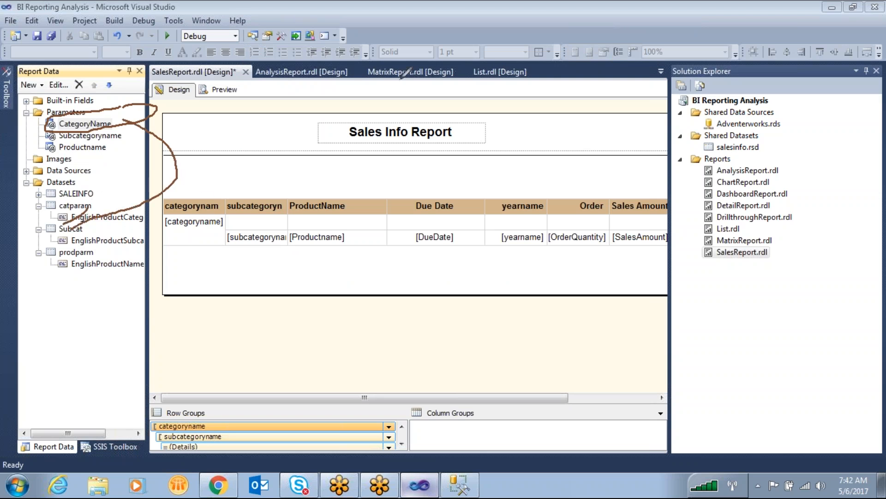
- Switch to SQL Server Management Studio and insert blank lines between the subcategory query and the product name query
click(459, 485)
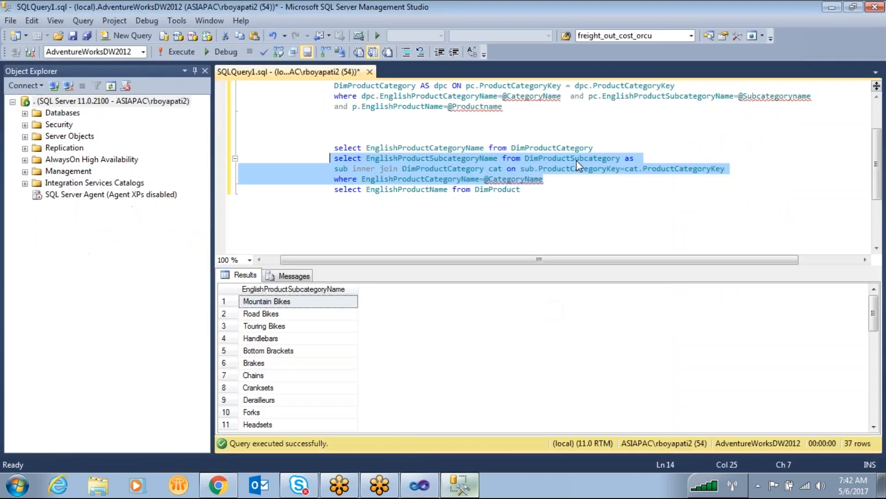
click(564, 193)
key(Home)
key(Return)
key(Return)
key(Up)
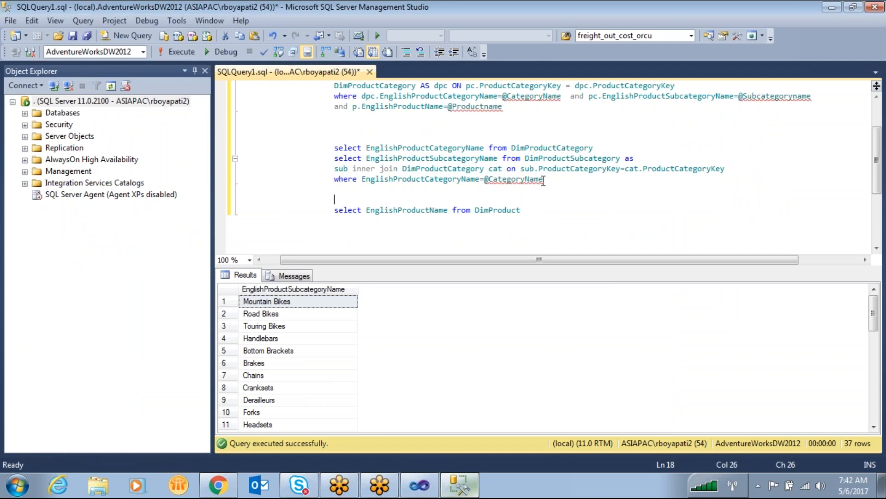
- Copy the subcategory query from DimProductSubcategory through its where clause and paste it below the product name query
drag(544, 180, 525, 160)
key(ctrl+c)
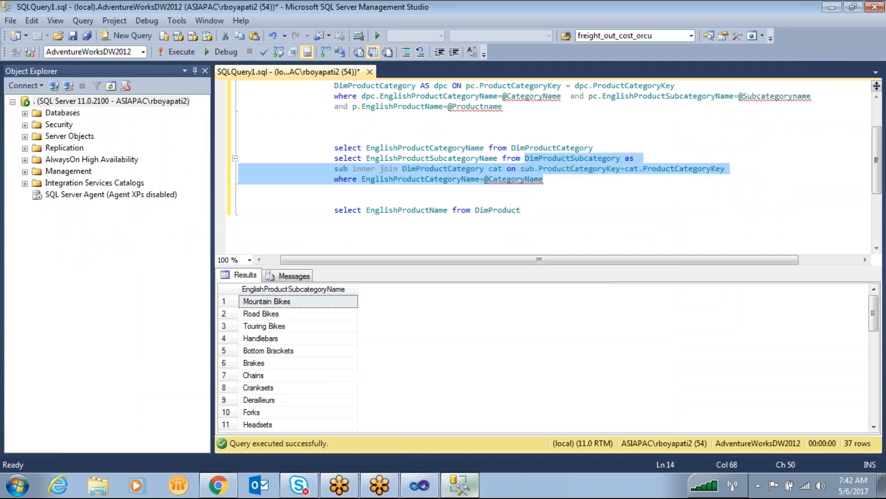
click(540, 207)
key(Return)
key(Return)
key(ctrl+v)
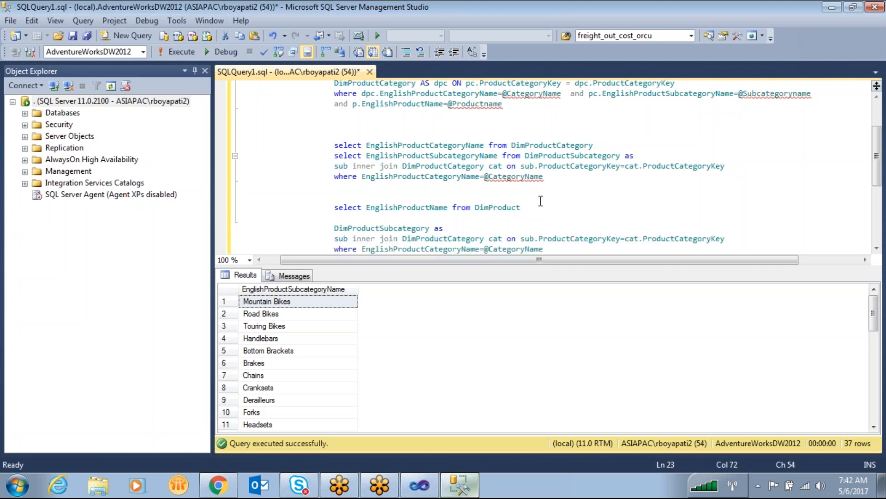
- Alias DimProduct as p in the product name query and inner join it to the pasted DimProductSubcategory section
scroll(543, 194, down, 1)
text(as )
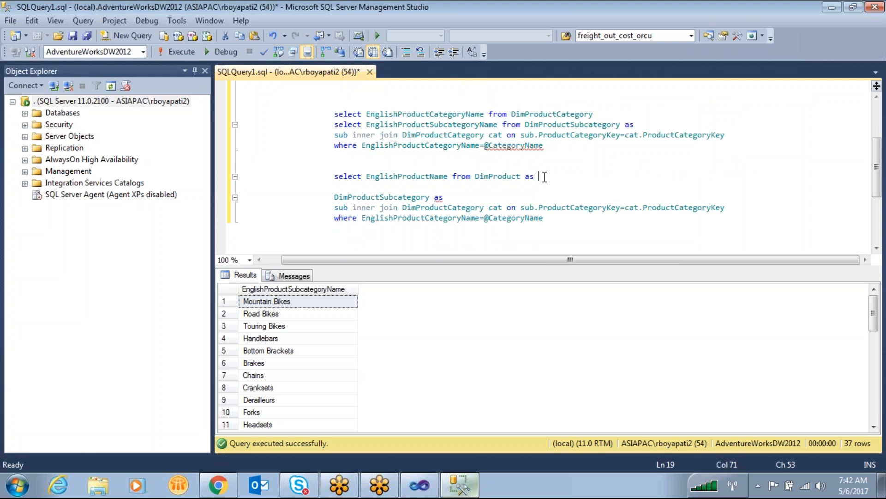
text(p inner join)
double_click(413, 198)
click(553, 201)
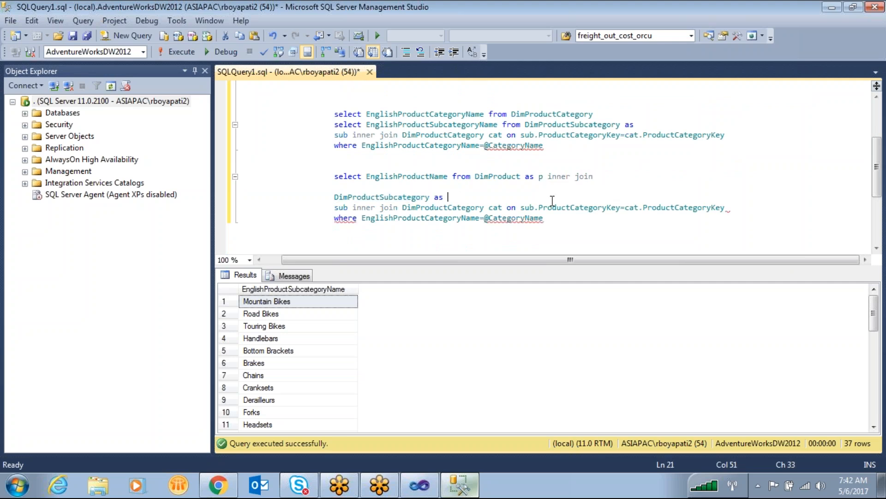
- Add the join condition on p.ProductSubcategoryKey=sub.ProductSubcategoryKey after the alias sub and move the remaining join onto a new line
click(350, 207)
text(on)
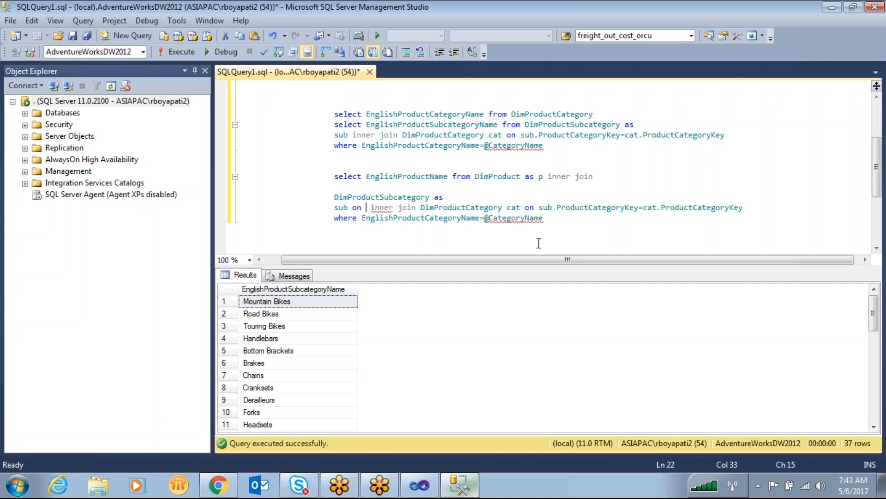
text(p.)
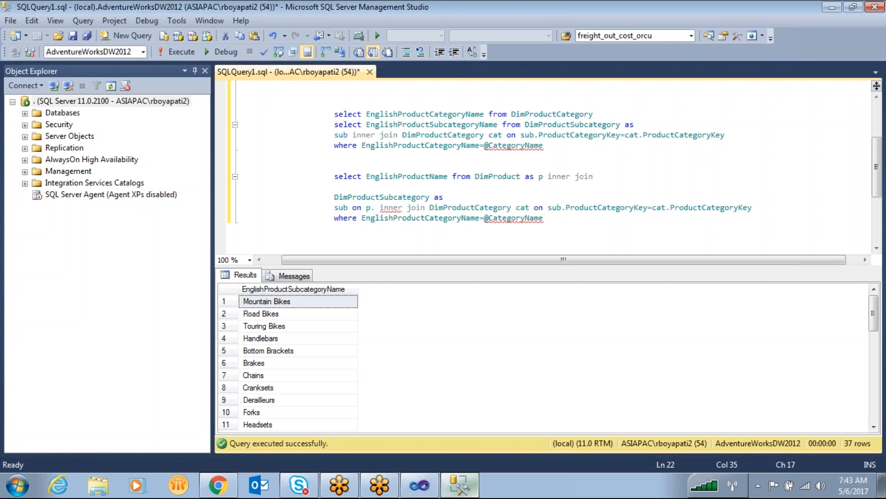
text(su)
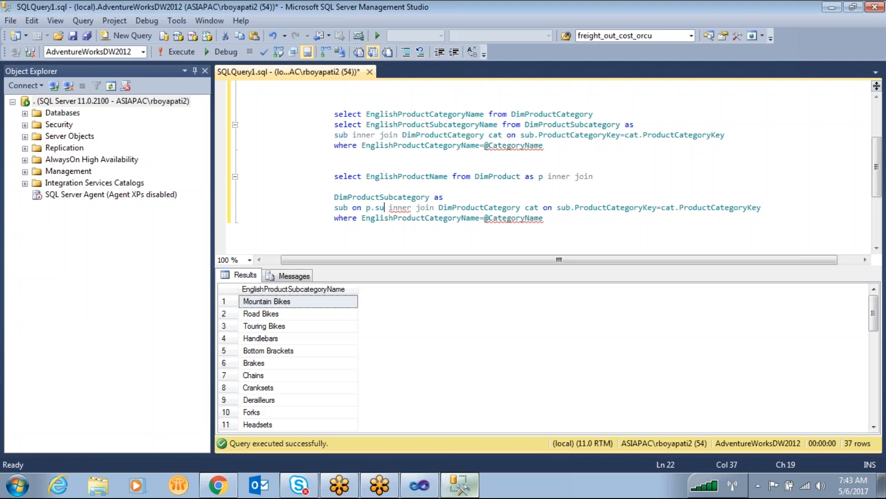
key(Tab)
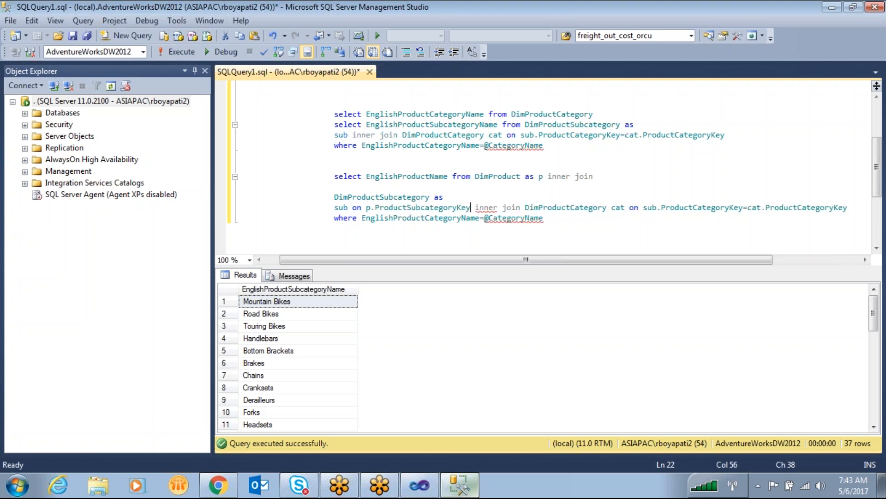
text(=sub)
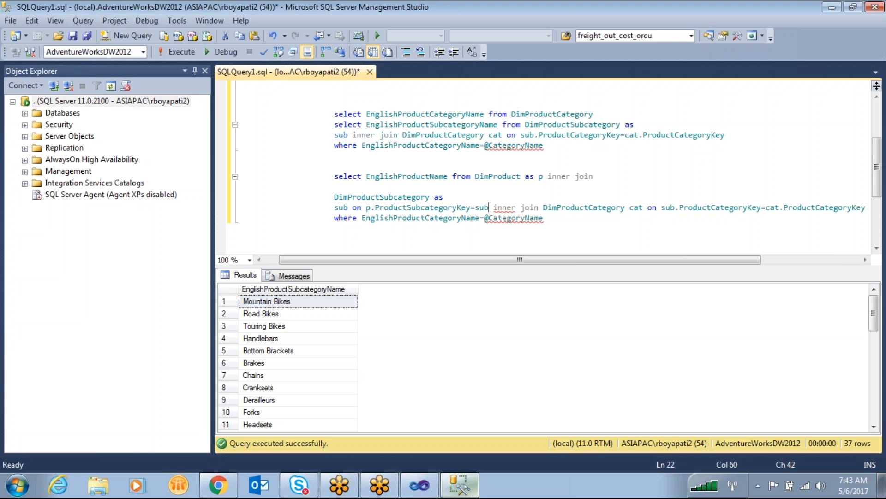
text(.)
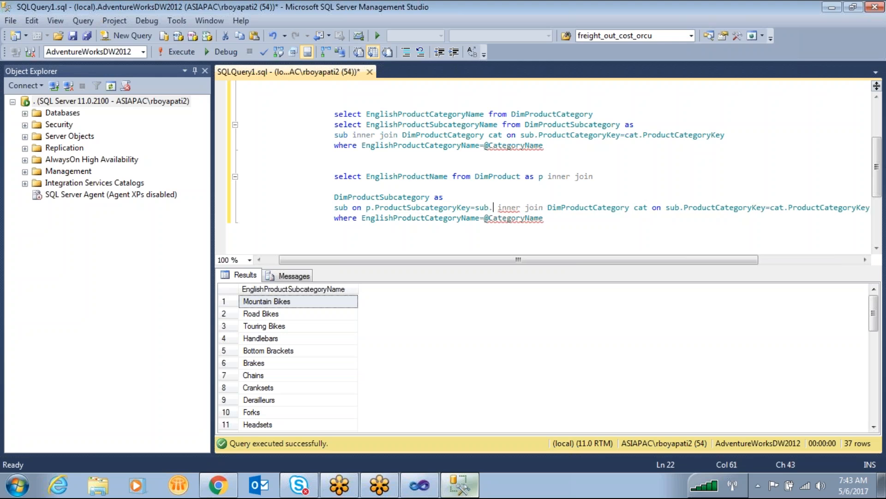
text(sub)
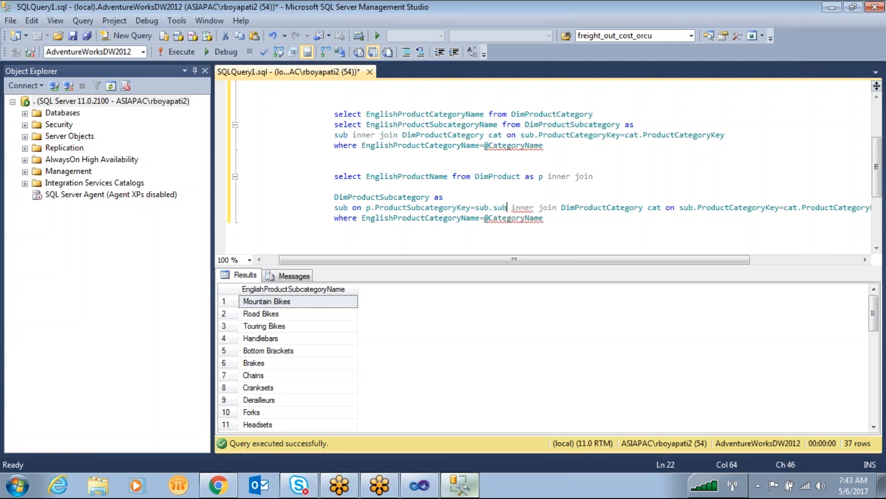
key(Tab)
key(Return)
click(573, 229)
scroll(574, 214, up, 3)
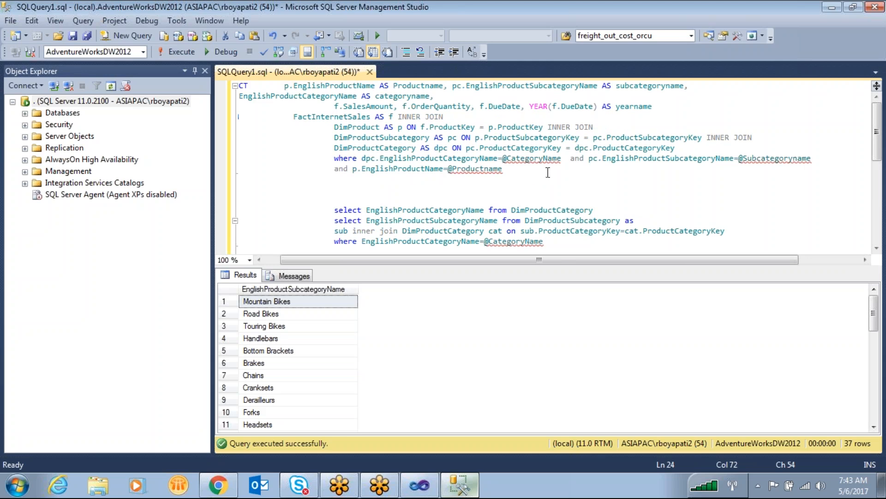
drag(813, 158, 602, 158)
key(ctrl+c)
scroll(600, 203, down, 3)
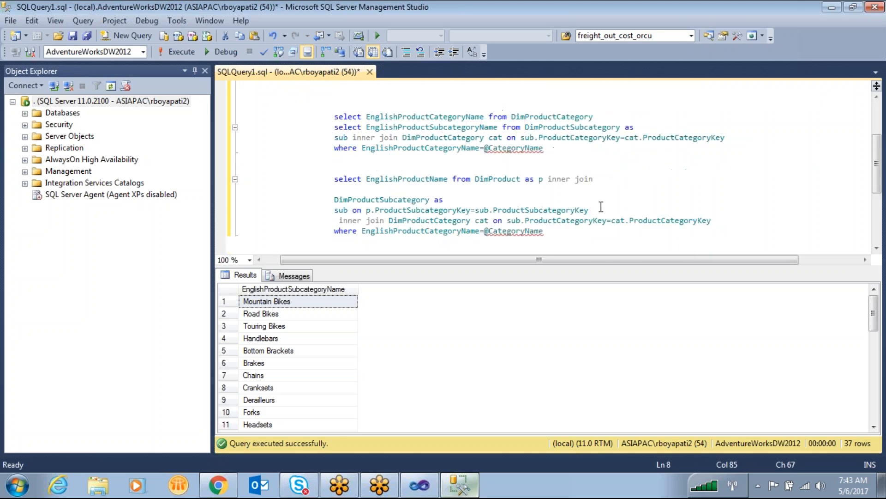
click(574, 229)
text(and)
key(ctrl+v)
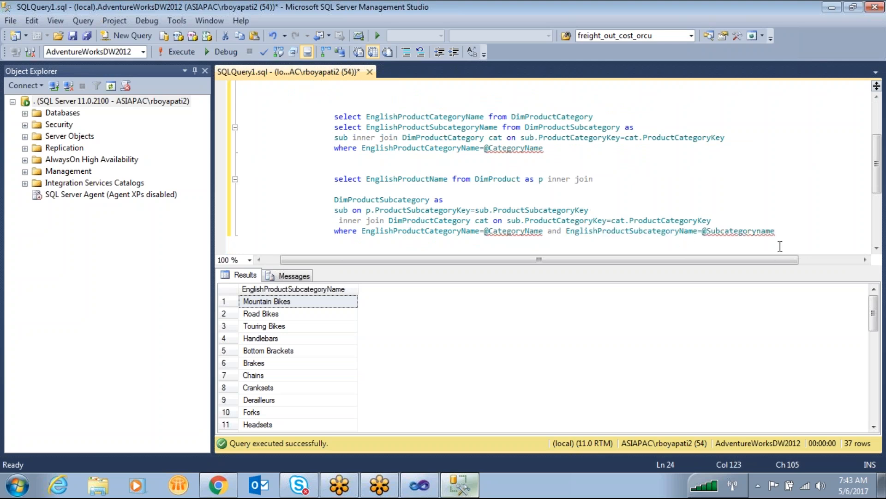
double_click(754, 231)
click(762, 252)
scroll(762, 242, down, 2)
double_click(753, 169)
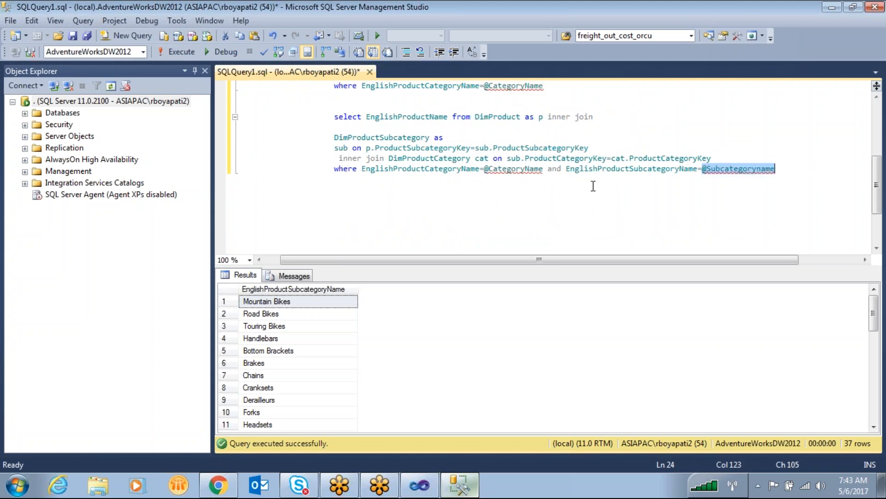
double_click(520, 169)
click(671, 189)
- Copy the complete product name query, switch to Visual Studio and replace the prodparm dataset's query with it
drag(780, 171, 325, 107)
key(ctrl+c)
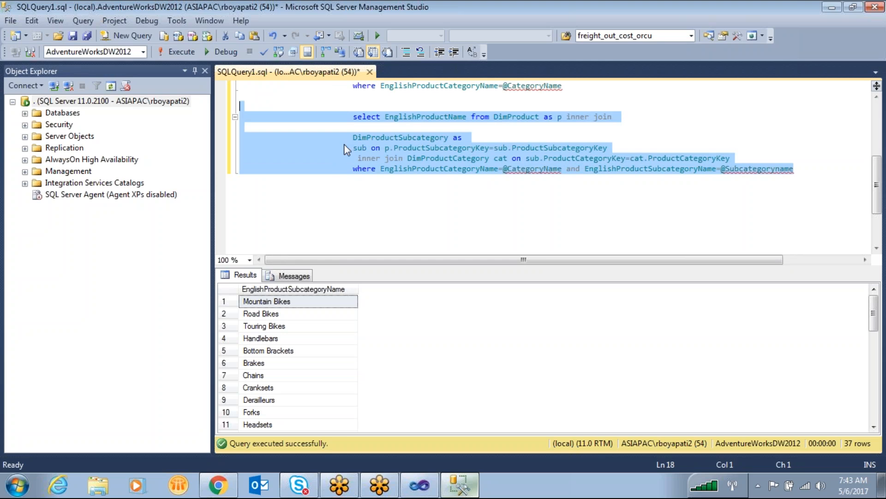
click(411, 490)
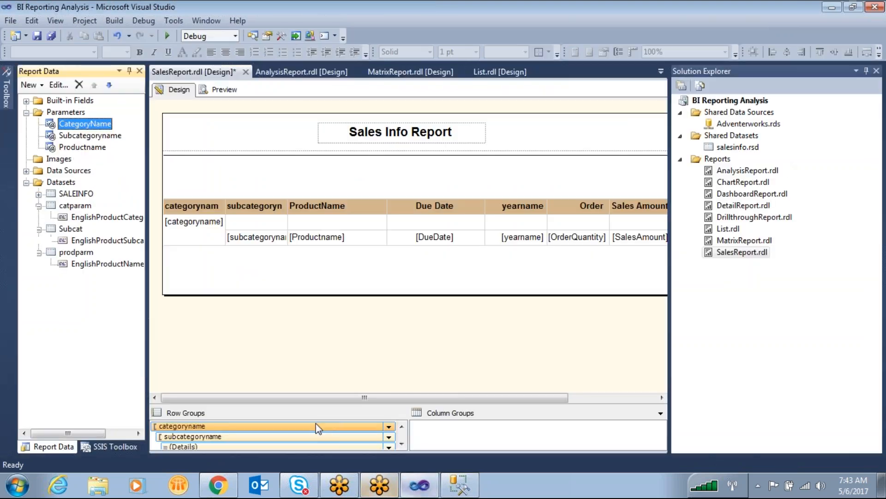
right_click(82, 257)
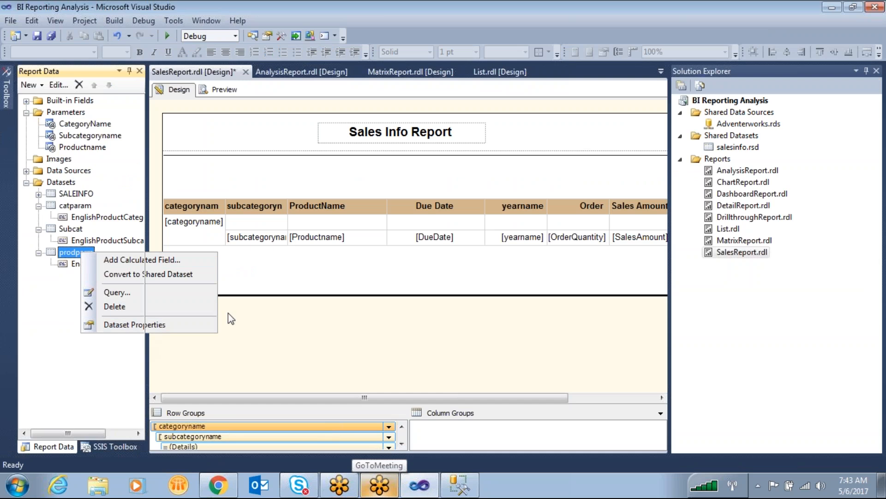
click(151, 322)
click(446, 290)
key(ctrl+a)
key(ctrl+v)
click(560, 427)
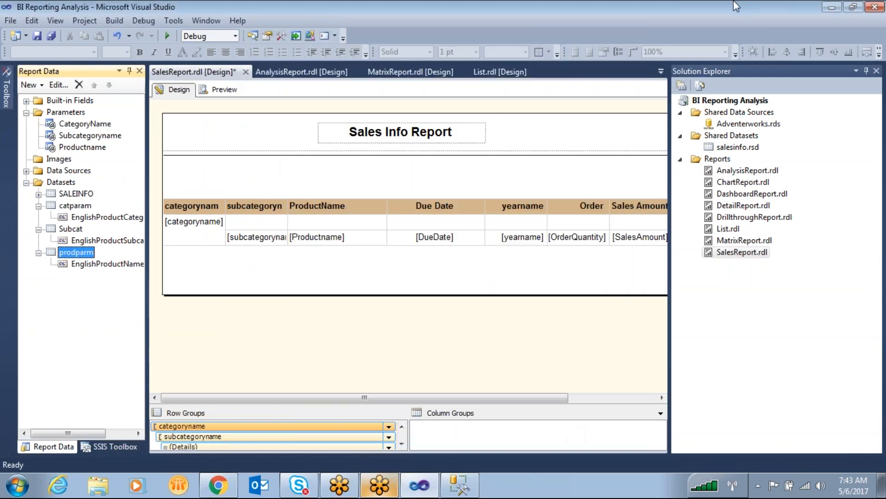
- Preview SalesReport.rdl, set the category to Bikes and check the choices offered for the subcategory
click(231, 91)
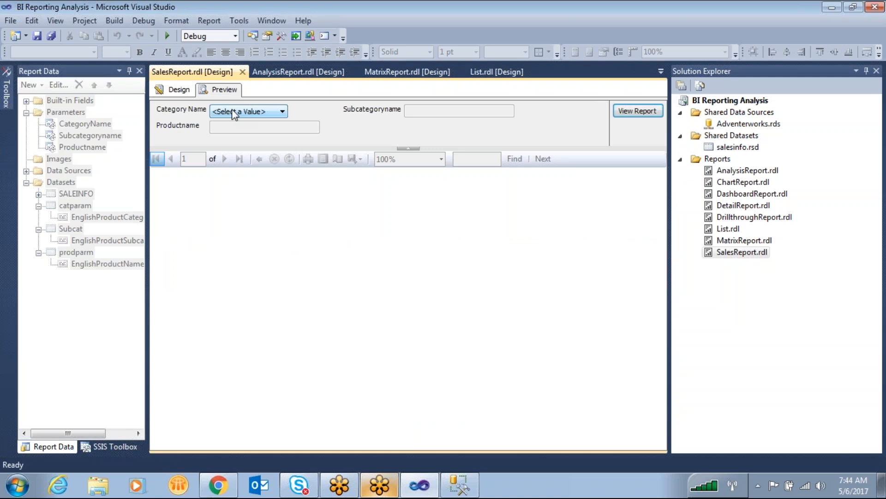
click(256, 113)
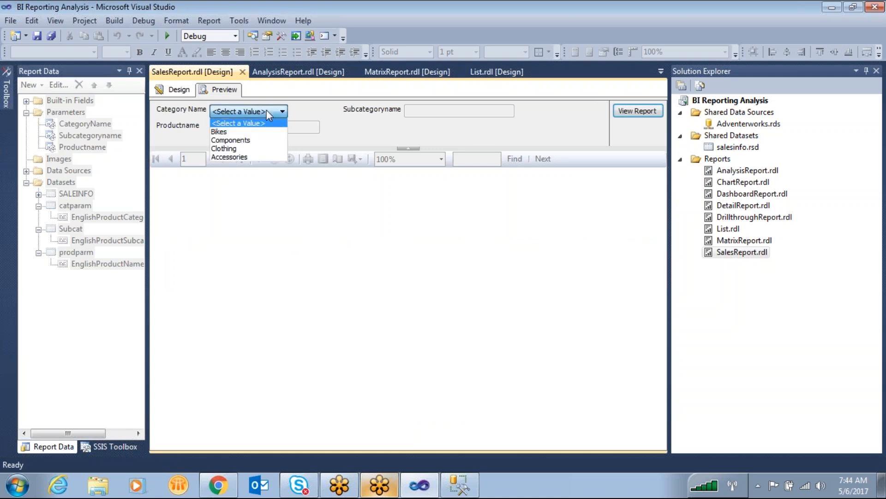
click(248, 129)
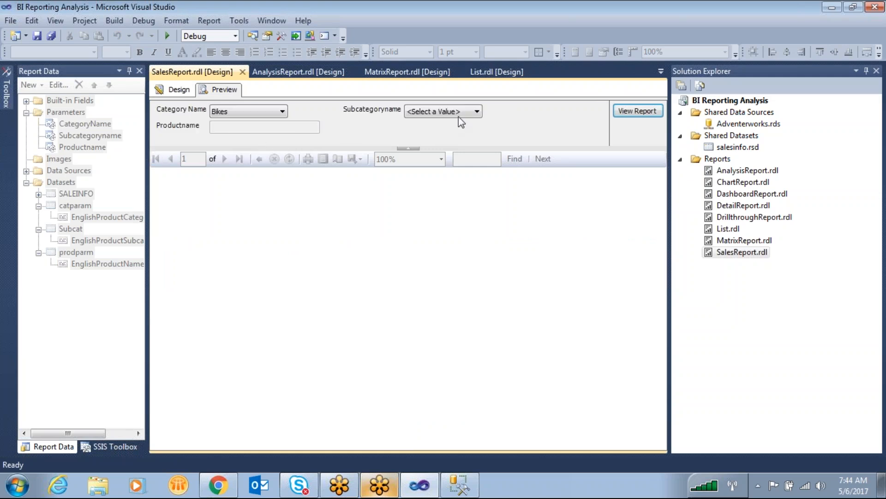
click(461, 113)
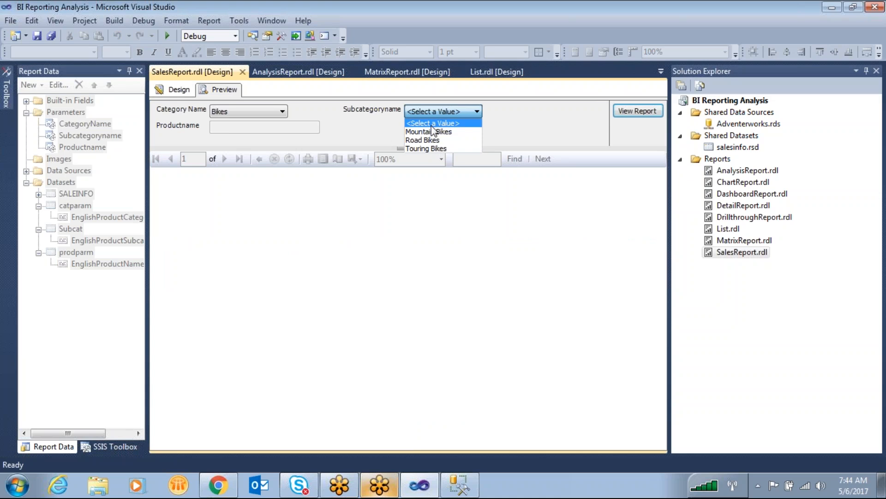
click(413, 126)
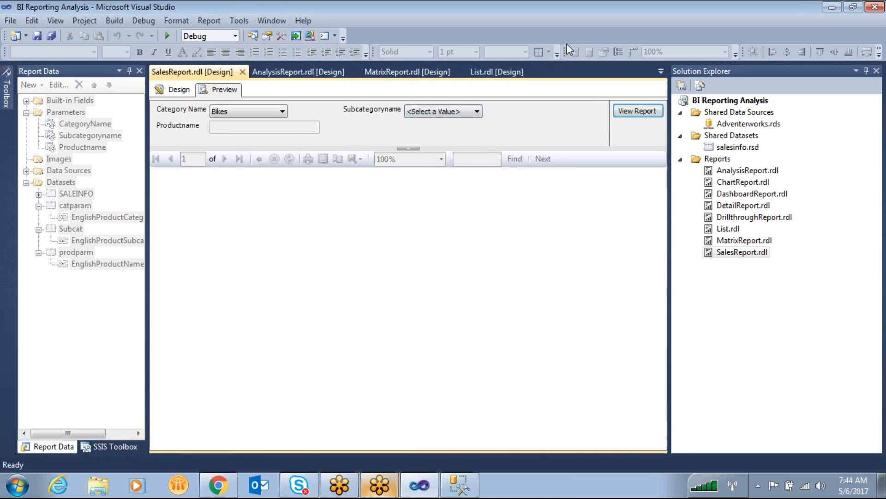
key(ctrl+2)
mouse_move(257, 94)
mouse_down()
mouse_move(213, 121)
mouse_move(257, 96)
mouse_up()
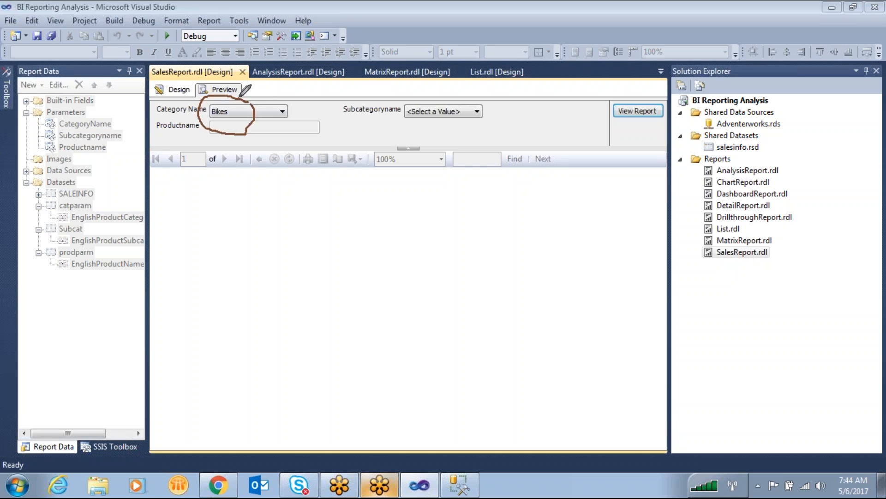
mouse_move(217, 133)
mouse_down()
mouse_move(193, 169)
mouse_move(110, 202)
mouse_move(83, 226)
mouse_move(55, 227)
mouse_move(88, 238)
mouse_move(84, 223)
mouse_up()
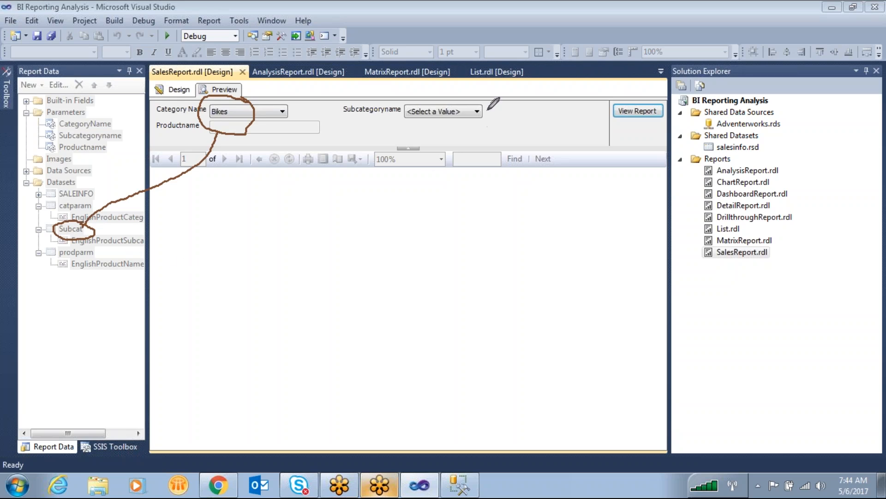
- Set the report's subcategory parameter to Mountain Bikes
click(449, 113)
click(420, 131)
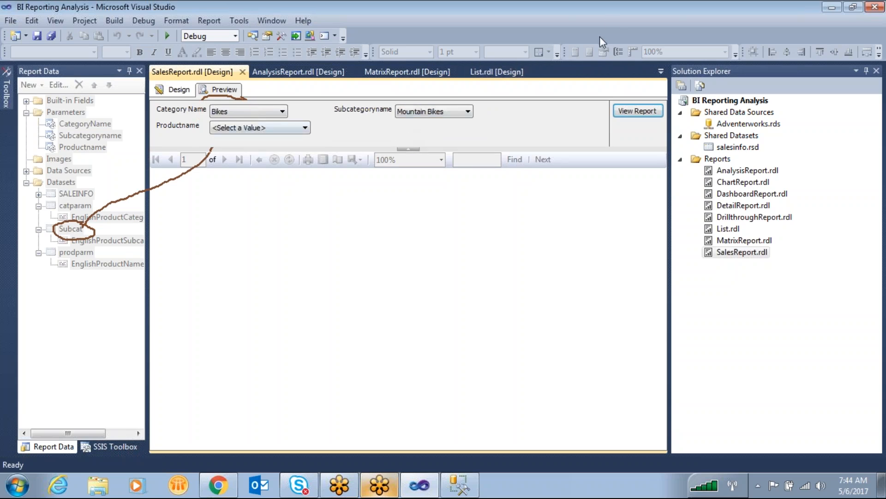
click(582, 41)
drag(224, 100, 226, 102)
mouse_move(442, 104)
mouse_down()
mouse_move(424, 99)
mouse_move(96, 247)
mouse_move(175, 217)
mouse_move(210, 123)
mouse_up()
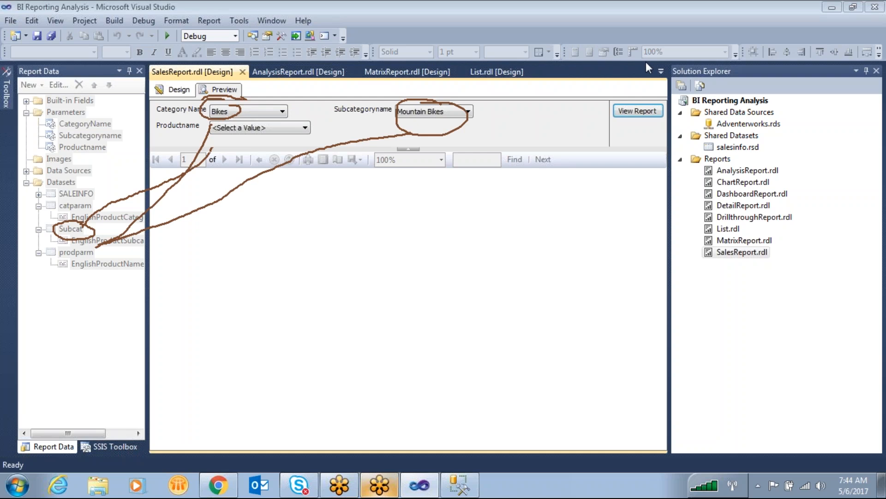
- Set the product name parameter to Mountain-200 Black, 46 and run the report
click(239, 128)
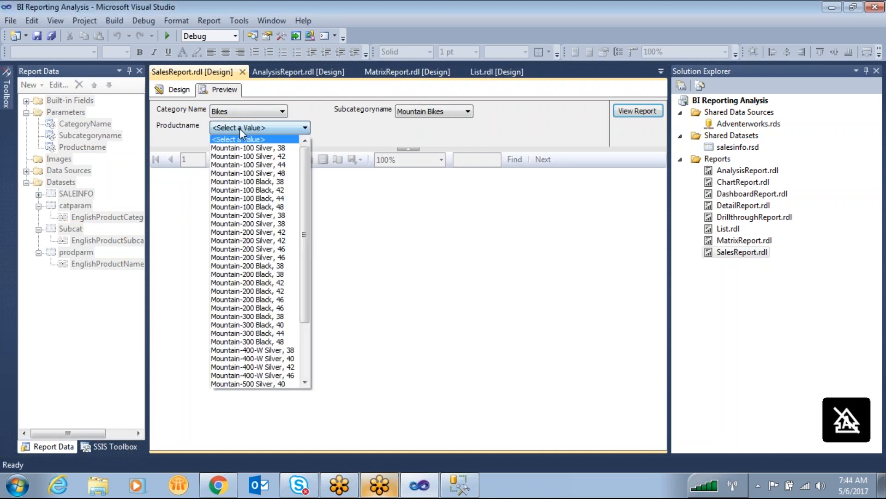
scroll(307, 185, down, 3)
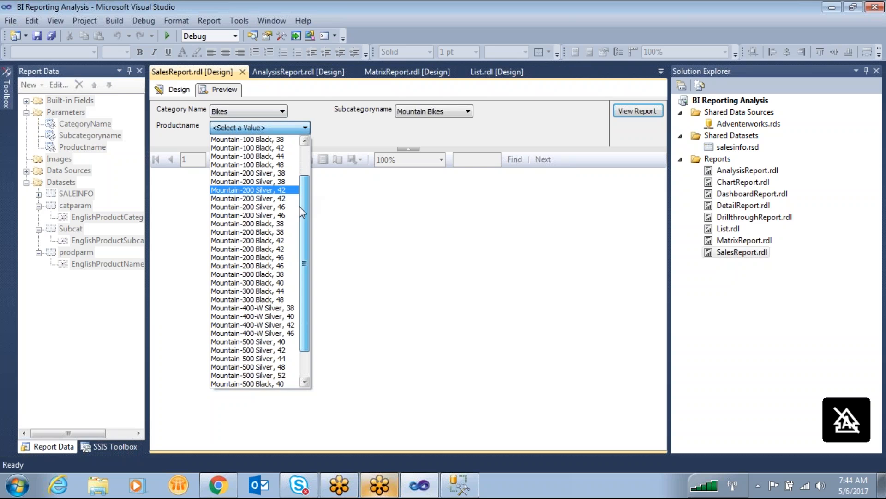
click(224, 233)
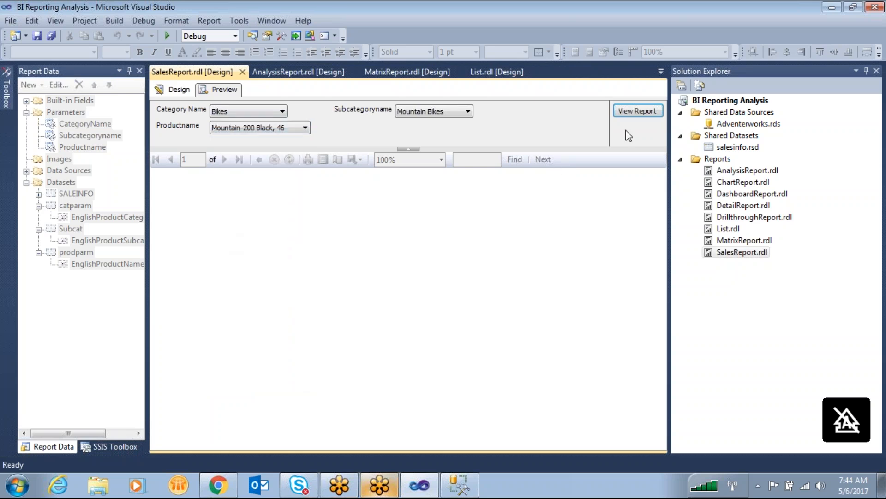
click(641, 112)
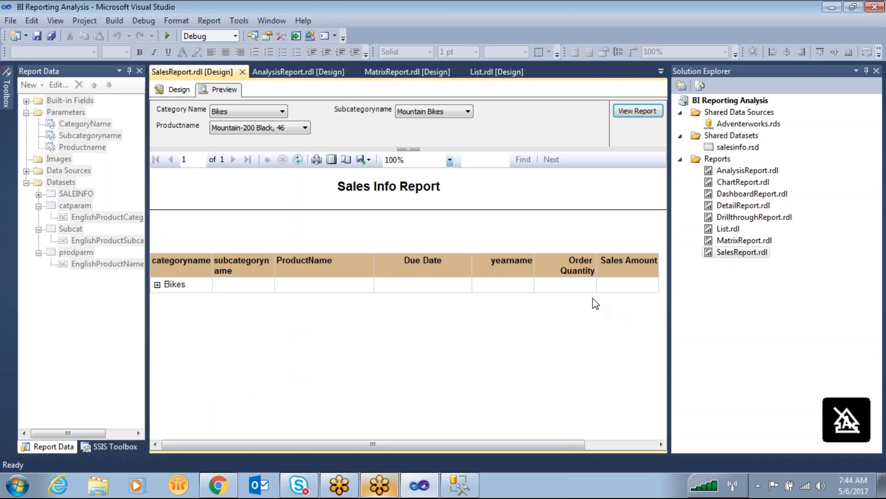
- Rerun the report with the subcategory Road Bikes and the product Road-450 Red, 52
mouse_move(704, 485)
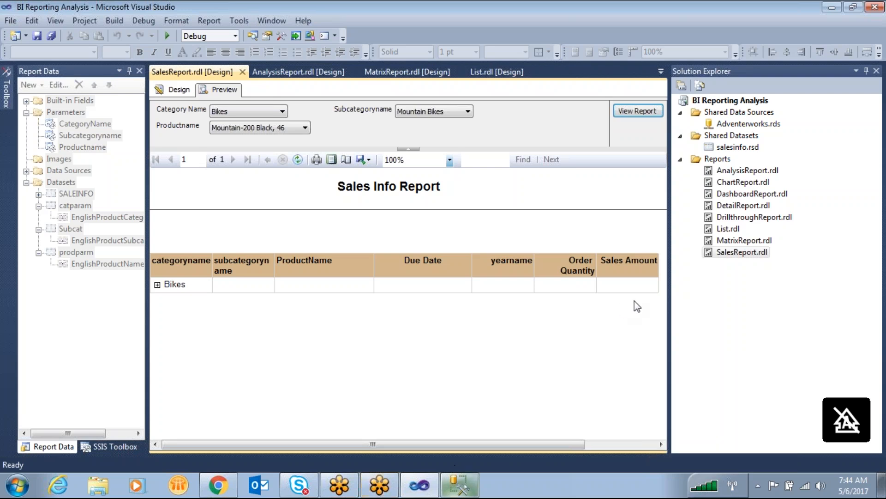
click(236, 110)
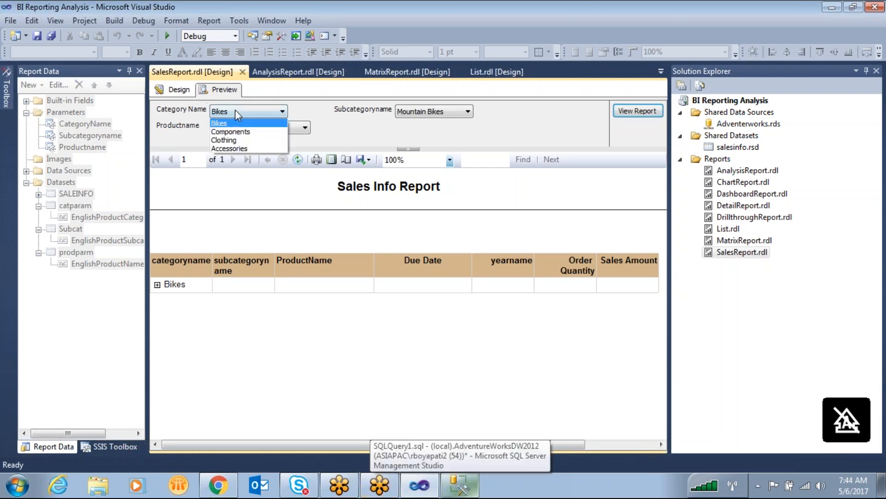
click(408, 111)
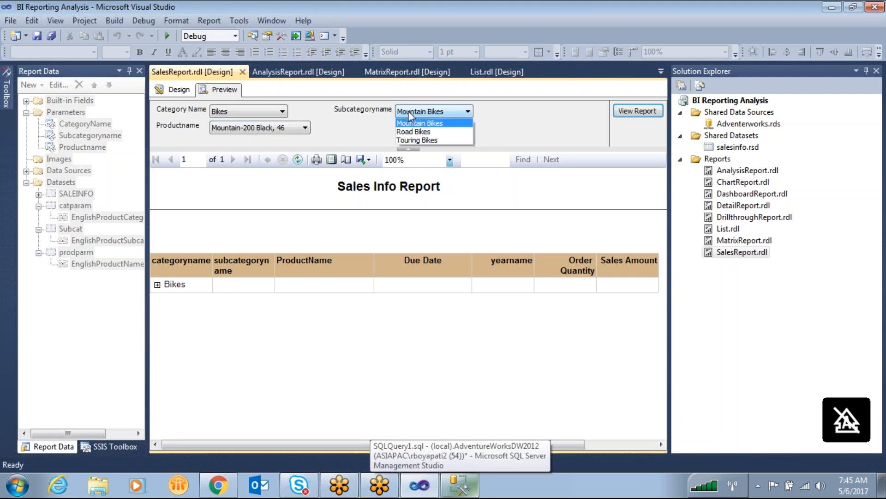
click(427, 132)
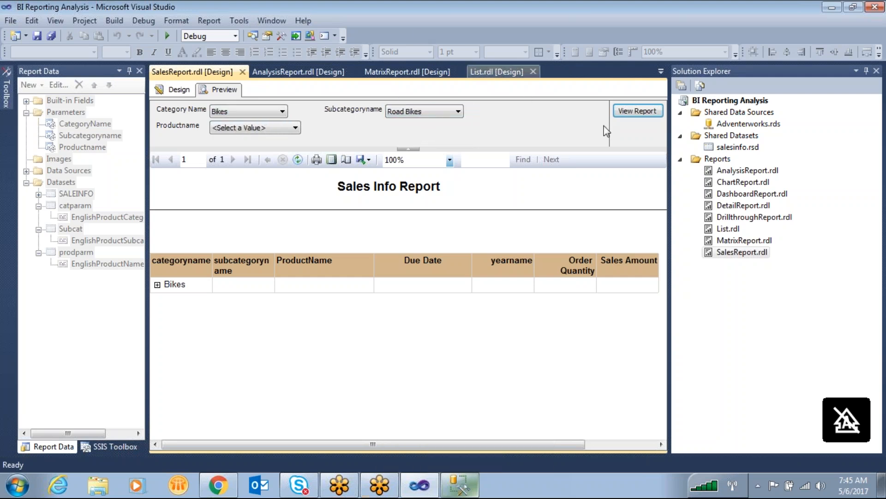
click(619, 112)
click(537, 286)
click(277, 128)
click(247, 215)
click(645, 110)
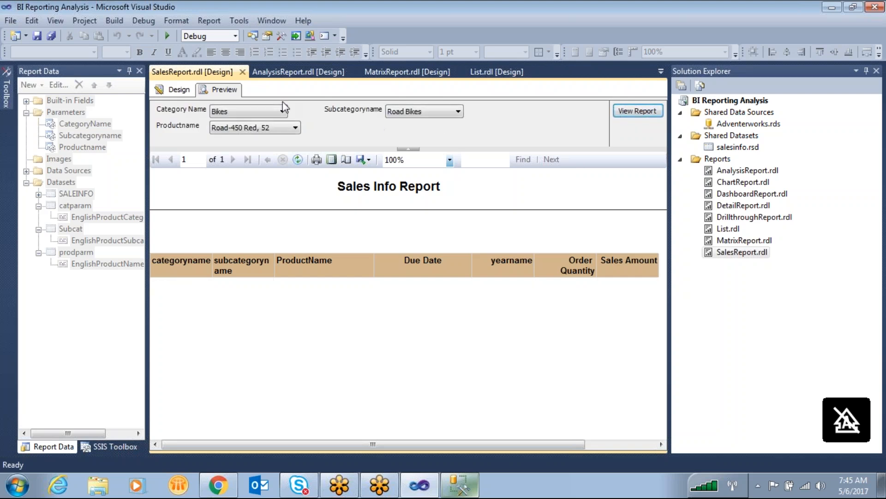
- Rerun the report for the category Components, subcategory Bottom Brackets and product ML Bottom Bracket
click(257, 113)
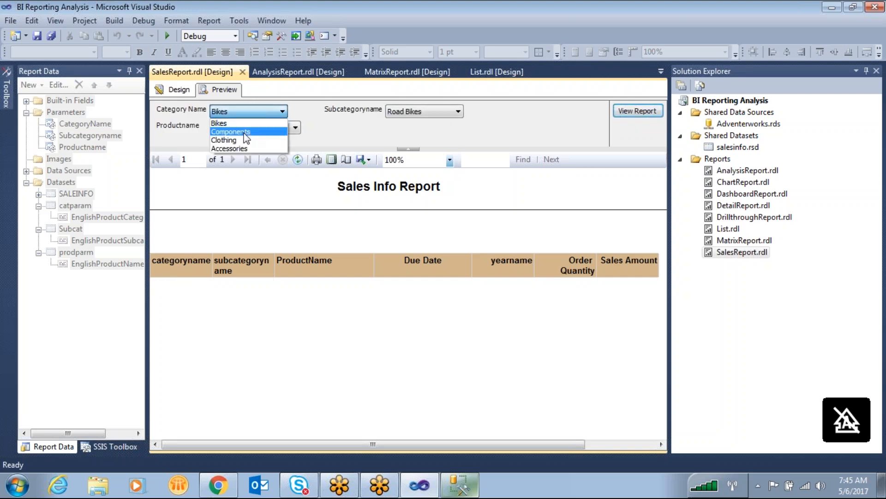
click(247, 128)
click(477, 111)
click(432, 149)
click(245, 129)
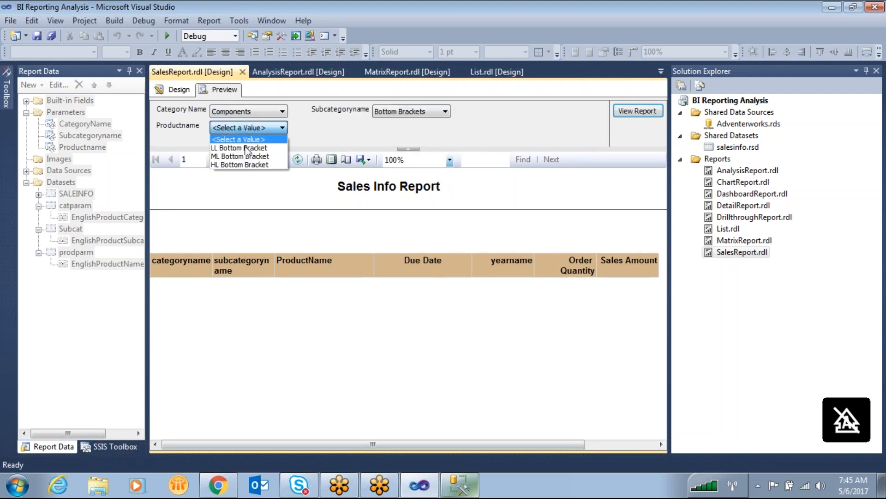
click(254, 156)
click(638, 113)
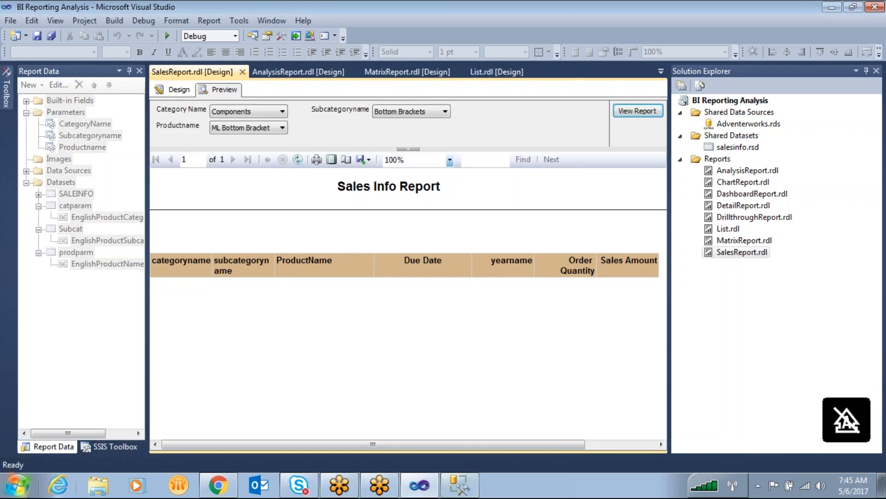
- Switch to Google Chrome, open amazon.in and show the Mobiles, Computers subcategories under Shop by Category
click(218, 484)
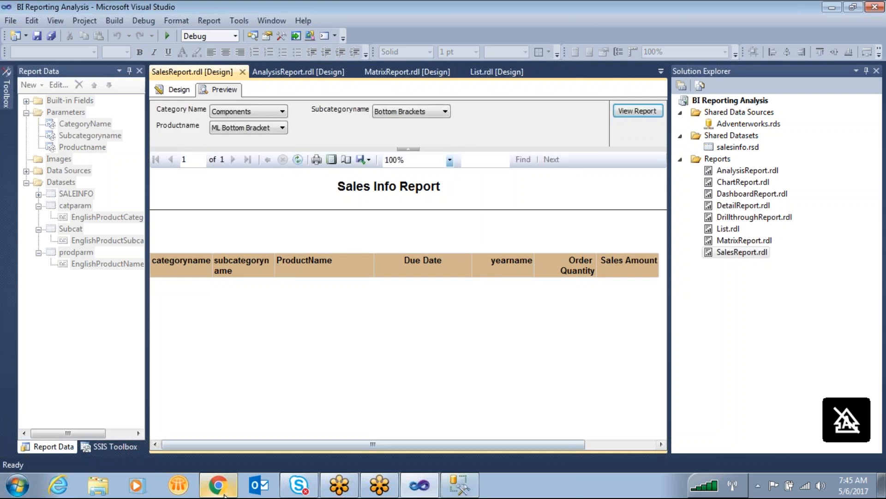
text(amazon.in)
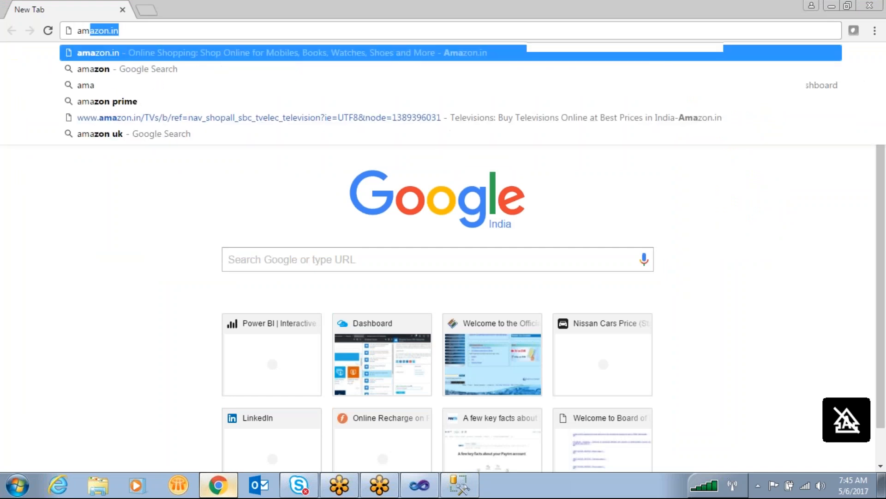
key(Return)
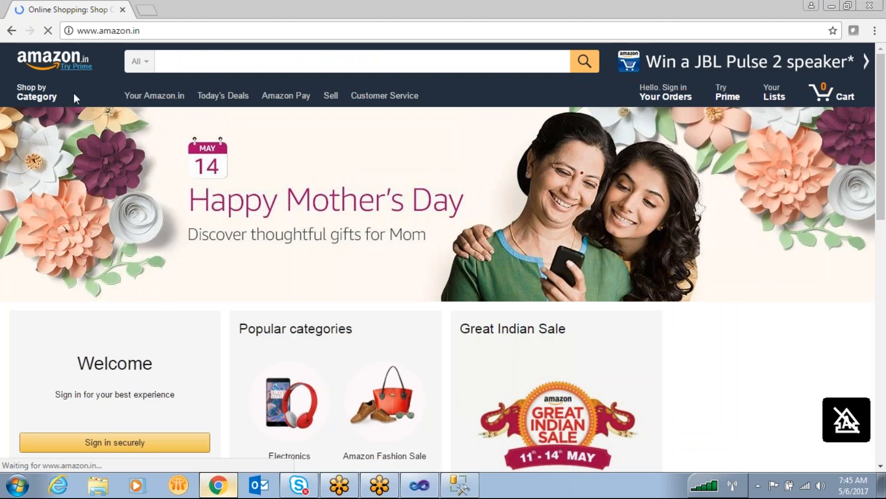
mouse_move(71, 92)
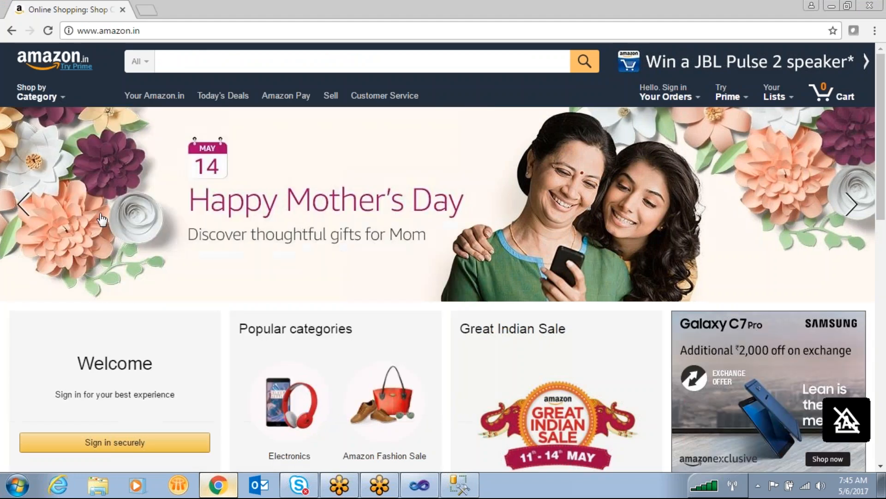
mouse_move(99, 119)
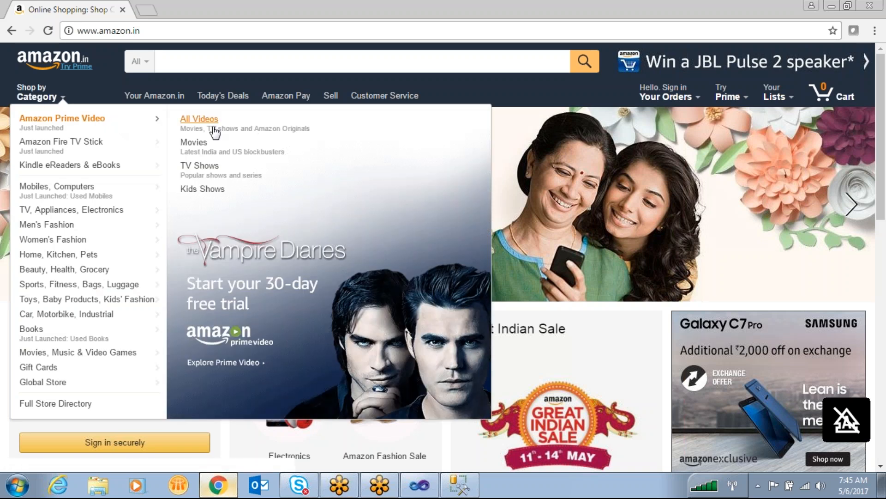
mouse_move(76, 187)
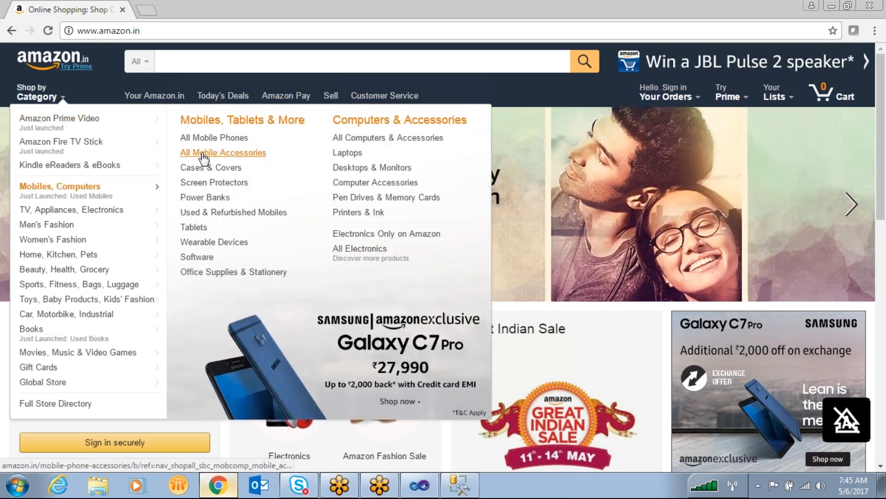
- Open Amazon's Power Banks subcategory page and switch back to the SalesReport.rdl preview in Visual Studio
click(203, 198)
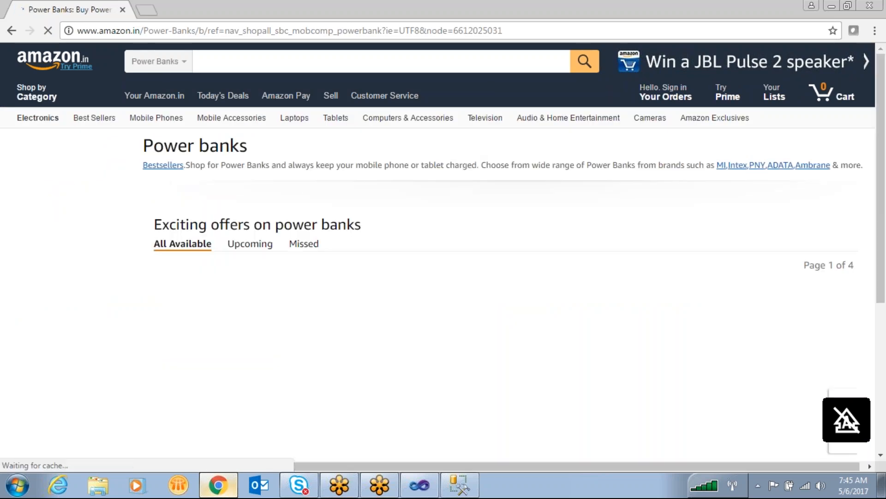
click(420, 485)
click(449, 488)
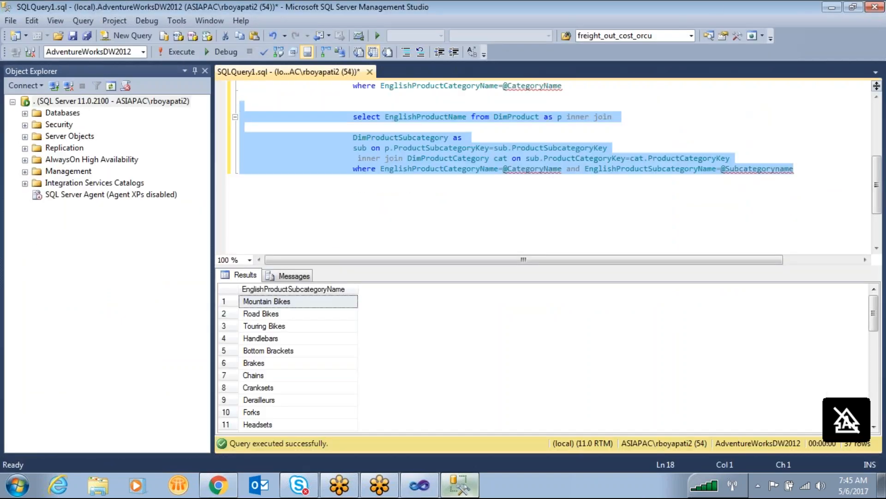
click(420, 486)
- Switch the category parameter to Bikes and back to Components, and show the subcategory choices for Components
click(411, 112)
click(273, 119)
click(250, 111)
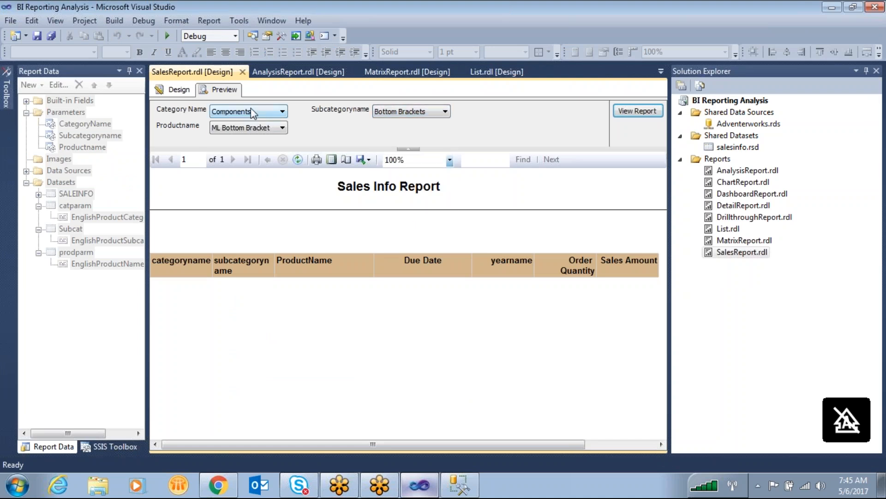
click(249, 121)
click(254, 111)
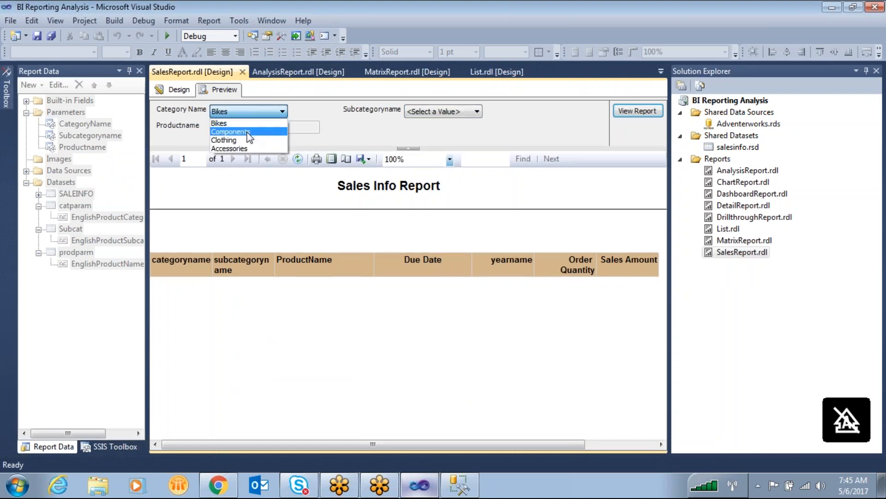
click(249, 131)
click(411, 111)
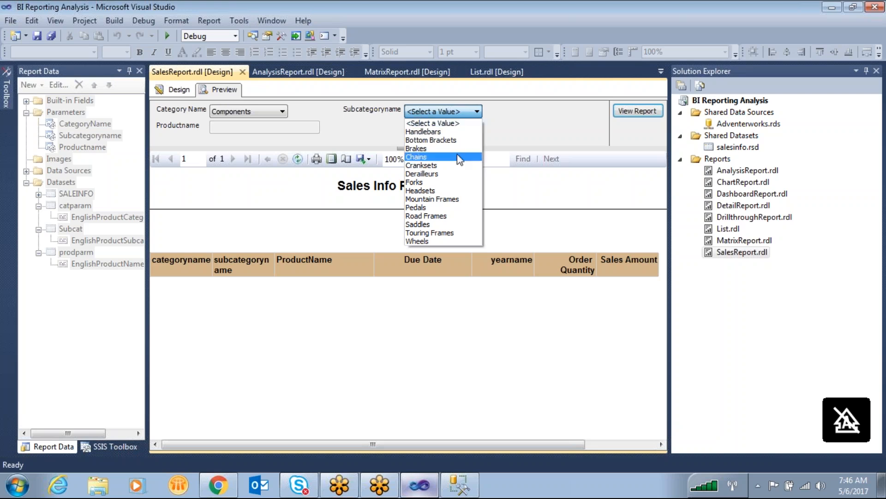
- Set the category to Bikes and the subcategory to Touring Bikes, and check the product name choices
click(235, 113)
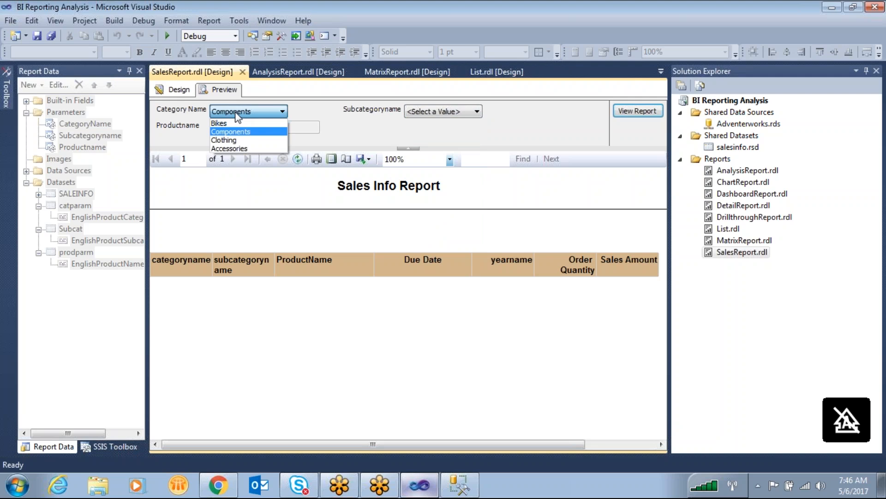
click(231, 123)
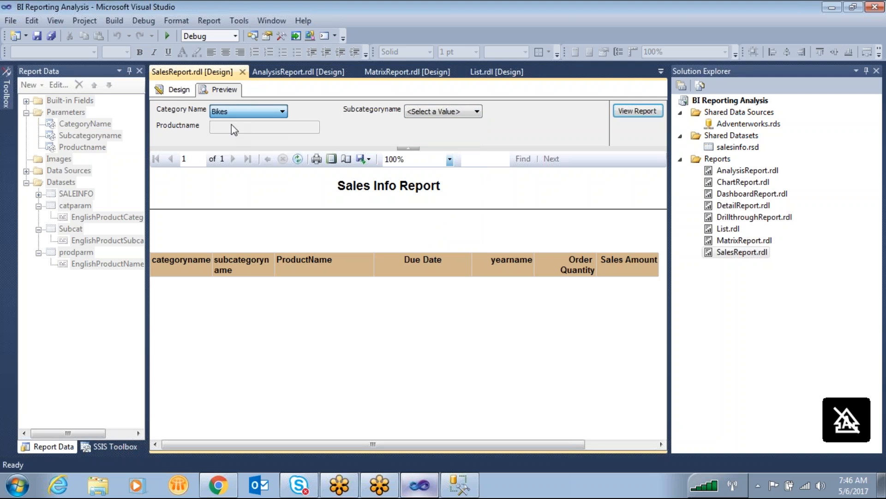
click(417, 113)
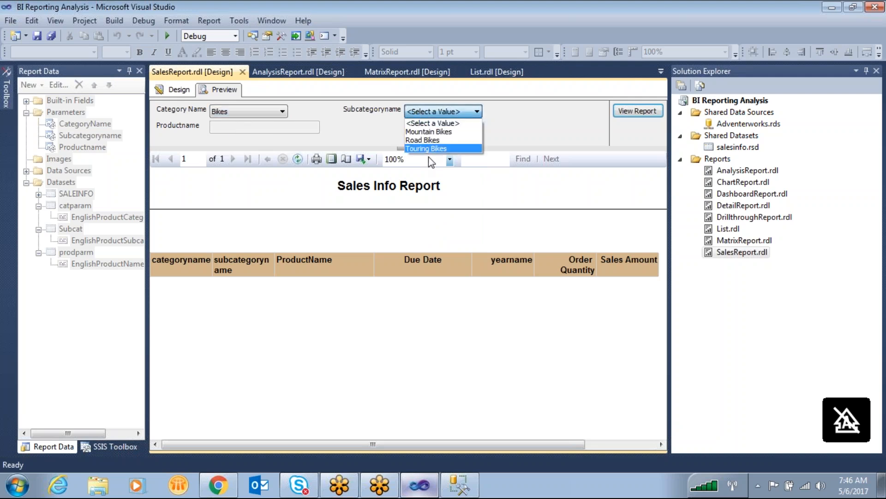
click(431, 149)
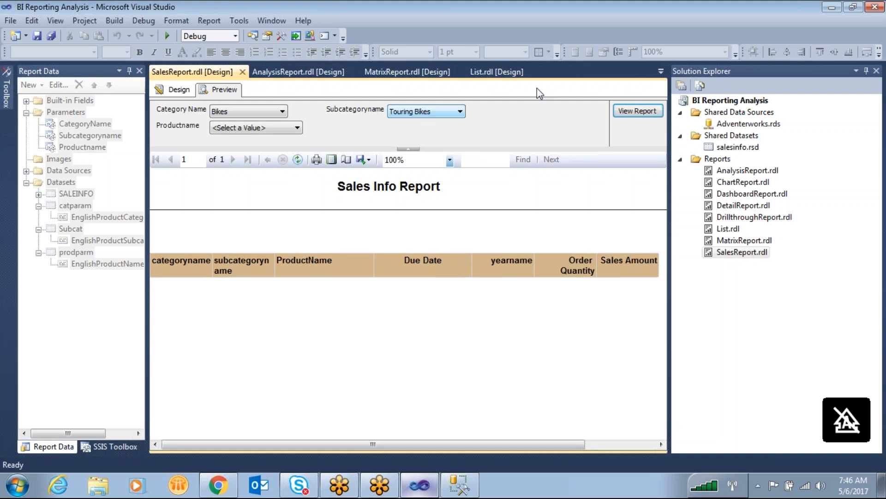
click(277, 127)
click(580, 51)
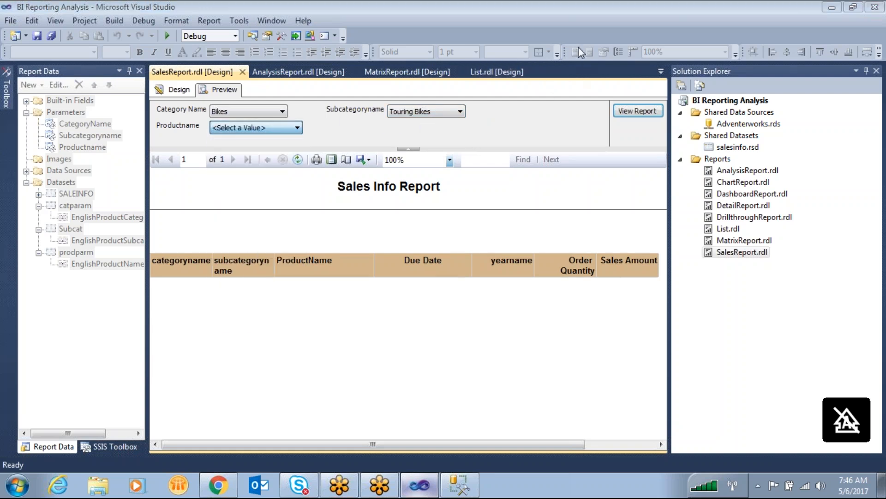
mouse_move(241, 93)
mouse_down()
mouse_move(283, 102)
mouse_move(253, 91)
mouse_up()
mouse_move(351, 96)
mouse_down()
mouse_move(369, 81)
mouse_move(327, 82)
mouse_up()
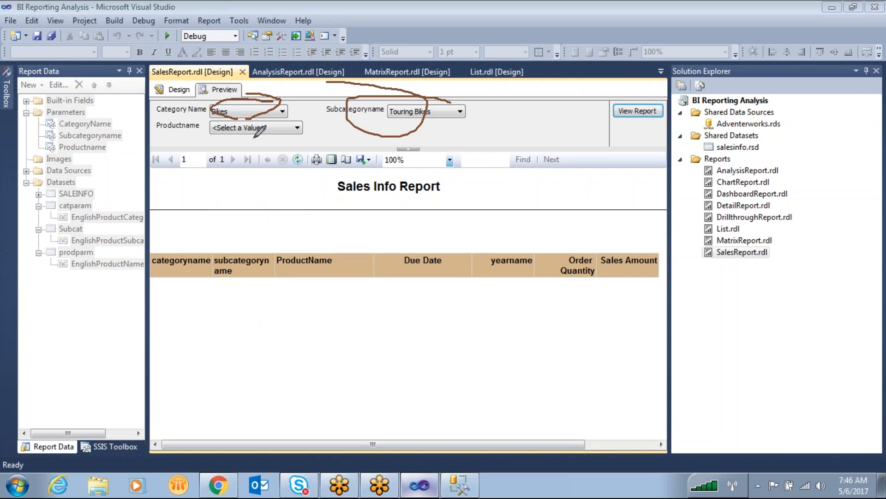
drag(253, 130, 229, 119)
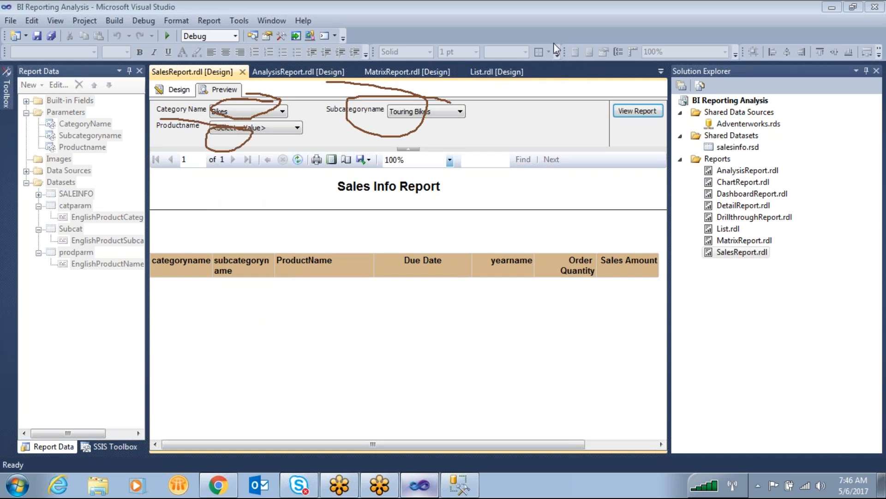
click(664, 44)
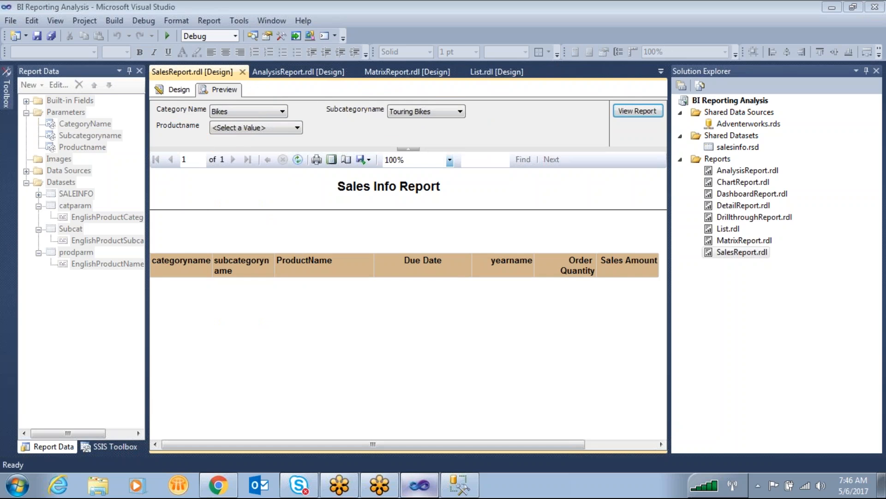
mouse_move(233, 85)
mouse_down()
mouse_move(236, 103)
mouse_move(233, 84)
mouse_move(277, 95)
mouse_move(292, 109)
mouse_move(282, 114)
mouse_up()
mouse_move(429, 116)
mouse_down()
mouse_move(425, 133)
mouse_move(443, 102)
mouse_up()
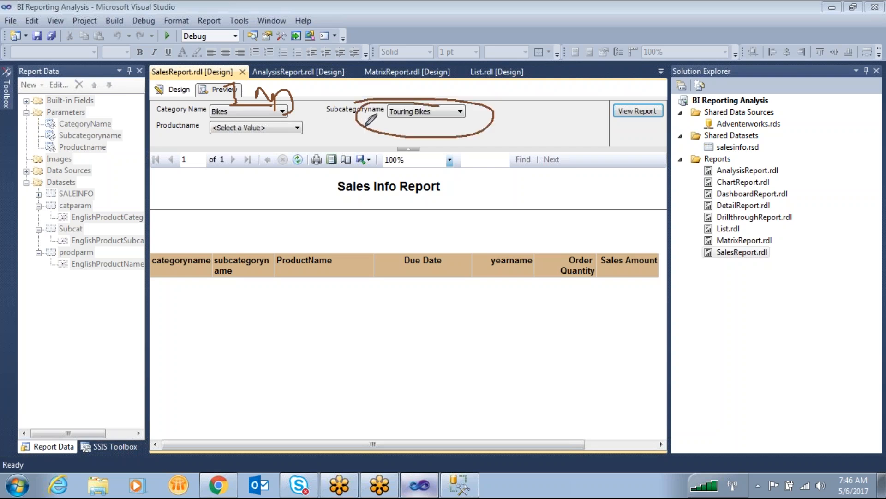
mouse_move(483, 118)
mouse_down()
mouse_move(498, 95)
mouse_move(531, 98)
mouse_move(538, 108)
mouse_move(551, 94)
mouse_move(589, 95)
mouse_move(600, 124)
mouse_up()
drag(599, 124, 570, 125)
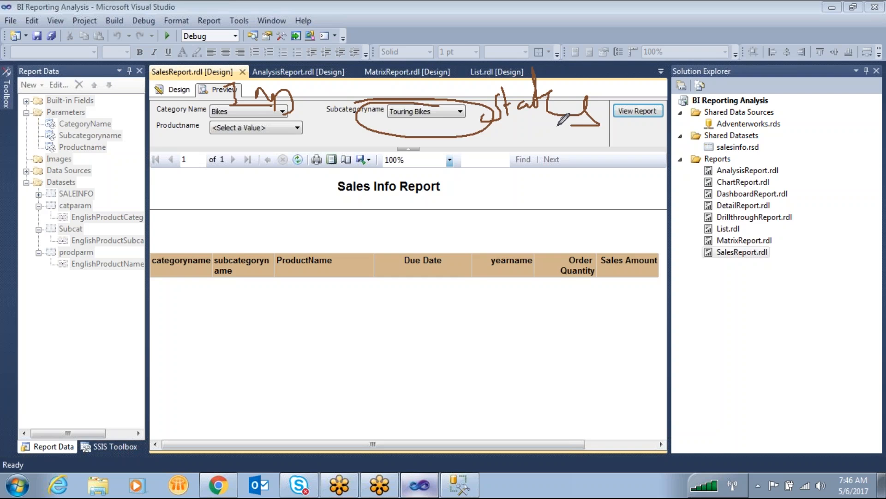
drag(237, 41, 277, 33)
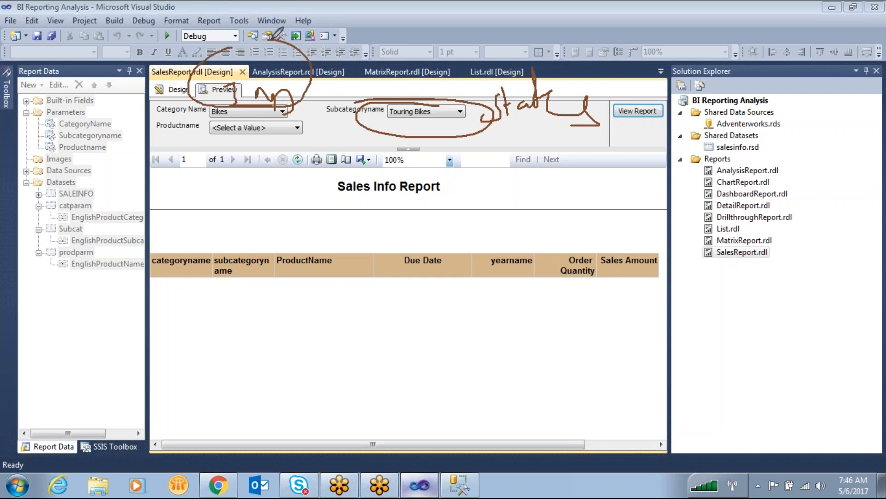
mouse_move(304, 124)
mouse_down()
mouse_move(233, 121)
mouse_move(307, 137)
mouse_move(266, 118)
mouse_move(281, 121)
mouse_up()
mouse_move(576, 84)
mouse_down()
mouse_move(554, 143)
mouse_move(548, 93)
mouse_up()
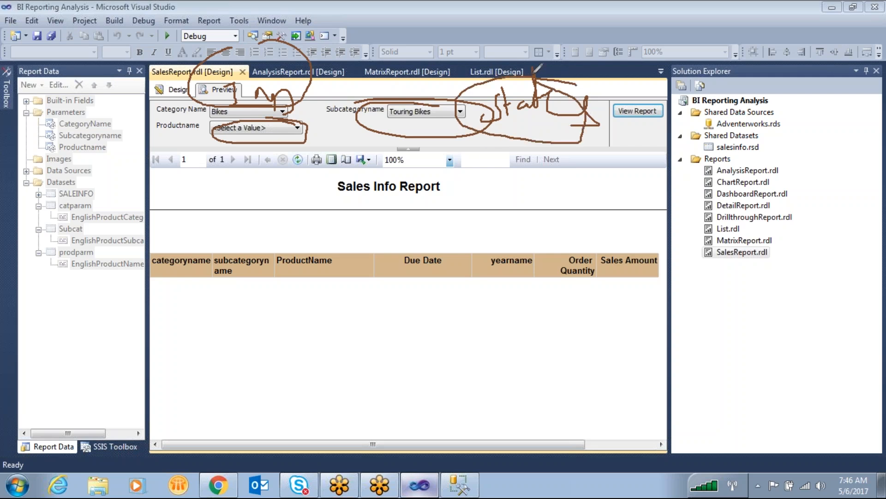
key(Escape)
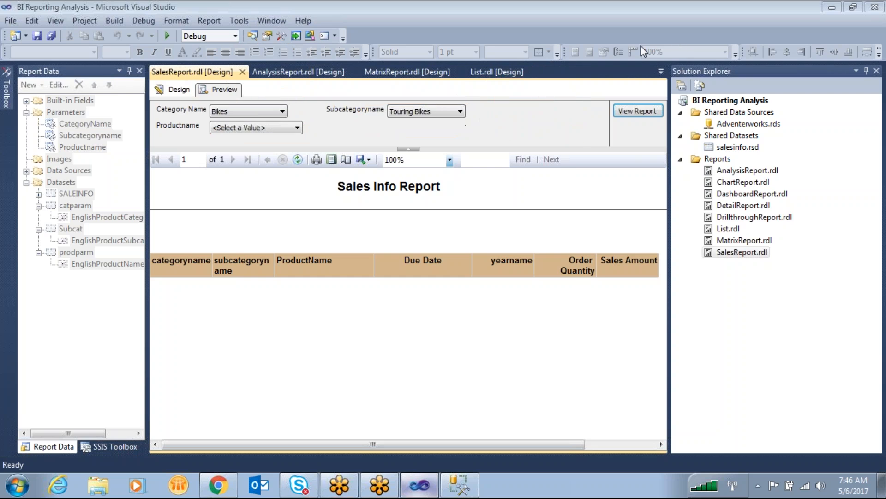
key(ctrl+2)
mouse_move(233, 90)
mouse_down()
mouse_move(215, 115)
mouse_move(225, 90)
mouse_up()
mouse_move(482, 98)
mouse_down()
mouse_move(437, 87)
mouse_move(477, 121)
mouse_move(484, 105)
mouse_up()
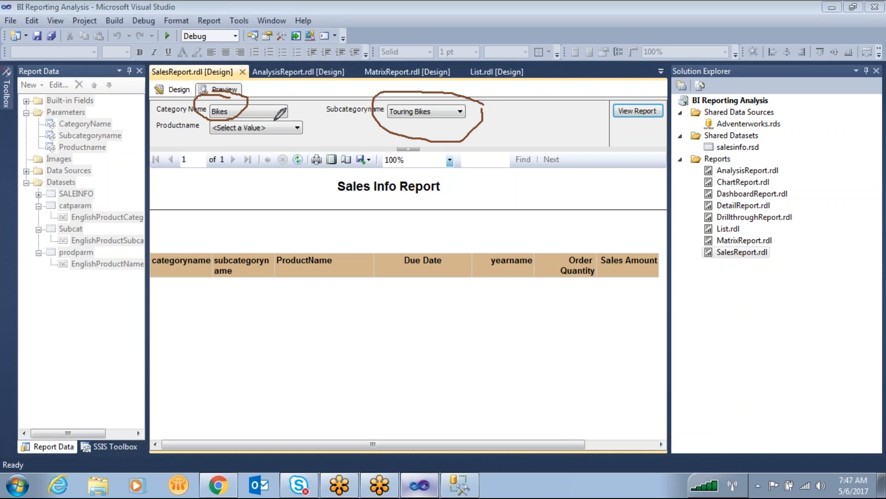
mouse_move(248, 96)
mouse_down()
mouse_move(255, 78)
mouse_move(299, 45)
mouse_move(421, 55)
mouse_move(436, 69)
mouse_move(435, 94)
mouse_up()
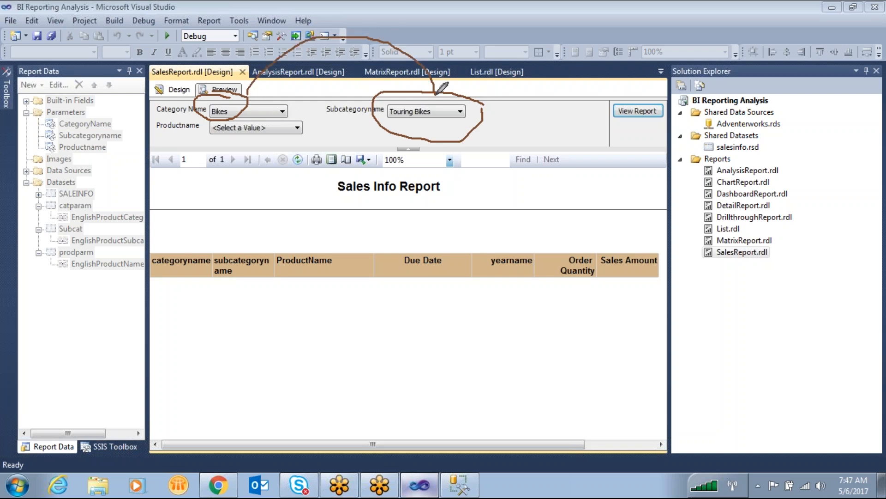
click(605, 92)
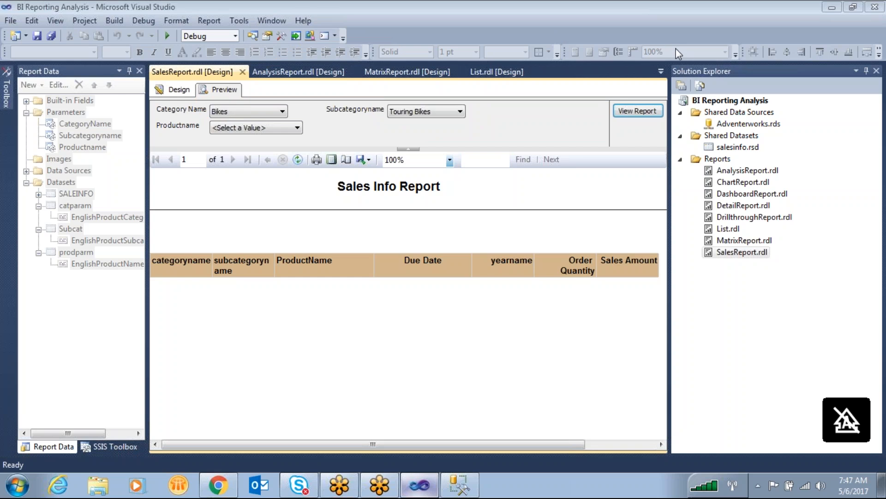
click(822, 487)
click(410, 238)
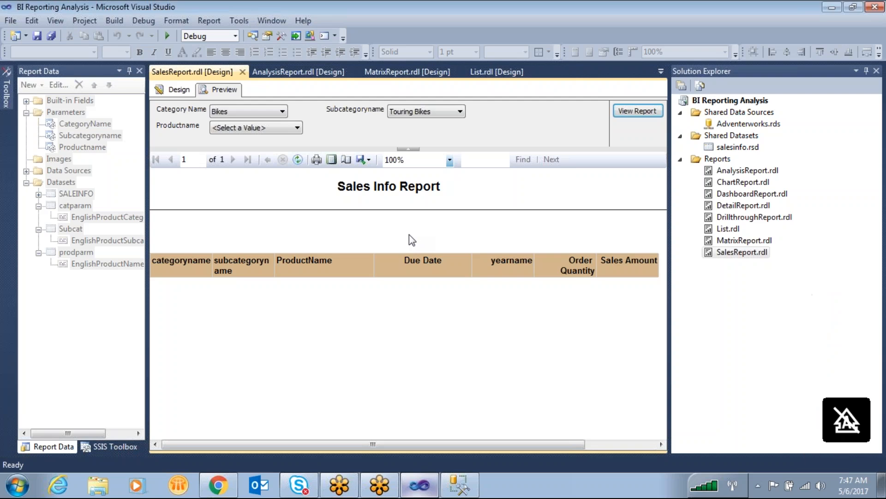
- Return SalesReport.rdl to design view and save the report
click(180, 90)
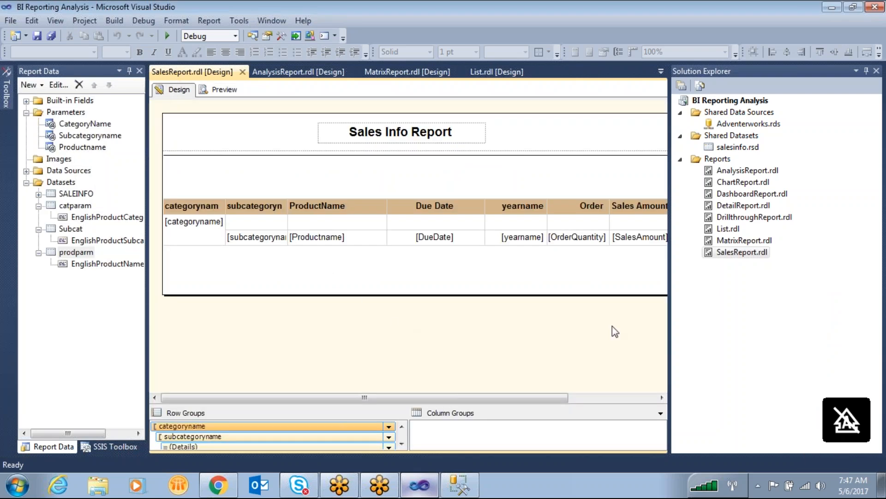
click(37, 36)
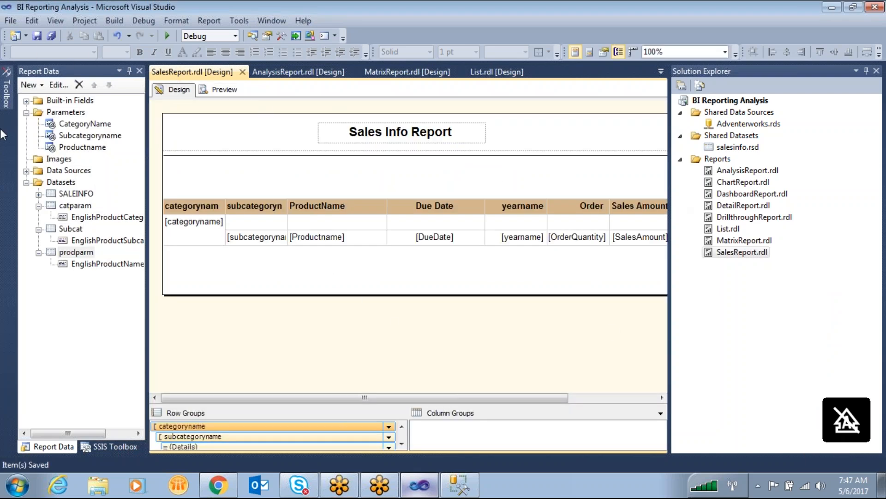
- Add a new empty report named ExpressionReport.rdl to the project's Reports folder
right_click(728, 161)
mouse_move(768, 179)
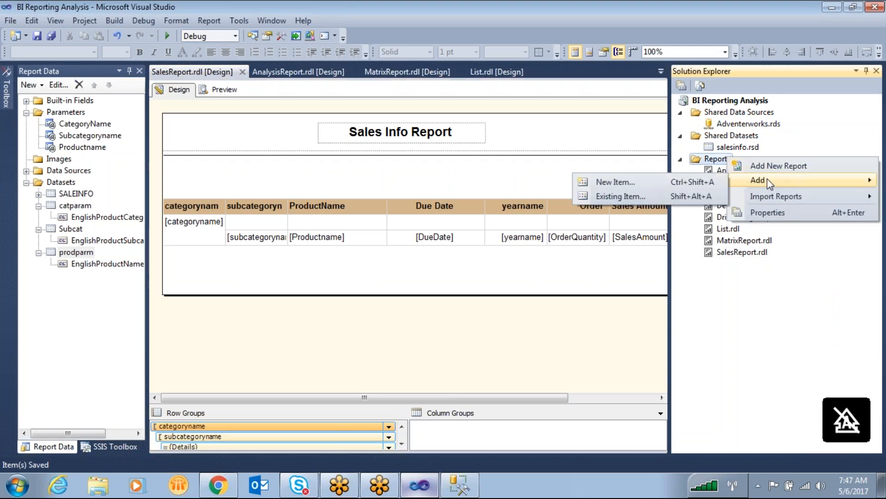
click(655, 180)
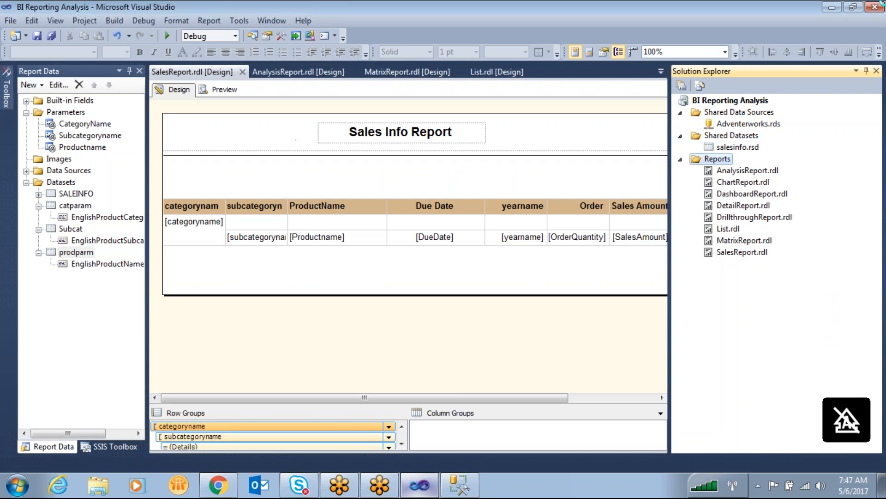
click(327, 130)
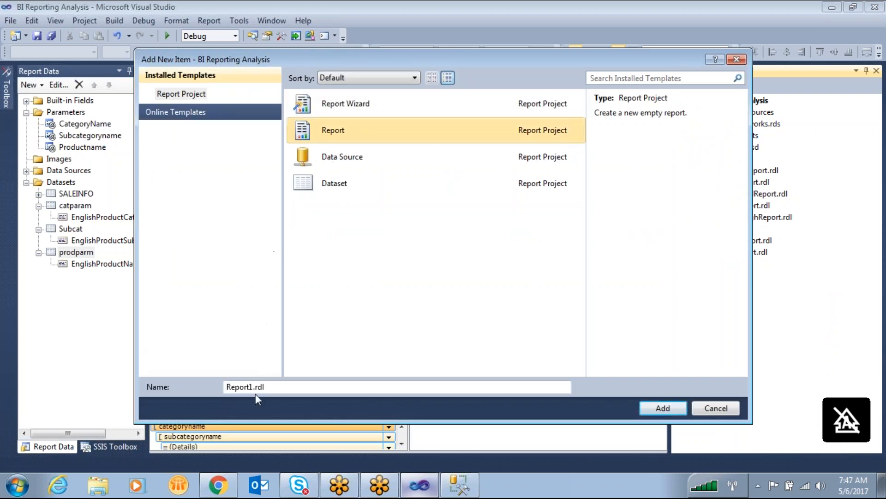
click(253, 387)
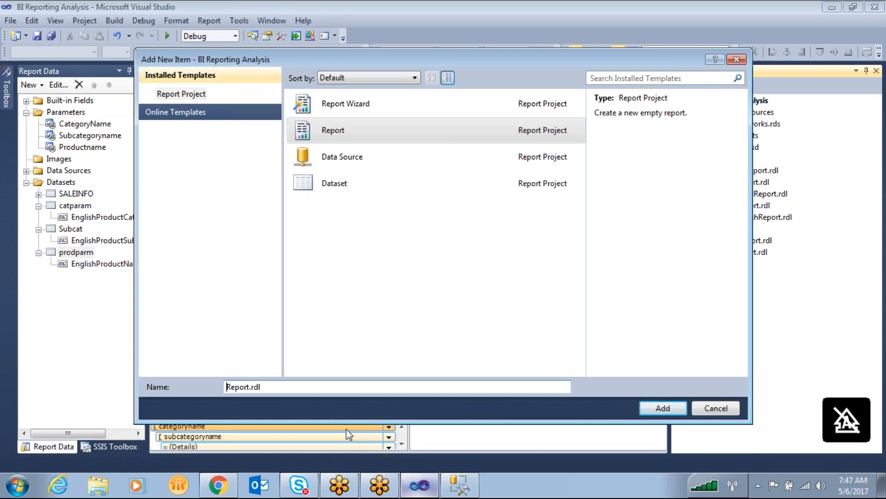
text(Expression)
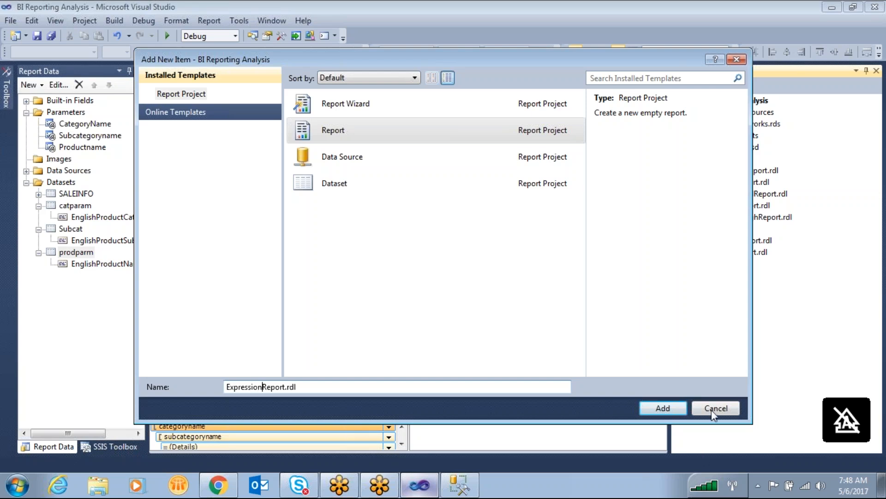
click(664, 408)
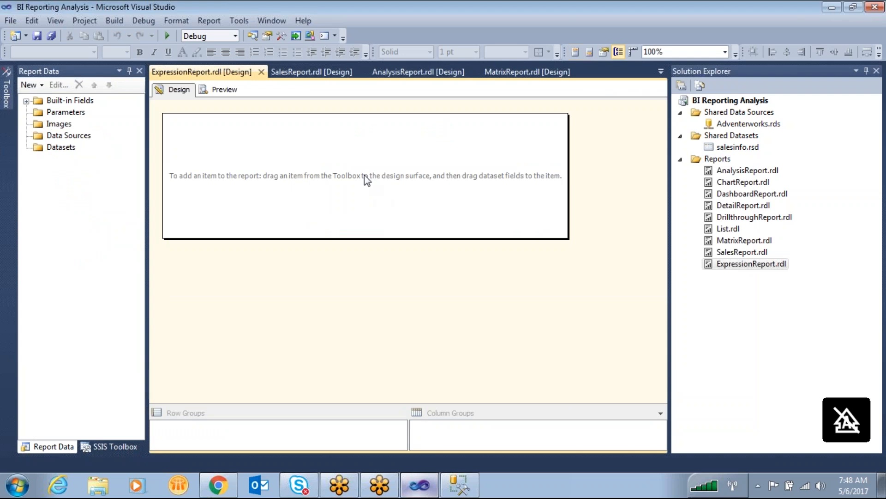
- Enlarge the body of ExpressionReport.rdl in both height and width
drag(387, 237, 393, 338)
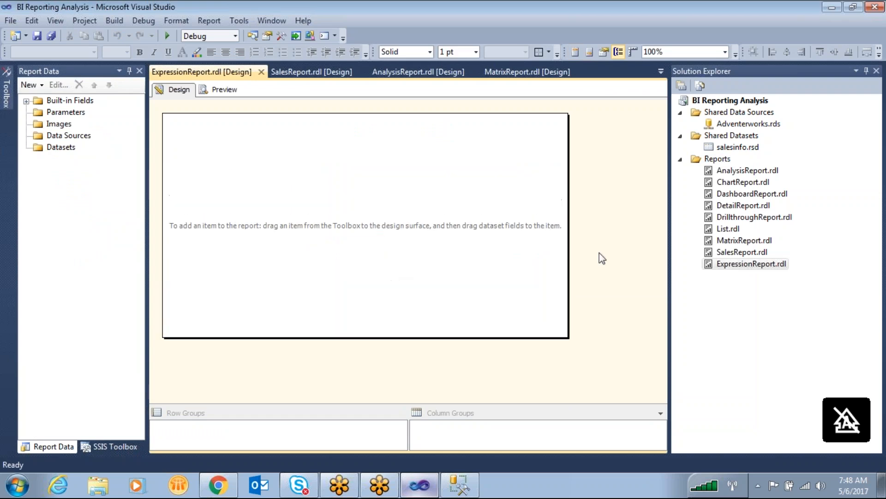
drag(569, 226, 613, 220)
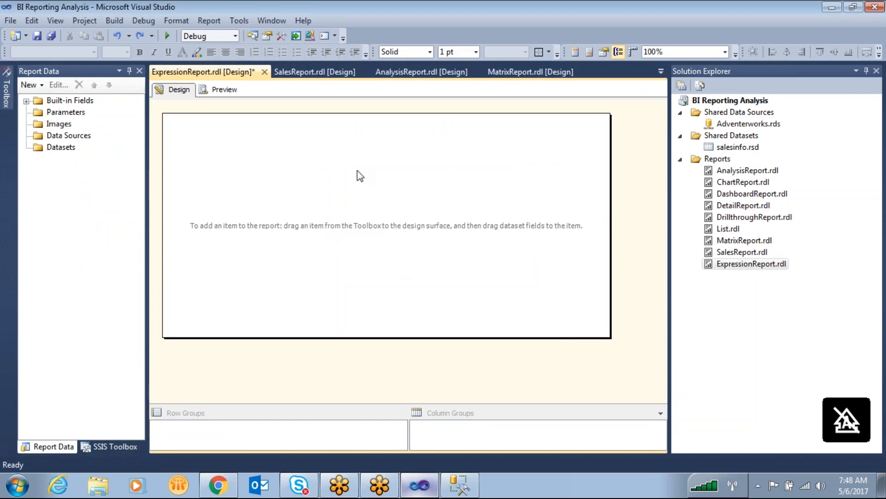
mouse_move(179, 142)
mouse_down()
mouse_move(178, 210)
mouse_move(320, 185)
mouse_move(156, 143)
mouse_up()
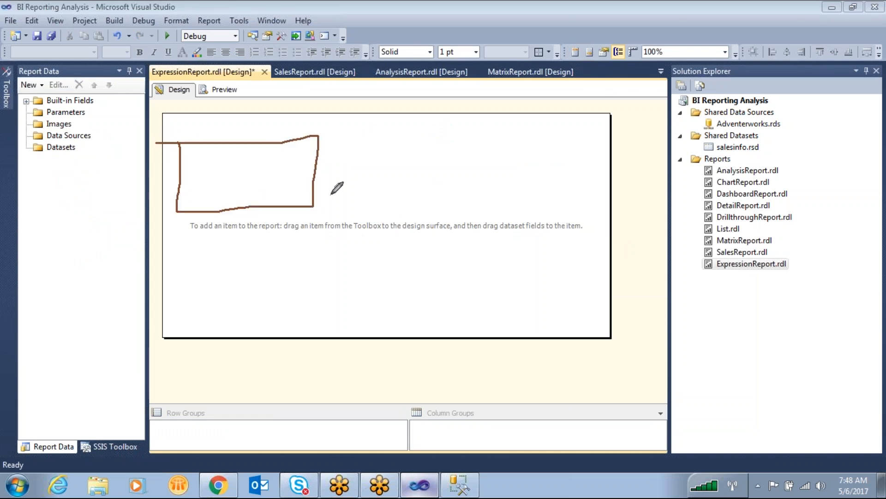
drag(461, 142, 462, 225)
mouse_move(597, 215)
mouse_down()
mouse_move(583, 134)
mouse_move(461, 139)
mouse_up()
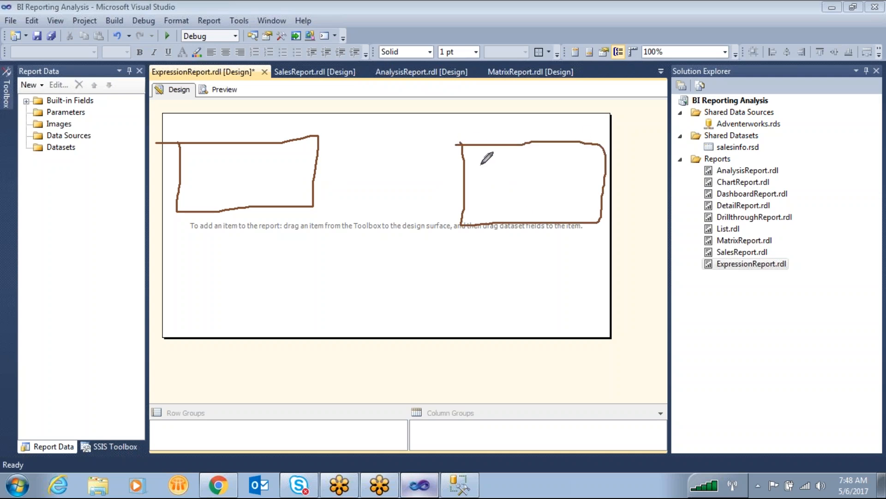
mouse_move(206, 78)
mouse_down()
mouse_move(226, 96)
mouse_move(299, 63)
mouse_move(209, 74)
mouse_up()
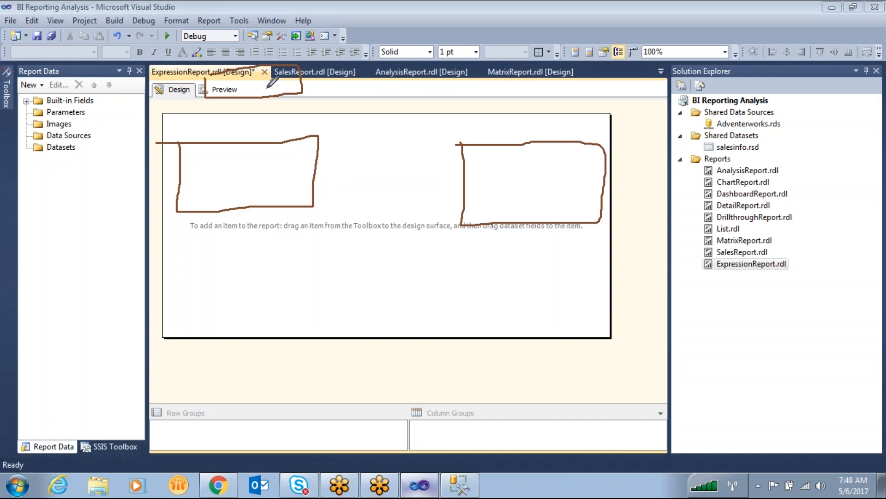
mouse_move(236, 152)
mouse_down()
mouse_move(255, 99)
mouse_move(508, 153)
mouse_up()
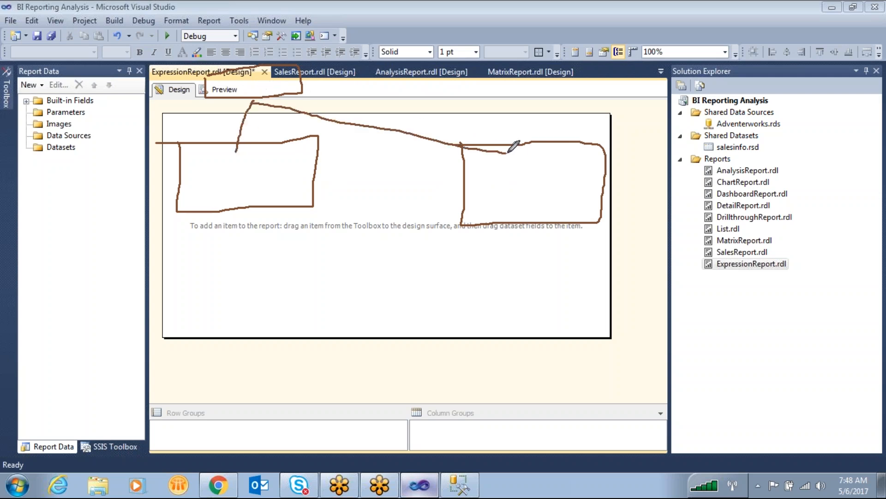
mouse_move(275, 137)
mouse_down()
mouse_move(263, 192)
mouse_move(282, 147)
mouse_up()
mouse_move(314, 62)
mouse_down()
mouse_move(353, 45)
mouse_move(365, 66)
mouse_move(380, 51)
mouse_move(408, 57)
mouse_up()
mouse_move(285, 122)
mouse_down()
mouse_move(185, 135)
mouse_move(274, 134)
mouse_move(234, 135)
mouse_up()
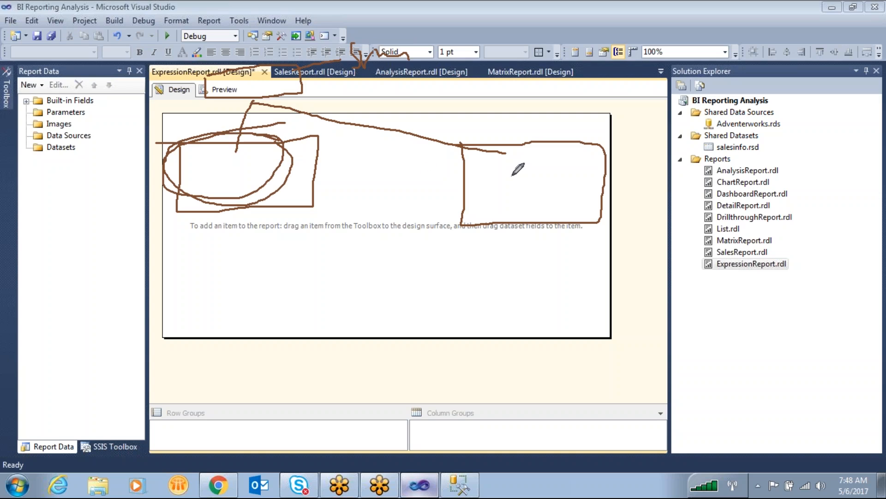
mouse_move(364, 84)
mouse_down()
mouse_move(375, 77)
mouse_move(388, 95)
mouse_up()
mouse_move(565, 124)
mouse_down()
mouse_move(457, 157)
mouse_move(633, 139)
mouse_move(508, 106)
mouse_up()
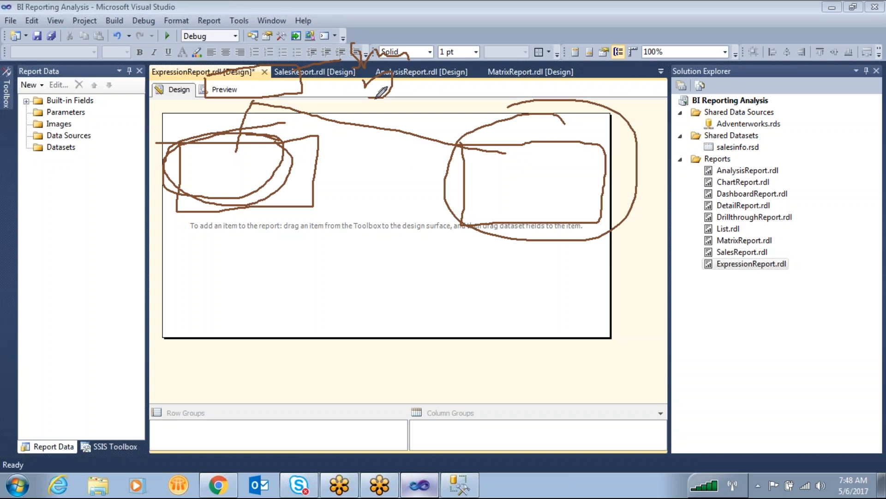
mouse_move(373, 25)
mouse_down()
mouse_move(378, 9)
mouse_move(389, 37)
mouse_move(418, 26)
mouse_move(413, 58)
mouse_up()
mouse_move(431, 5)
mouse_down()
mouse_move(420, 59)
mouse_move(485, 64)
mouse_up()
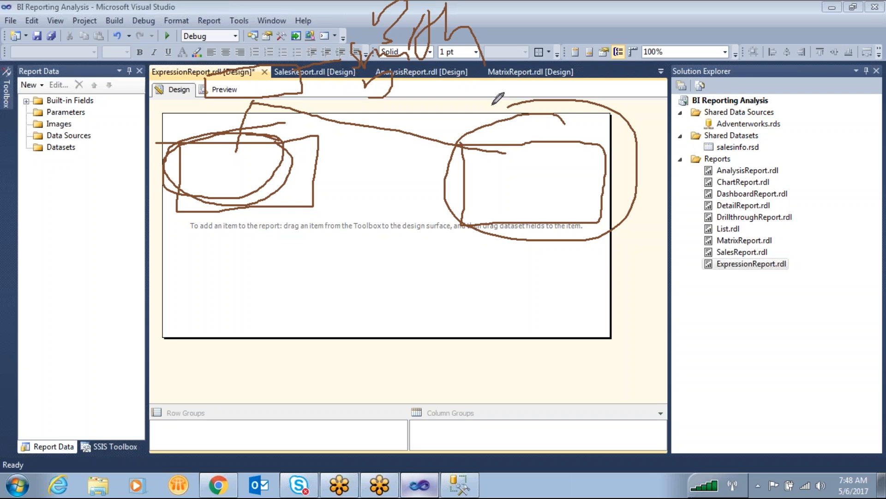
key(Escape)
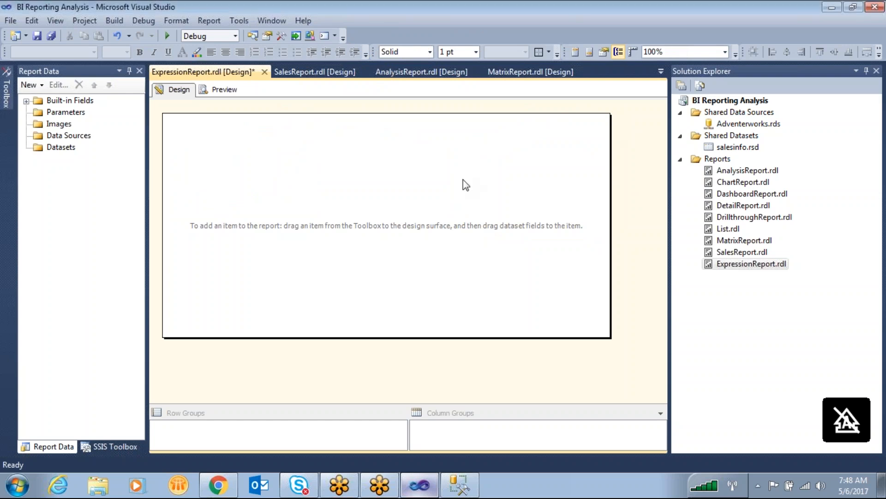
- Add a data source named DataSource1 to the report that references the Adventerworks shared data source
right_click(60, 138)
click(95, 146)
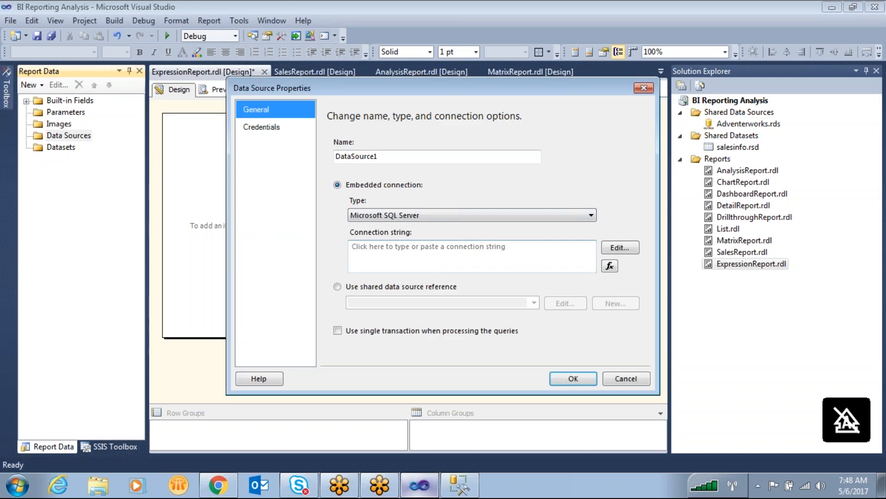
click(337, 286)
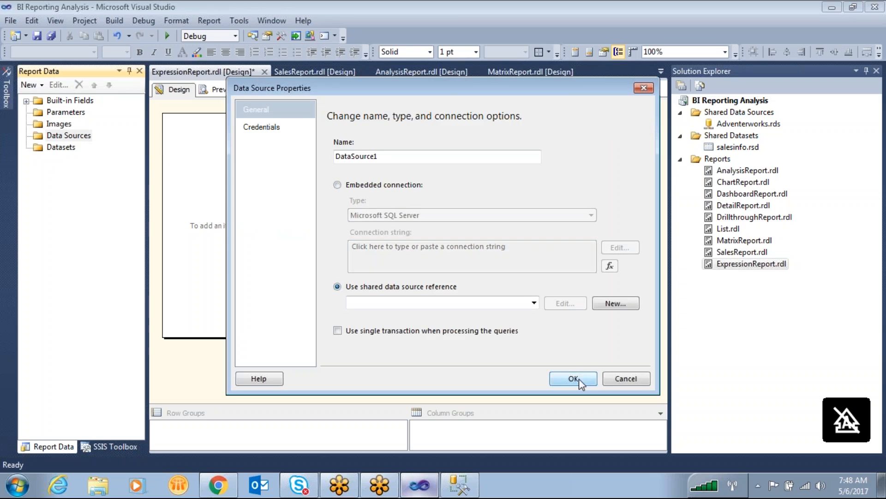
click(534, 303)
click(503, 313)
click(573, 379)
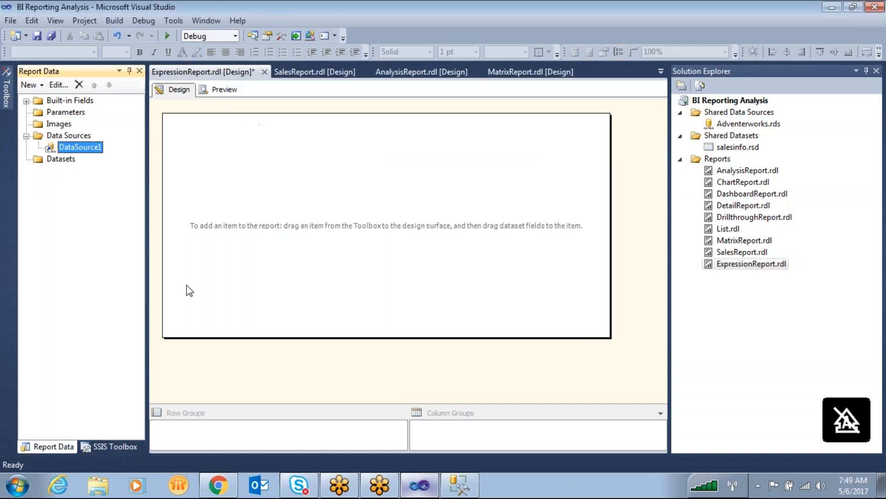
- Start a new dataset embedded in the report, with DataSource1 as its data source
click(61, 159)
right_click(60, 161)
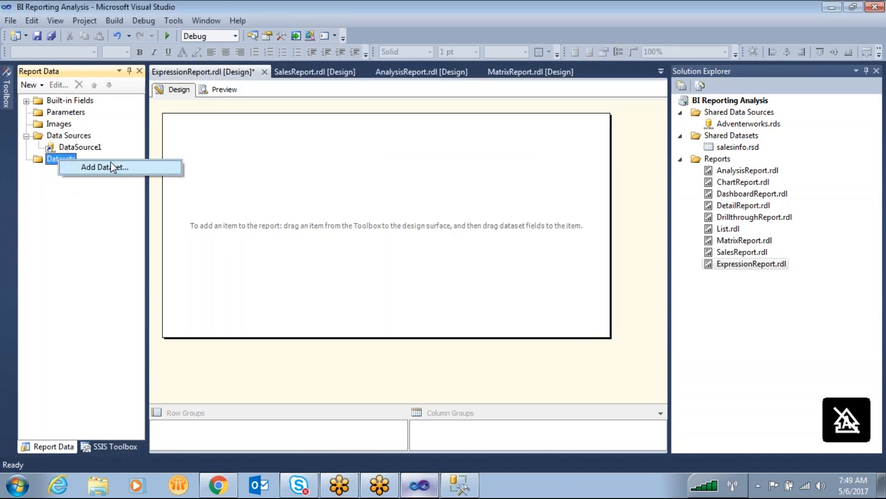
click(113, 165)
click(346, 144)
click(512, 181)
click(365, 192)
- Fill the dataset's query with the FactInternetSales SELECT statement from SQL Server Management Studio, without its WHERE clause, and create the dataset
click(459, 485)
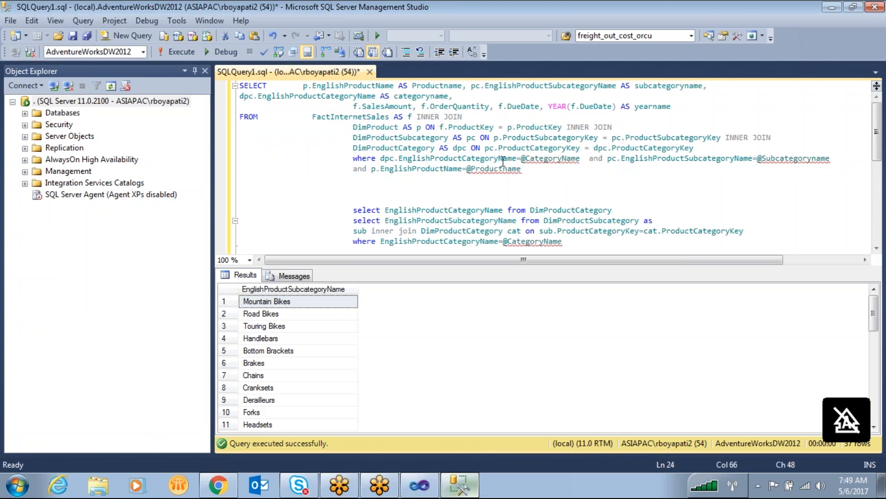
drag(694, 148, 18, 57)
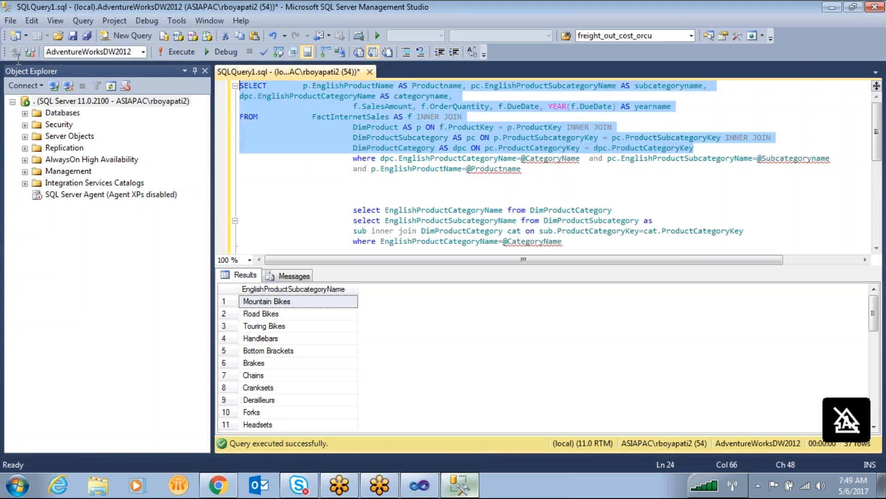
click(420, 485)
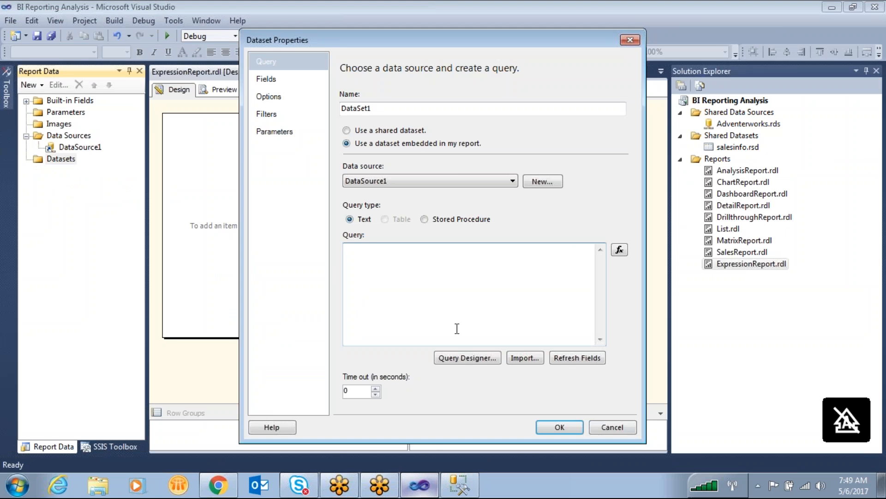
key(ctrl+v)
click(560, 427)
click(313, 177)
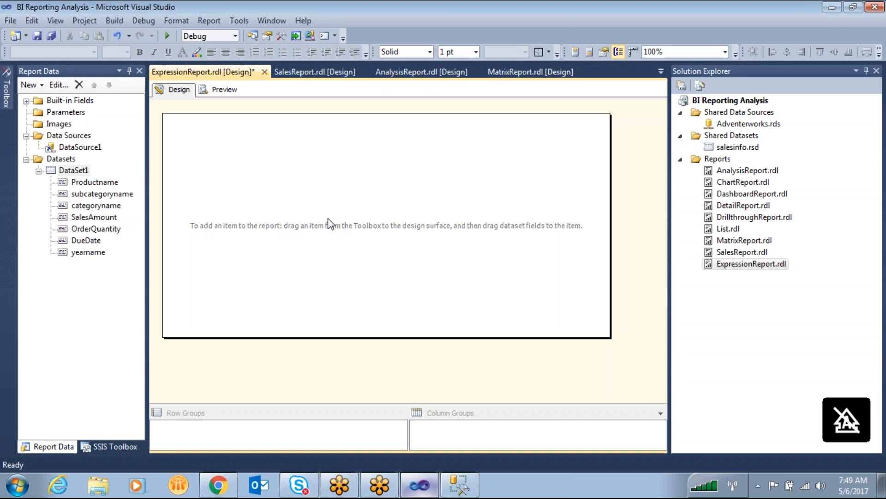
drag(278, 139, 304, 209)
mouse_move(347, 209)
mouse_down()
mouse_move(380, 155)
mouse_move(288, 150)
mouse_up()
mouse_move(539, 128)
mouse_down()
mouse_move(509, 205)
mouse_move(513, 145)
mouse_move(607, 133)
mouse_up()
mouse_move(292, 154)
mouse_down()
mouse_move(296, 164)
mouse_move(341, 153)
mouse_move(483, 103)
mouse_up()
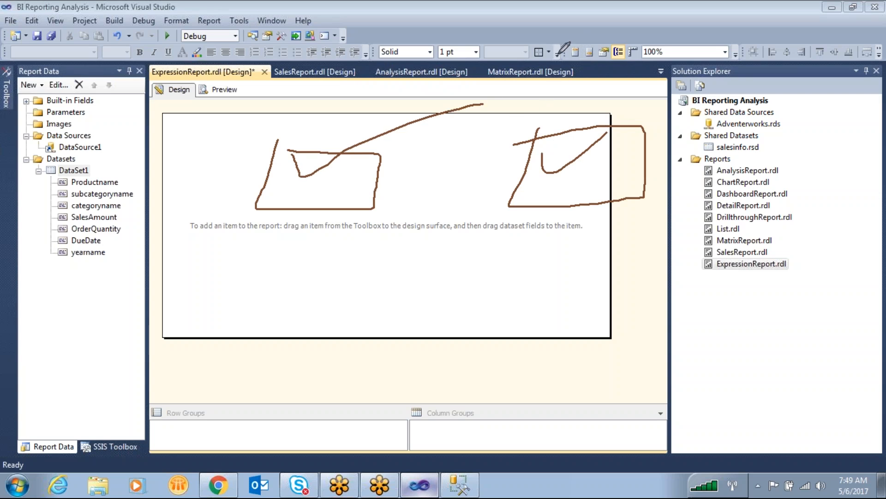
click(669, 38)
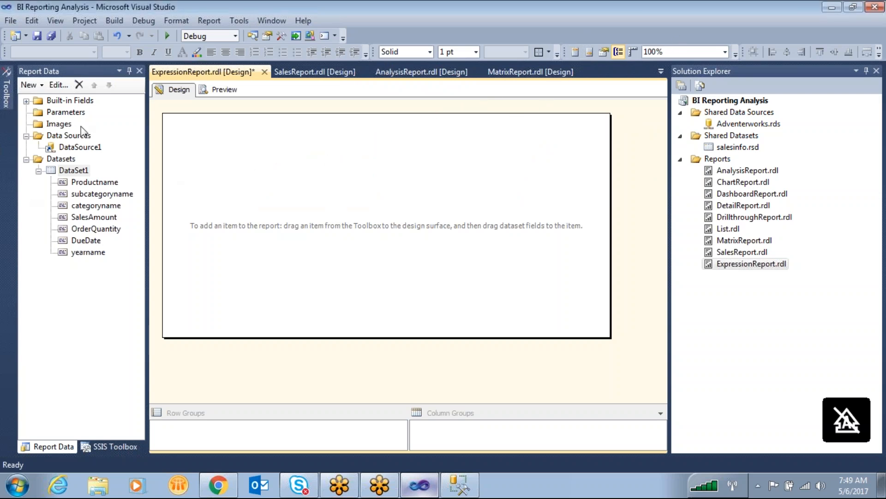
mouse_move(9, 93)
drag(71, 152, 286, 141)
click(341, 165)
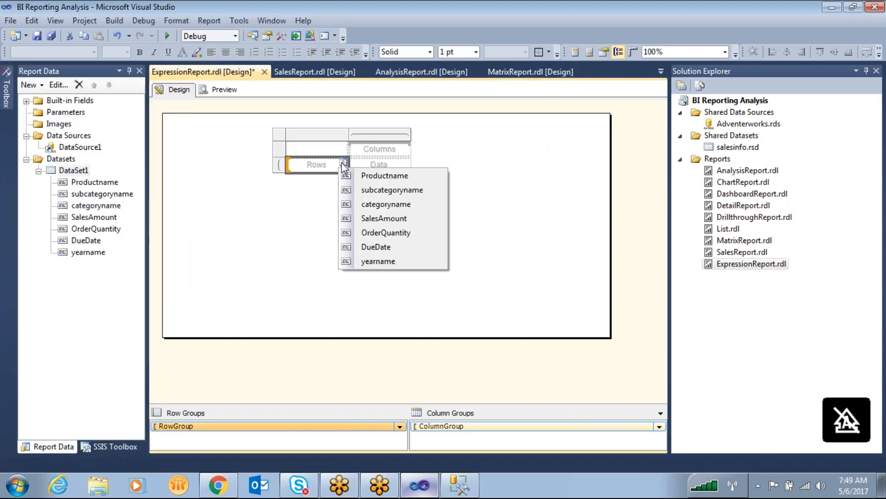
click(379, 176)
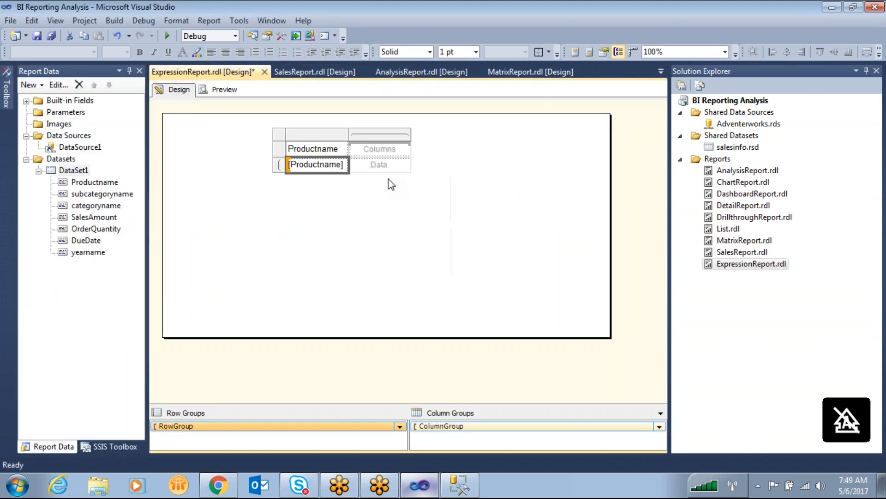
click(406, 150)
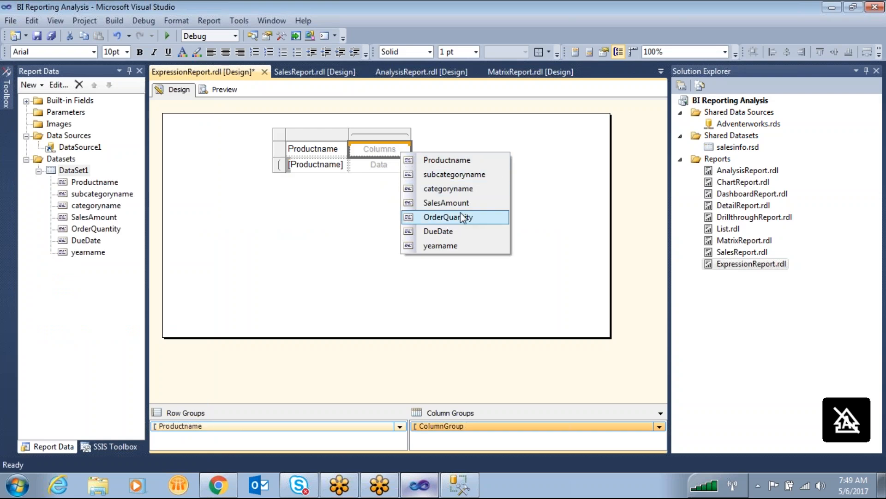
click(454, 246)
click(406, 164)
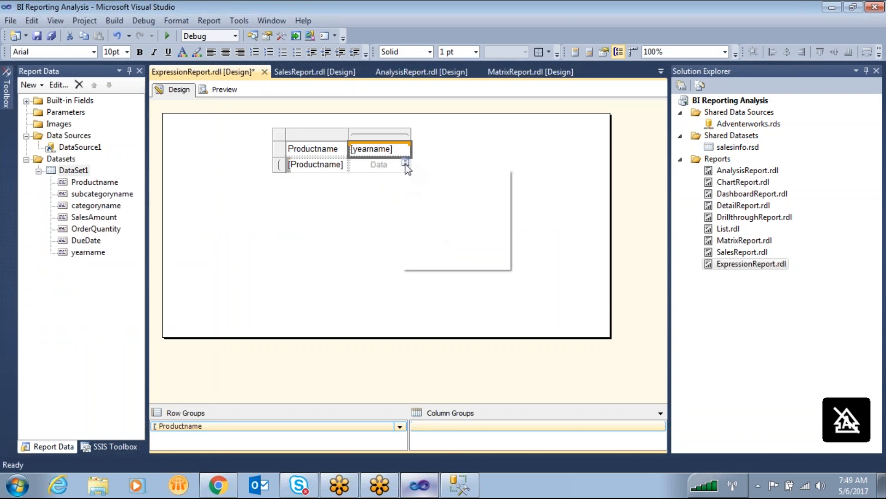
click(347, 215)
drag(274, 155, 380, 170)
key(Delete)
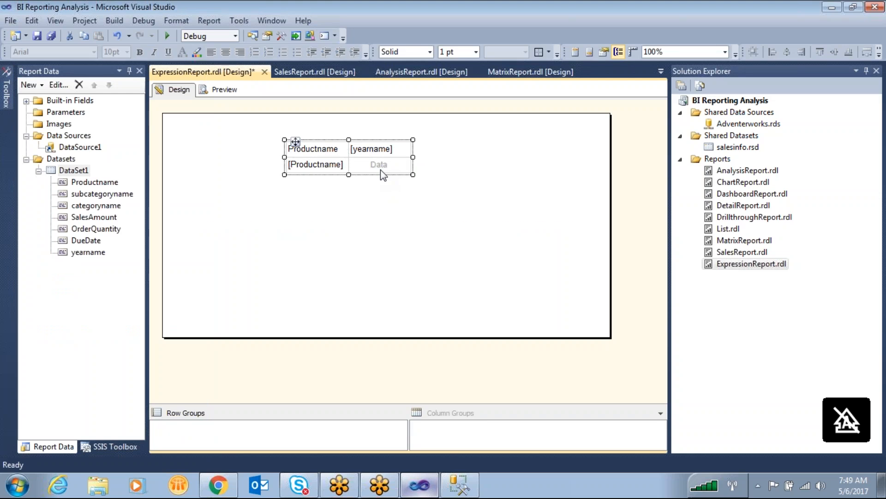
- Insert a table in the report body with Productname, yearname and OrderQuantity as its three detail columns
click(6, 93)
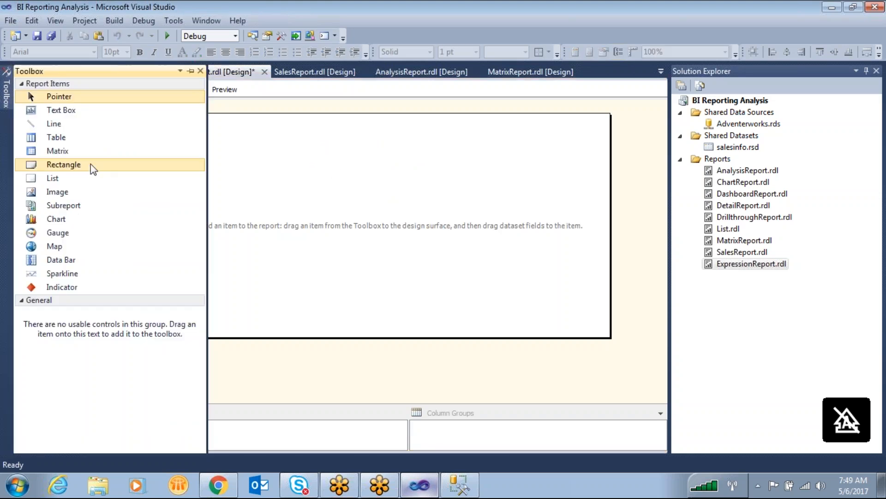
drag(56, 137, 233, 134)
click(301, 169)
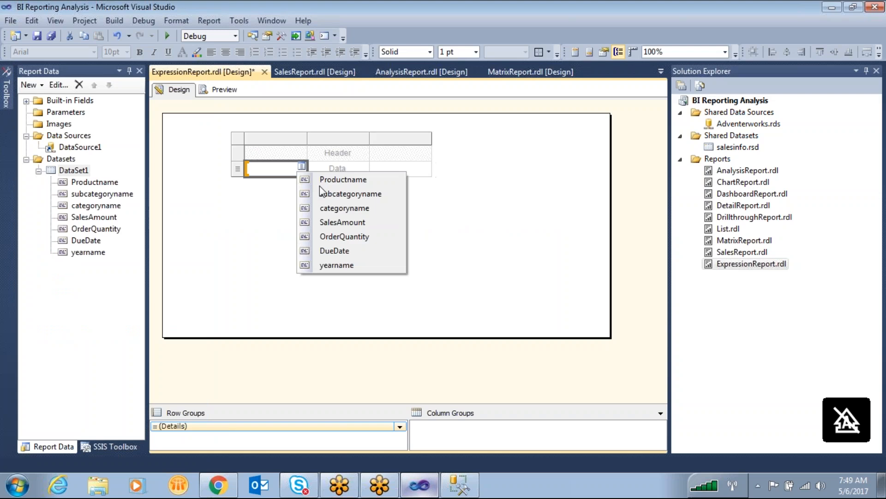
click(353, 180)
click(364, 166)
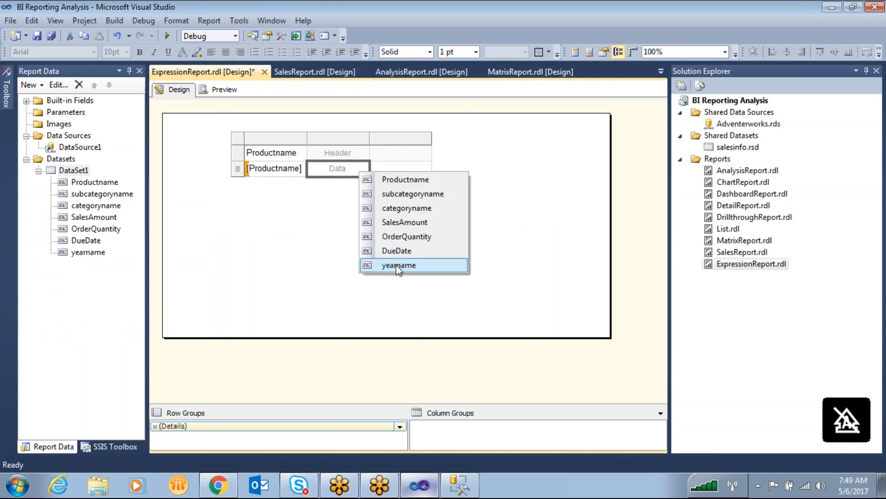
click(400, 265)
click(426, 167)
click(470, 236)
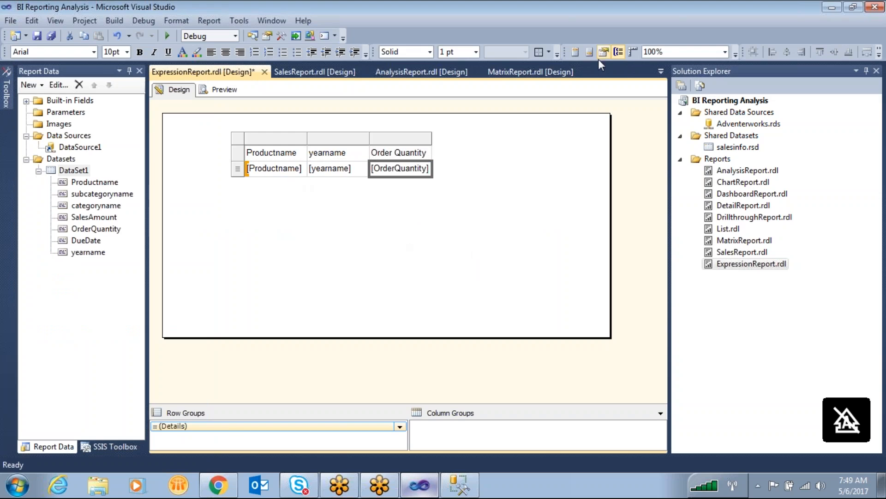
- Add a total row after the table's Details group
mouse_move(406, 178)
mouse_down()
mouse_move(469, 191)
mouse_move(430, 178)
mouse_up()
click(344, 428)
right_click(345, 428)
mouse_move(425, 430)
click(475, 446)
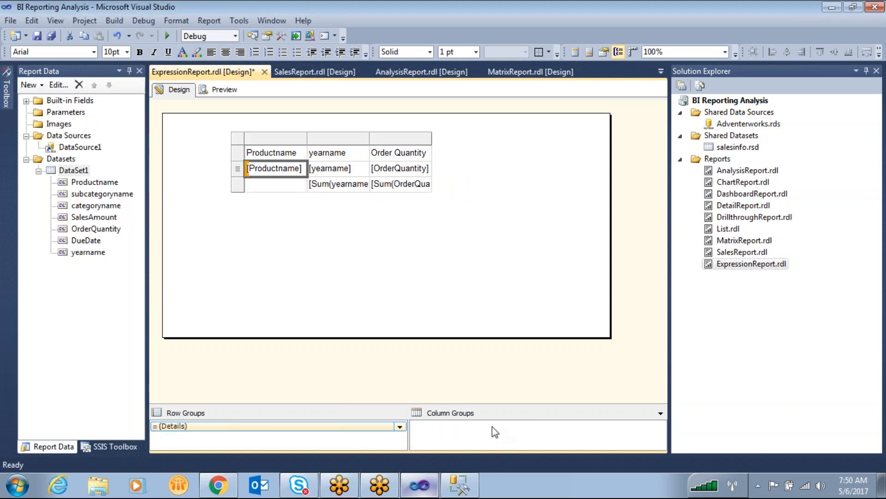
- Clear the yearname sum from the total row and merge the row's first two cells
click(330, 189)
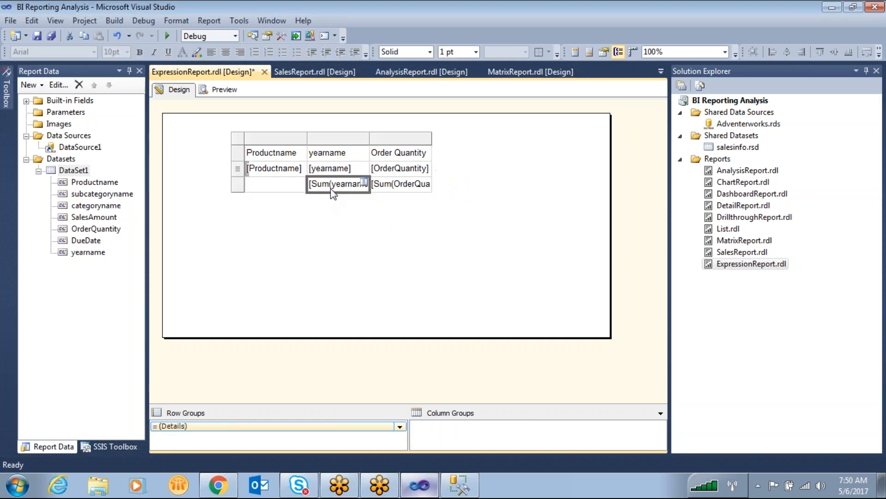
key(Delete)
click(259, 184)
click(332, 211)
click(307, 188)
ctrl+click(326, 185)
right_click(326, 184)
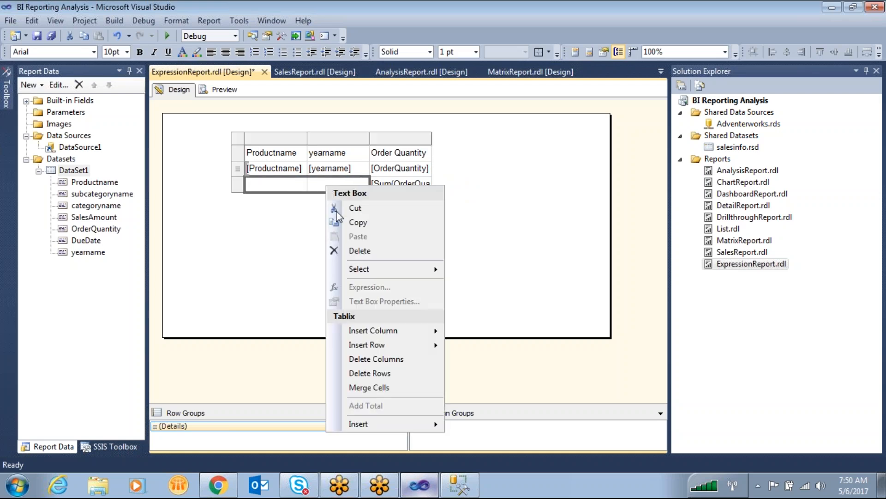
click(373, 395)
click(304, 185)
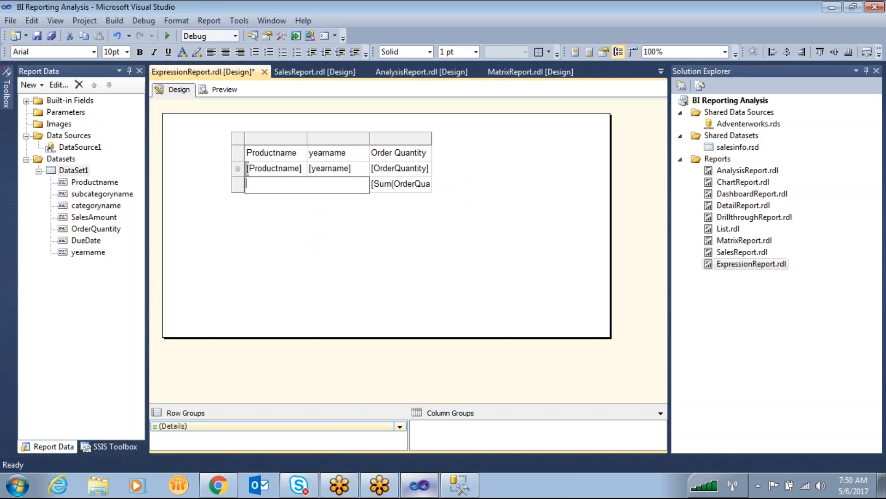
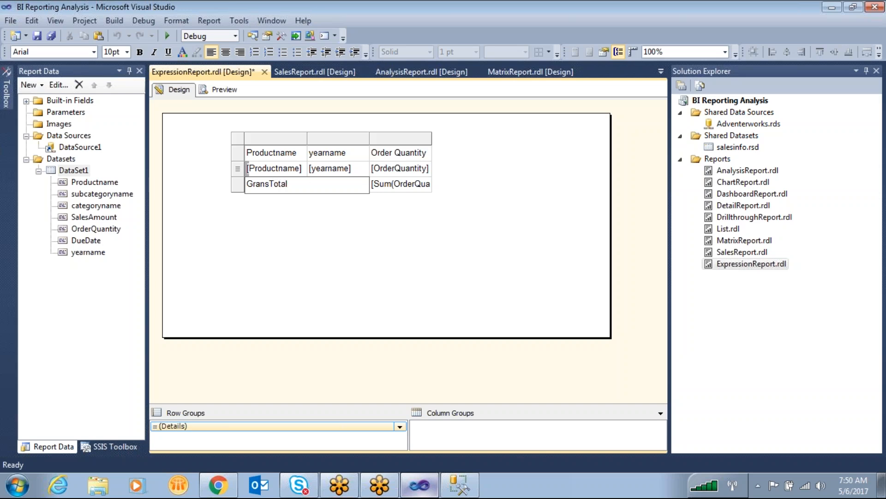
click(359, 188)
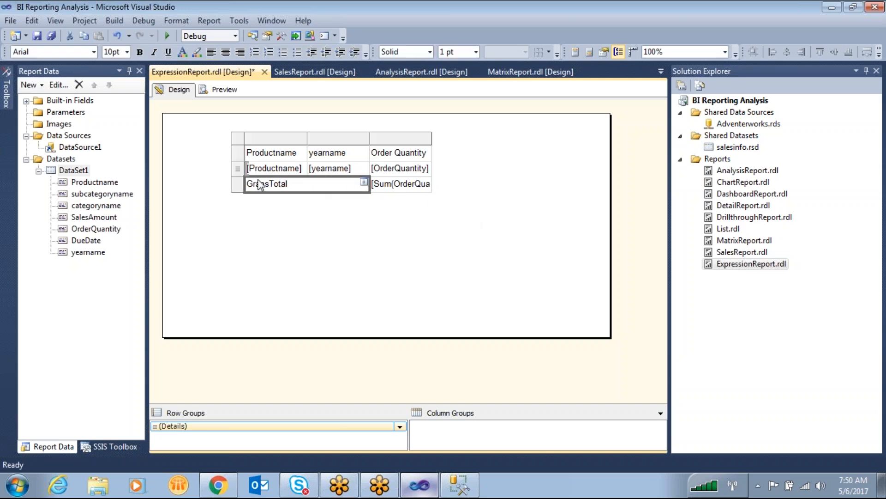
click(238, 184)
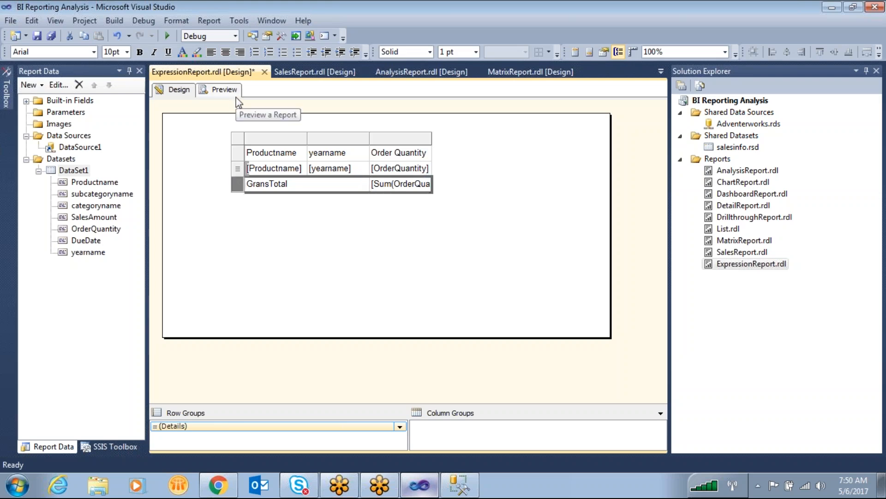
click(238, 169)
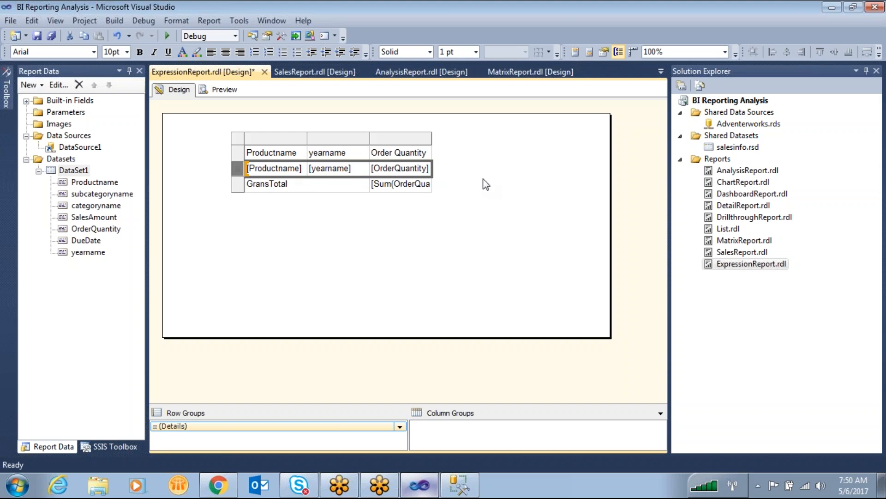
- Look at the show-or-hide expression editor in the GransTotal row's visibility settings without changing them
click(238, 185)
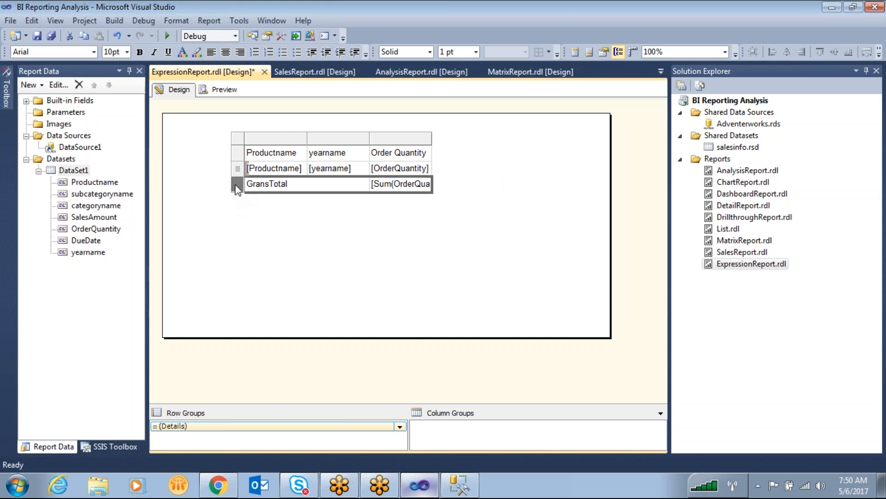
right_click(237, 189)
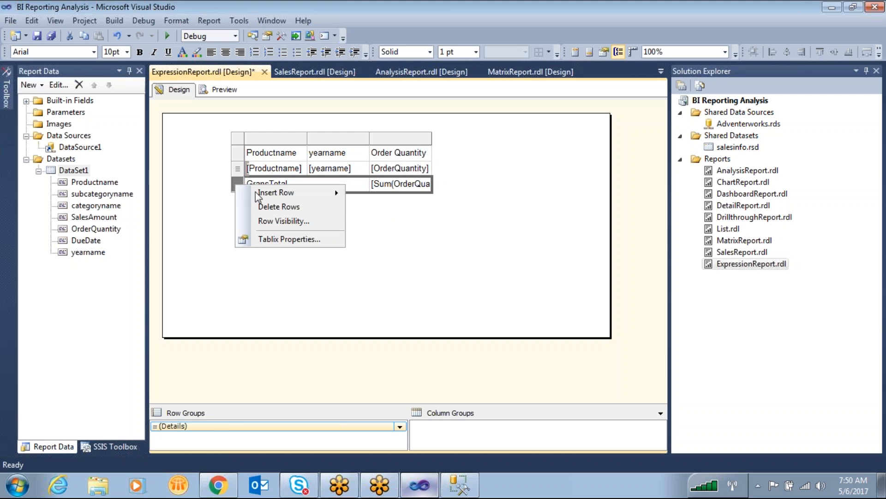
click(275, 220)
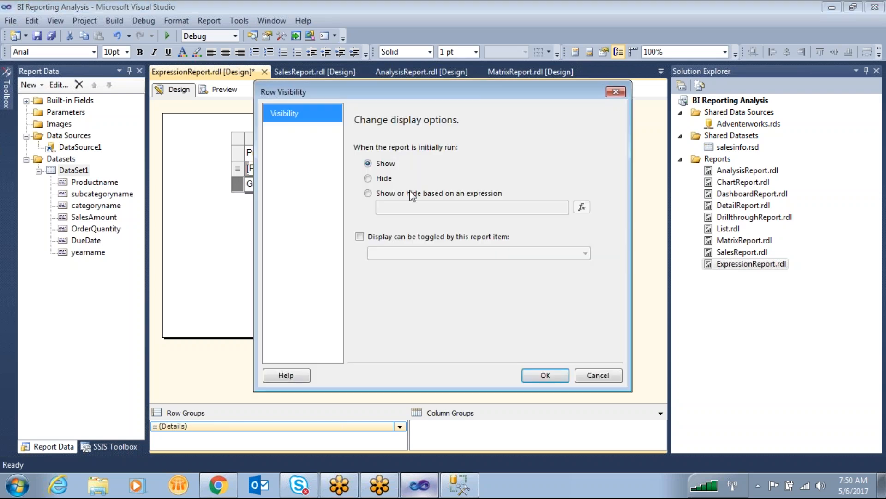
click(401, 194)
click(582, 209)
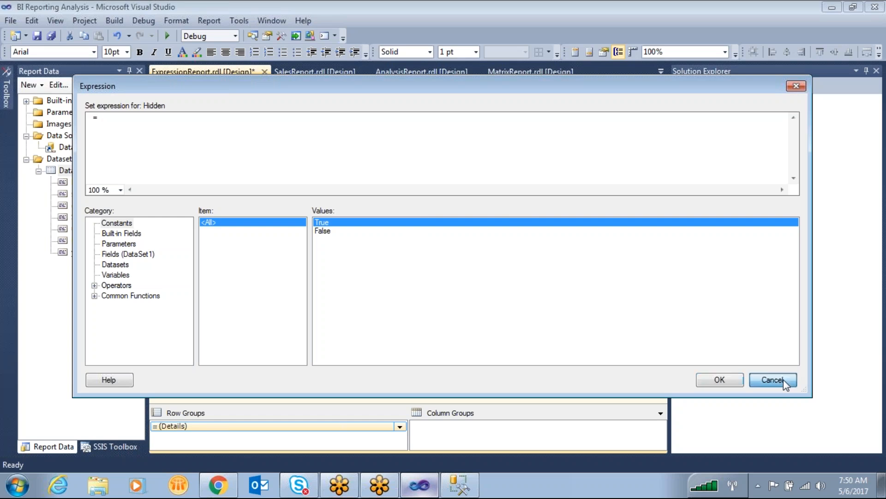
click(772, 380)
click(598, 375)
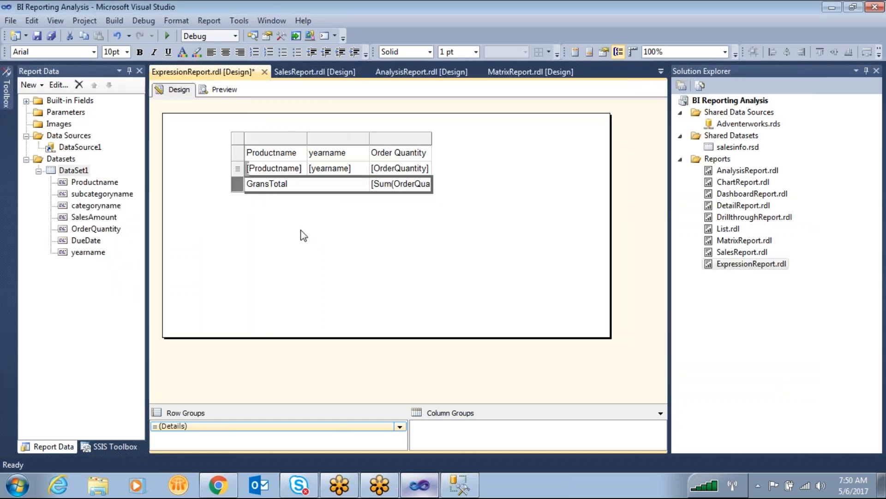
- Look at the show-or-hide expression editor in the detail row's visibility settings without changing them
click(237, 170)
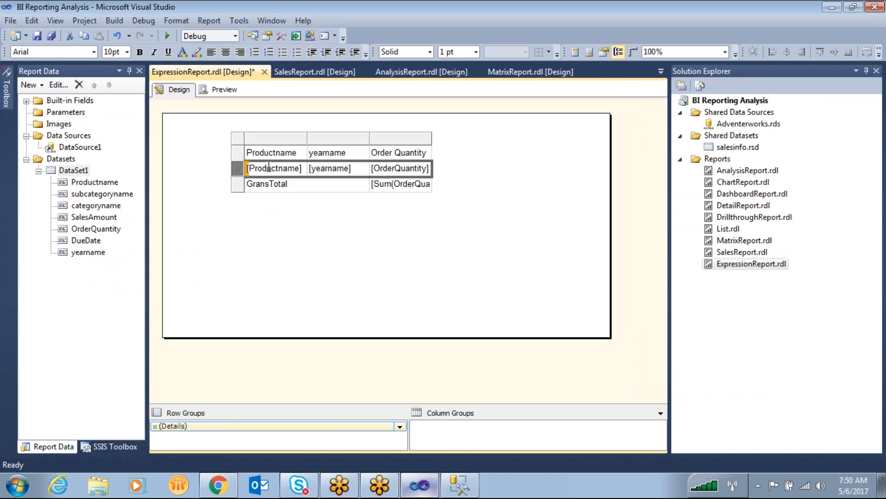
right_click(240, 172)
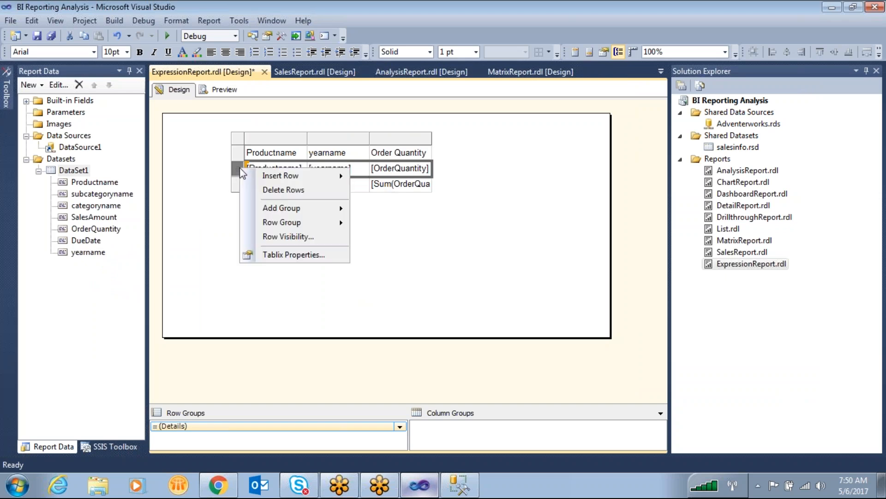
click(298, 237)
click(368, 193)
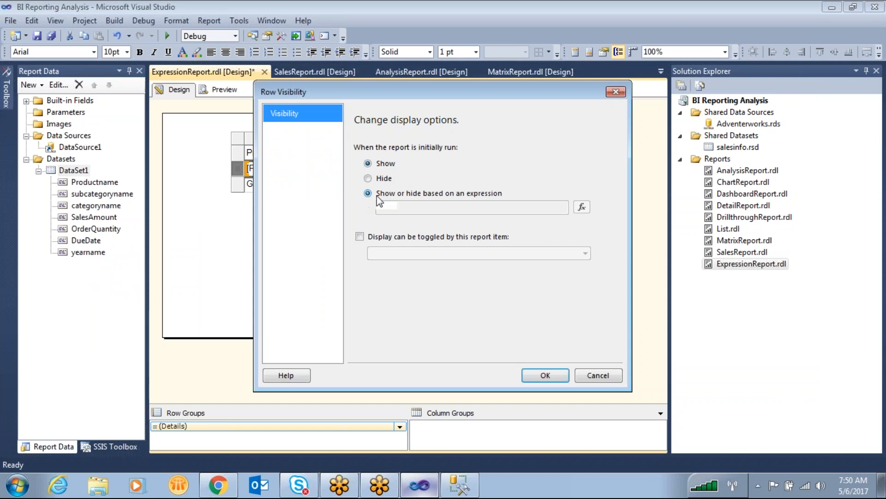
click(582, 207)
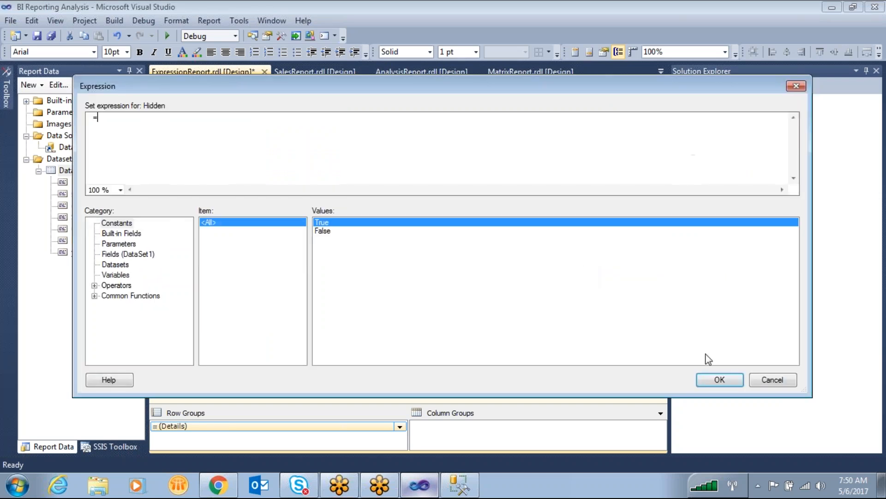
click(772, 379)
click(590, 376)
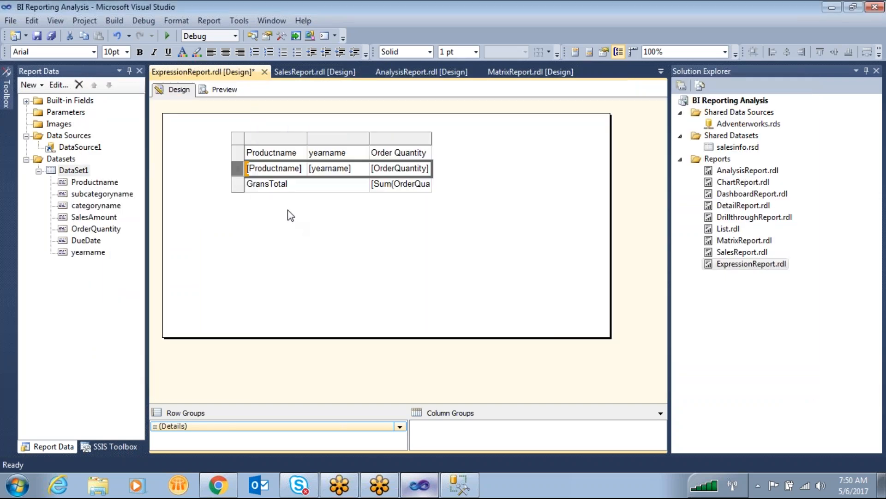
click(241, 185)
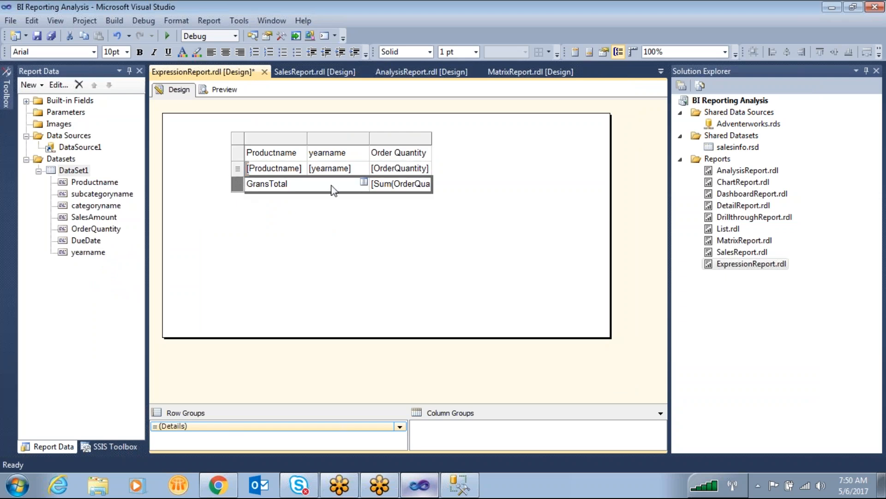
click(237, 169)
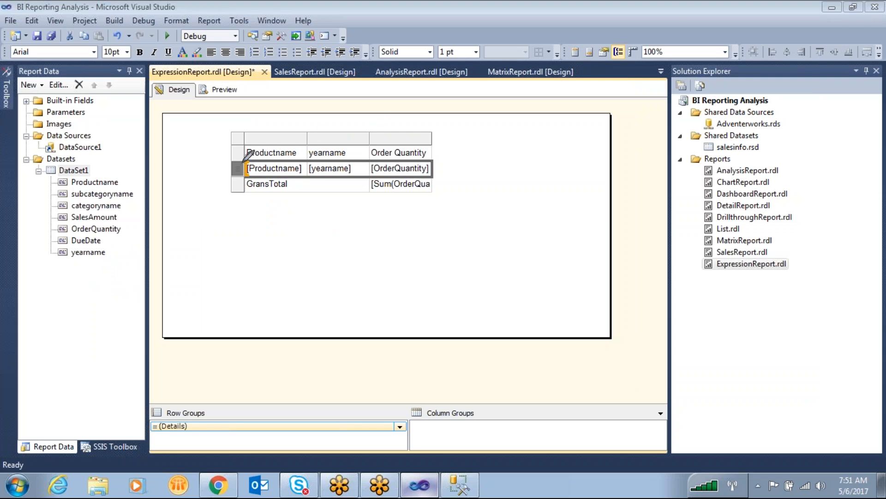
mouse_move(228, 165)
mouse_down()
mouse_move(233, 177)
mouse_move(247, 167)
mouse_move(230, 162)
mouse_up()
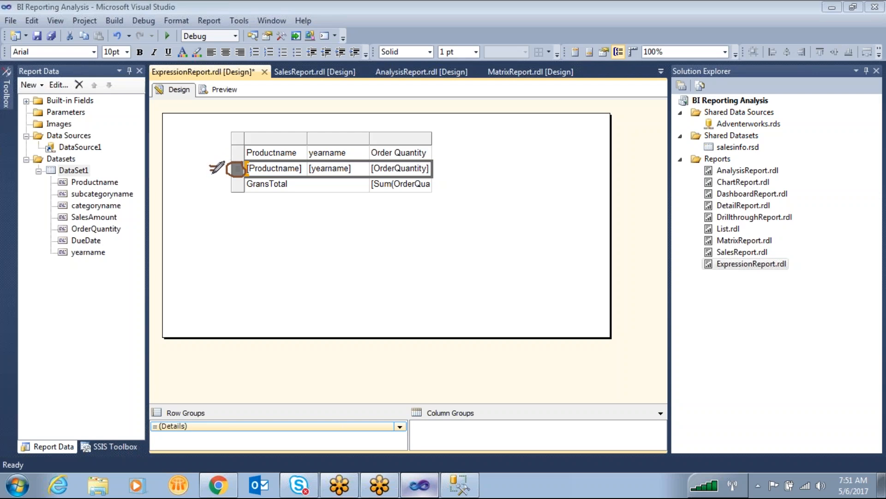
mouse_move(216, 161)
mouse_down()
mouse_move(208, 178)
mouse_move(252, 168)
mouse_up()
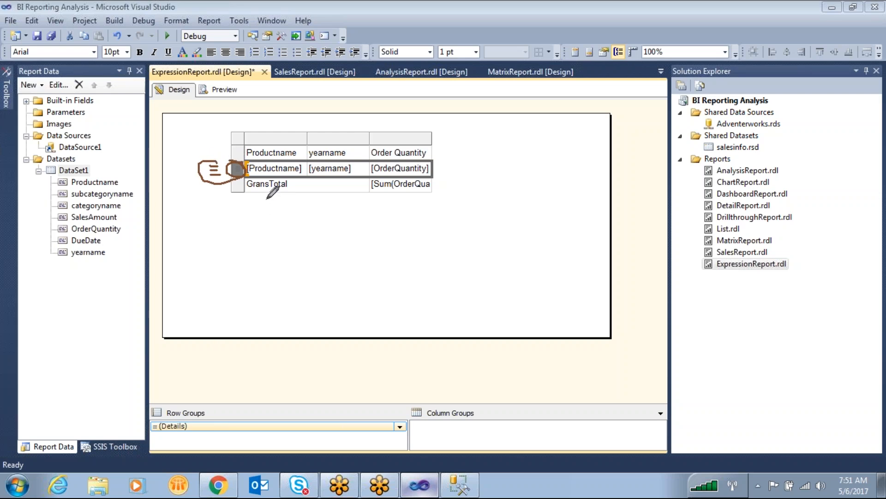
mouse_move(434, 173)
mouse_down()
mouse_move(450, 200)
mouse_move(363, 175)
mouse_move(365, 190)
mouse_move(441, 181)
mouse_up()
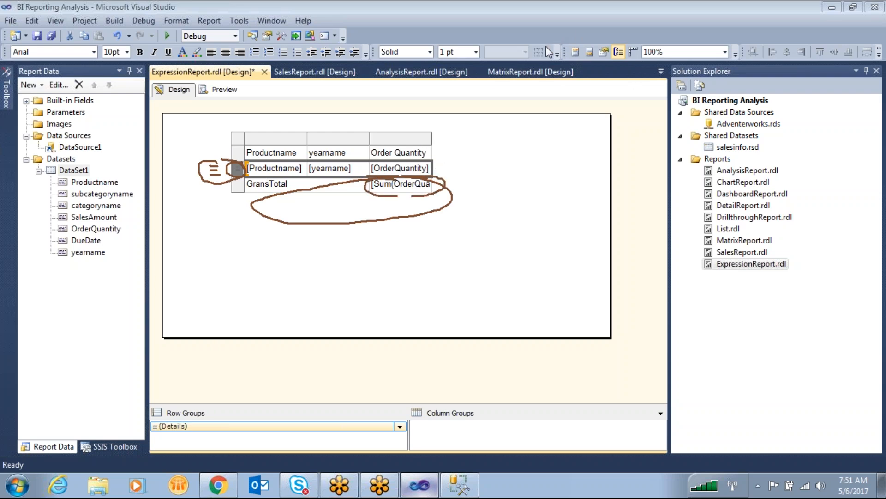
click(673, 47)
- Delete the existing product table from the report body
click(500, 150)
mouse_move(205, 129)
mouse_down()
mouse_move(299, 169)
mouse_move(466, 199)
mouse_up()
key(Delete)
- Insert a new table in the report body with categoryname, subcategoryname and Productname as its three detail columns
click(7, 92)
drag(74, 135, 264, 140)
click(322, 163)
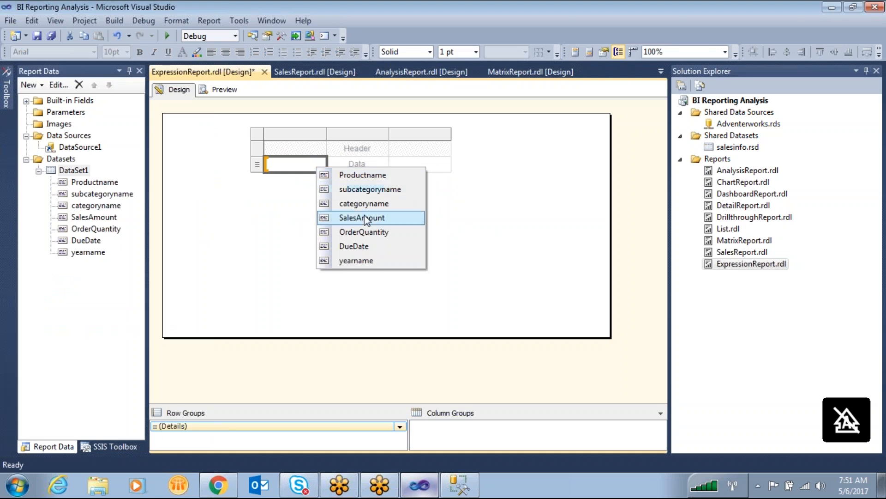
click(357, 203)
click(384, 163)
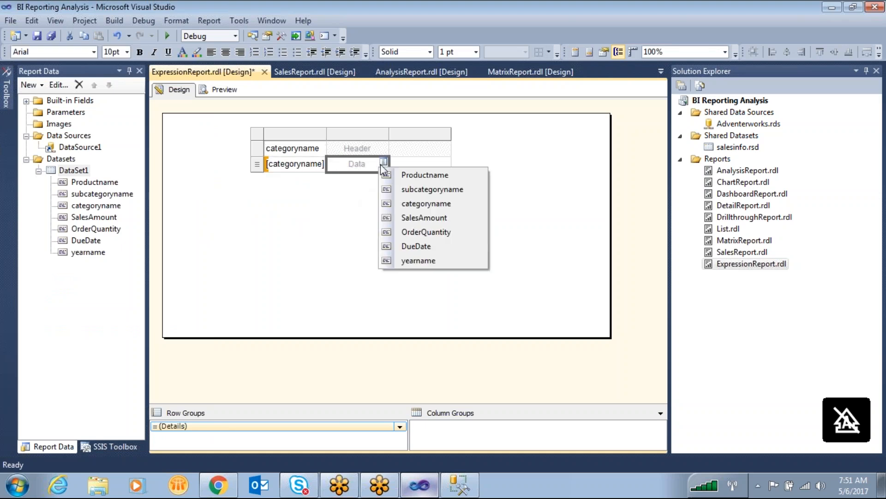
click(436, 192)
click(446, 164)
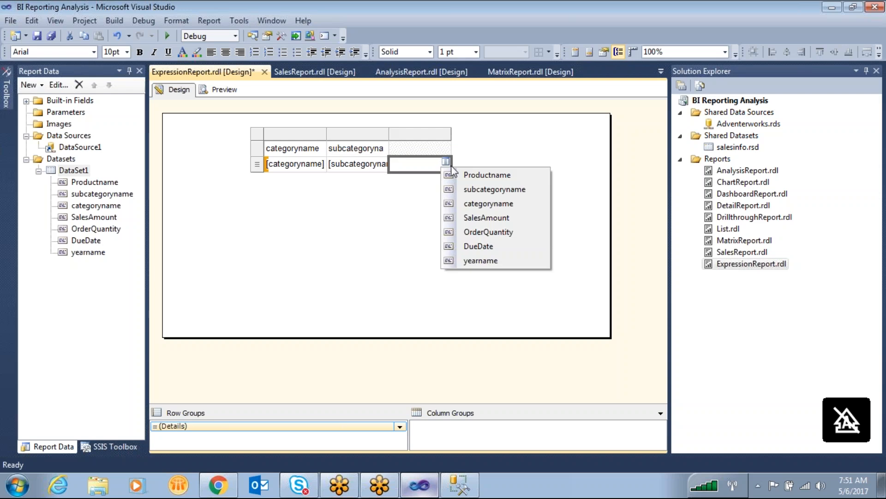
click(486, 177)
- Add two columns after Productname and fill them with the DueDate and yearname fields
right_click(440, 134)
mouse_move(503, 141)
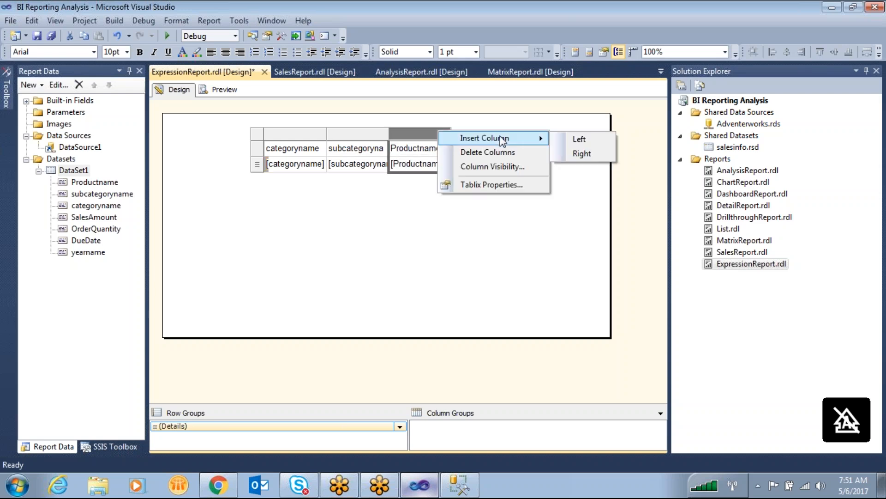
click(572, 153)
right_click(499, 135)
mouse_move(533, 145)
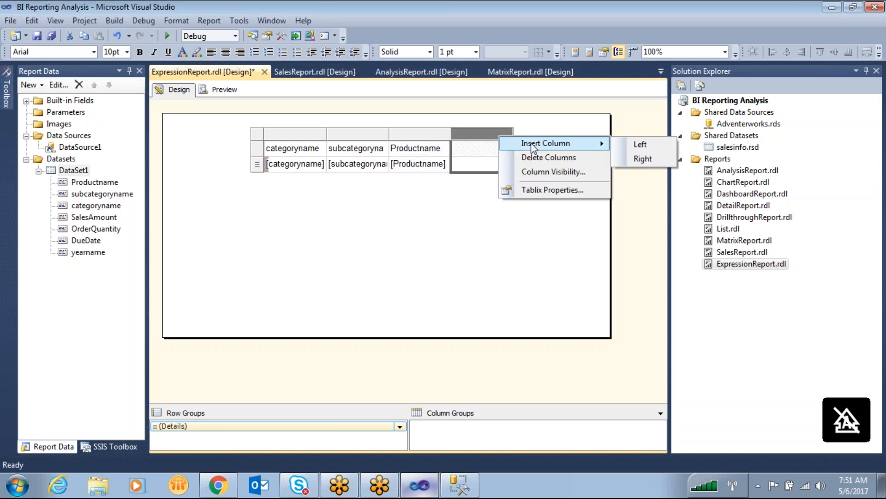
click(638, 158)
click(508, 164)
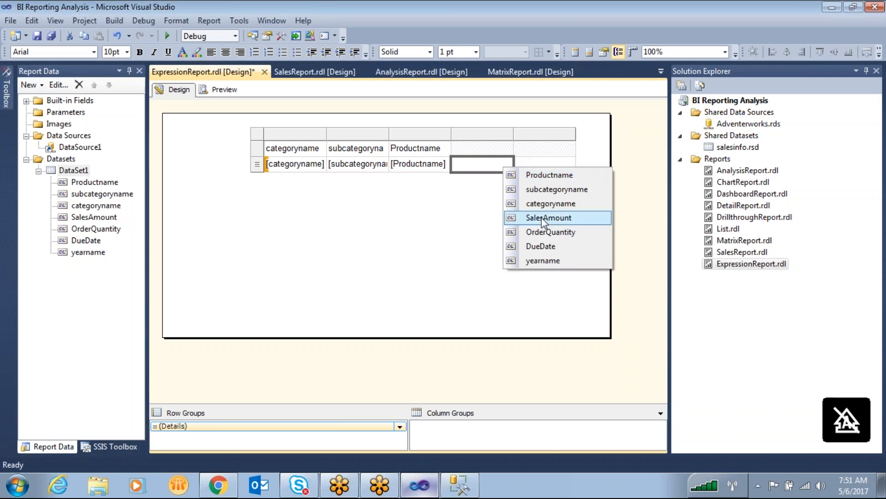
click(550, 250)
click(572, 162)
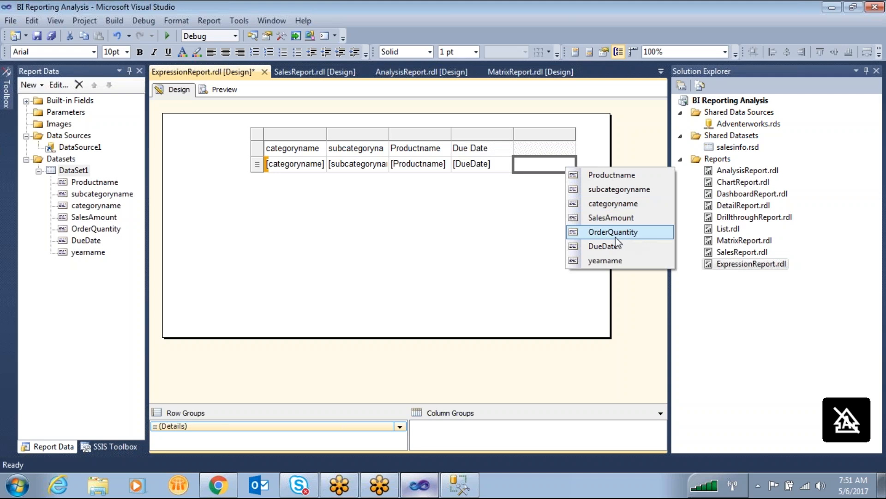
click(605, 260)
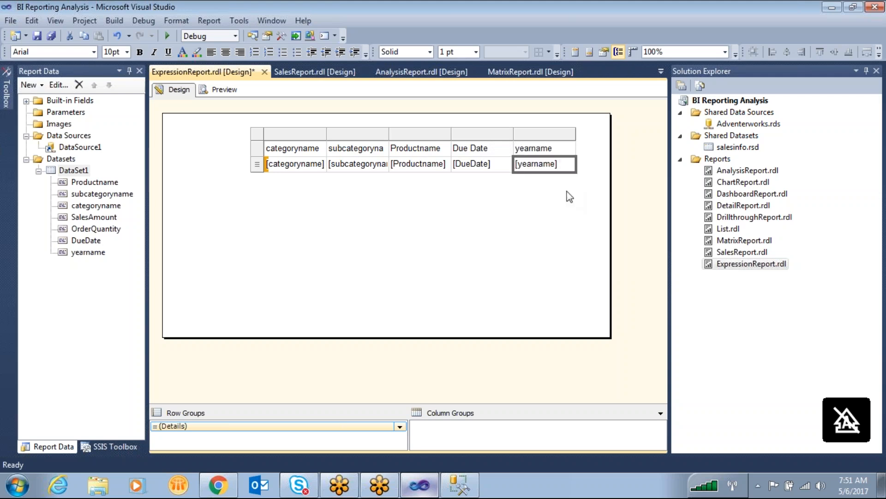
- Add a column after yearname and fill it with the OrderQuantity field
right_click(555, 135)
mouse_move(585, 141)
click(696, 155)
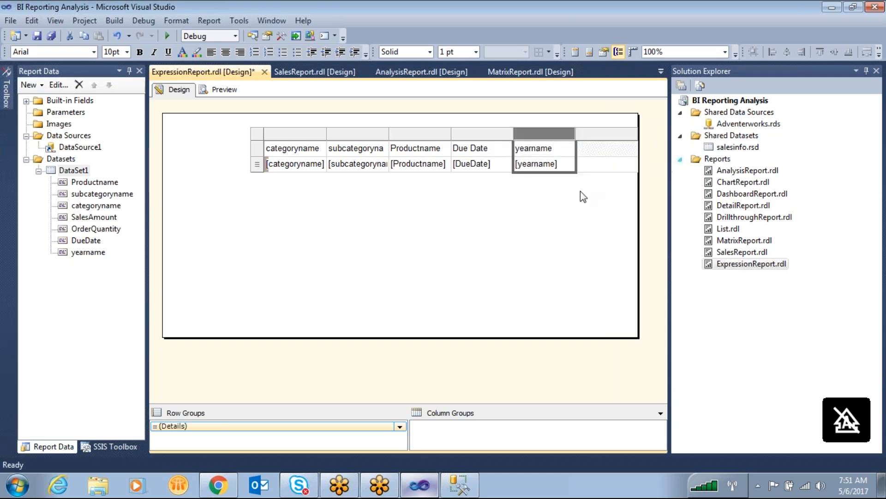
click(629, 164)
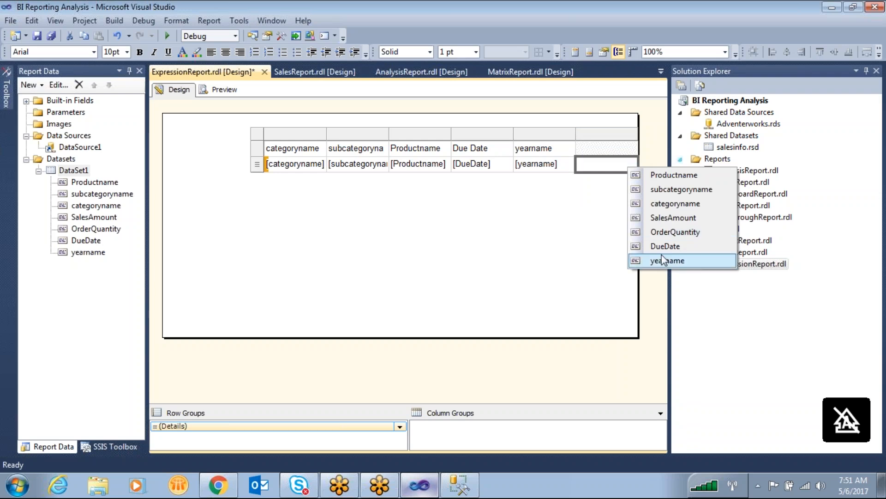
click(675, 231)
- Add a SalesAmount column after OrderQuantity and move the whole table close to the left edge of the report body
click(619, 139)
right_click(620, 136)
mouse_move(718, 140)
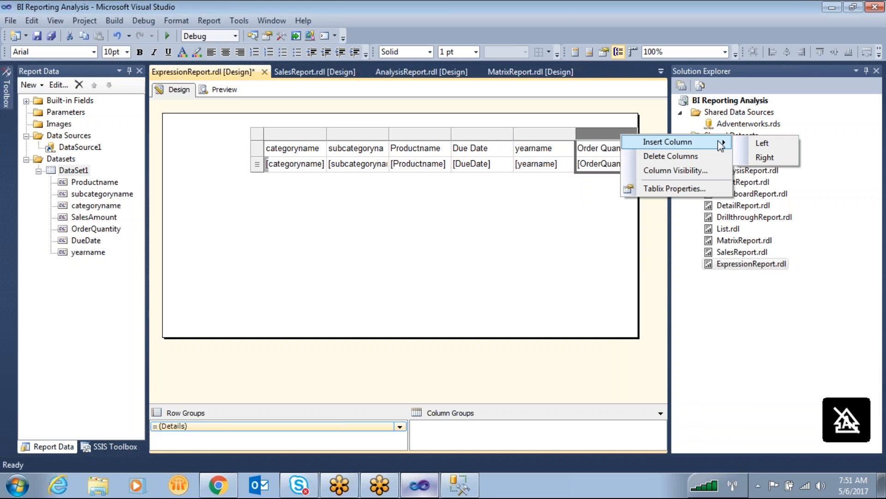
click(767, 156)
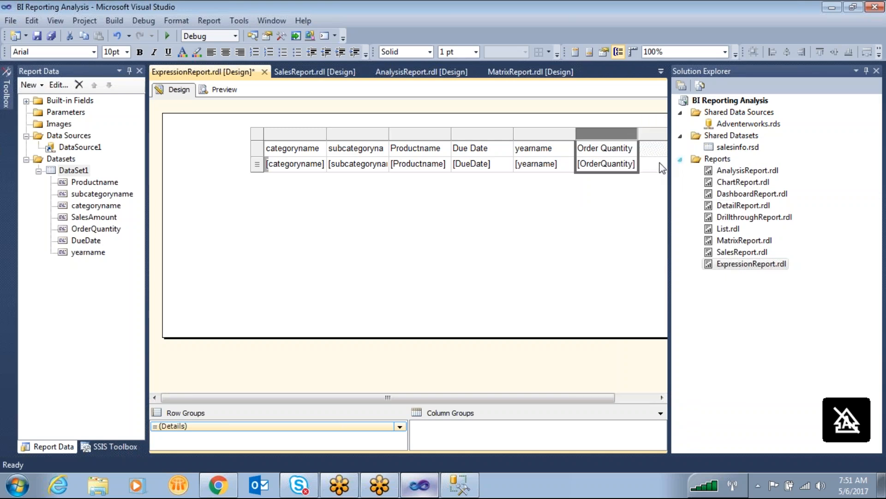
drag(228, 151, 414, 171)
drag(274, 139, 195, 140)
click(620, 164)
click(644, 217)
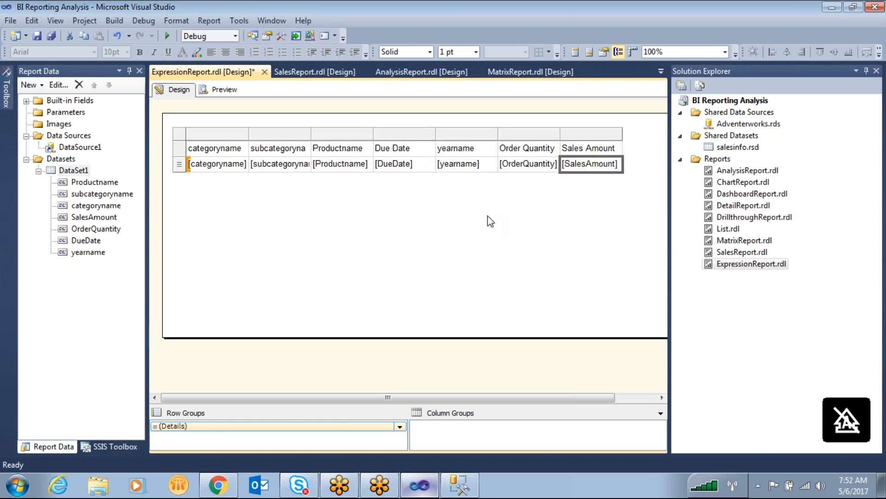
- Give the table's header row a light yellow background and bold text
click(228, 181)
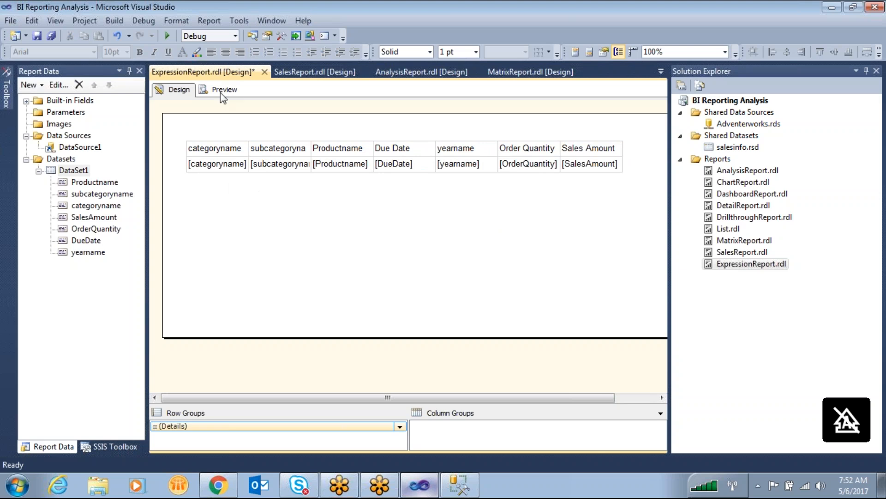
click(233, 148)
click(179, 148)
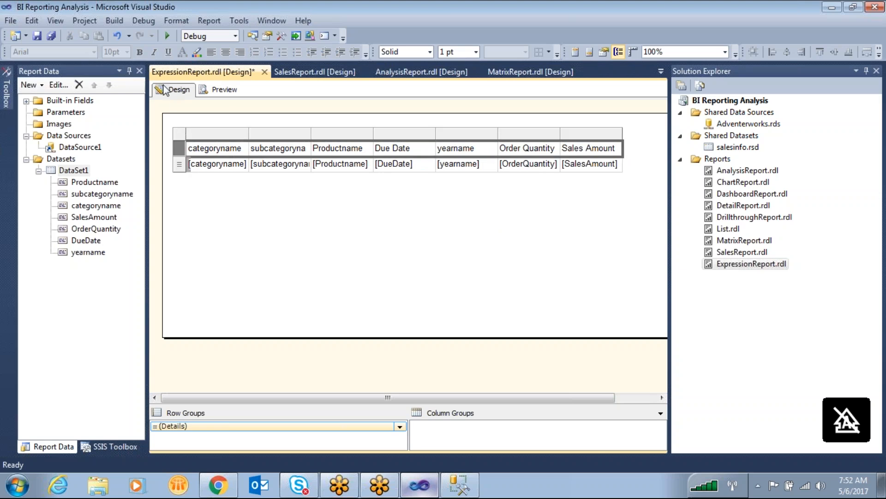
click(196, 52)
click(425, 252)
click(416, 313)
click(140, 52)
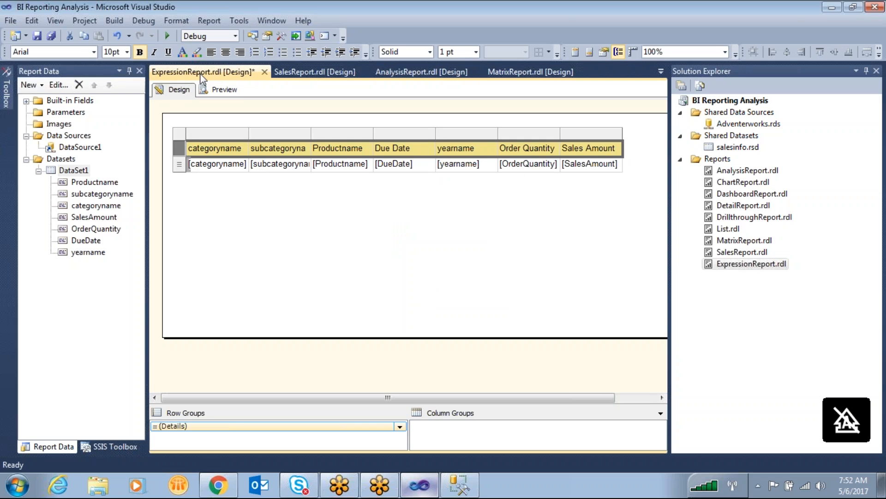
- Widen the Due Date column to about one and a half times its width and select the column
click(254, 177)
click(425, 148)
drag(436, 135, 467, 135)
click(420, 135)
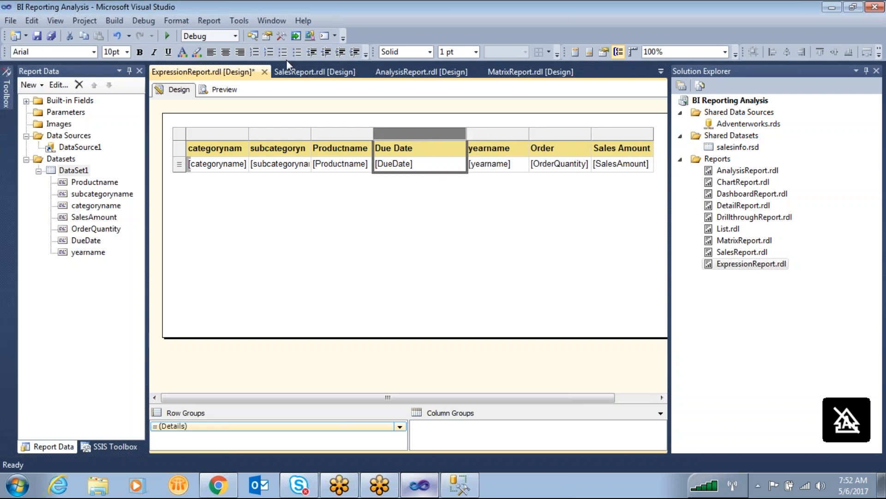
- Center-align the Due Date column and widen the Productname column to about one and three-quarters times its width
click(345, 134)
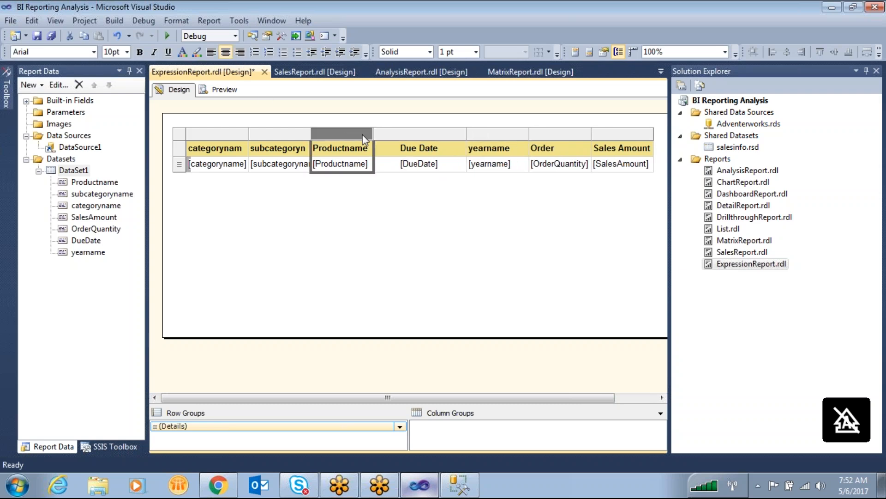
drag(371, 135, 420, 138)
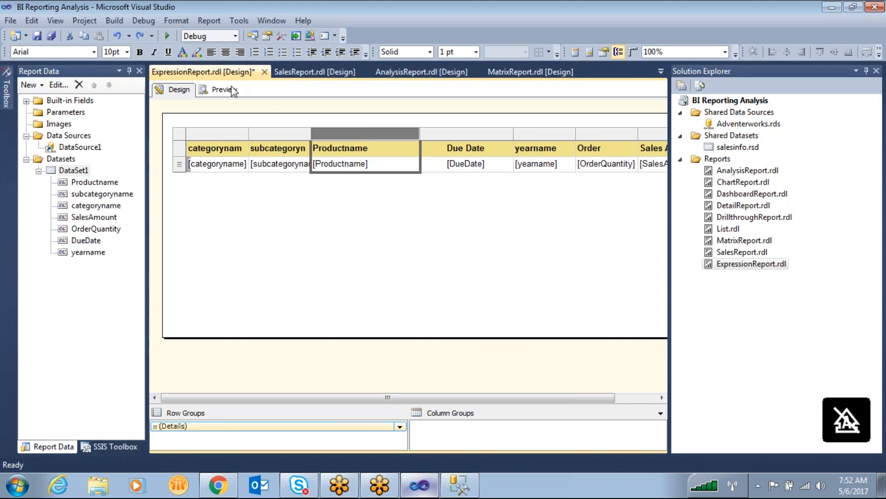
- Left-align the subcategory and category name columns, and right-align the Order Quantity and Sales Amount columns
click(273, 134)
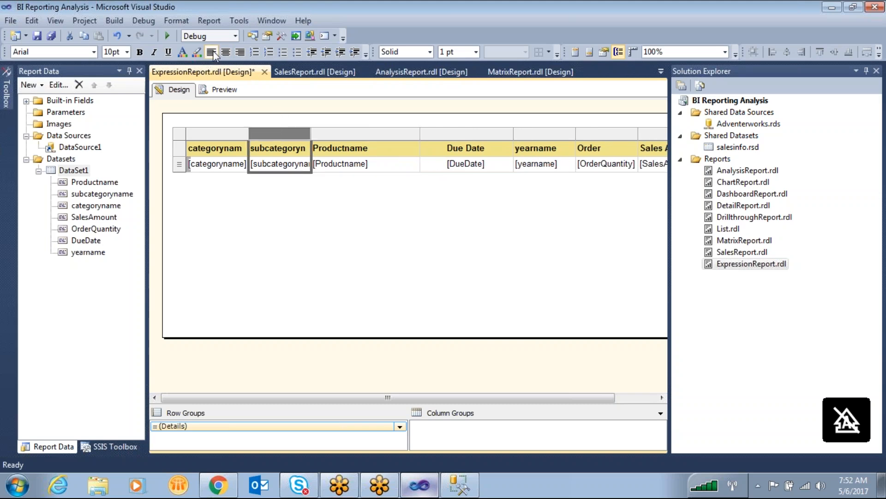
click(216, 131)
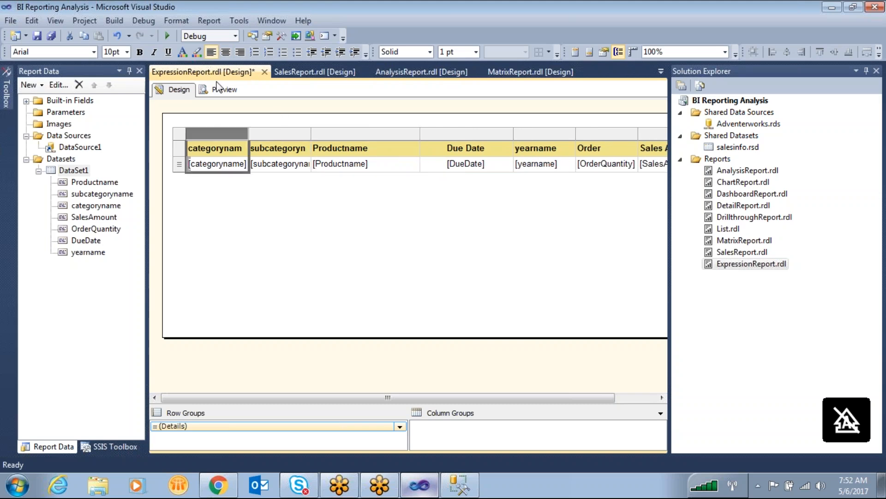
click(598, 133)
click(617, 150)
click(620, 133)
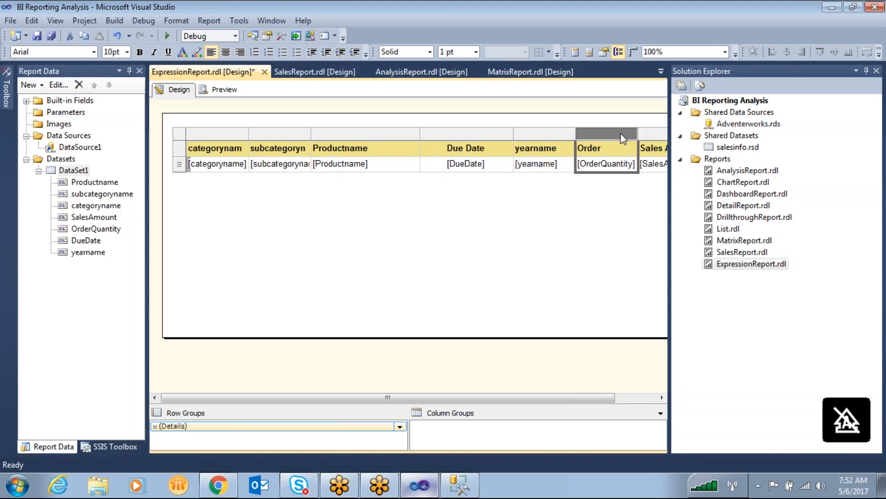
click(661, 134)
click(240, 52)
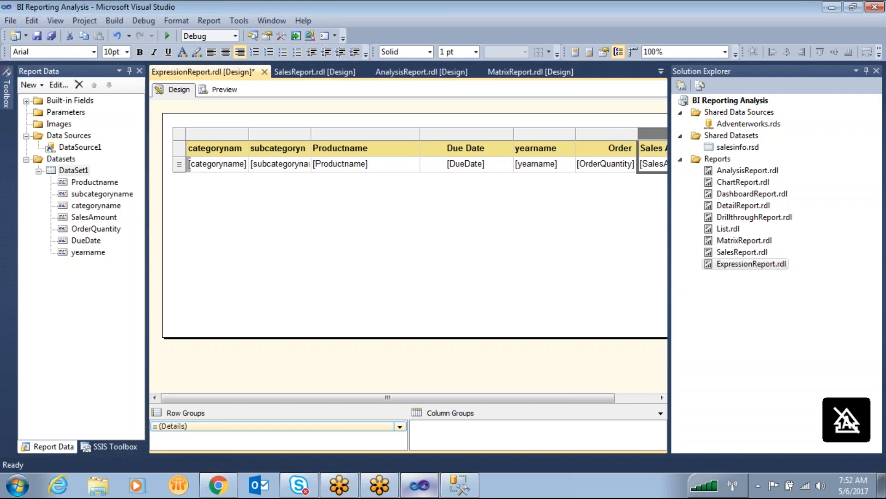
- Narrow the Order Quantity and yearname columns and right-align the yearname column
drag(639, 134, 562, 133)
click(572, 134)
click(351, 237)
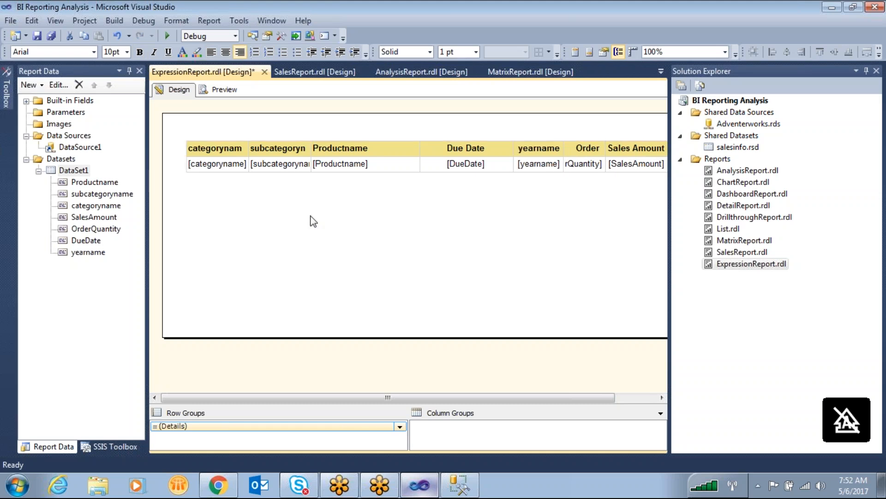
- Preview the report and close the Solution Explorer pane to give the report more room
click(228, 90)
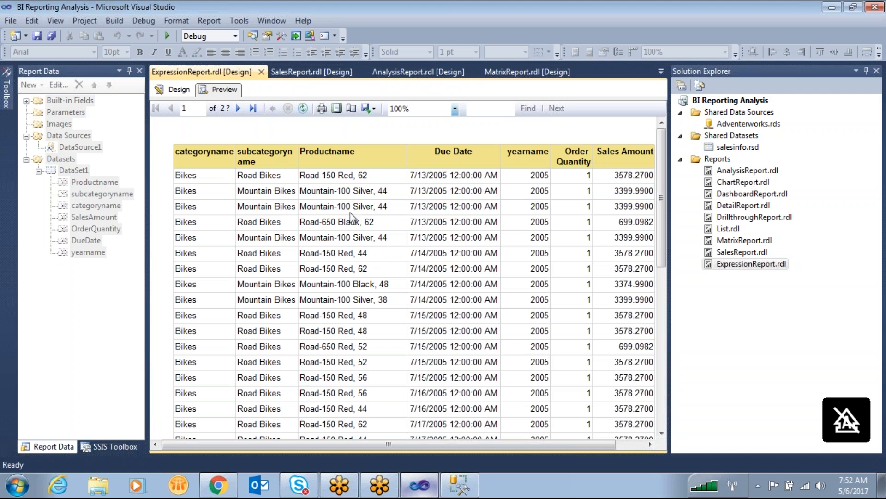
click(876, 71)
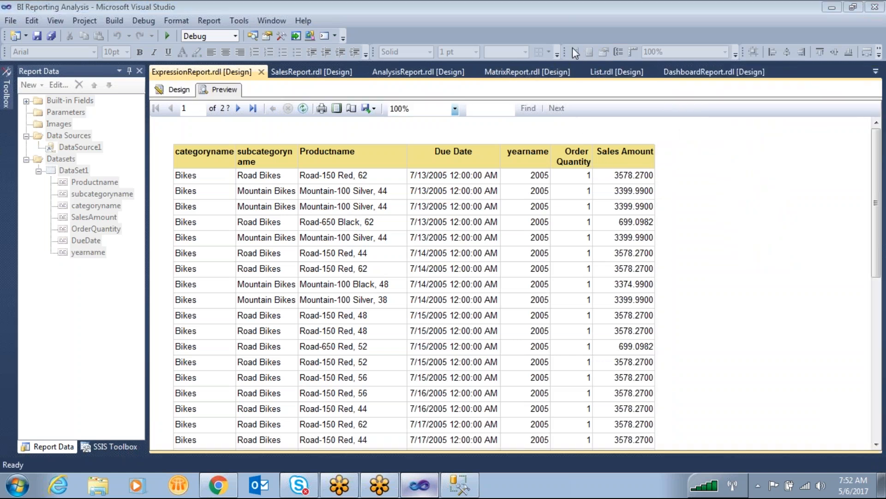
drag(172, 148, 141, 365)
mouse_move(145, 417)
mouse_down()
mouse_move(167, 454)
mouse_move(181, 390)
mouse_move(186, 165)
mouse_move(161, 227)
mouse_move(176, 239)
mouse_up()
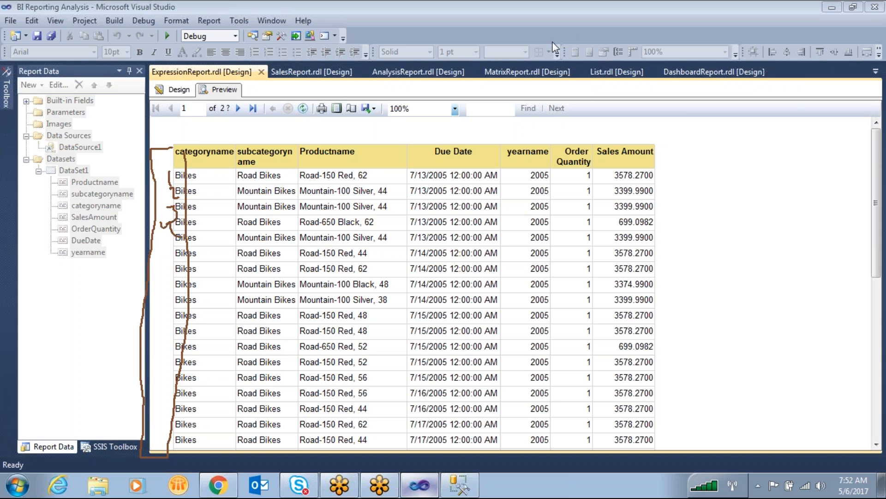
key(Escape)
- Return to the report design and insert a column before categoryname with the header Sno
click(175, 89)
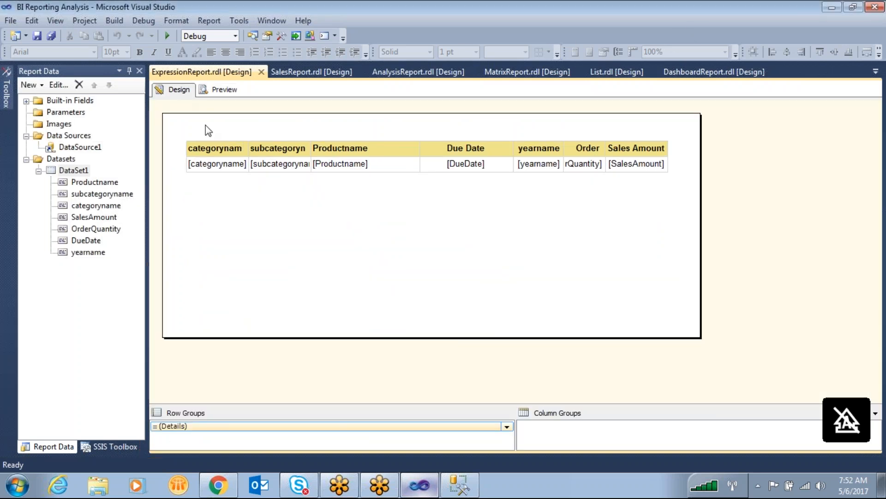
click(221, 165)
right_click(196, 134)
mouse_move(282, 144)
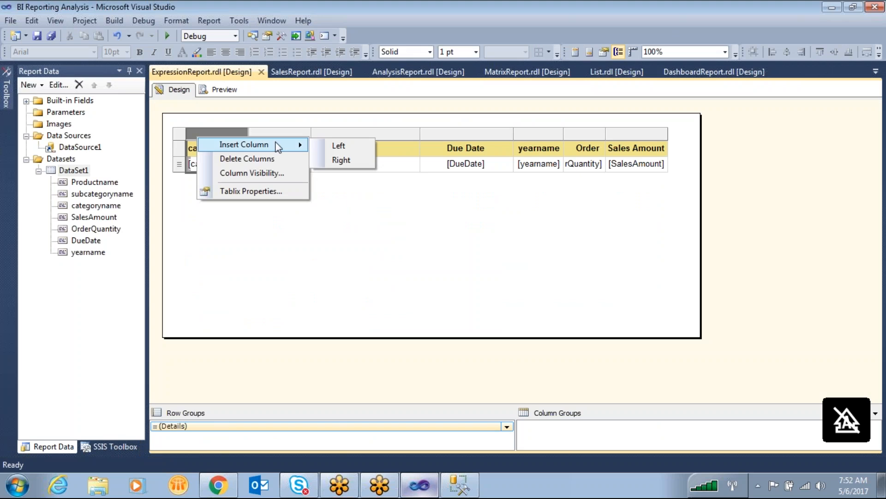
click(354, 151)
click(221, 151)
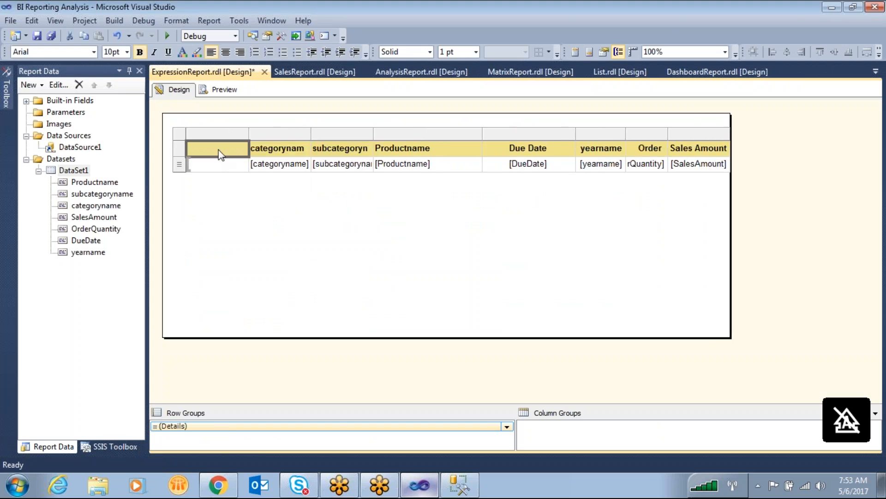
text(Sno)
click(243, 161)
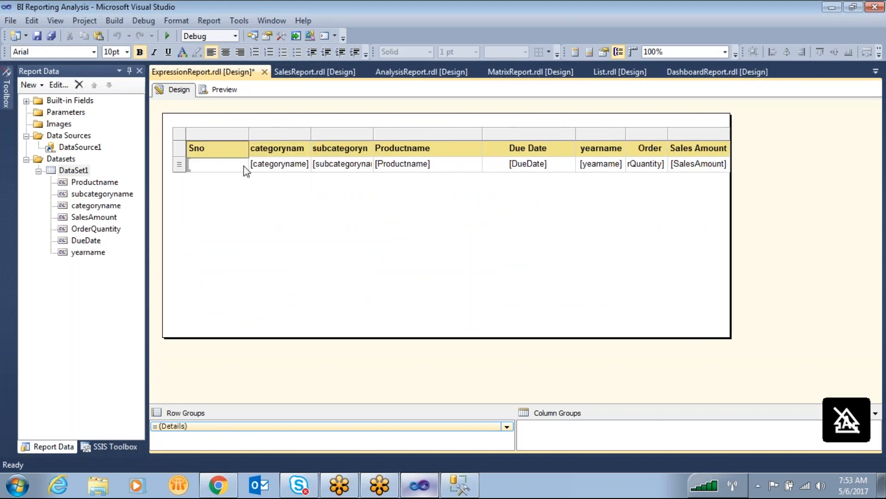
click(208, 176)
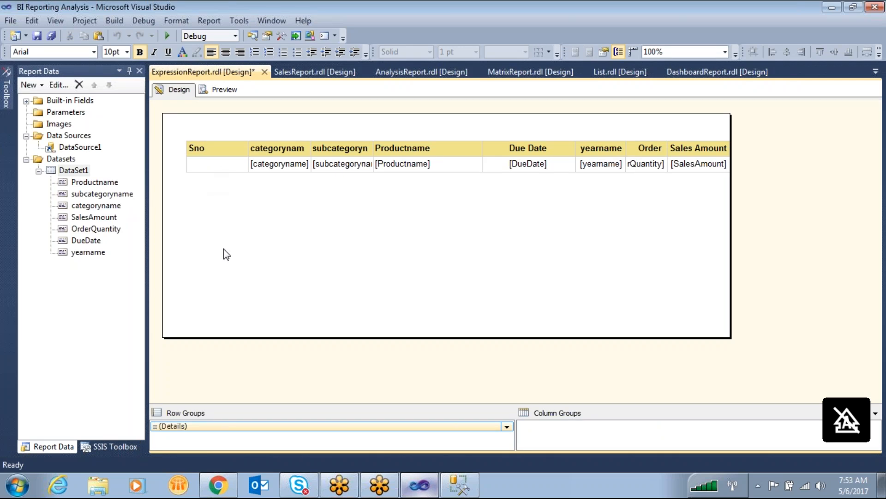
- Open the expression editor for the detail cell under Sno and expand the Common Functions category
click(211, 162)
right_click(212, 167)
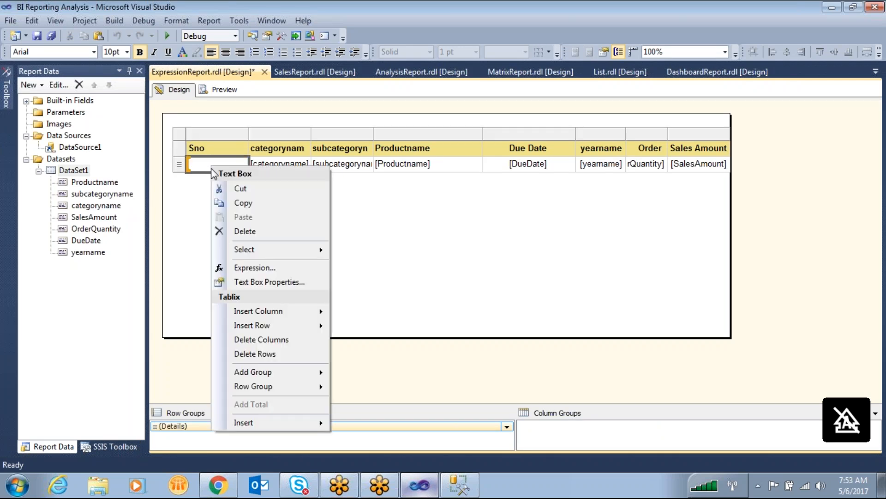
click(253, 268)
click(94, 298)
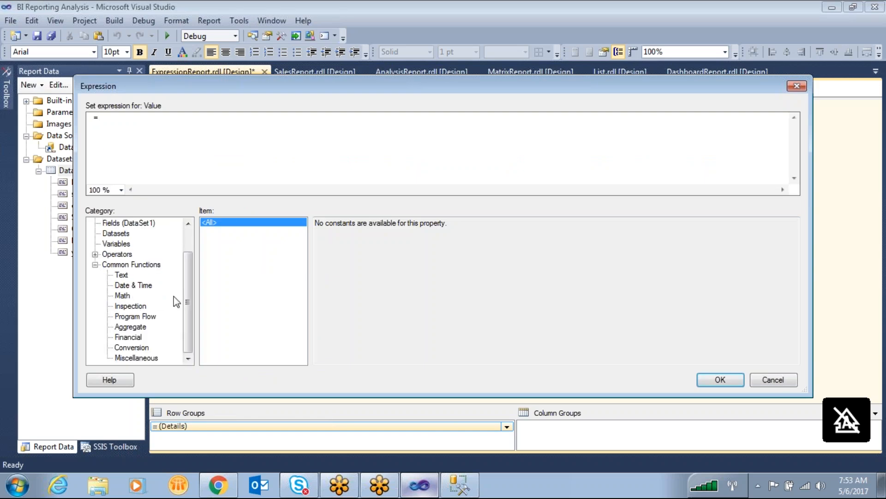
- Look through the common function categories from Text to Conversion and the functions each one offers
click(126, 275)
click(126, 286)
click(126, 296)
click(128, 307)
click(129, 317)
click(129, 327)
click(131, 347)
click(135, 337)
click(135, 327)
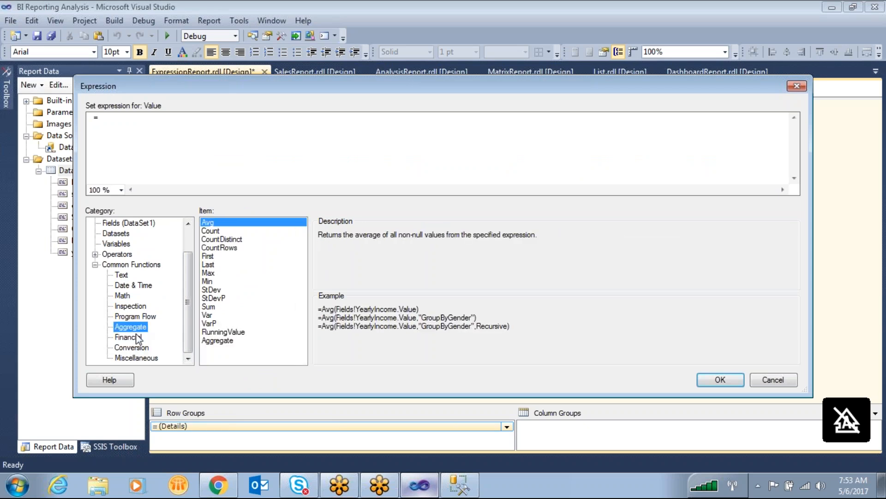
click(137, 337)
click(135, 348)
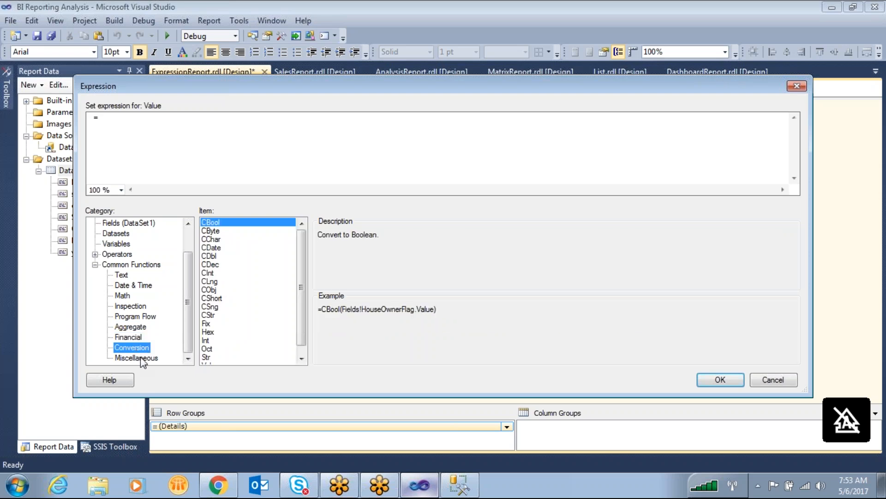
- Find the RowNumber function among the Miscellaneous functions and read its description and example
click(139, 358)
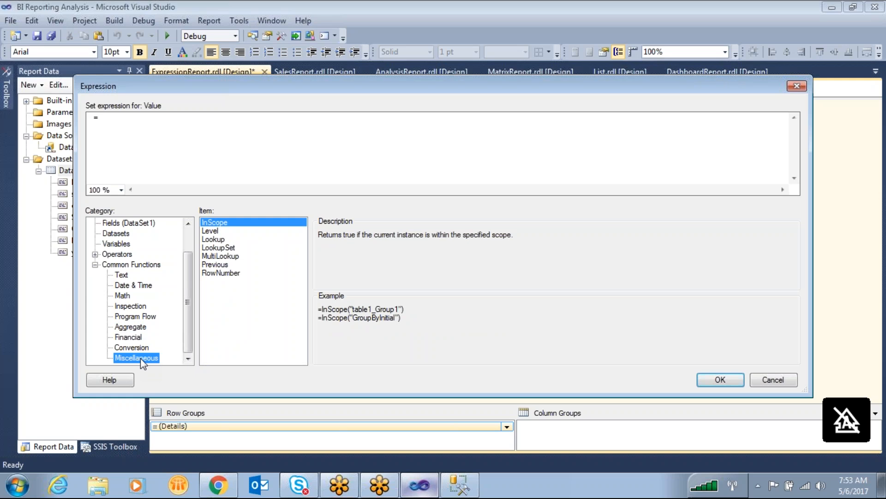
click(235, 274)
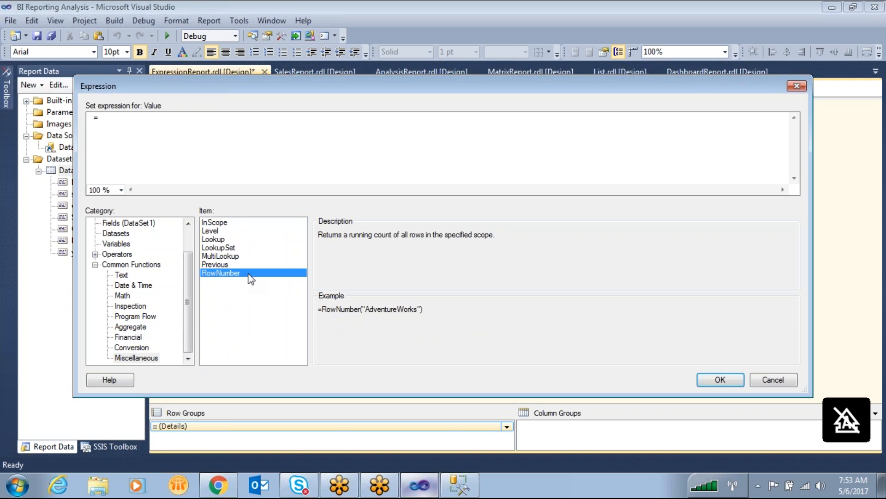
drag(508, 241, 315, 229)
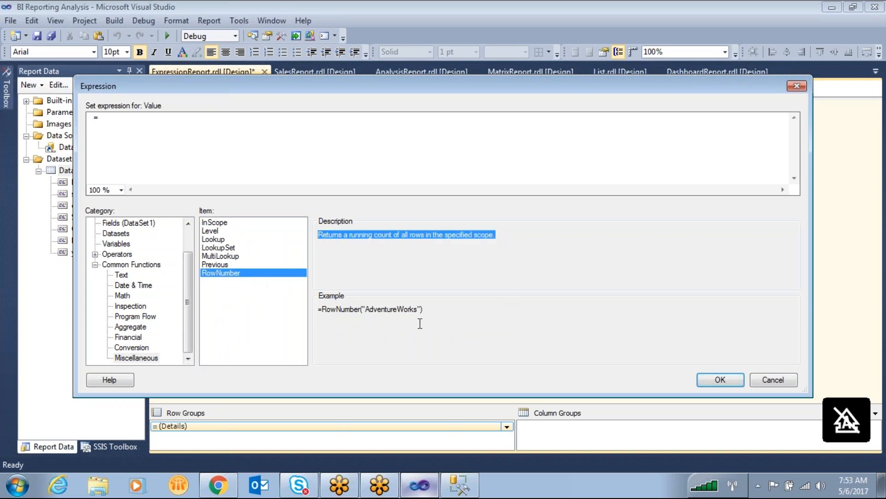
click(429, 310)
drag(341, 305, 313, 306)
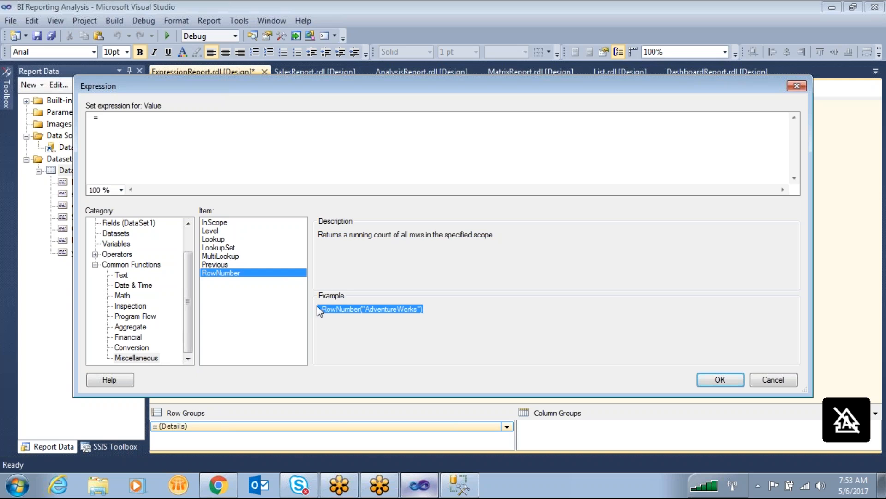
- Enter =RowNumber(Nothing) as the expression for the Sno detail cell
double_click(235, 273)
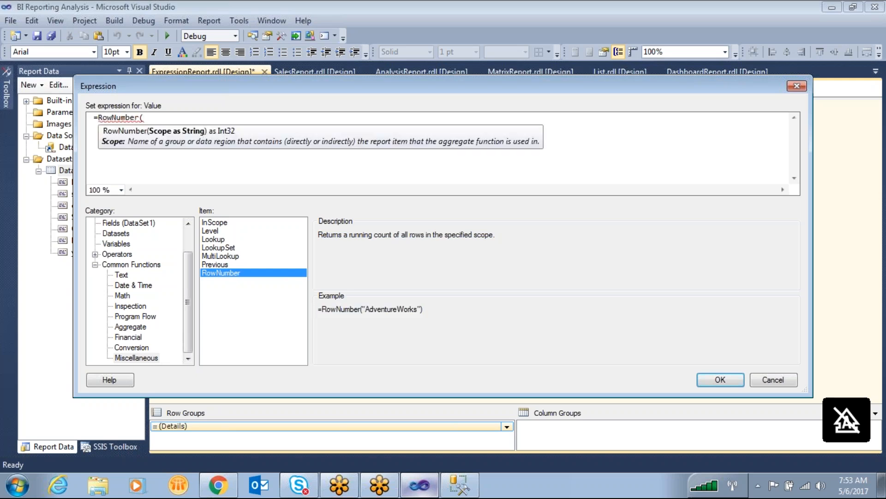
click(153, 114)
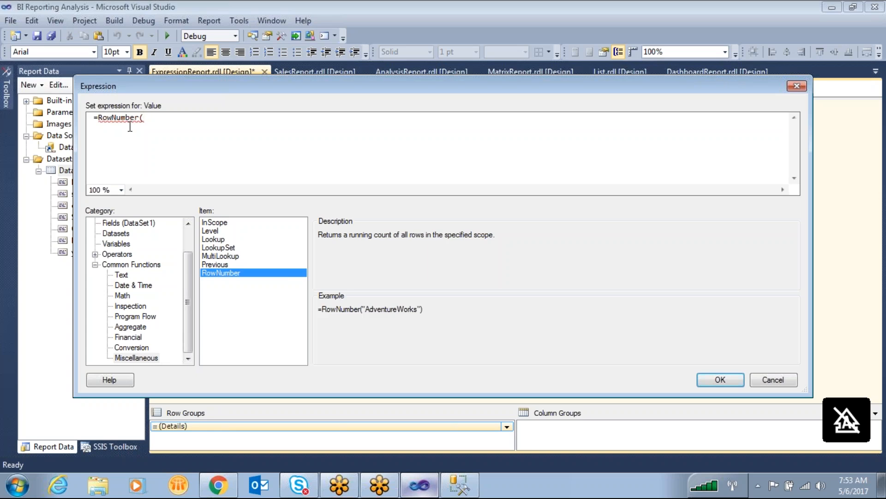
text(Nothing))
- Compare the scope argument in the RowNumber example with the Nothing argument in the entered expression
click(96, 265)
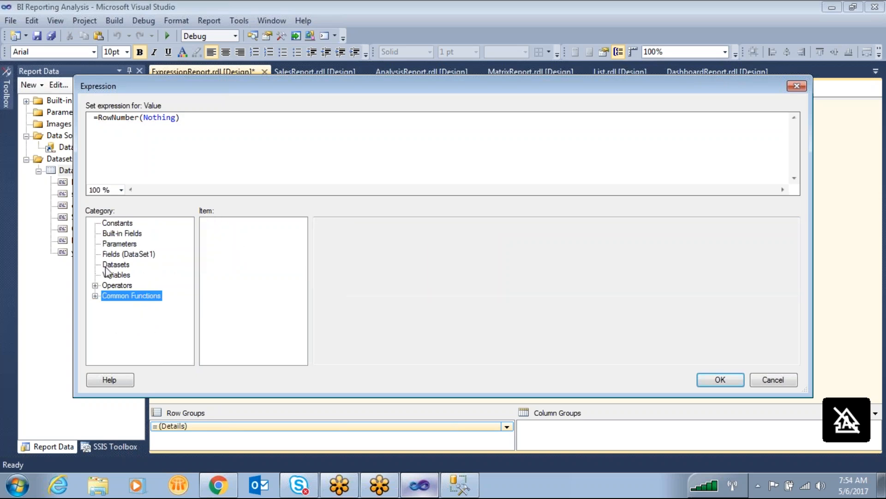
click(96, 295)
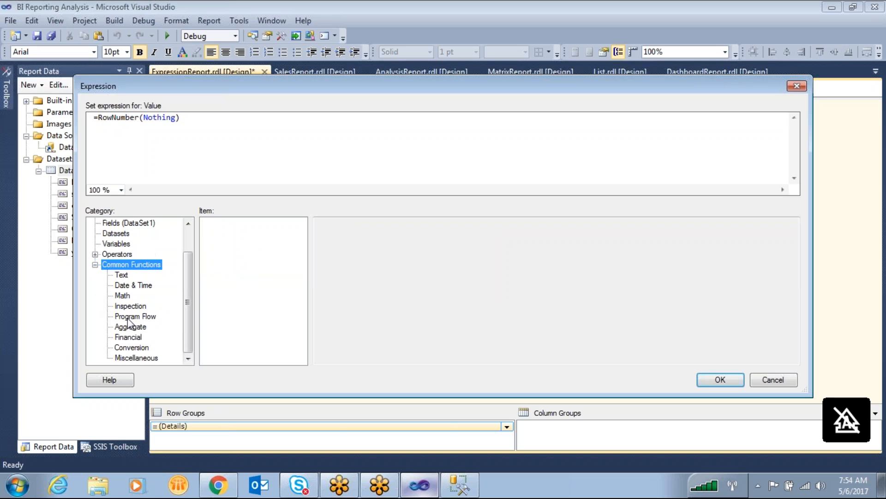
click(138, 359)
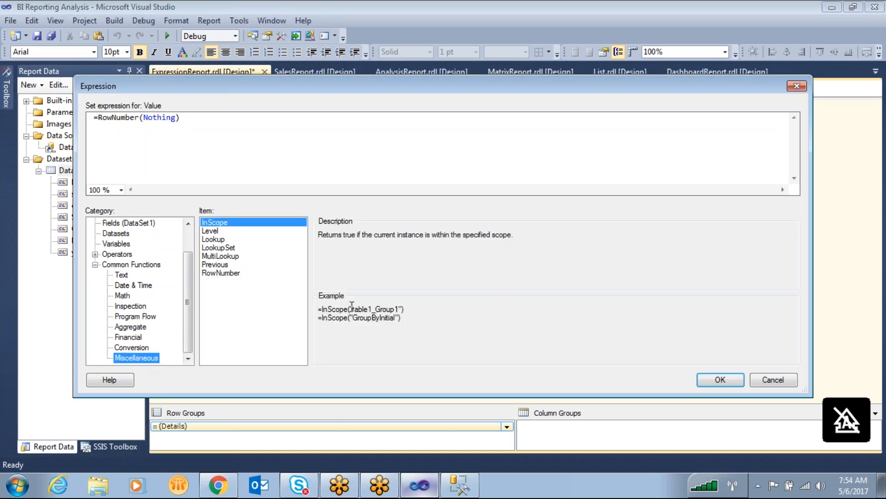
click(227, 273)
drag(363, 309, 419, 308)
drag(187, 270, 191, 233)
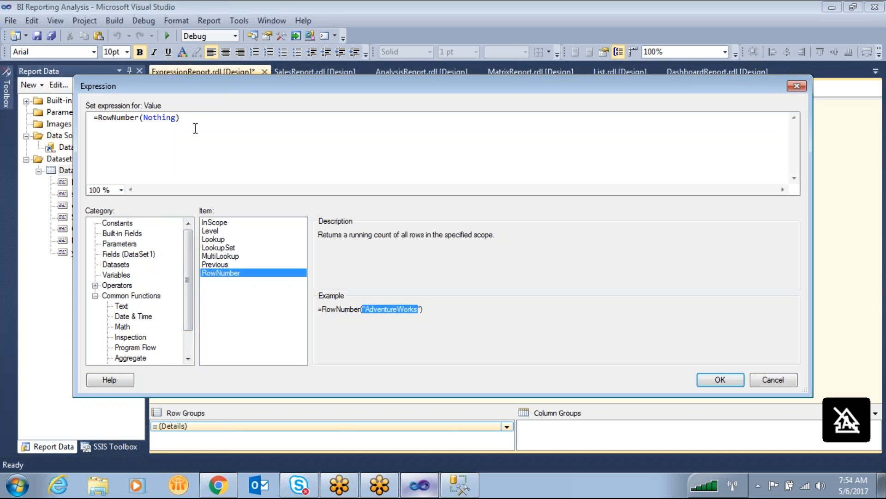
drag(175, 118, 146, 121)
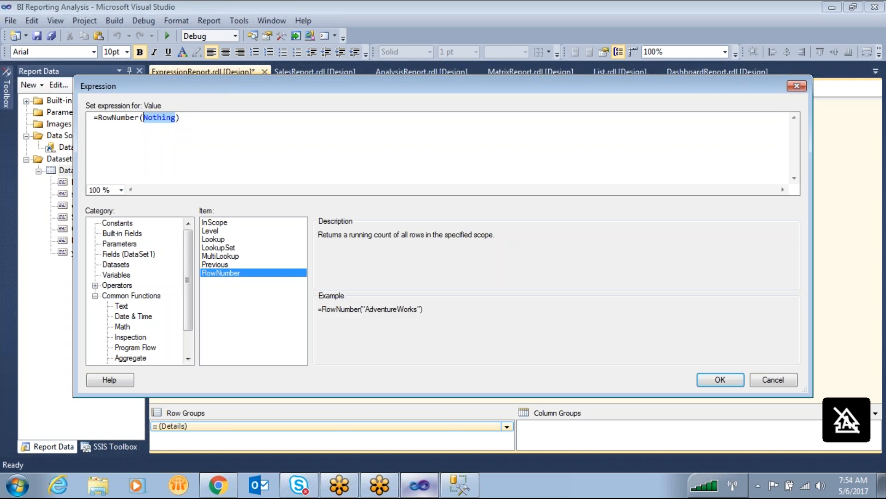
- Apply the expression to the Sno cell and preview the report to check the serial numbers
click(729, 383)
click(223, 92)
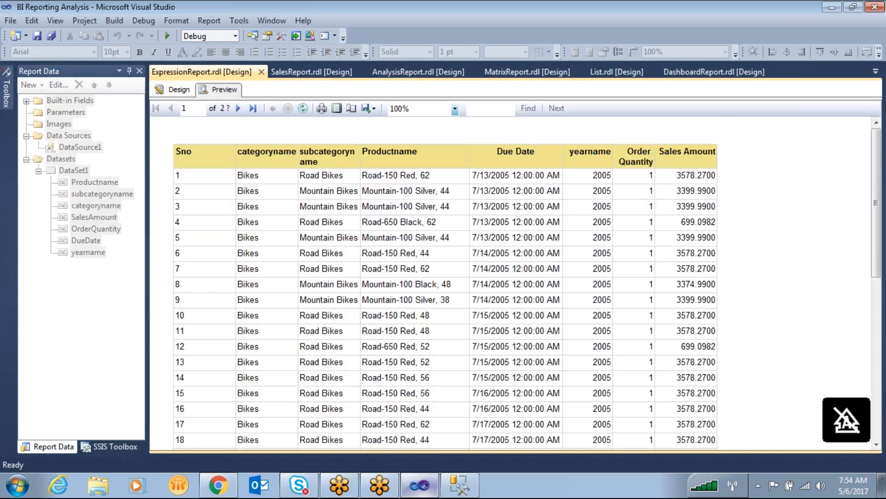
scroll(210, 258, down, 3)
scroll(211, 264, up, 3)
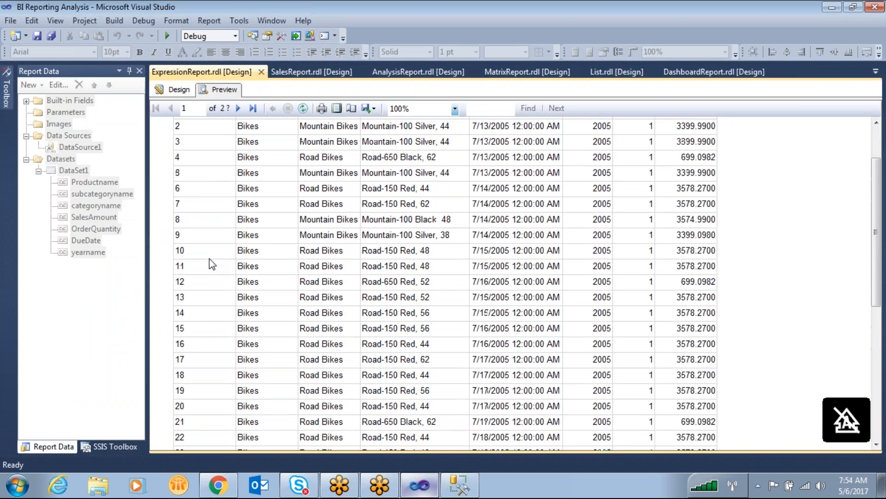
mouse_move(197, 136)
mouse_down()
mouse_move(143, 300)
mouse_move(184, 170)
mouse_up()
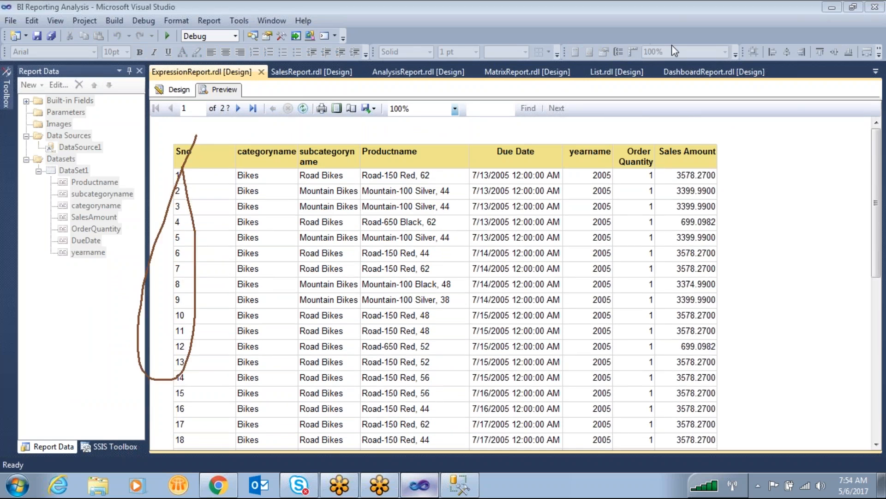
key(Caps_Lock)
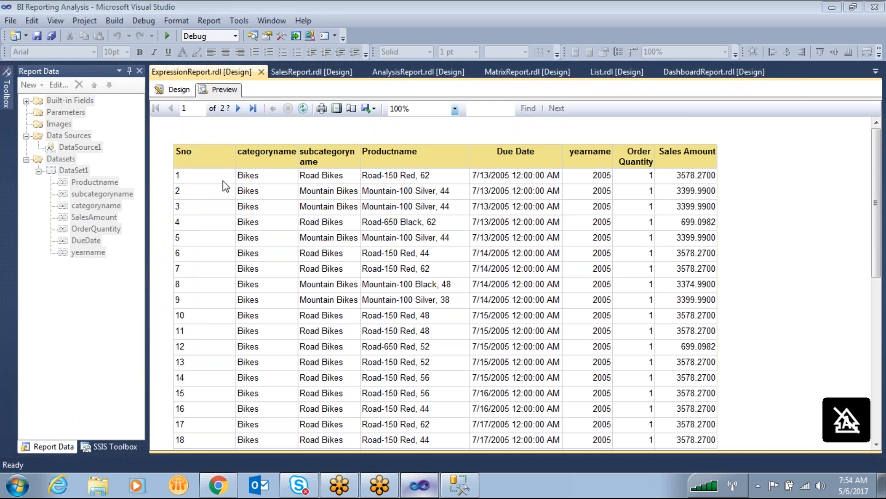
- Return to the report design and narrow the Sno column to about half its width
click(179, 93)
drag(248, 133, 216, 132)
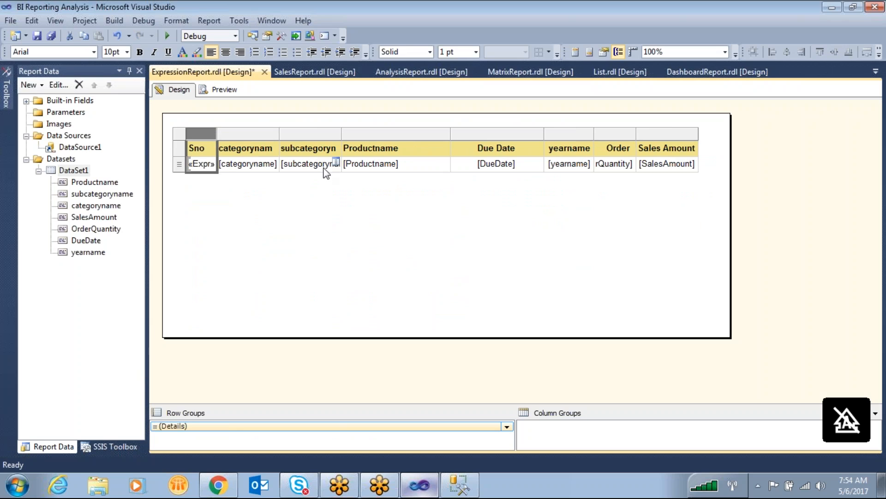
- Narrow the Productname column by about a quarter and preview the report to examine the Due Date values
drag(444, 133, 417, 134)
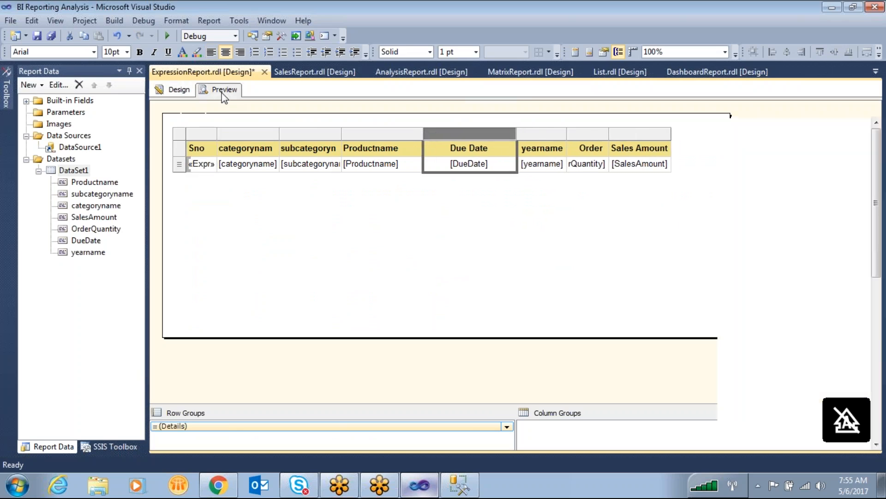
click(222, 90)
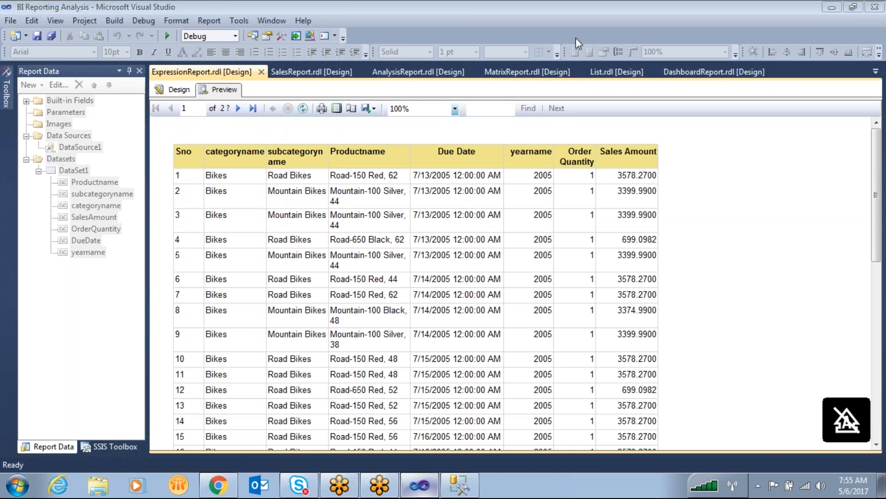
mouse_move(438, 137)
mouse_down()
mouse_move(442, 314)
mouse_move(478, 222)
mouse_up()
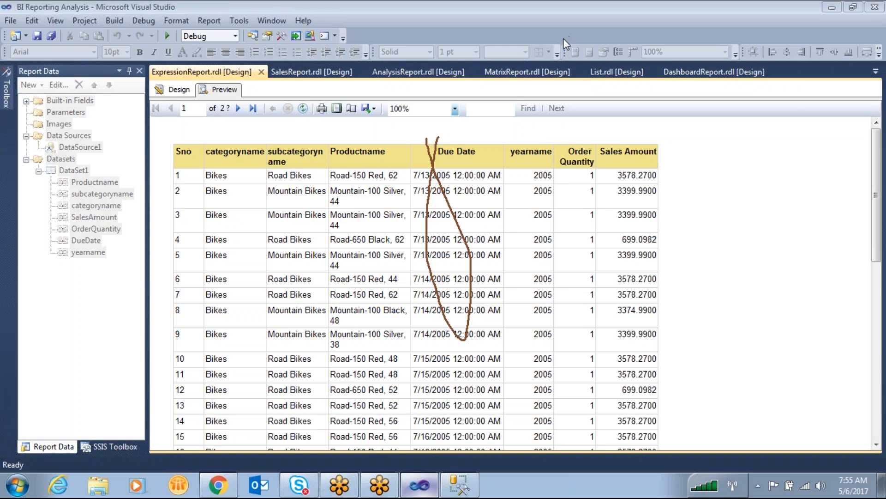
- Return to the report design and insert a new column to the right of Sales Amount
click(177, 93)
right_click(629, 134)
mouse_move(734, 143)
click(771, 158)
click(708, 165)
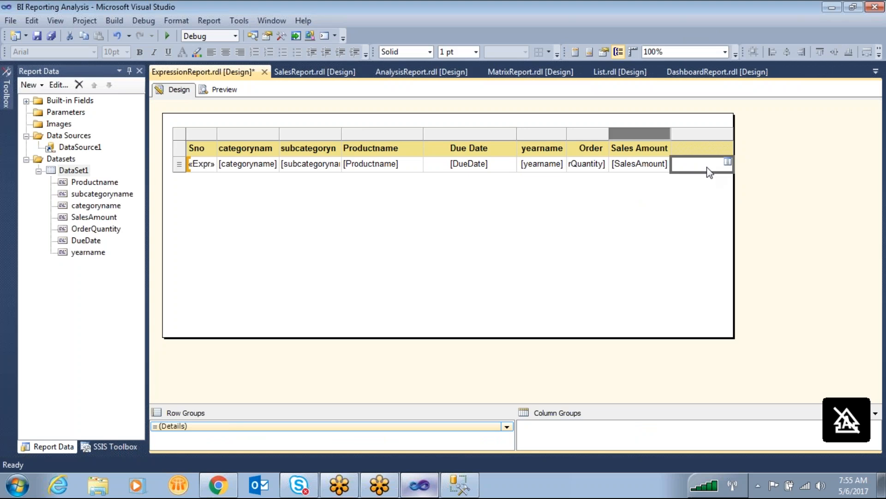
- Start an expression for the new column's detail cell with the DueDate field from DataSet1
right_click(707, 166)
click(744, 269)
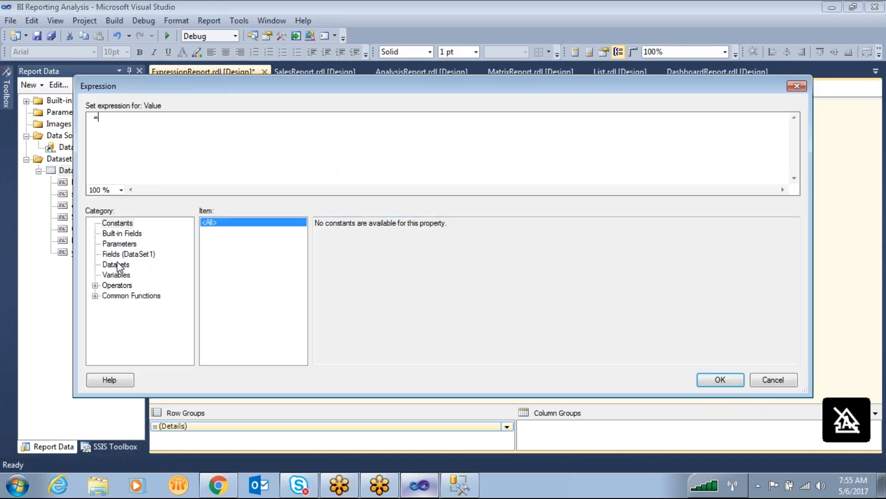
click(121, 254)
click(328, 265)
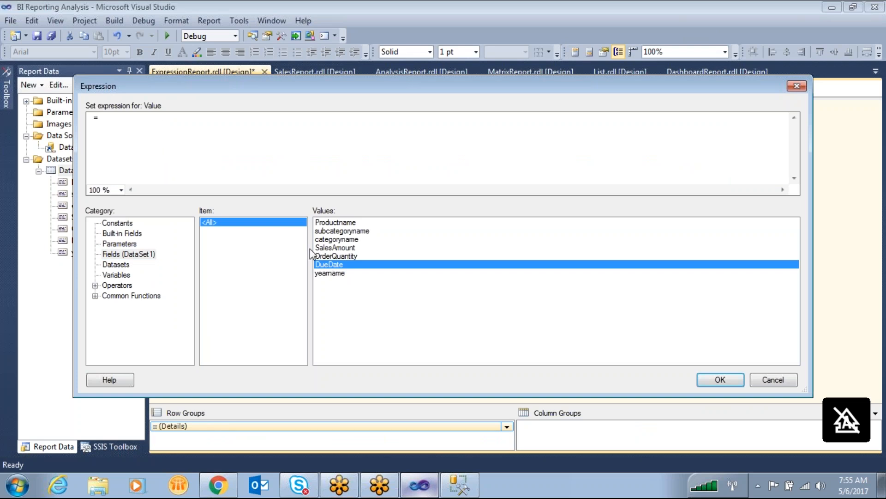
drag(193, 119, 100, 118)
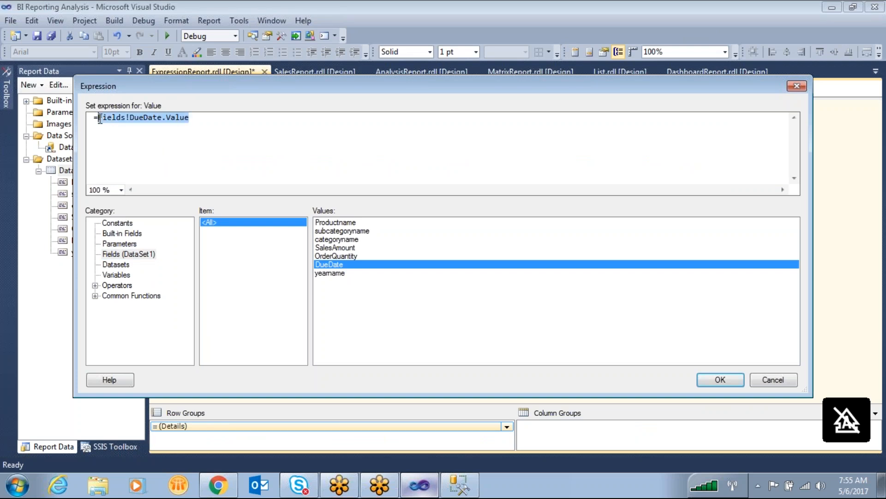
- Find the MonthName function among the Date & Time common functions and read its description
click(95, 296)
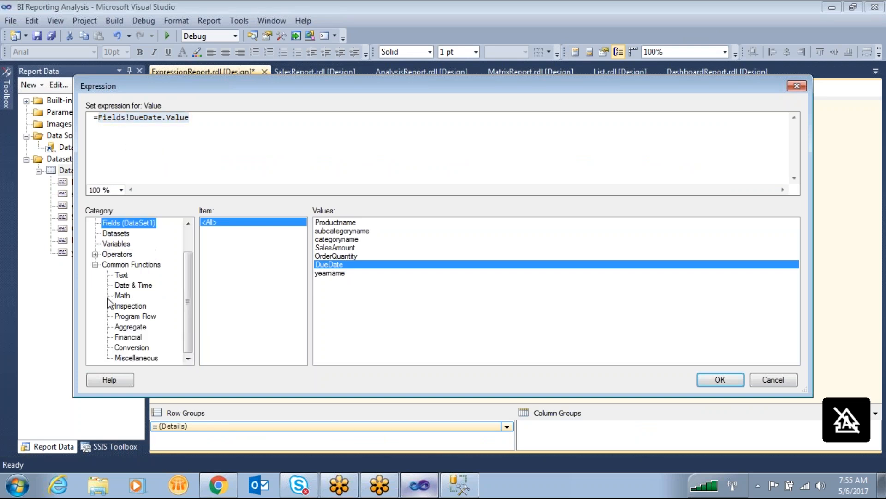
click(133, 286)
drag(304, 270, 304, 307)
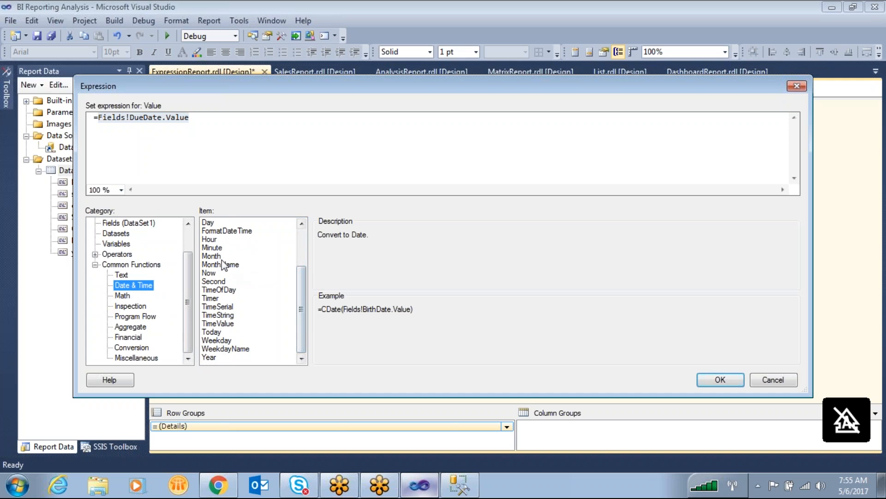
click(226, 264)
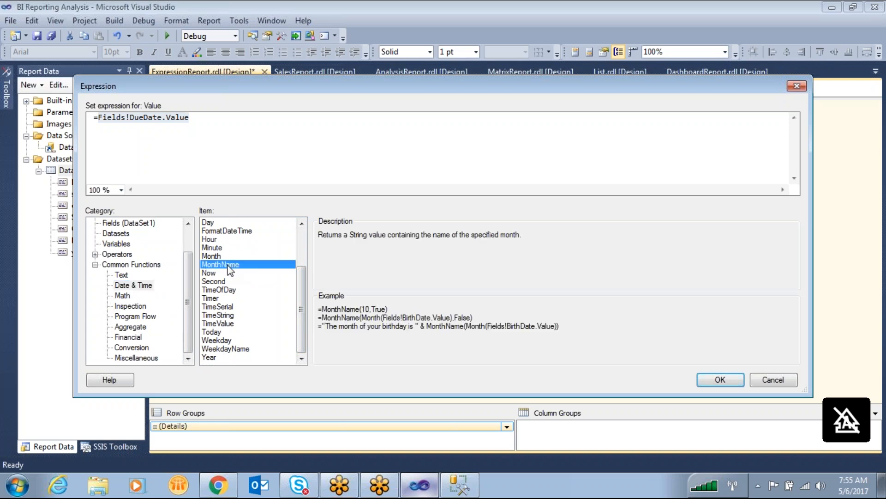
click(582, 42)
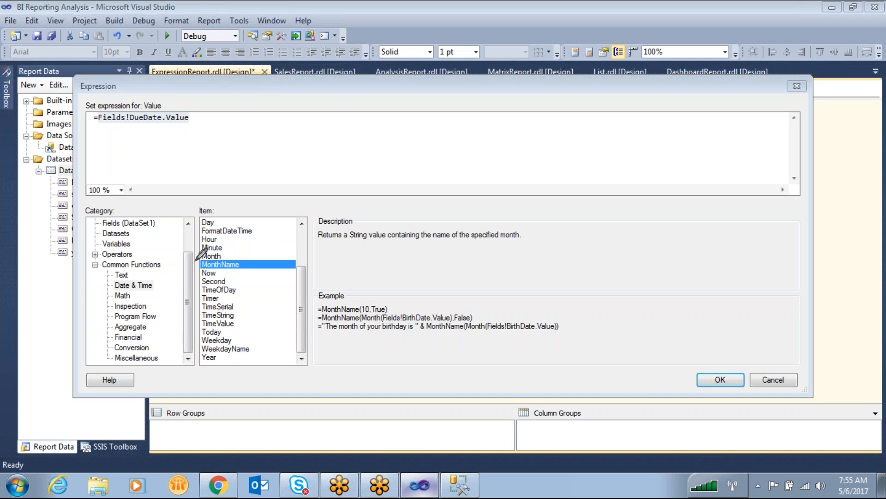
drag(203, 248, 246, 248)
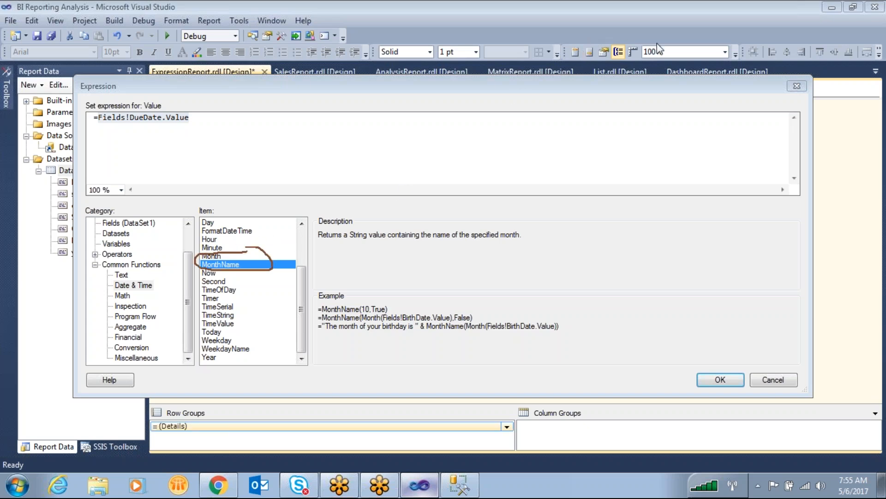
click(671, 40)
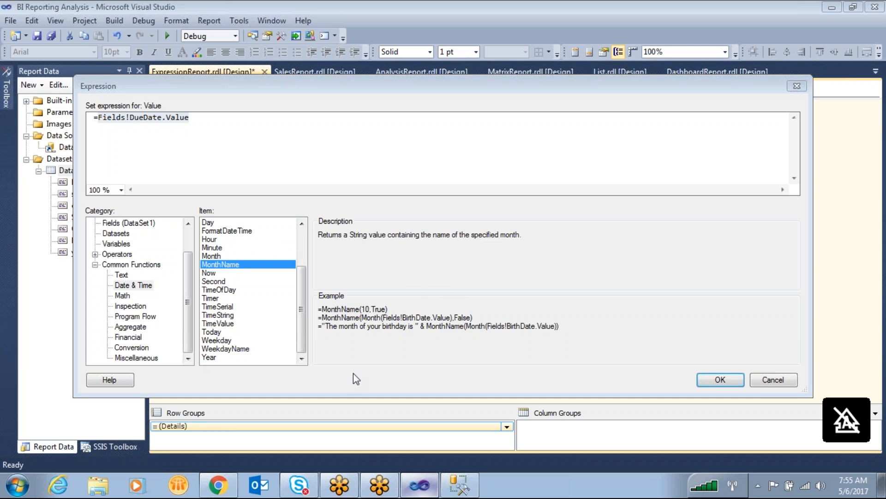
- Examine the MonthName example that nests the Month function around a date field
click(475, 319)
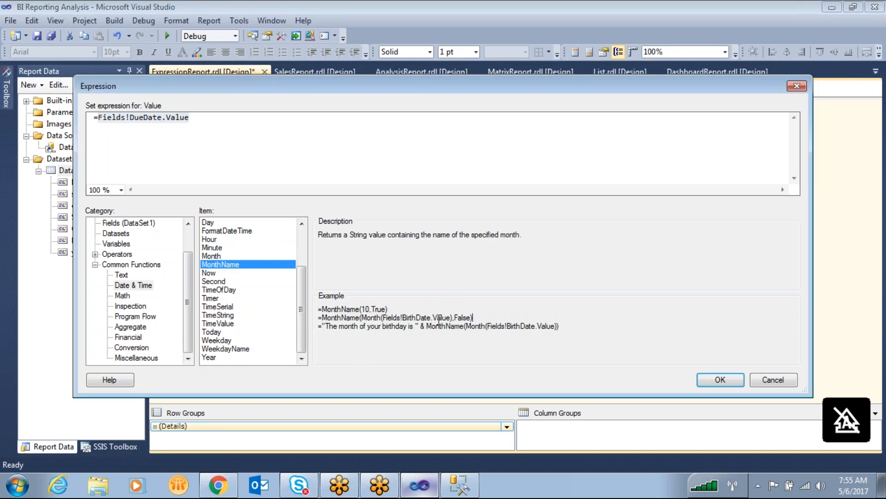
shift+click(320, 318)
click(426, 330)
drag(360, 317, 451, 314)
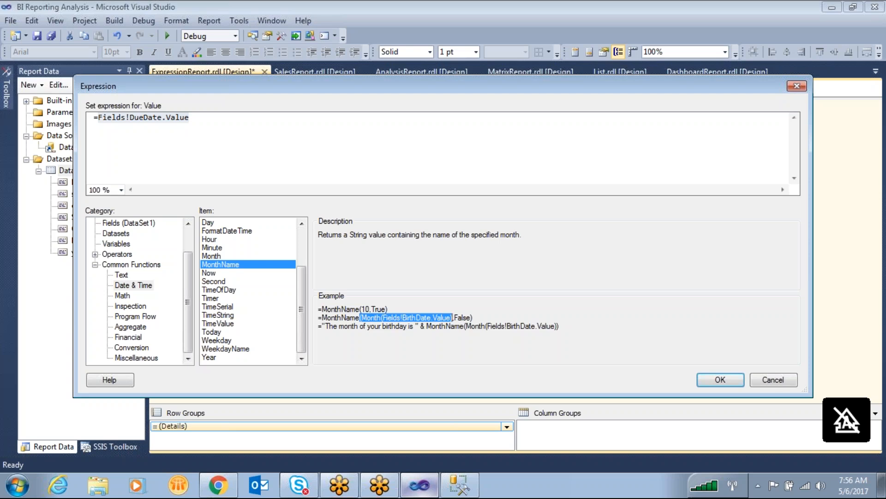
drag(327, 317, 369, 321)
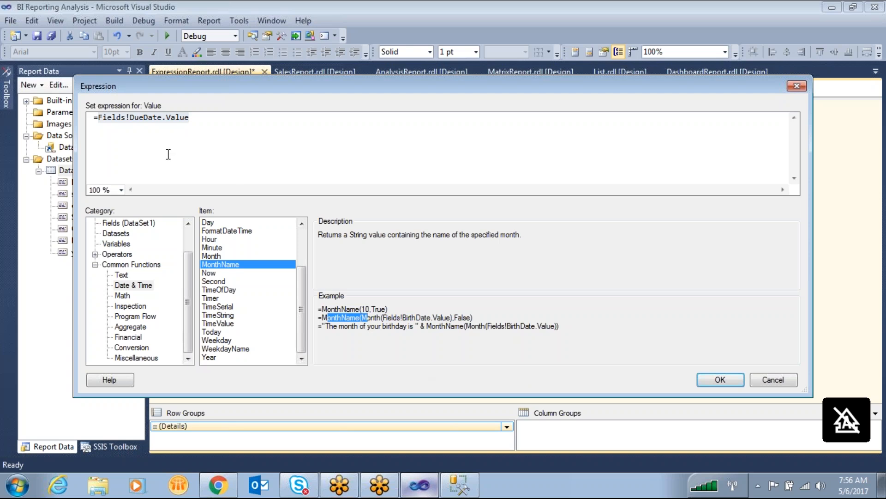
- Complete the expression as =Monthname(Month(Fields!DueDate.Value)) and apply it to the new column's detail cell
click(100, 117)
text(Month()
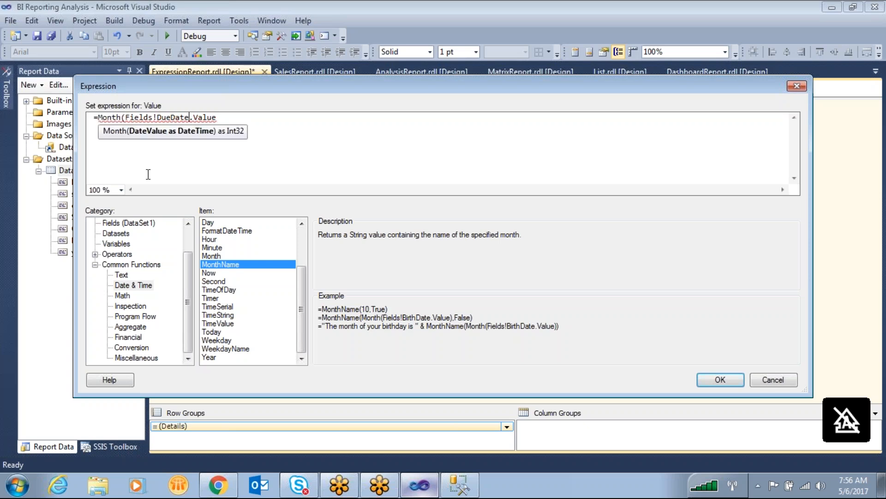
text())
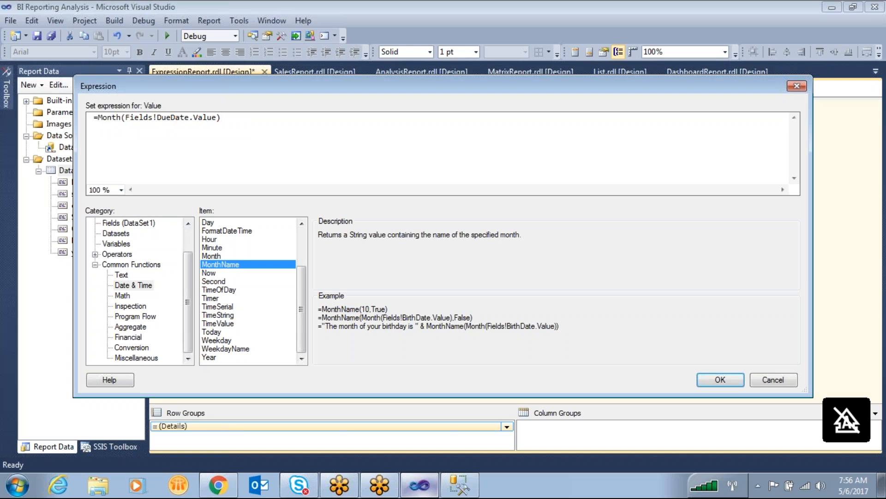
text(Monthname)
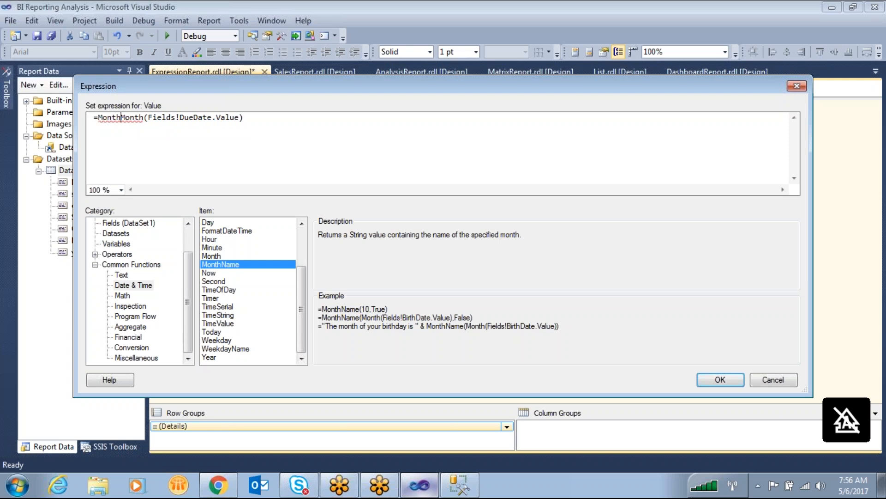
text(()
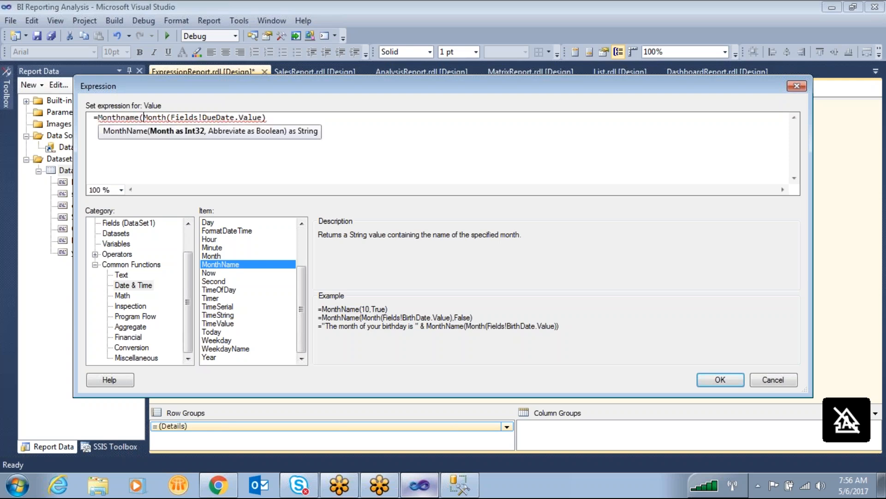
key(End)
text())
click(714, 376)
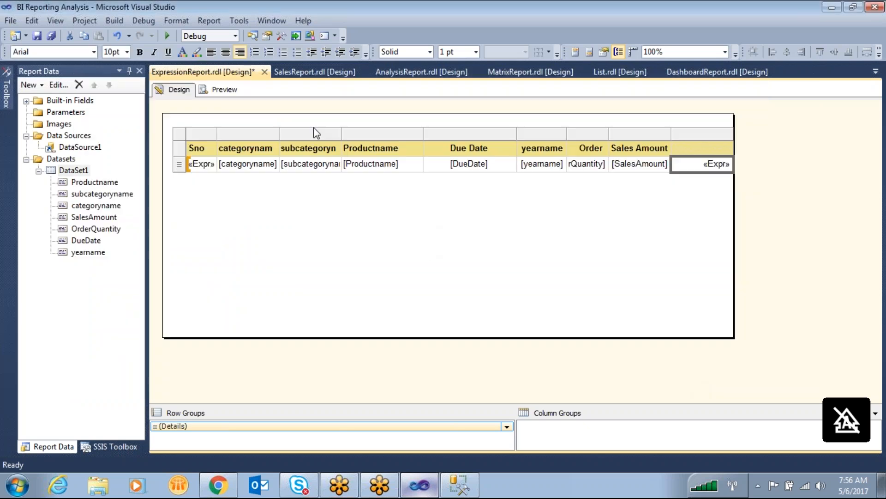
- Preview the report and compare the new column's month names with the Due Date and yearname columns
click(224, 90)
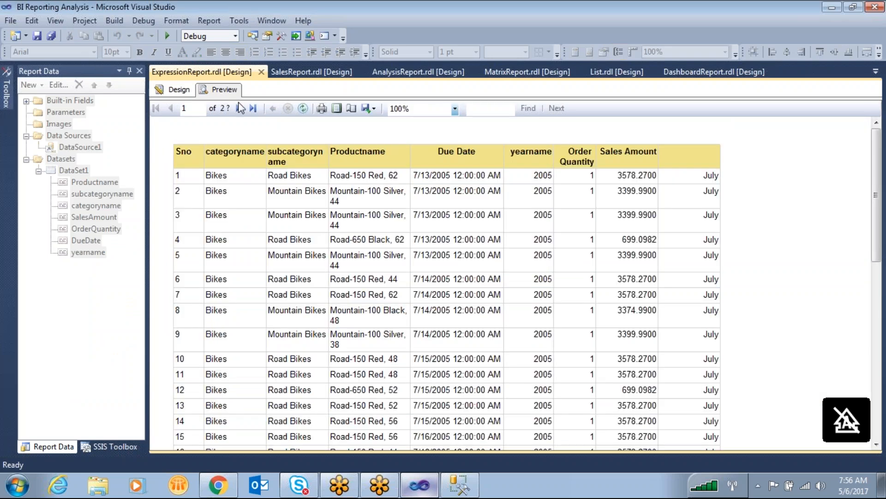
mouse_move(705, 177)
mouse_down()
mouse_move(718, 167)
mouse_move(536, 93)
mouse_move(424, 156)
mouse_move(412, 167)
mouse_move(409, 182)
mouse_move(418, 184)
mouse_up()
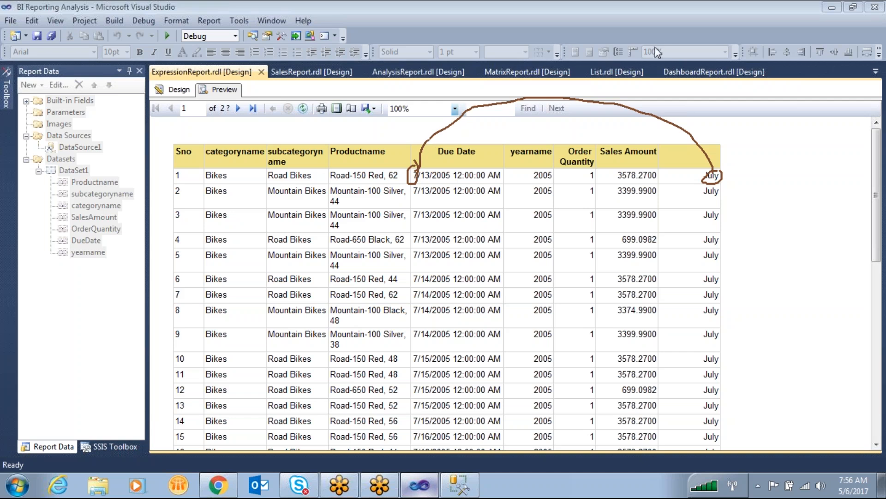
key(Escape)
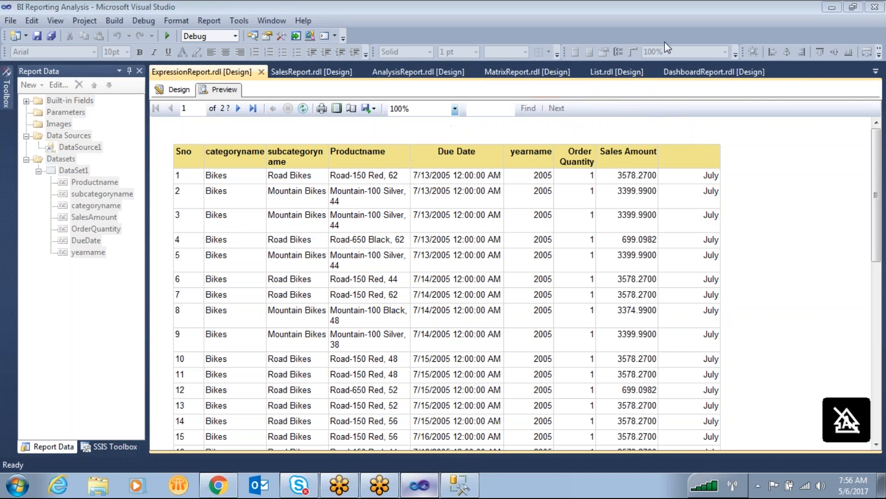
click(574, 39)
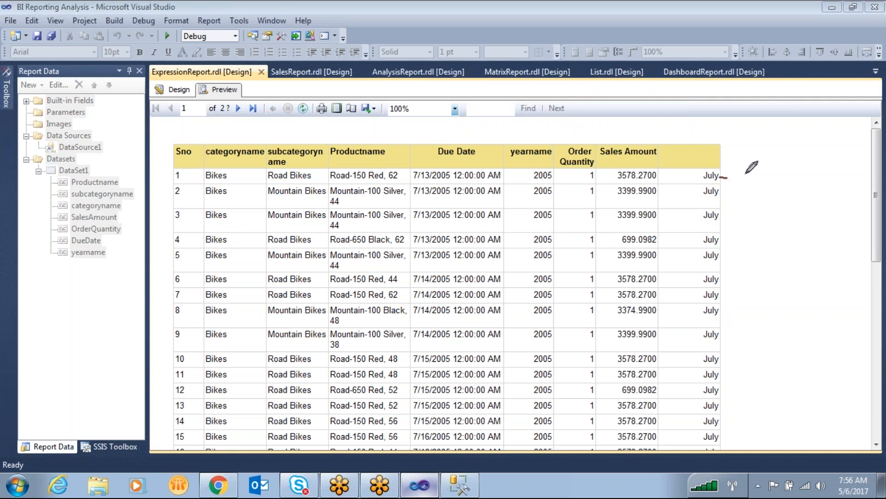
mouse_move(720, 177)
mouse_down()
mouse_move(774, 190)
mouse_move(786, 173)
mouse_move(803, 189)
mouse_up()
mouse_move(523, 137)
mouse_down()
mouse_move(698, 125)
mouse_move(774, 174)
mouse_move(702, 177)
mouse_move(817, 182)
mouse_move(764, 157)
mouse_up()
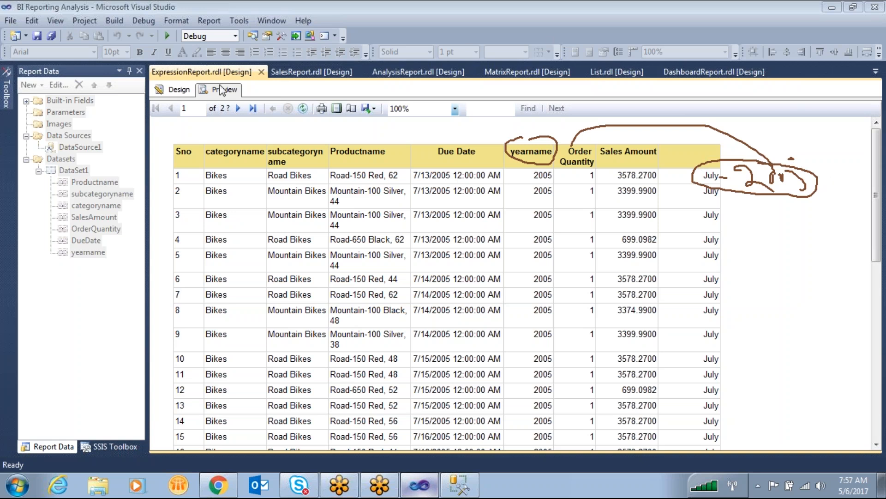
- Extend the last column's month expression with +"-"+Fields!yearname.Value and preview the report
click(178, 90)
right_click(702, 167)
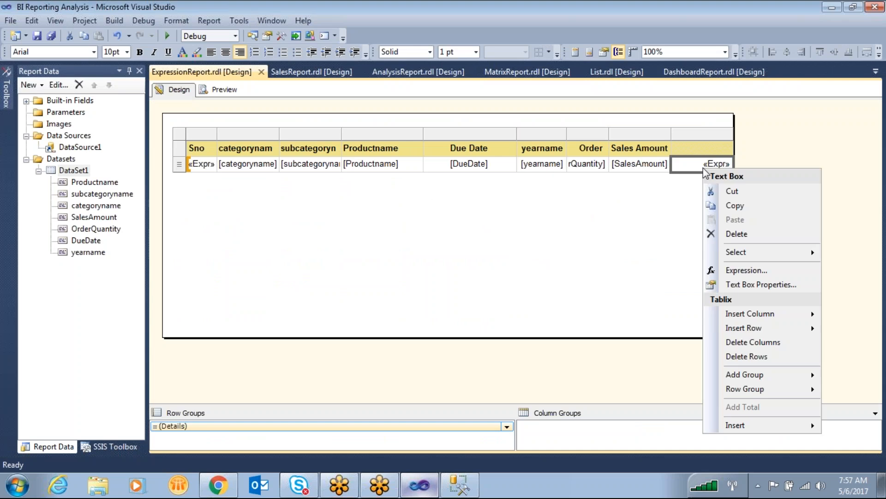
click(746, 271)
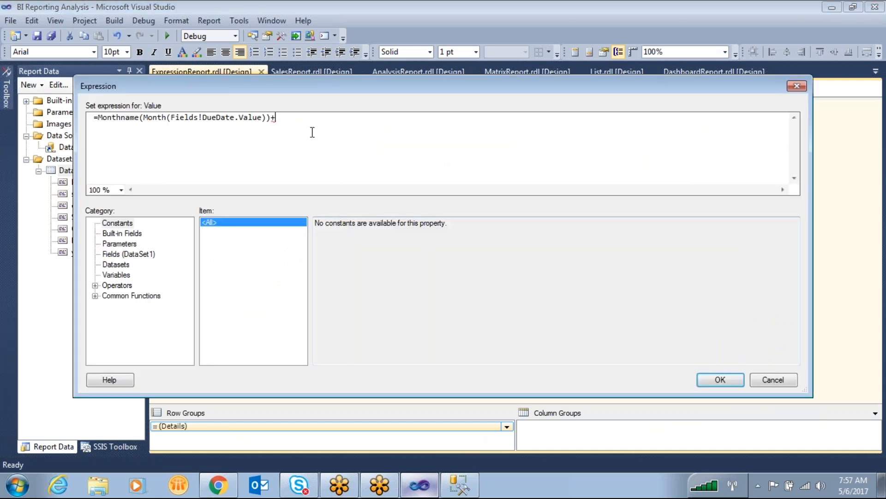
text(+"")
key(Left)
click(125, 254)
click(355, 277)
double_click(355, 278)
click(720, 381)
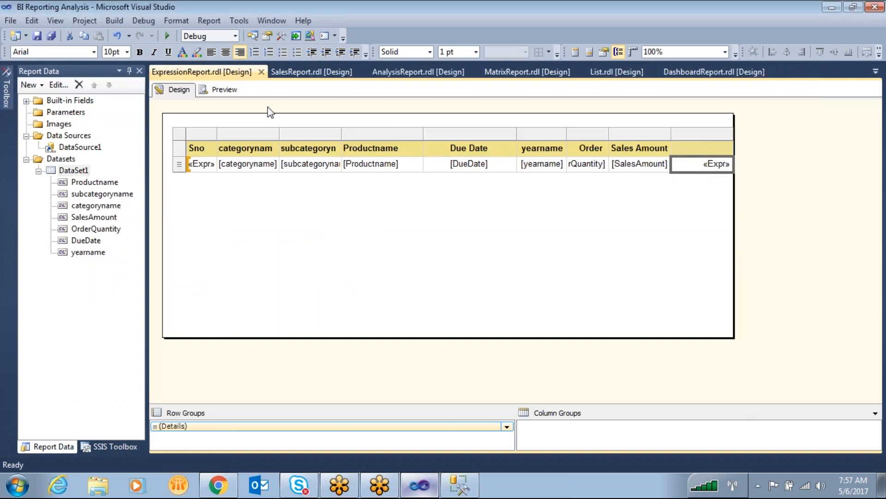
click(225, 91)
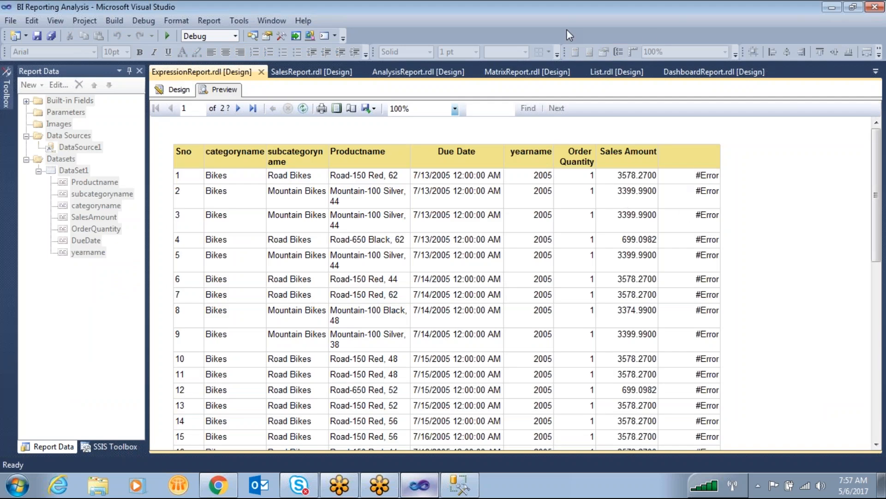
mouse_move(711, 158)
mouse_down()
mouse_move(741, 188)
mouse_move(701, 131)
mouse_up()
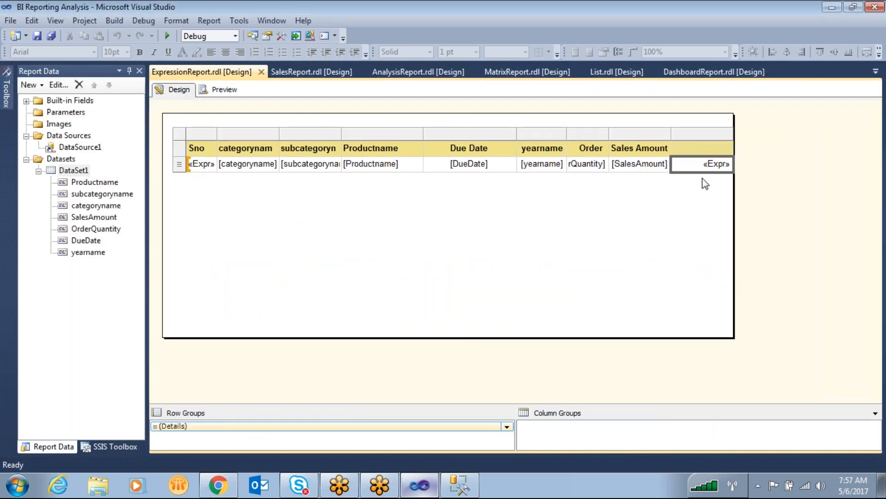
- Reopen the last column's expression and wrap its year part as cstr(Fields!yearname.Value)
click(720, 162)
right_click(707, 162)
click(752, 267)
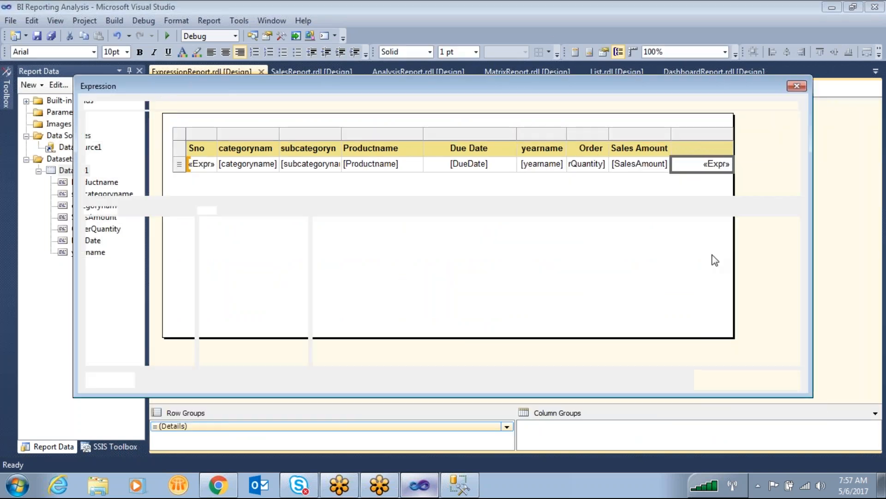
drag(389, 118, 95, 111)
click(271, 139)
click(310, 145)
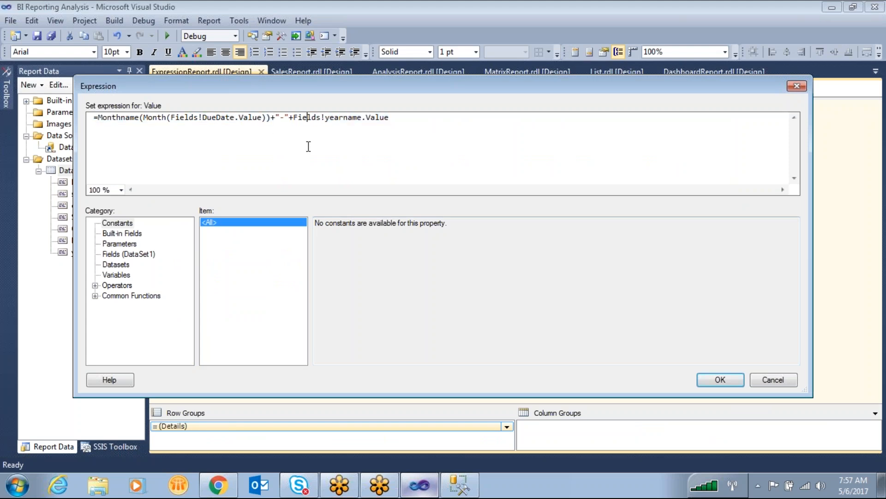
click(293, 118)
text(cstr()
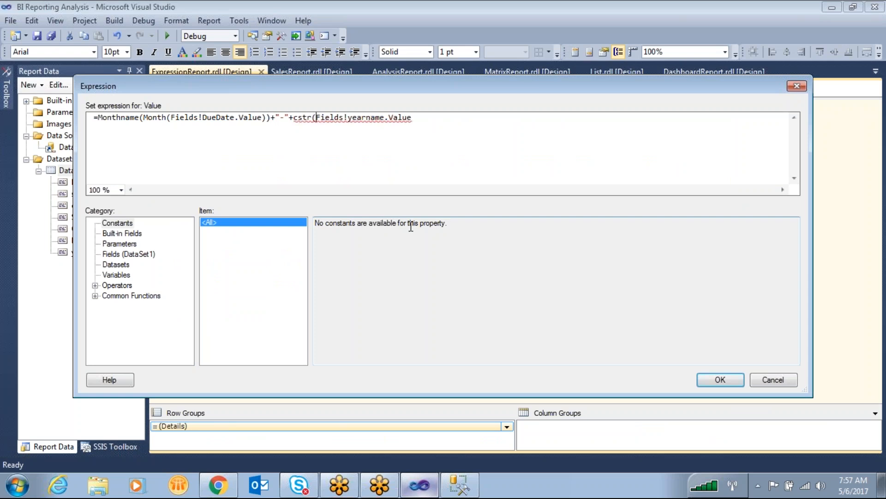
key(End)
text())
drag(312, 119, 296, 123)
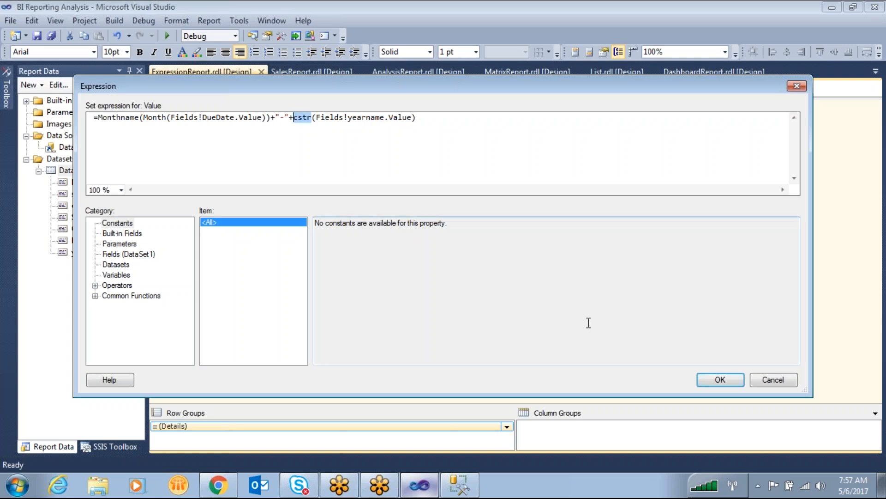
- Look up the CStr conversion function in the expression builder and examine its description and usage examples
click(96, 296)
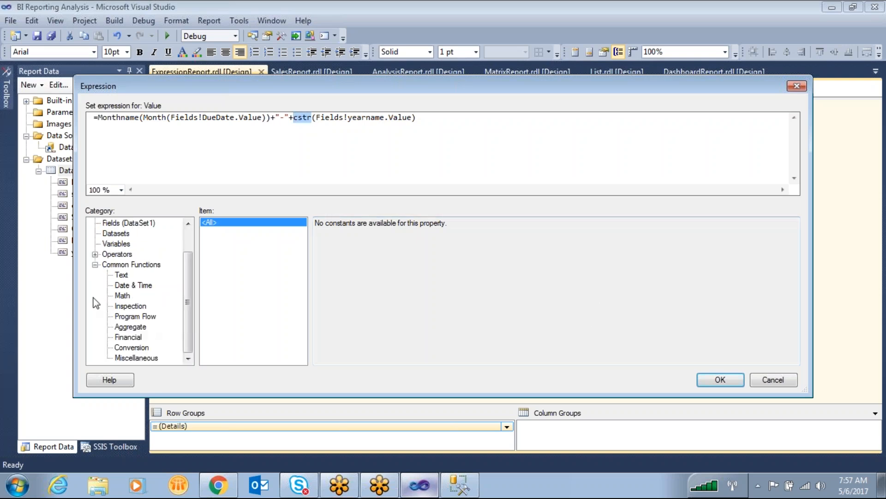
click(138, 337)
click(132, 348)
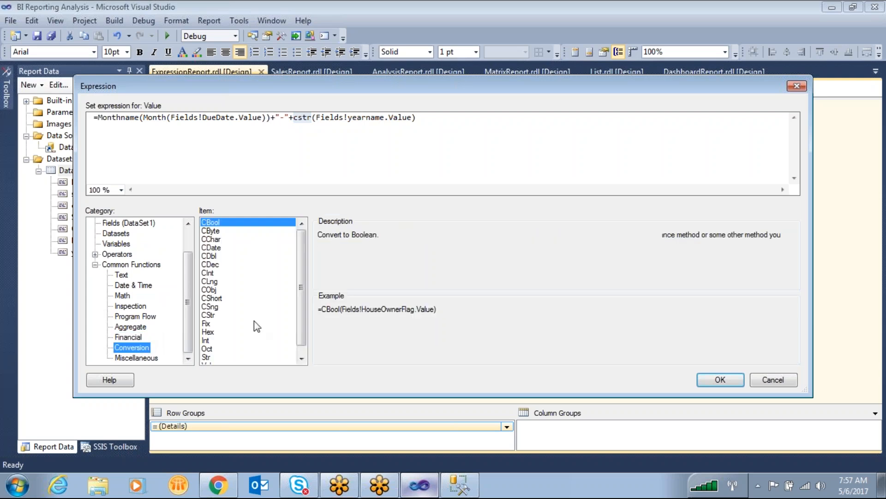
scroll(300, 285, down, 1)
drag(301, 298, 304, 335)
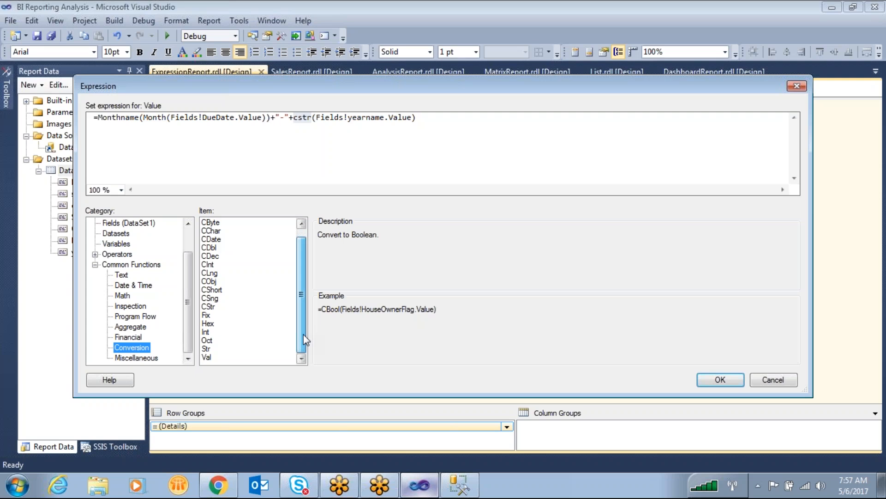
click(233, 307)
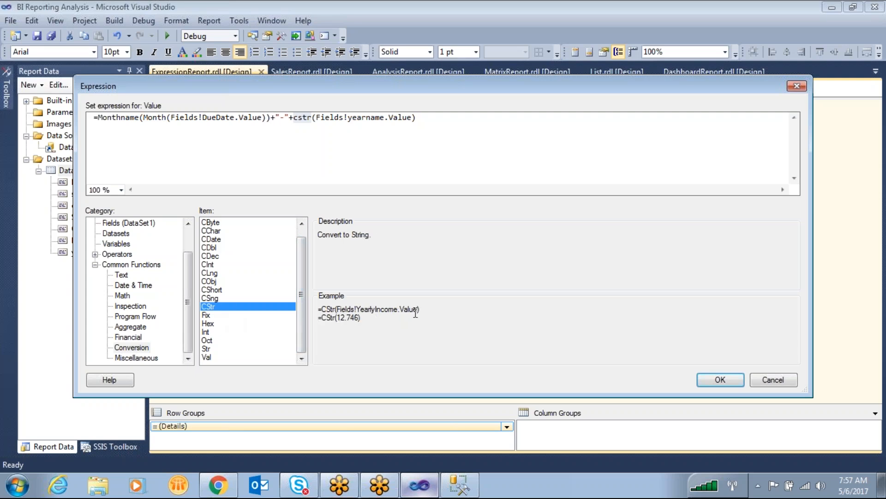
drag(331, 309, 316, 309)
drag(384, 237, 326, 236)
click(440, 314)
drag(421, 309, 344, 310)
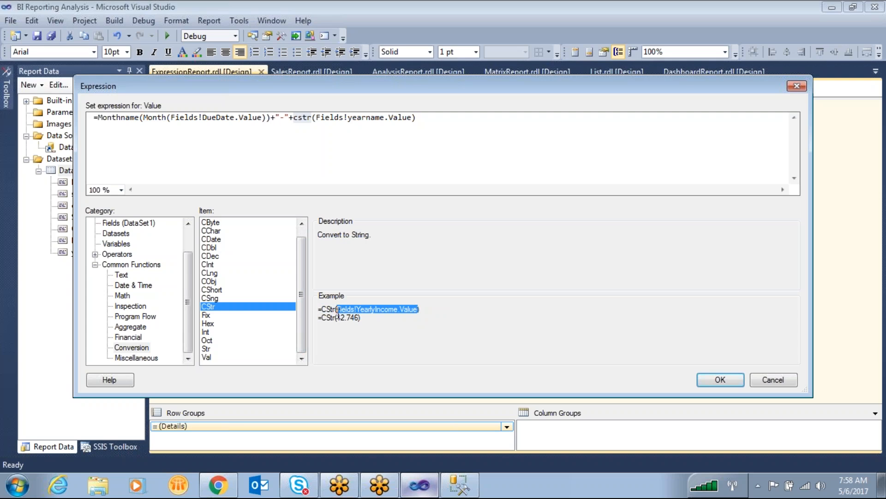
click(357, 330)
drag(381, 320, 262, 320)
- Apply the last column's cstr expression and preview the report's month-year values
click(721, 380)
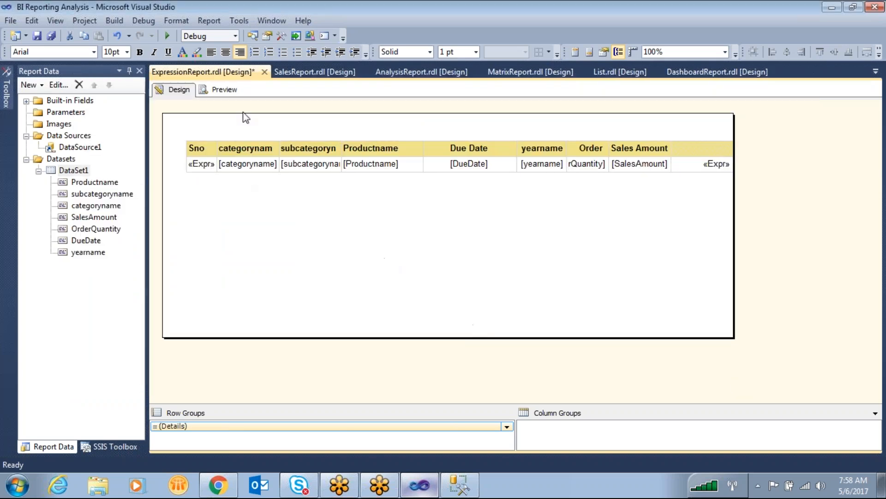
click(223, 90)
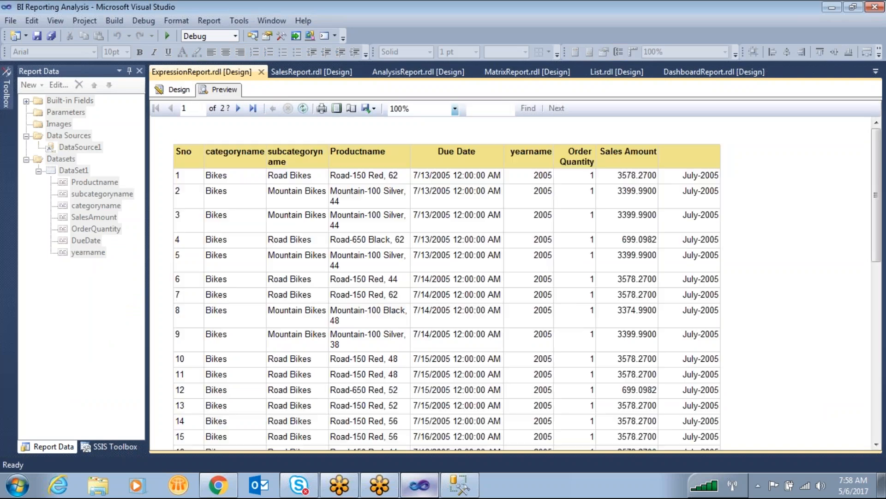
mouse_move(716, 154)
mouse_down()
mouse_move(694, 303)
mouse_move(715, 149)
mouse_up()
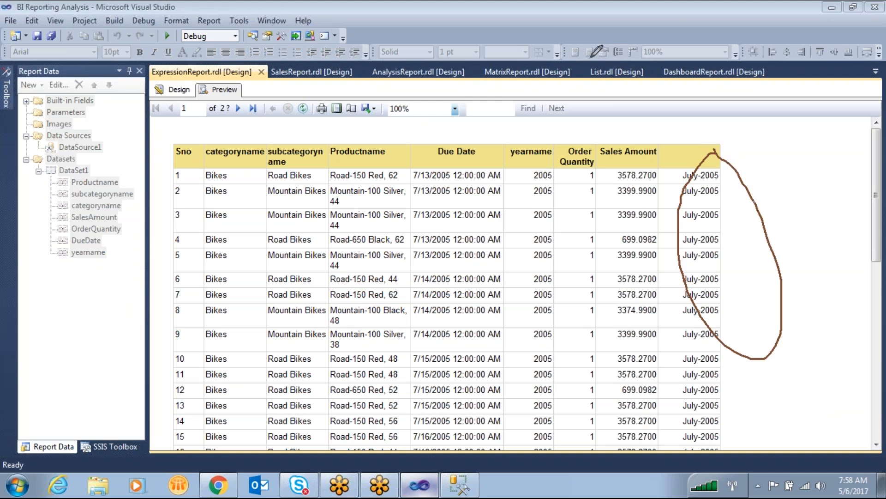
- Switch between the report's design and preview to examine the order of the last column's month-year values
click(182, 94)
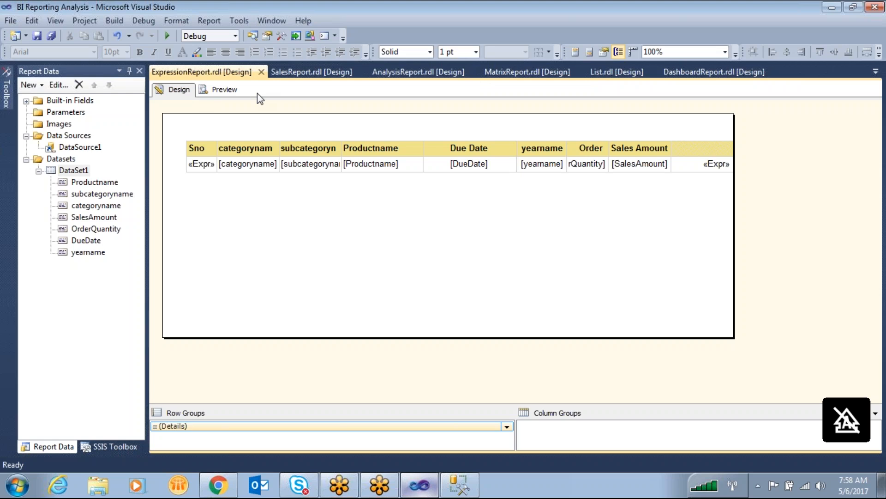
click(222, 92)
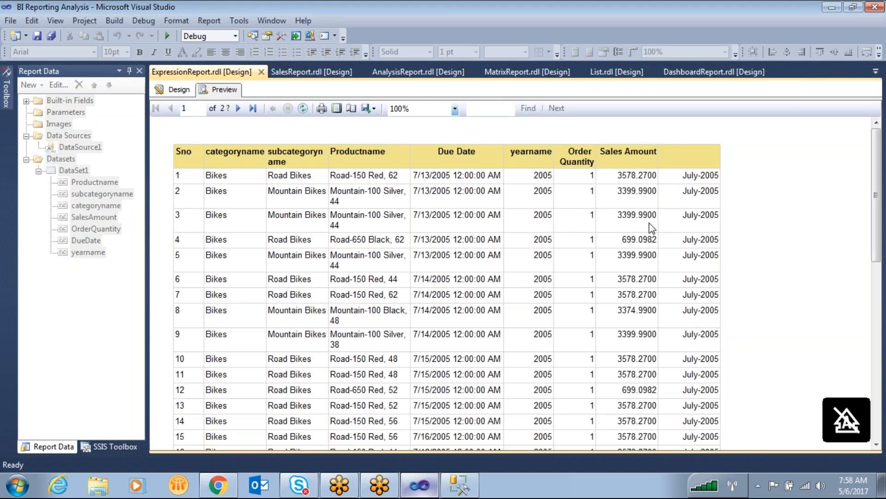
click(176, 92)
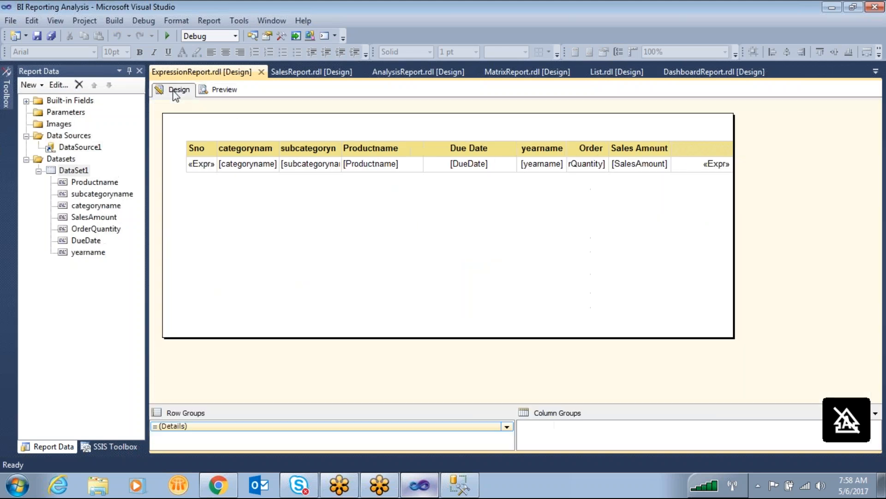
click(218, 90)
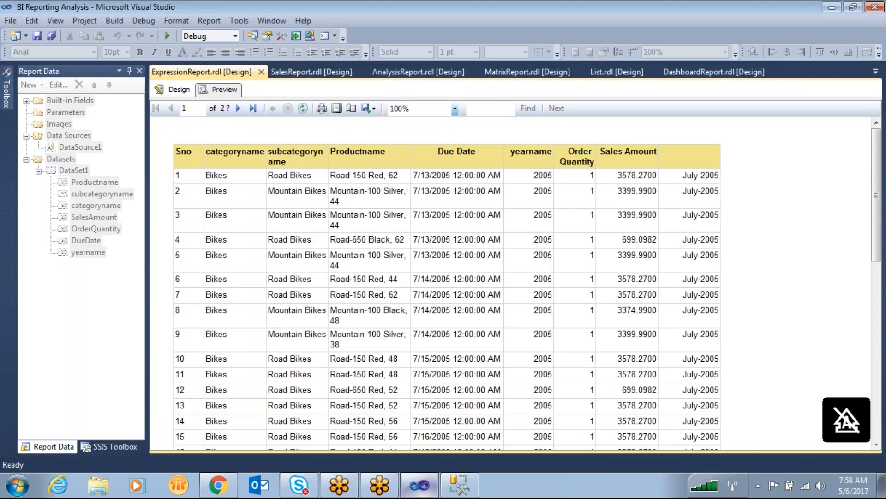
click(578, 45)
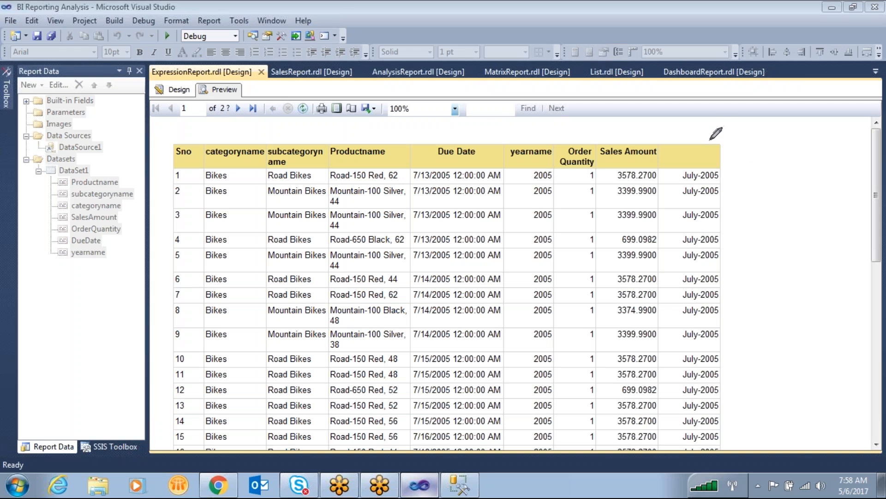
mouse_move(710, 123)
mouse_down()
mouse_move(710, 166)
mouse_move(737, 140)
mouse_up()
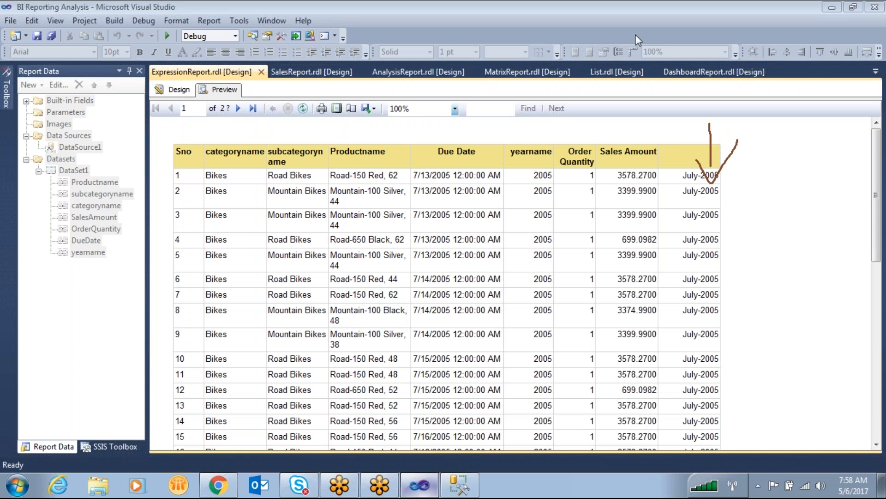
click(667, 40)
click(194, 92)
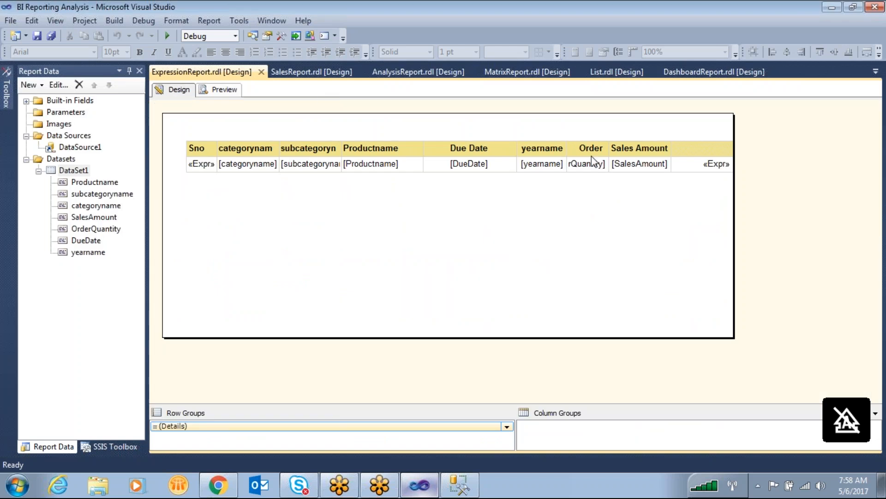
- Copy the entire month-year expression from the last column's detail cell, leaving the expression unchanged
right_click(699, 164)
click(738, 267)
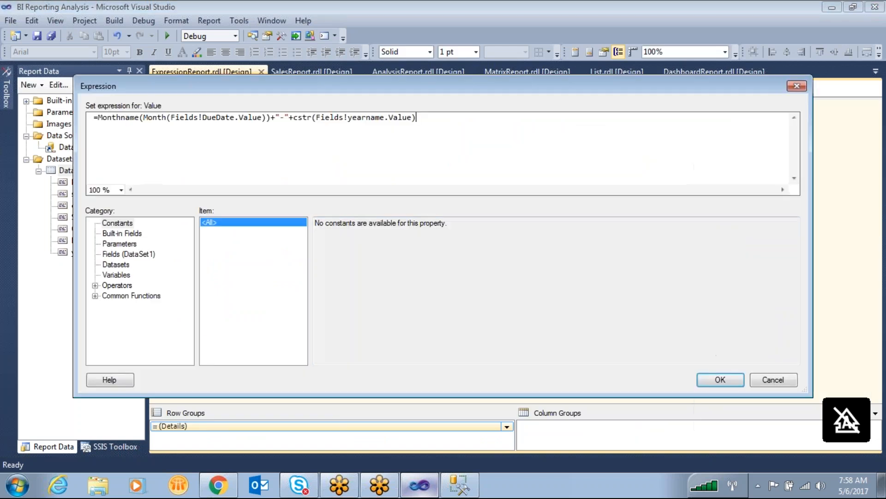
key(ctrl+a)
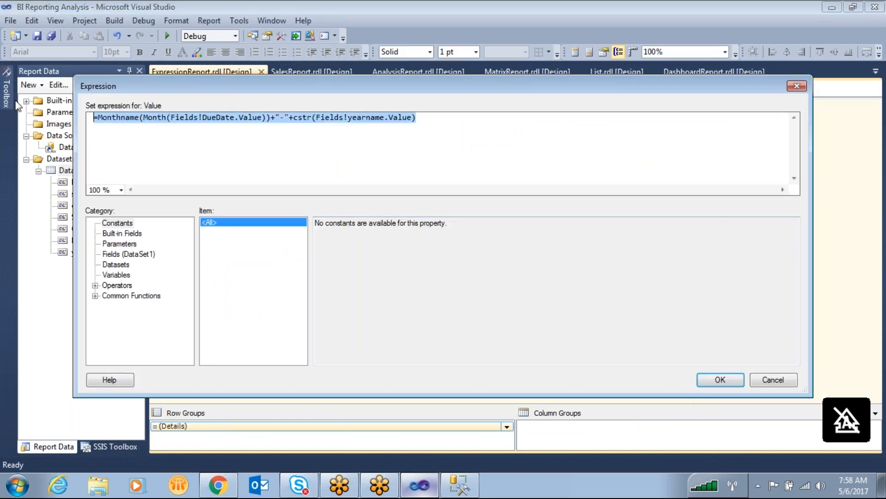
click(781, 379)
click(413, 292)
- Add a sort to the Details row group by =Monthname(Month(Fields!DueDate.Value))+"-"+cstr(Fields!yearname.Value) and preview the report
click(277, 426)
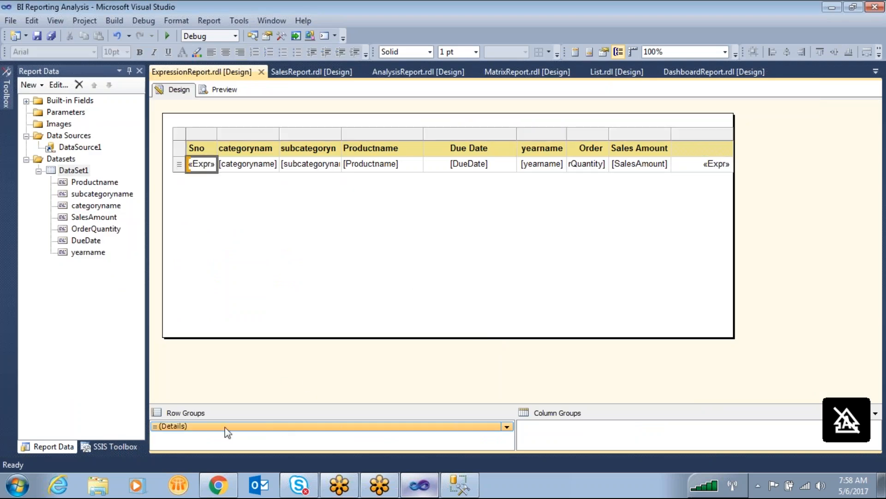
right_click(250, 427)
click(306, 461)
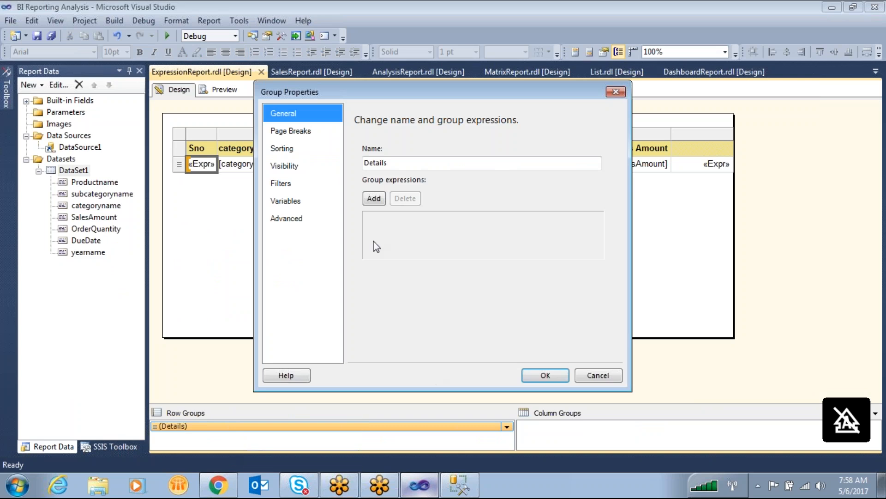
click(283, 149)
click(369, 148)
text(=Fields!yearname.Value)
click(547, 375)
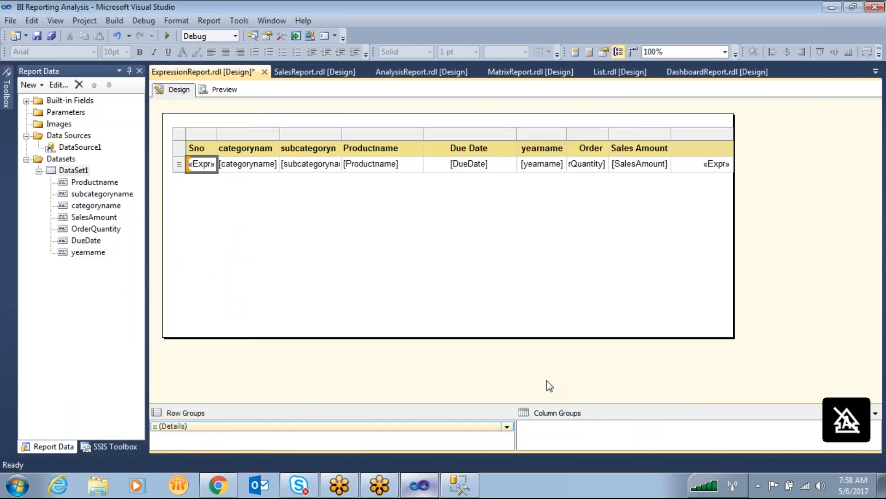
click(217, 95)
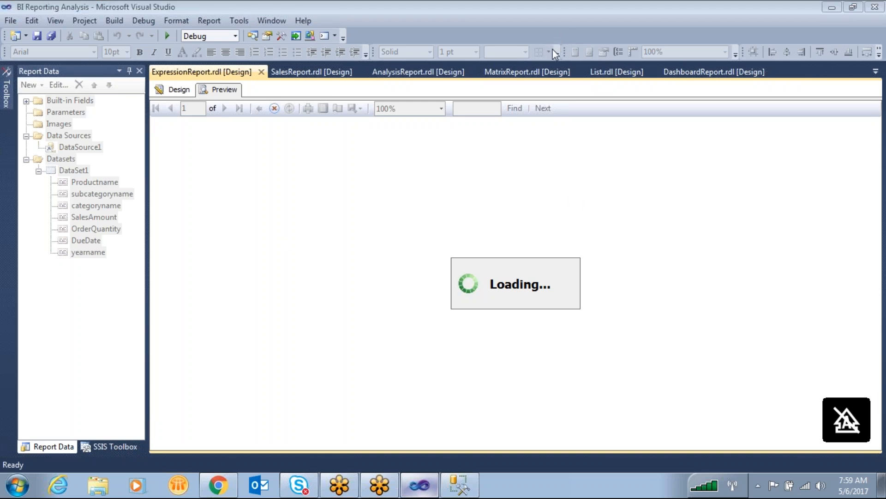
click(180, 92)
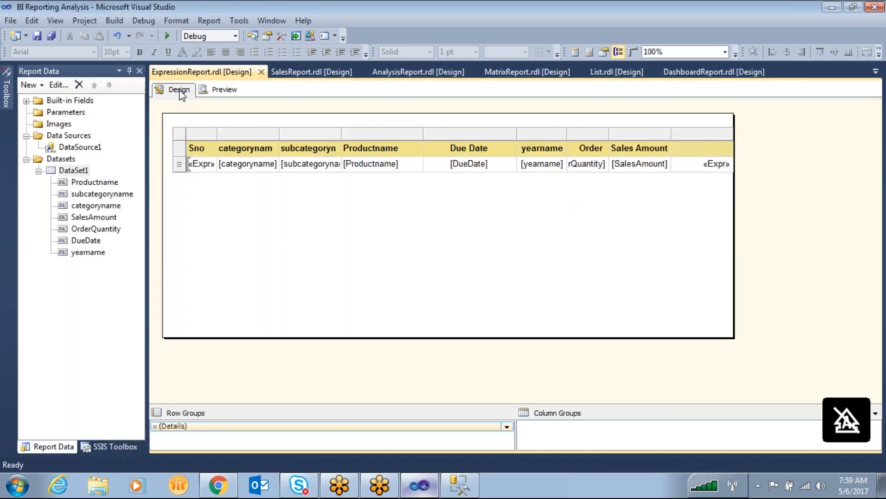
- Reopen the Details row group's sorting options and review the full sort expression without changing it
click(225, 428)
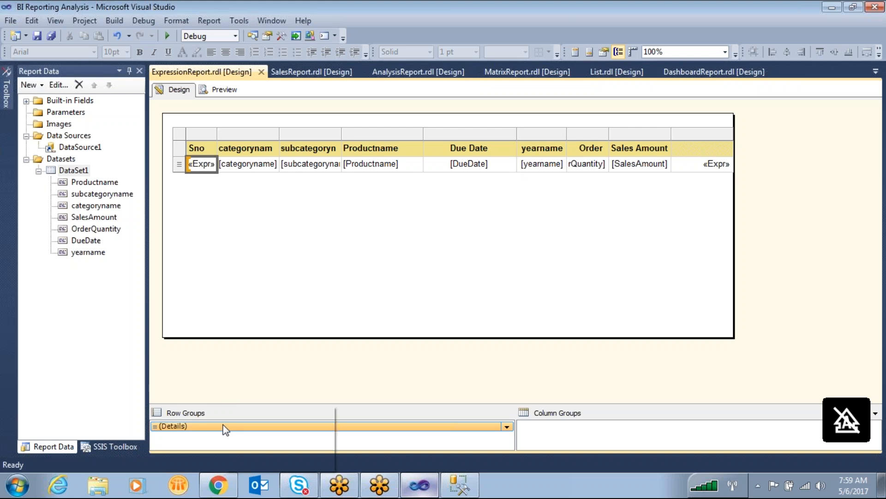
right_click(225, 427)
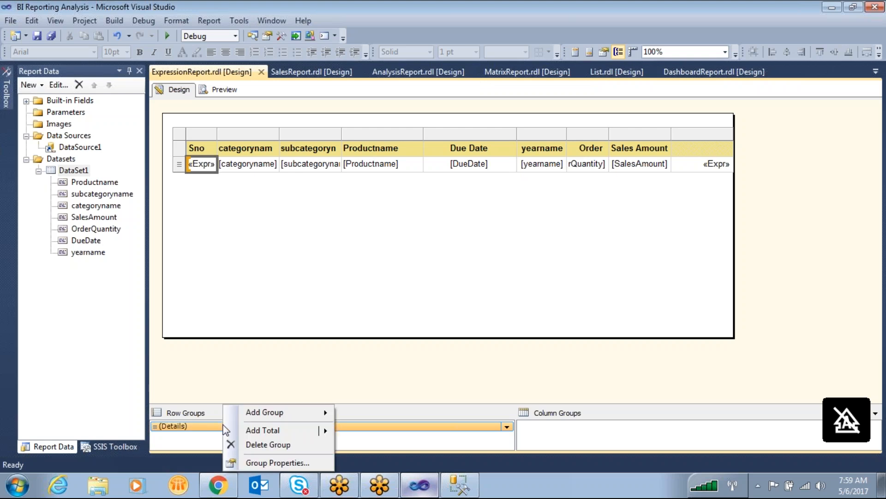
click(258, 464)
click(291, 152)
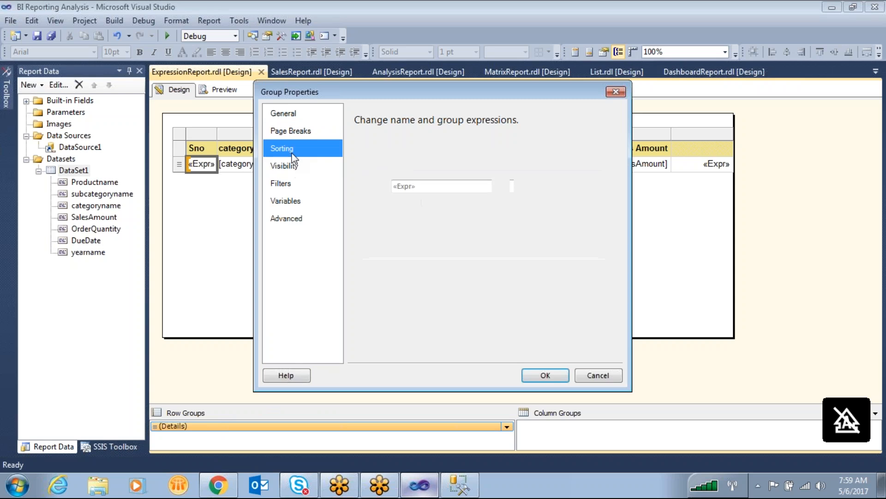
click(539, 187)
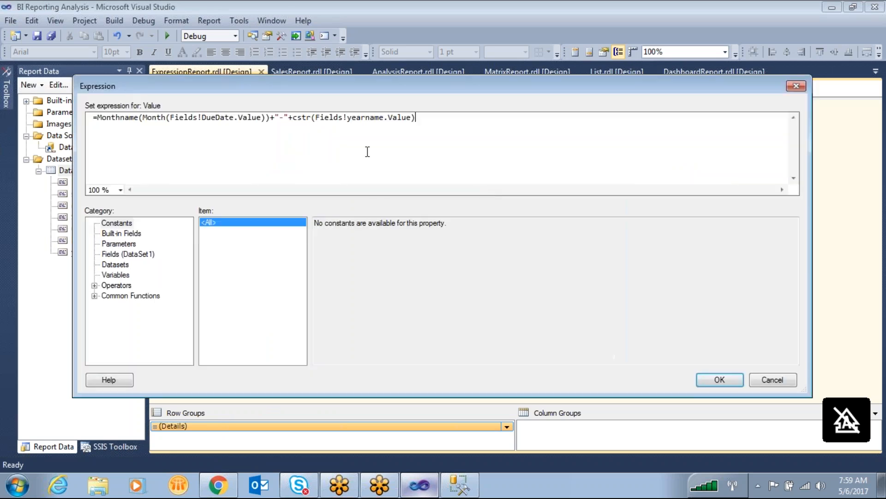
drag(438, 125, 55, 121)
click(772, 379)
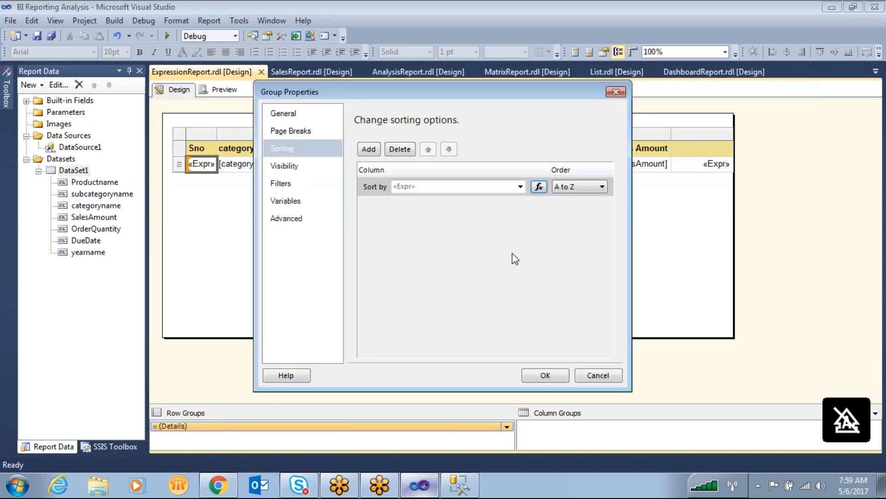
- Set the Details group's sort order to A to Z, apply it and preview the report
click(573, 188)
click(575, 199)
click(579, 189)
click(575, 200)
click(561, 199)
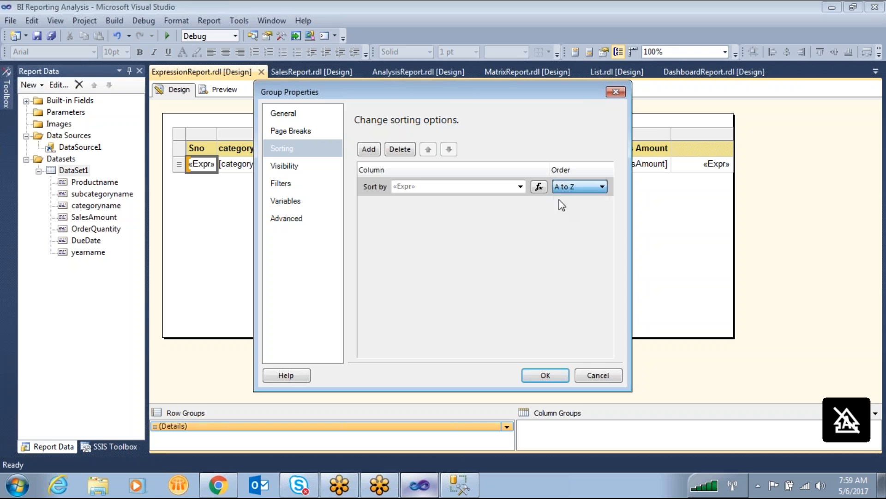
click(560, 374)
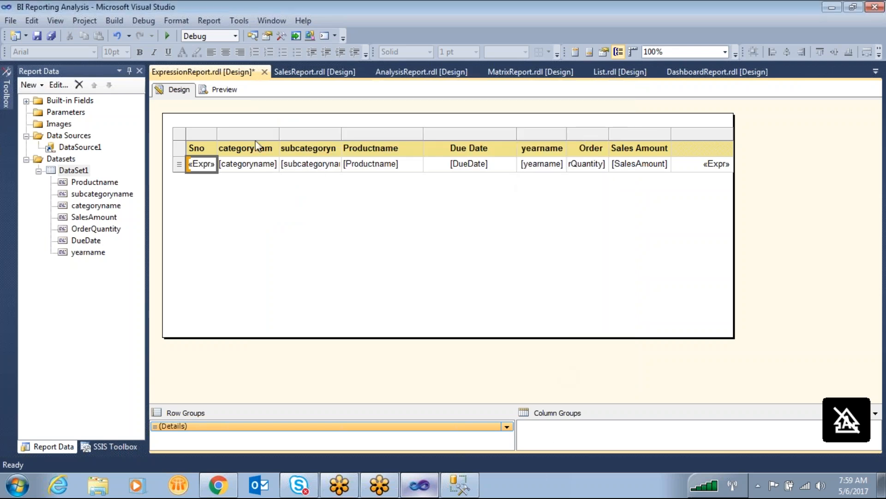
click(231, 92)
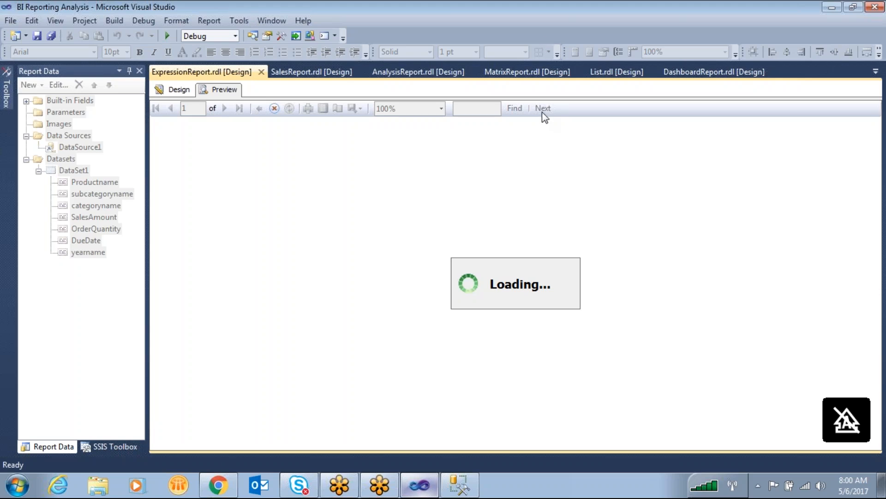
click(181, 91)
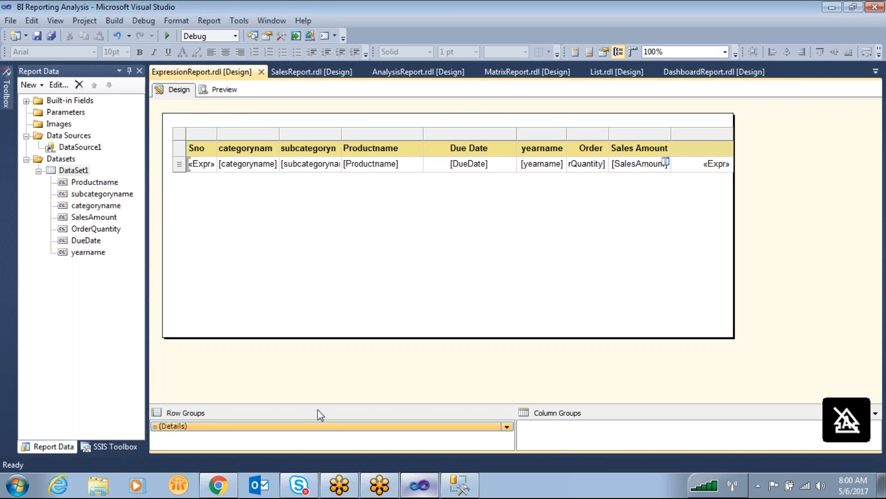
- Shorten the Details group's sort expression to =Month(Fields!DueDate.Value), apply it and preview the report
right_click(316, 425)
click(354, 463)
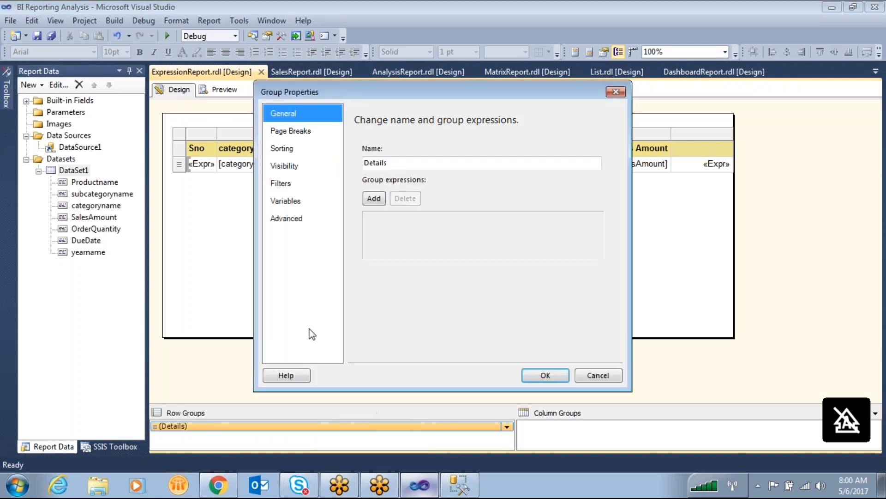
click(277, 148)
click(521, 186)
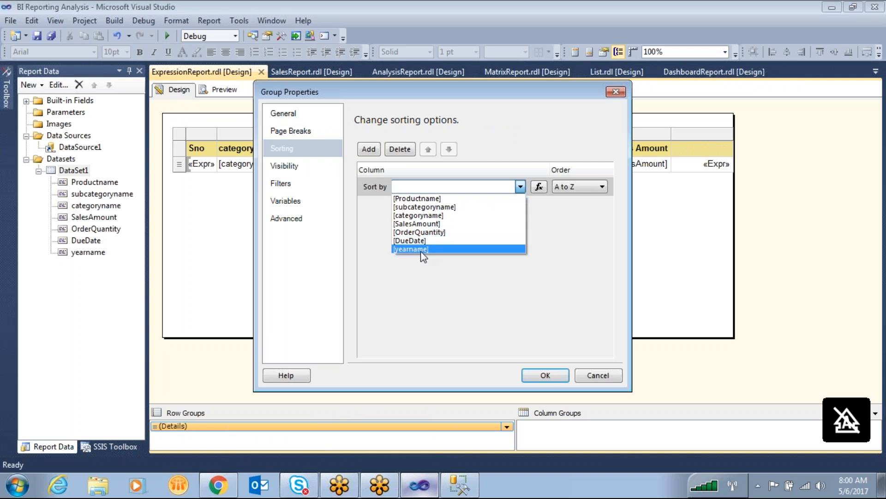
click(545, 187)
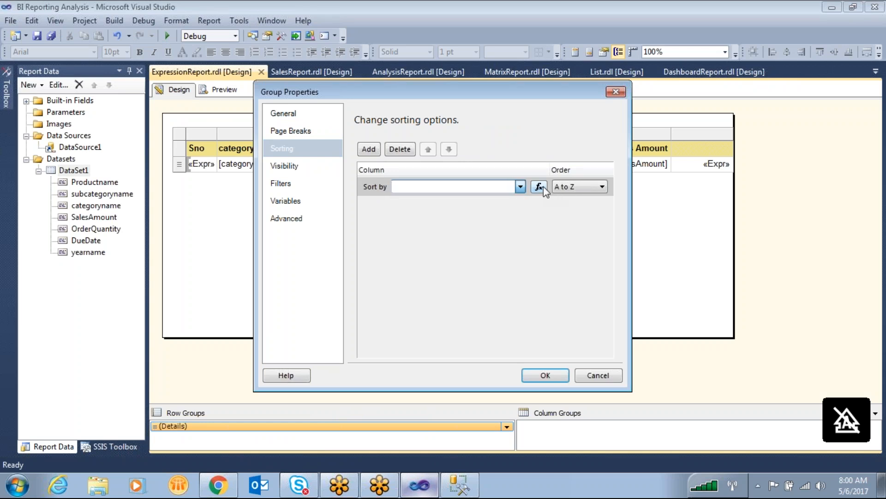
click(533, 187)
drag(430, 121, 266, 121)
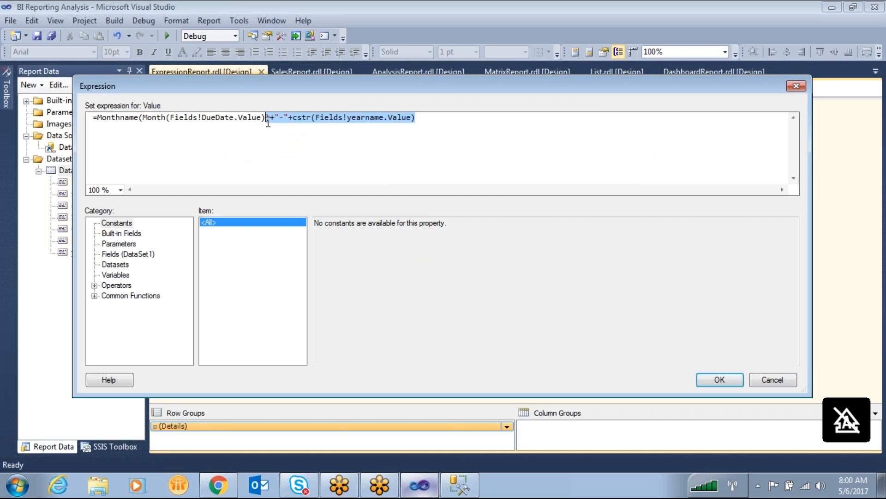
key(Delete)
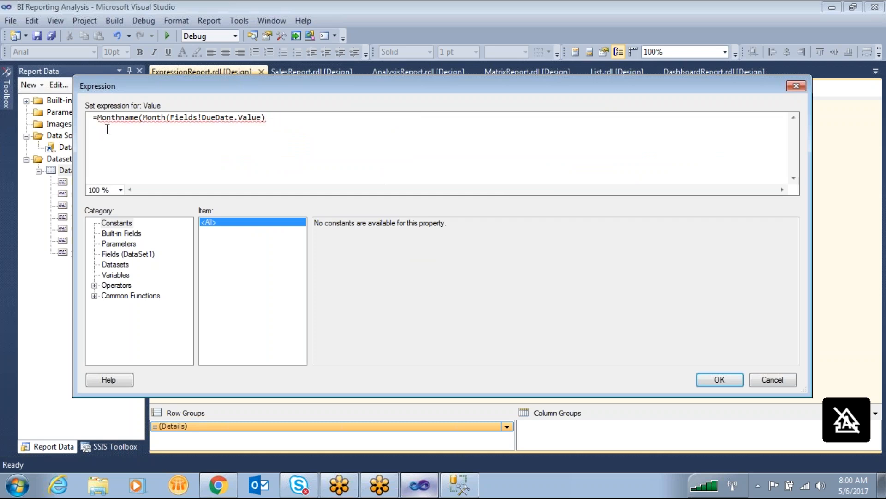
click(141, 118)
key(BackSpace)
key(BackSpace)
key(BackSpace)
key(BackSpace)
key(BackSpace)
key(BackSpace)
key(BackSpace)
key(BackSpace)
key(BackSpace)
key(BackSpace)
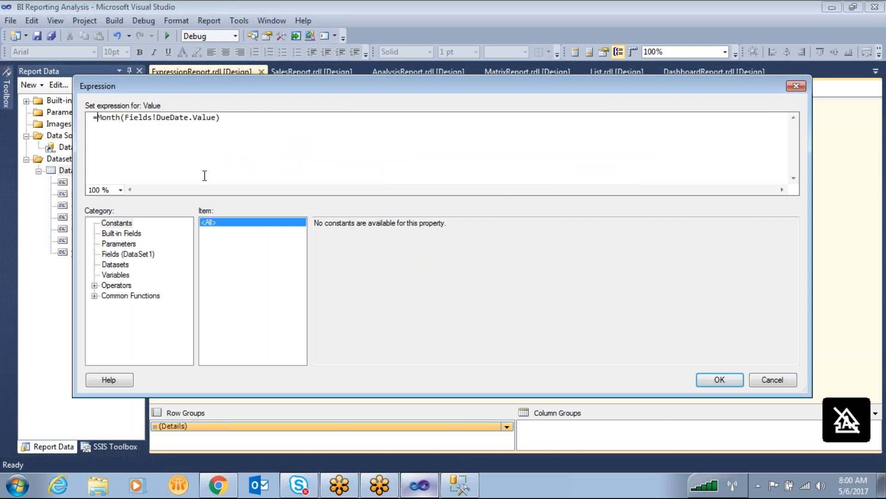
click(719, 380)
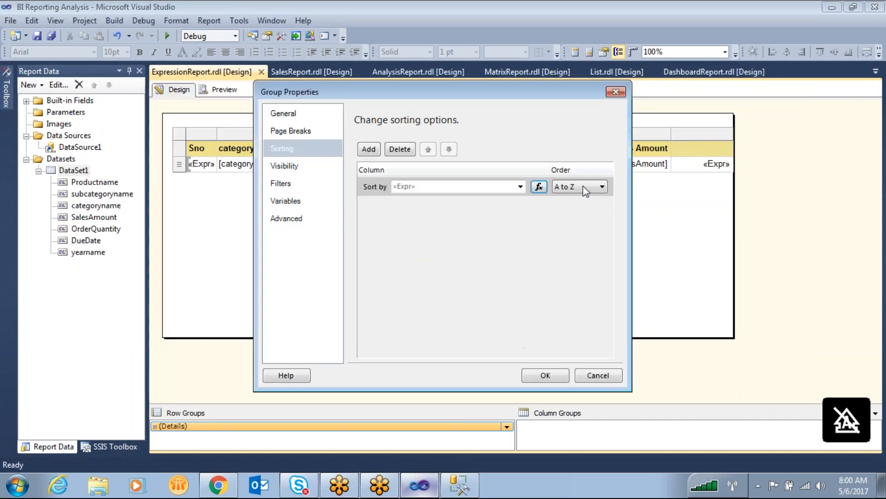
click(546, 375)
click(203, 91)
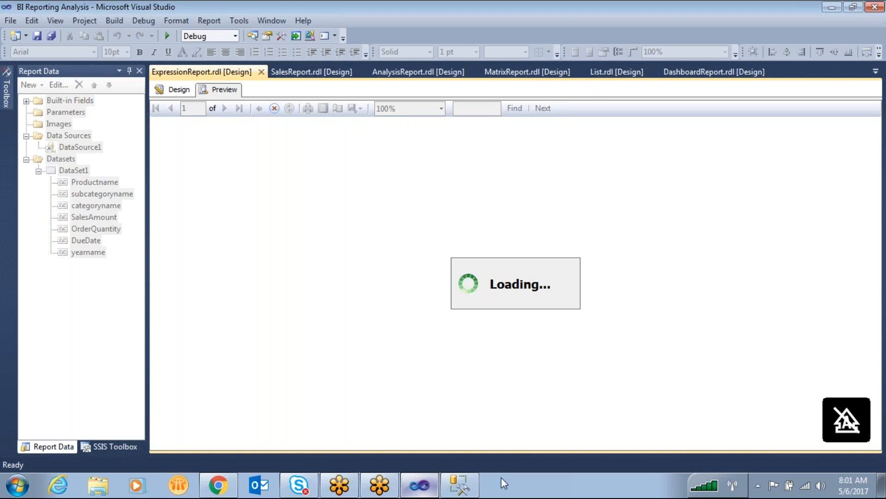
- Switch to SQL Server Management Studio and add month(duedate) as monthnumber after yearname in the first query's SELECT list
click(478, 486)
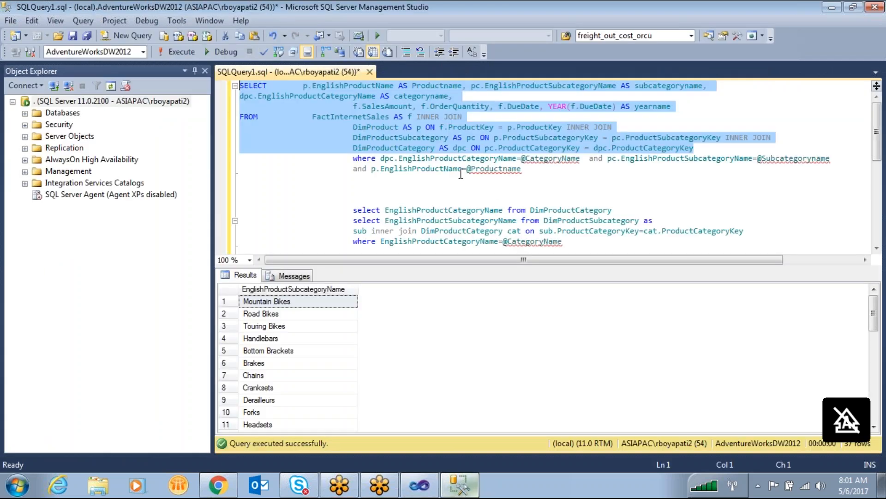
click(418, 130)
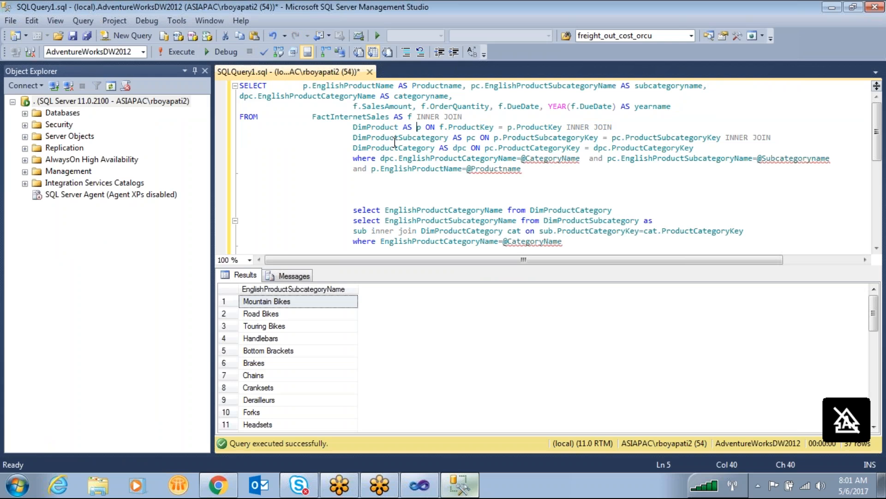
click(694, 105)
text(,month()
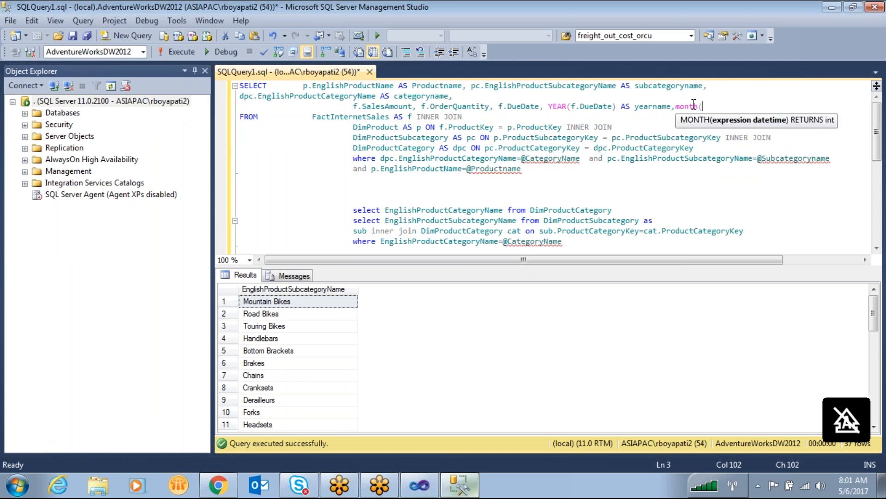
text(duedate) as)
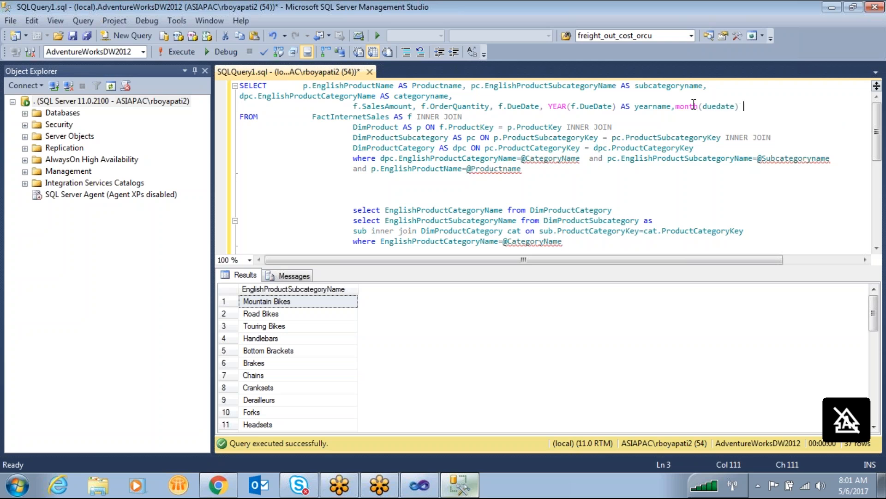
text( monthnumber)
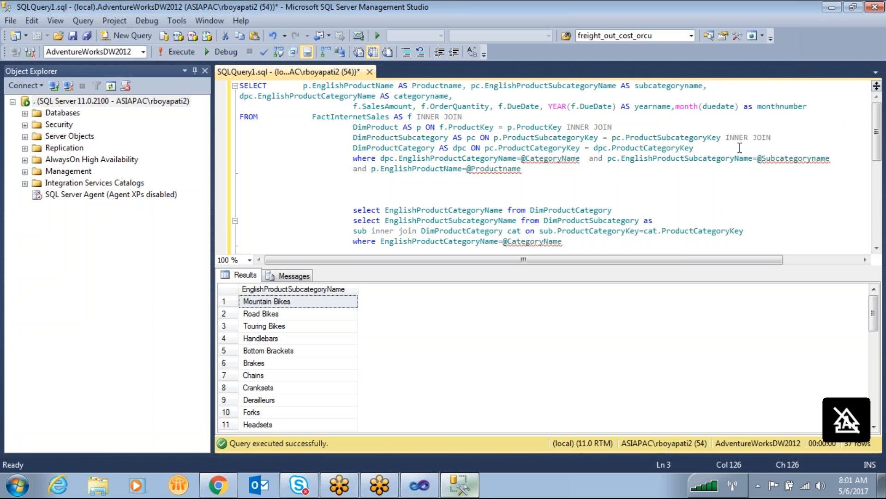
- Copy the first query from SELECT through the DimProductCategory join, leaving out its where clause
drag(738, 148, 199, 83)
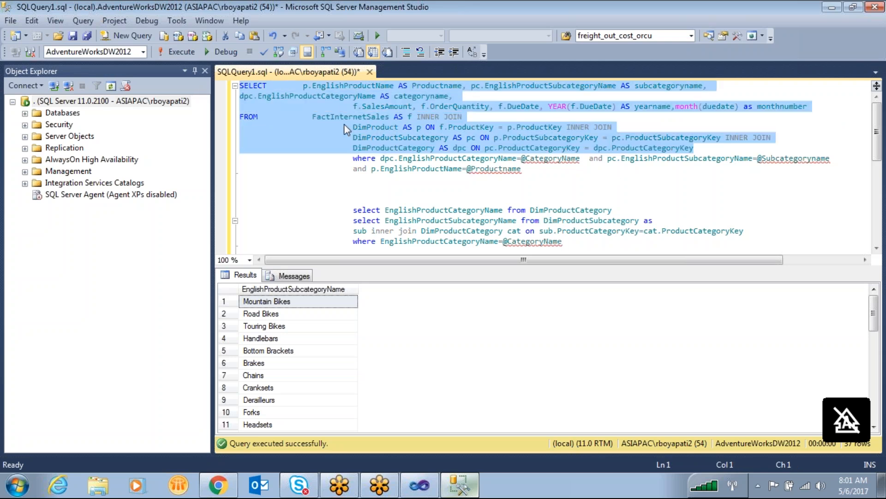
right_click(344, 123)
click(377, 147)
- Switch to Visual Studio and replace DataSet1's entire query text with the copied query
click(419, 485)
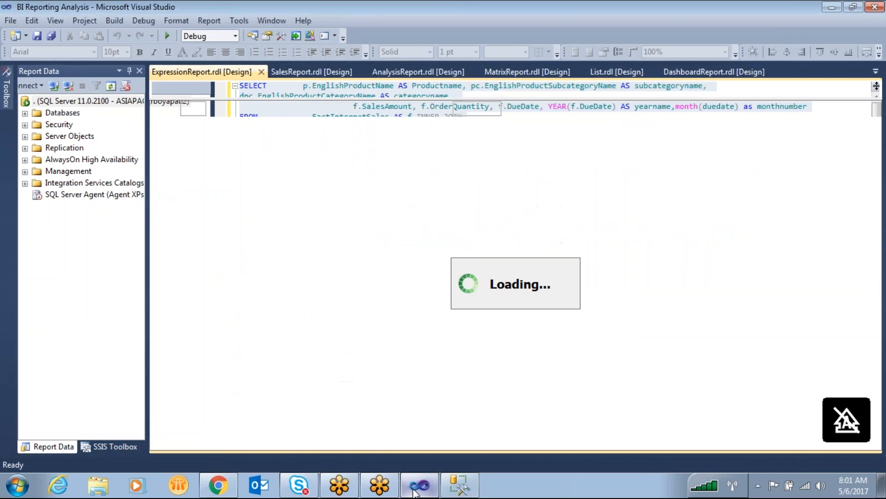
click(81, 172)
right_click(82, 172)
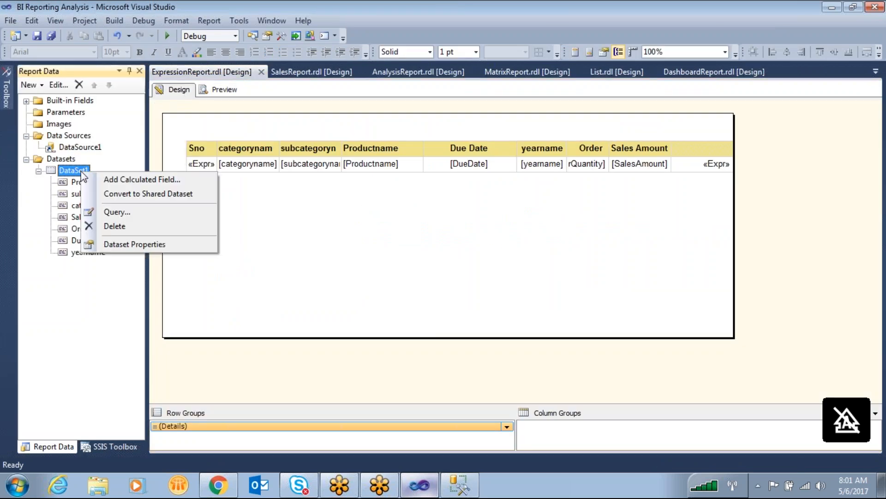
click(165, 245)
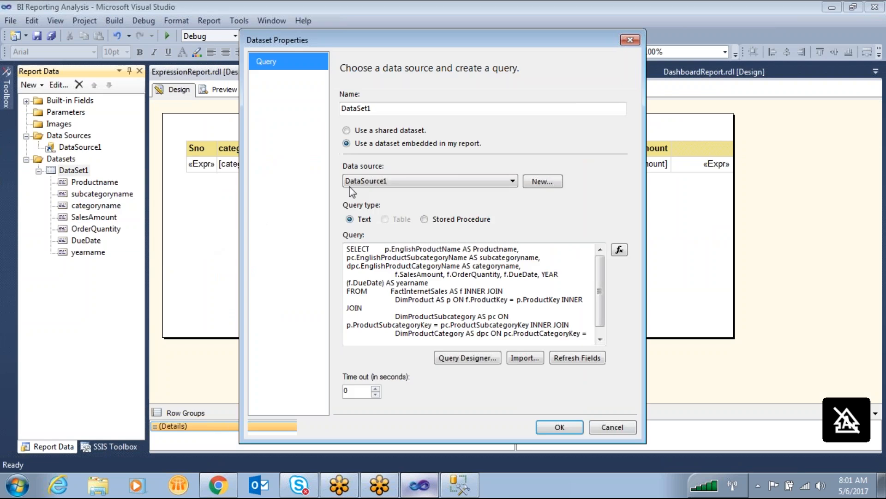
click(470, 318)
key(ctrl+a)
key(ctrl+v)
click(550, 426)
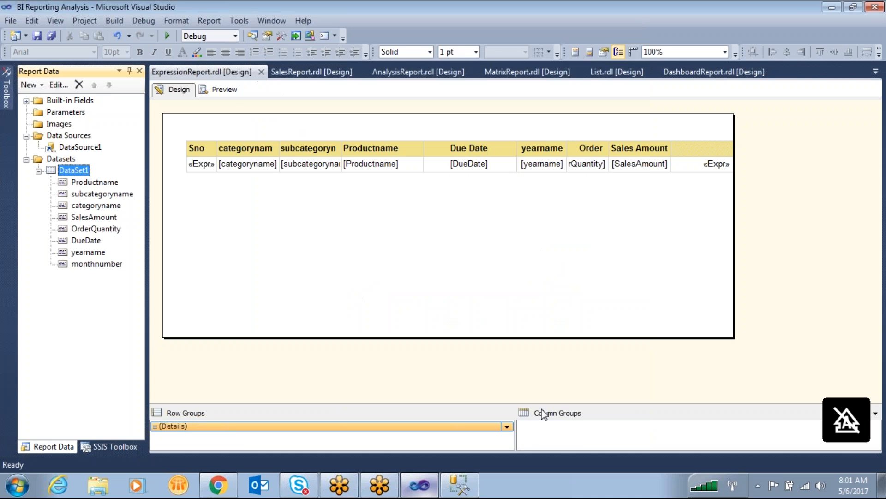
- Change the Details row group's sort column to [monthnumber], apply it and preview the report
click(96, 264)
click(636, 183)
right_click(332, 427)
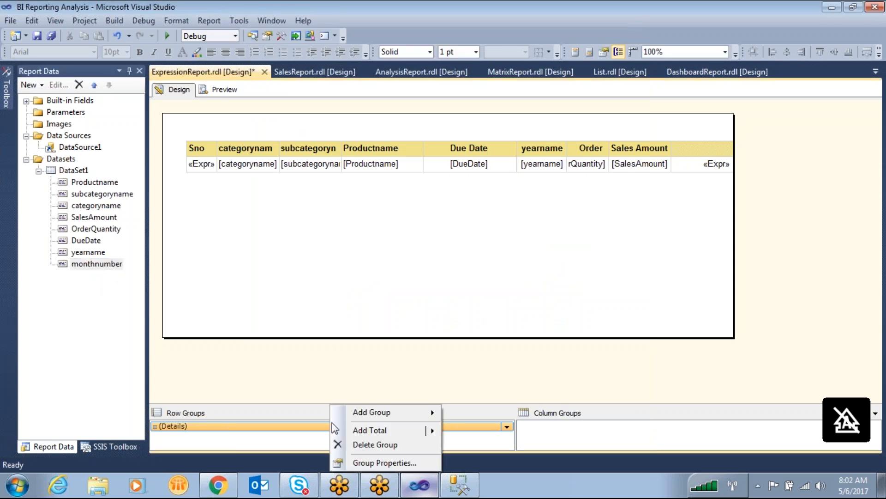
click(393, 461)
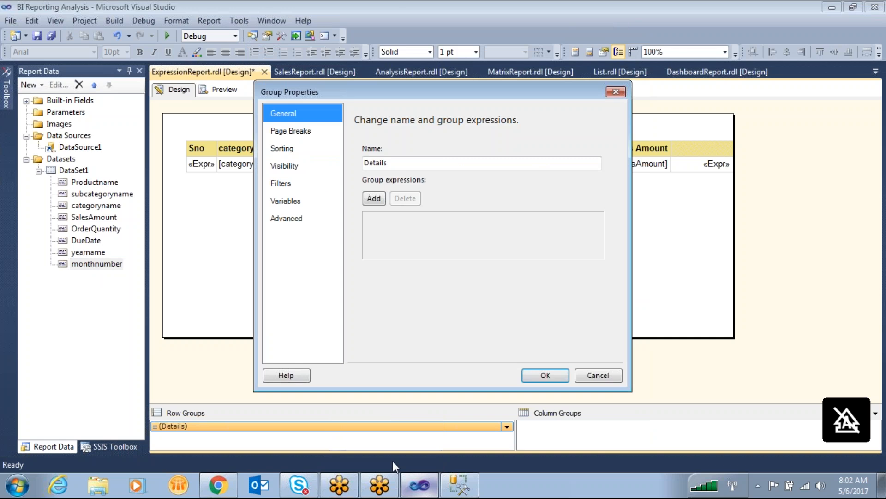
click(296, 147)
click(522, 186)
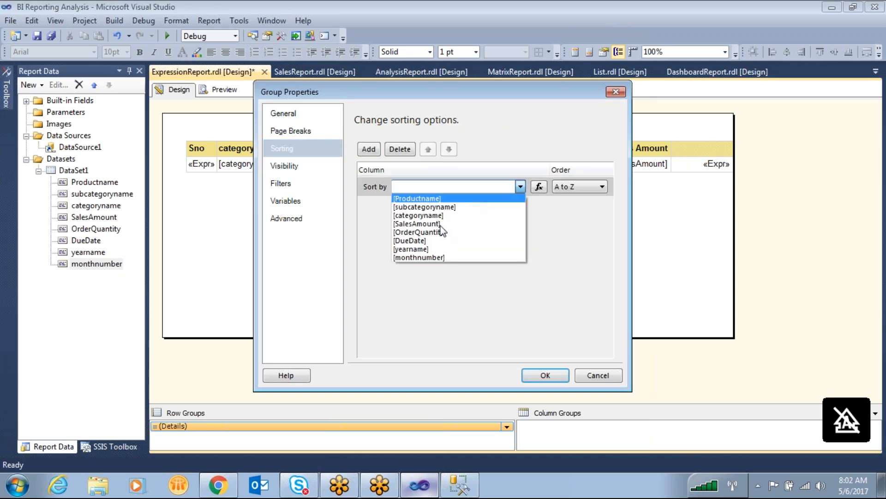
click(430, 256)
click(561, 374)
click(226, 92)
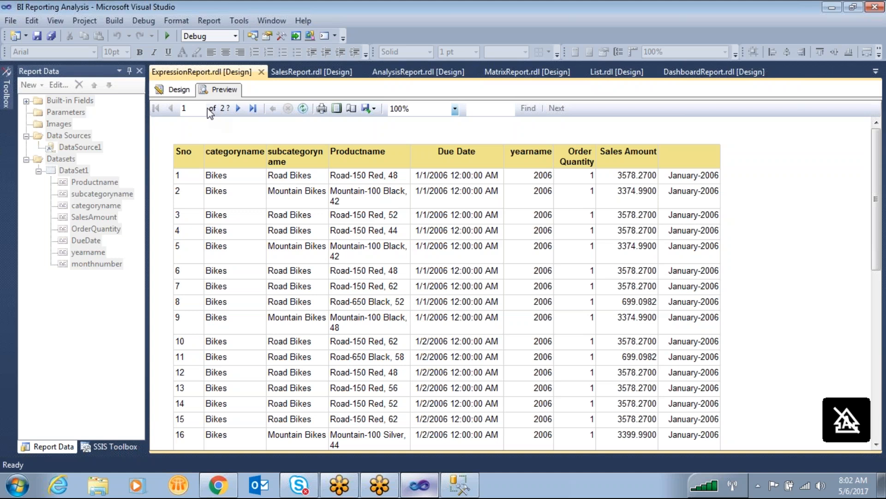
- Move the whole table to the left edge of the report body and preview the report
click(177, 90)
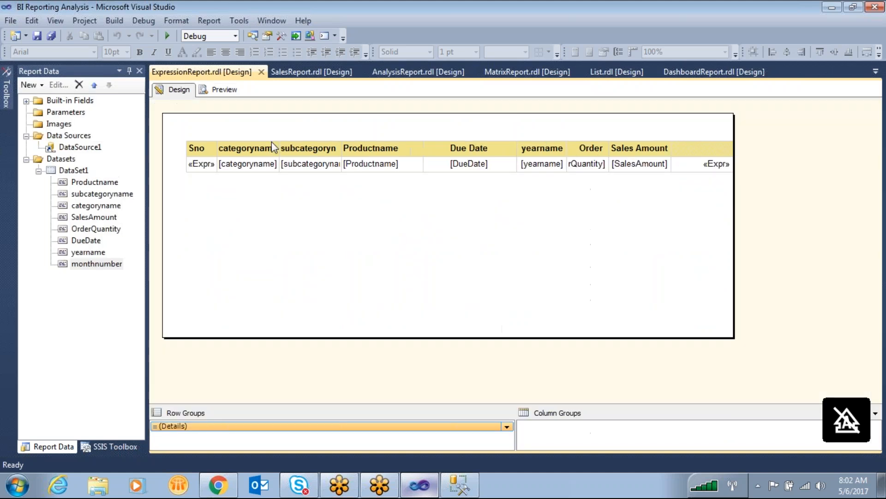
click(249, 164)
click(196, 141)
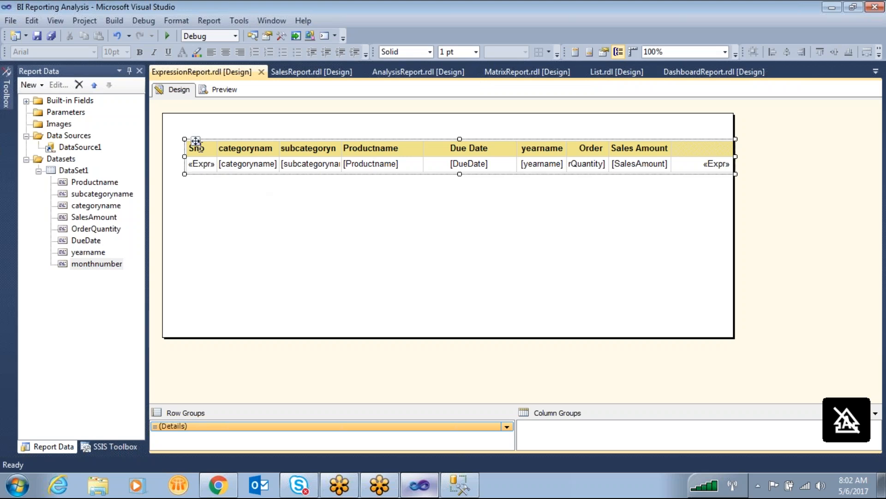
click(212, 91)
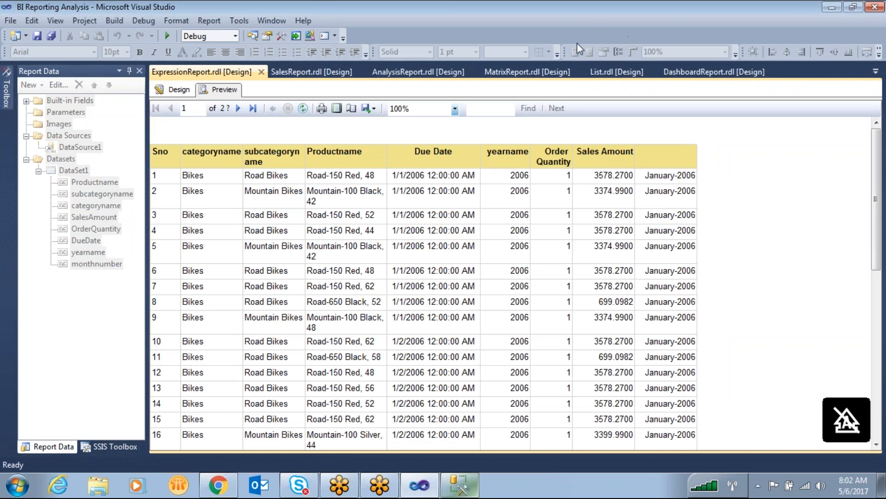
mouse_move(522, 165)
mouse_down()
mouse_move(519, 183)
mouse_move(537, 163)
mouse_up()
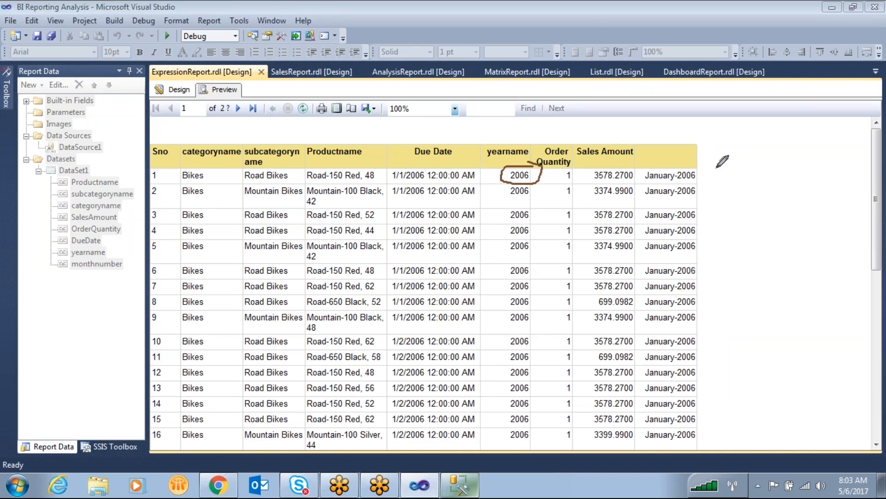
mouse_move(705, 167)
mouse_down()
mouse_move(710, 183)
mouse_move(772, 169)
mouse_move(774, 160)
mouse_move(707, 166)
mouse_move(736, 174)
mouse_move(757, 160)
mouse_move(805, 159)
mouse_move(809, 150)
mouse_move(838, 162)
mouse_up()
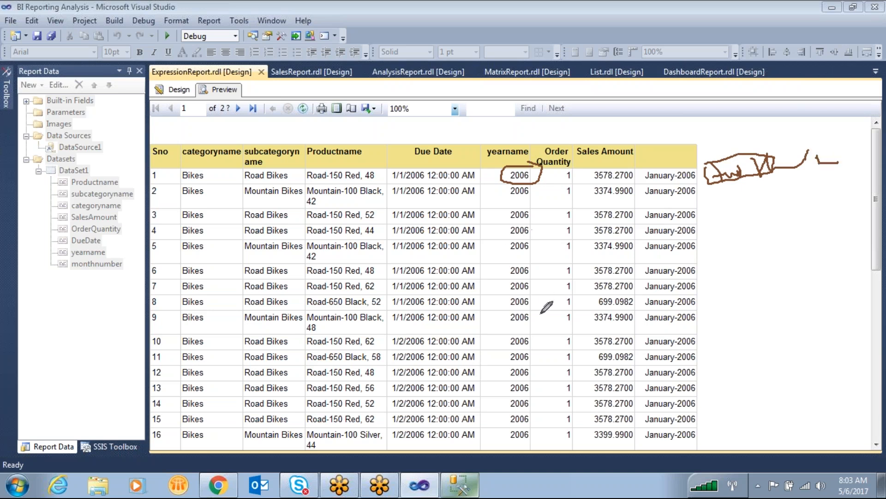
mouse_move(728, 230)
mouse_down()
mouse_move(735, 206)
mouse_move(757, 213)
mouse_move(825, 184)
mouse_up()
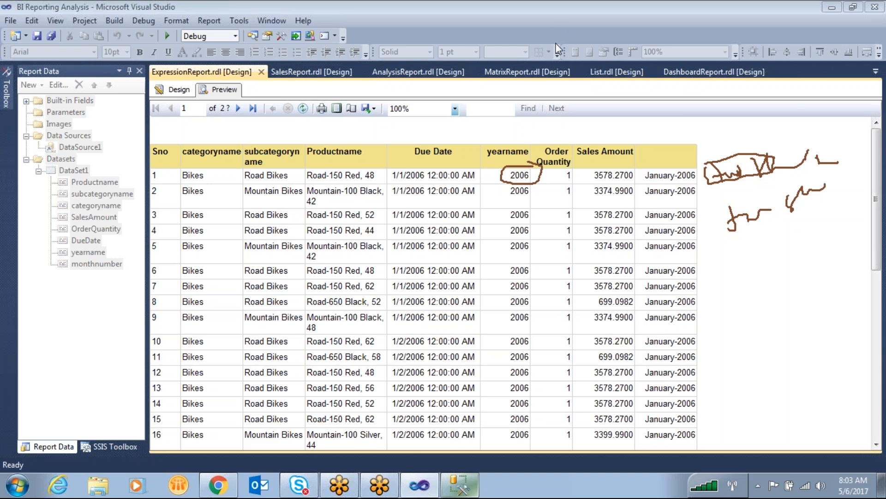
key(Caps_Lock)
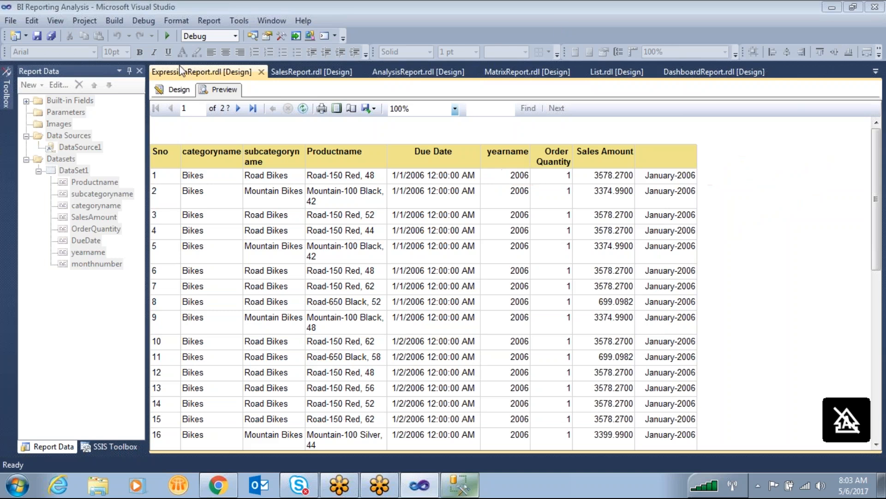
- Return to the report design and start a fresh expression in the last column's cell with only an equals sign
click(186, 90)
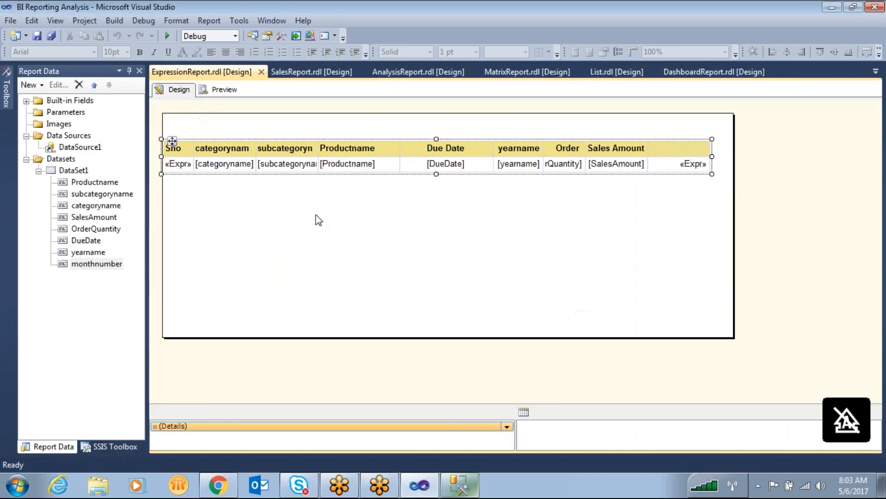
click(690, 153)
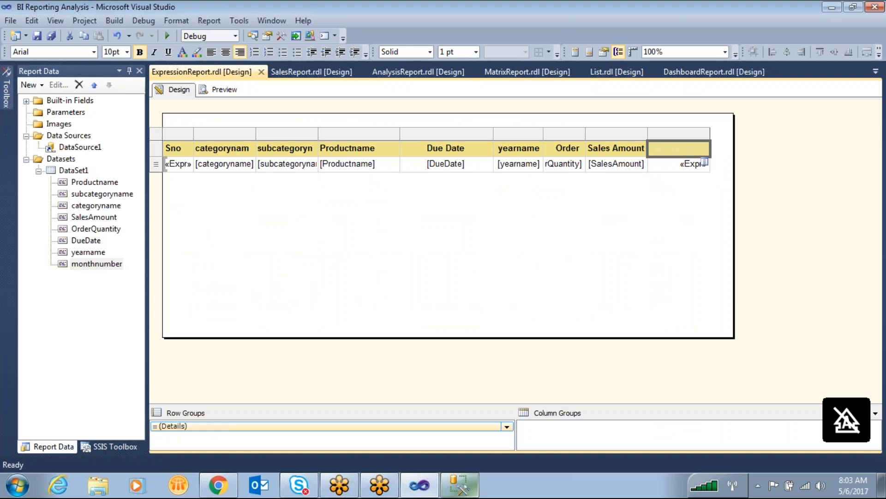
right_click(676, 160)
click(729, 270)
drag(417, 116, 93, 115)
key(Delete)
text(=)
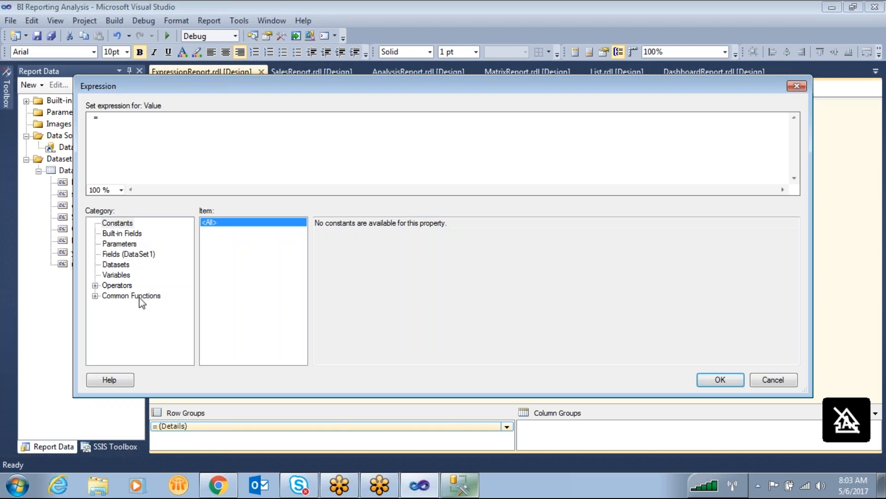
- Browse the common function categories of the expression editor and look up the Switch function under Program Flow
click(95, 296)
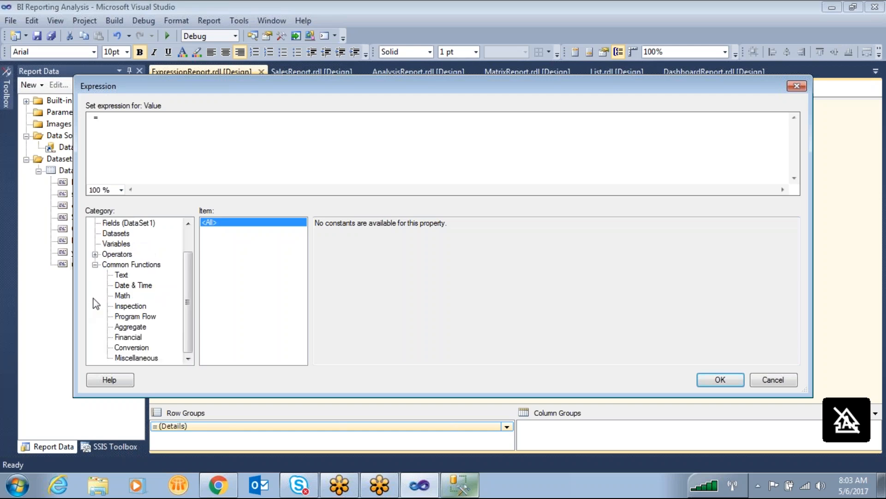
click(129, 317)
click(138, 357)
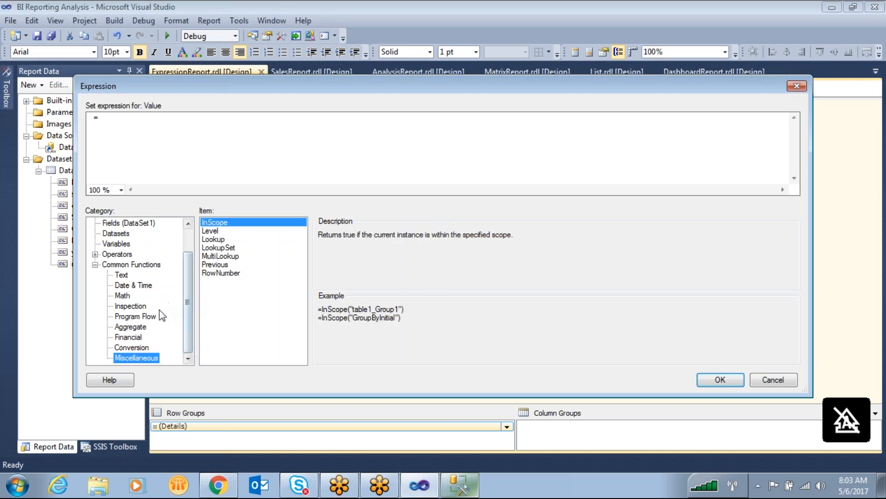
click(144, 346)
click(139, 336)
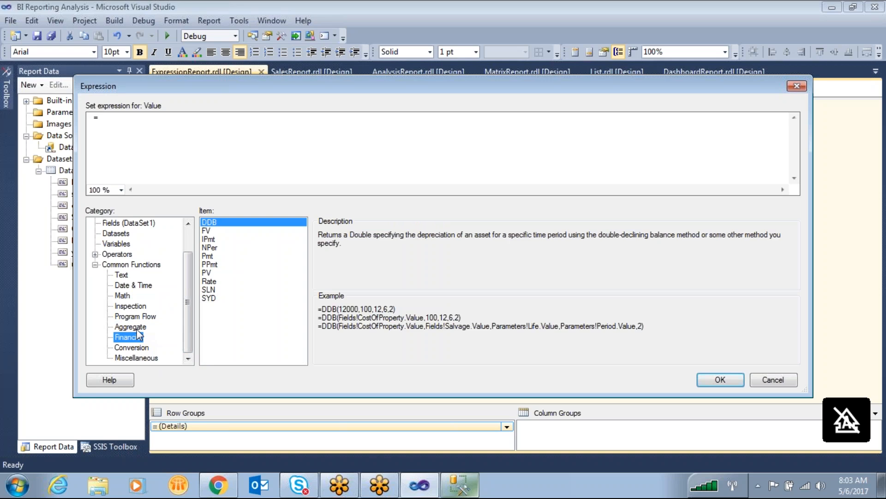
click(137, 329)
click(135, 317)
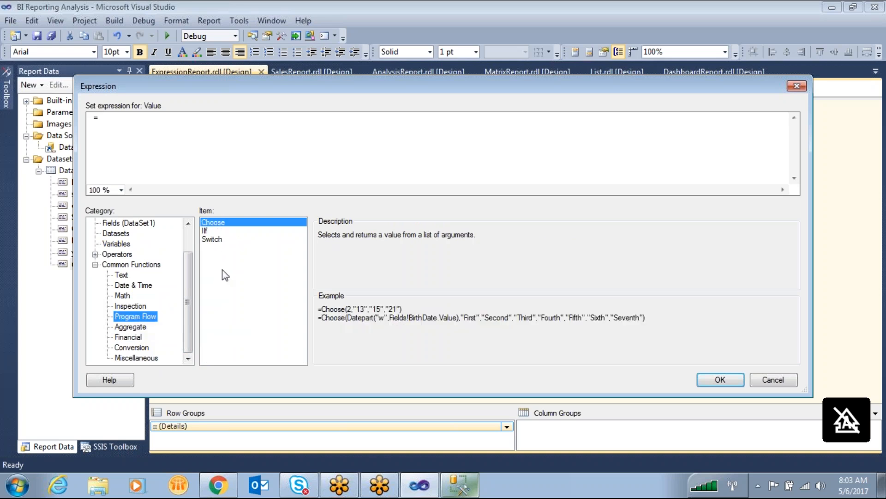
click(216, 239)
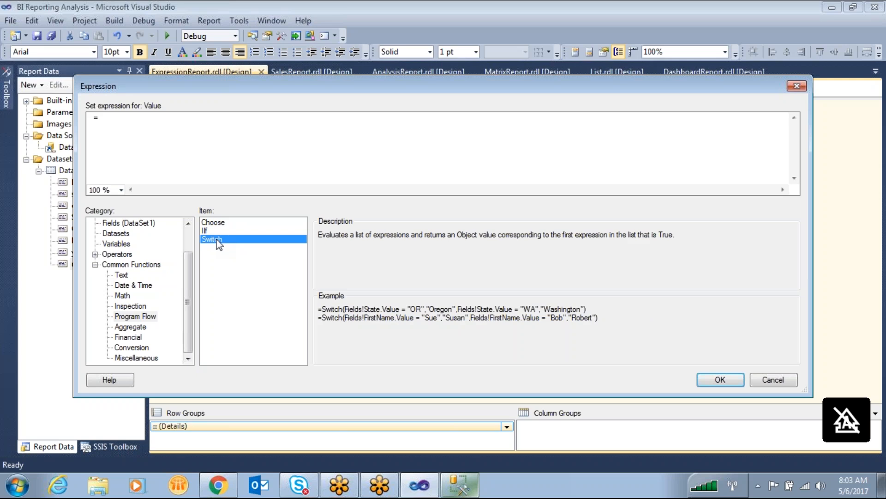
- Examine the Switch function's description and its State example, including each condition and its matching result
drag(317, 237, 684, 235)
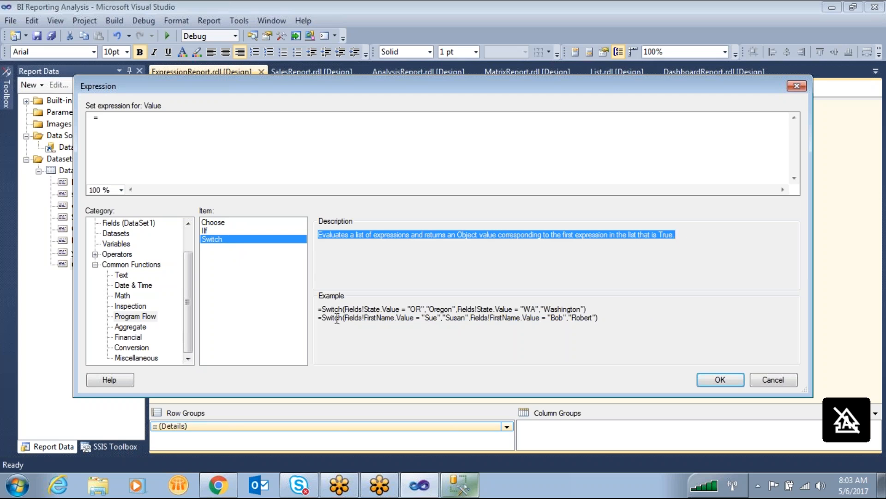
drag(320, 306, 590, 289)
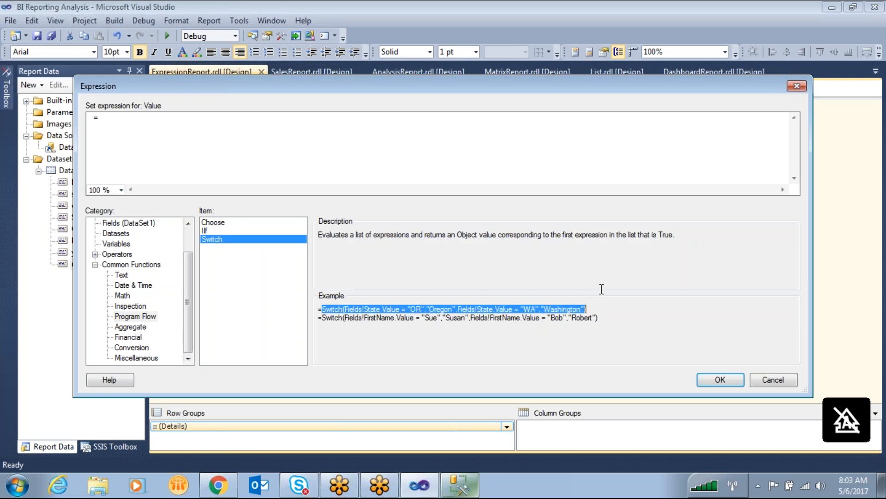
drag(416, 317, 435, 318)
double_click(333, 309)
click(411, 309)
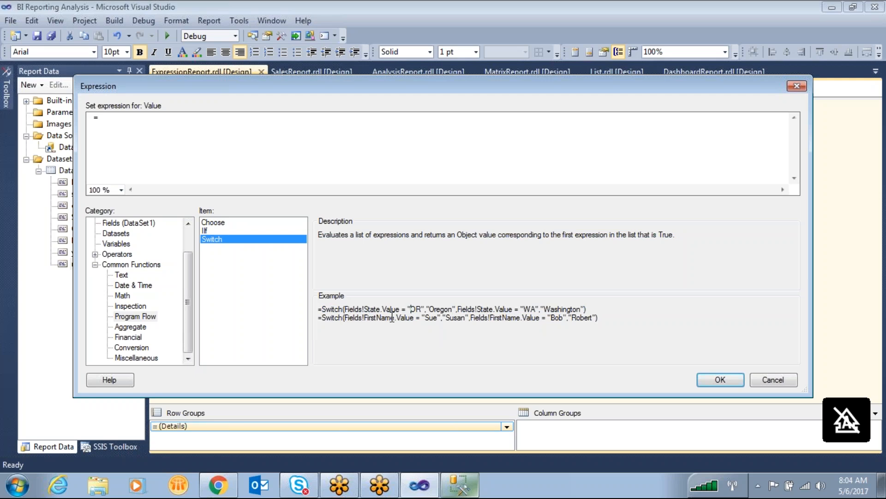
drag(347, 309, 403, 306)
mouse_move(423, 309)
mouse_down()
mouse_move(412, 319)
mouse_move(443, 309)
mouse_move(434, 310)
mouse_up()
drag(540, 309, 526, 309)
drag(585, 309, 544, 309)
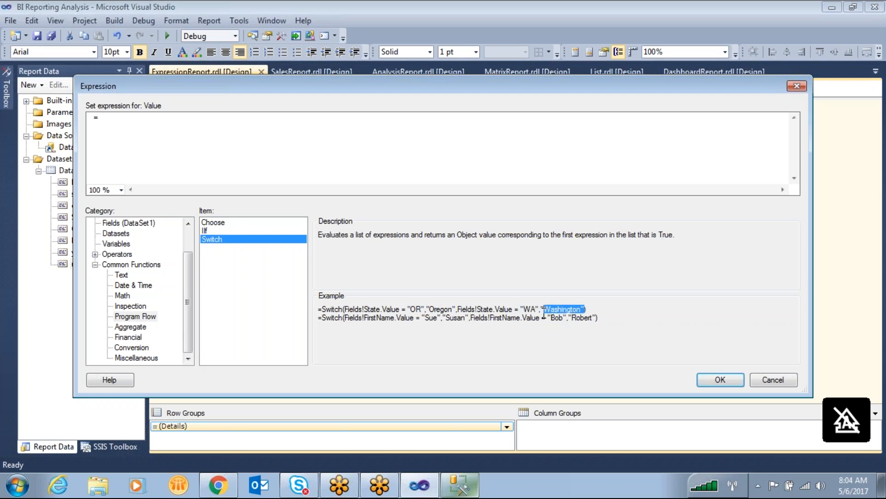
- Insert the yearname field from DataSet1 followed by an equals sign, and open a switch( function before it
drag(183, 267, 185, 245)
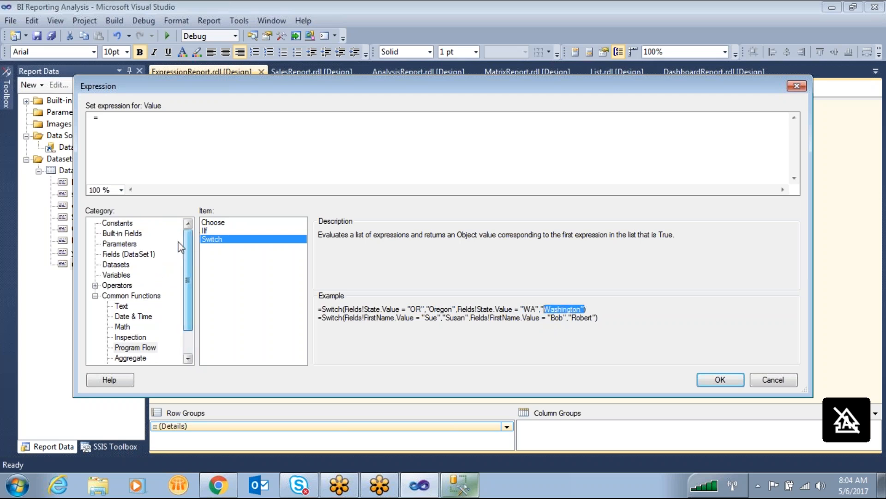
click(152, 255)
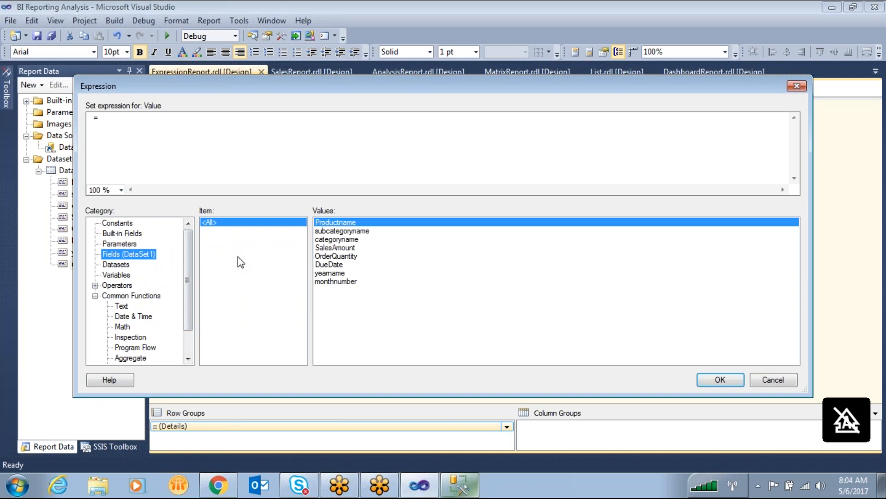
double_click(342, 273)
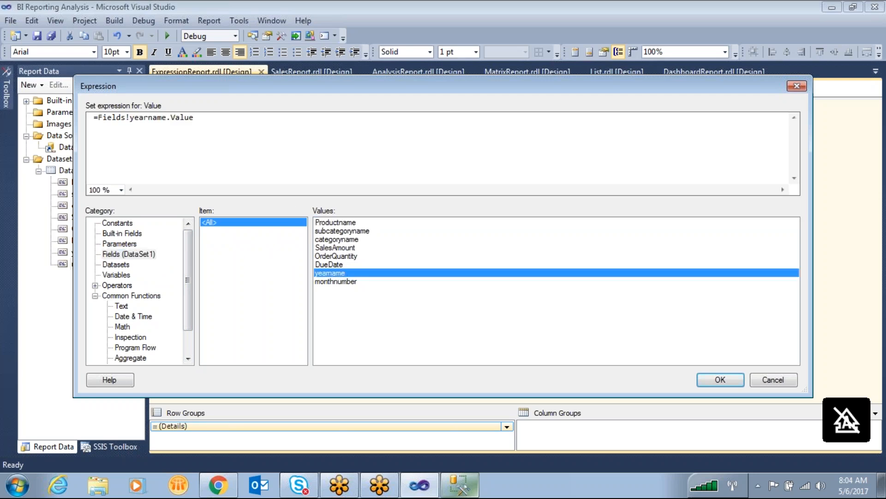
text(=)
key(Left)
text(switch()
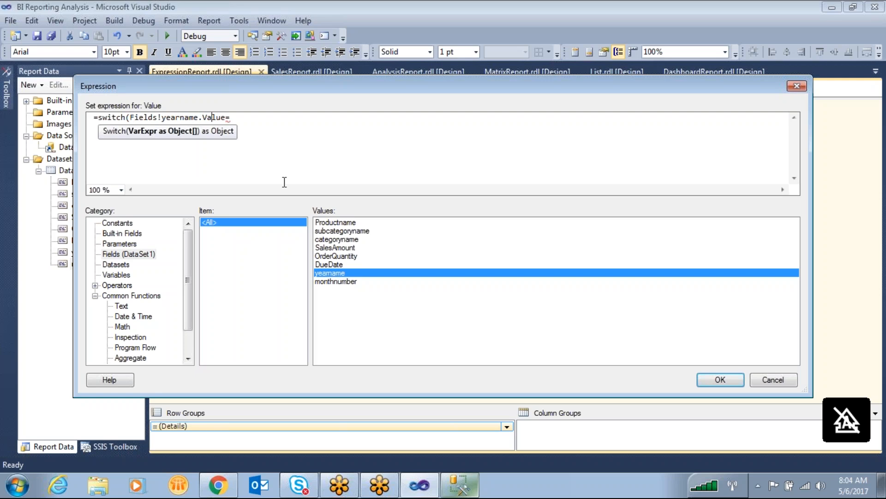
- Complete the first Switch condition by comparing yearname with "2005"
key(End)
text("")
text(2)
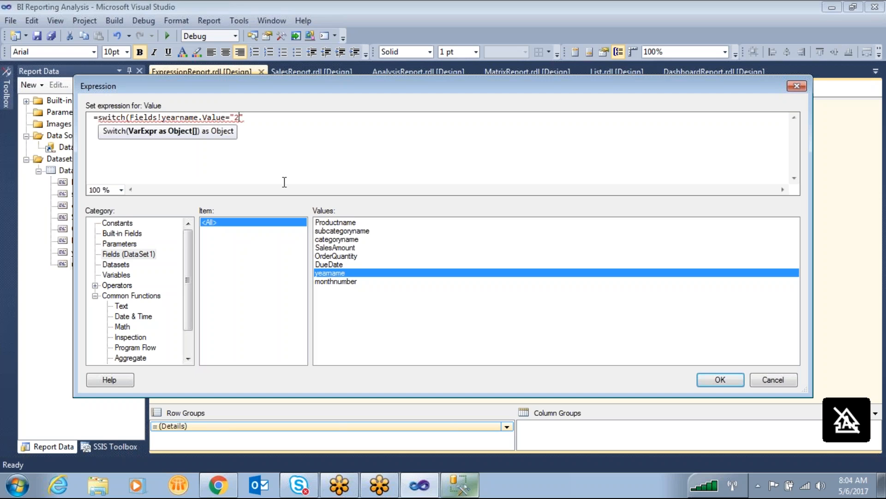
text(005,'')
- Add "TWO THOUSAND FIVE" as the result for the 2005 condition, with a comma after its closing quote
key(BackSpace)
key(BackSpace)
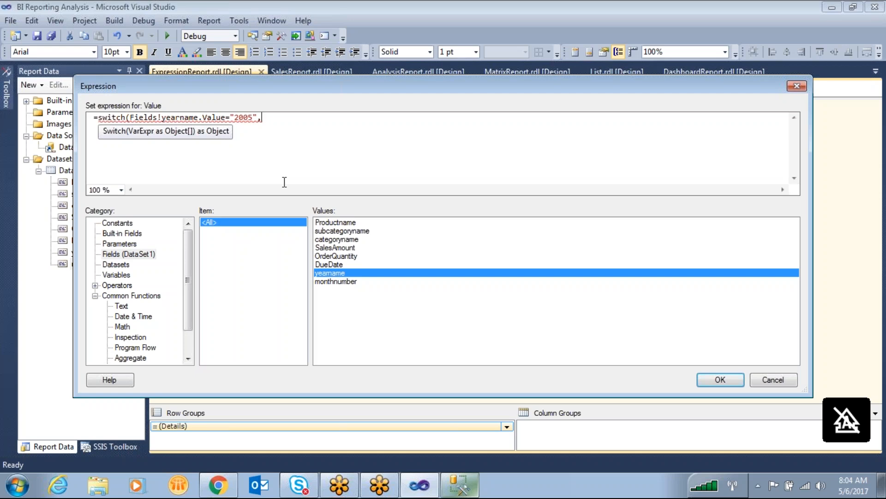
text(","t)
key(BackSpace)
key(Caps_Lock)
text(TWO)
text( THOUS)
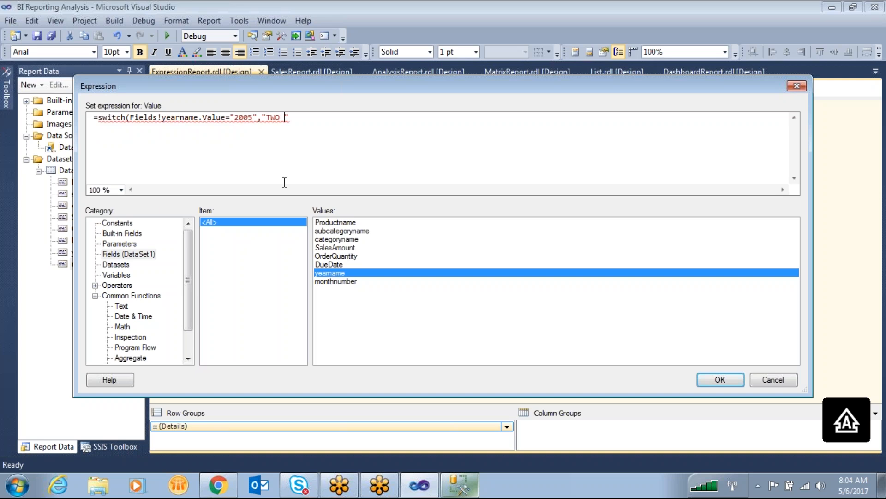
text(AND FI)
text(VE,)
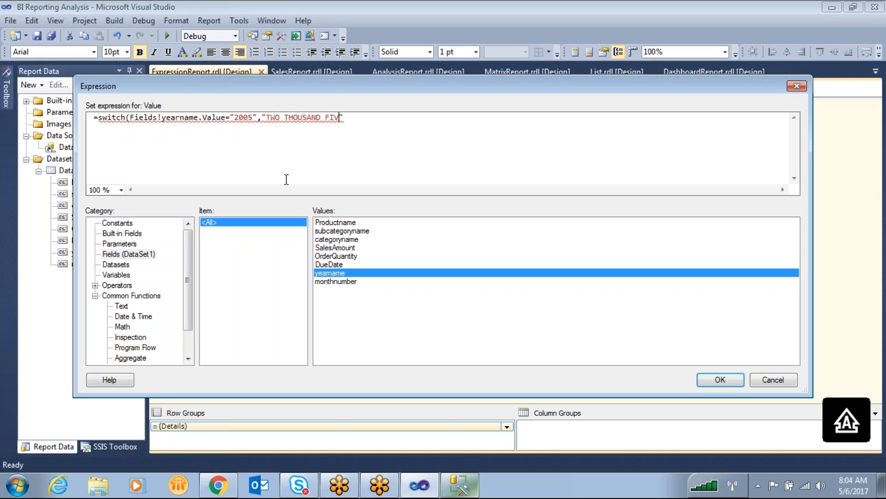
key(Return)
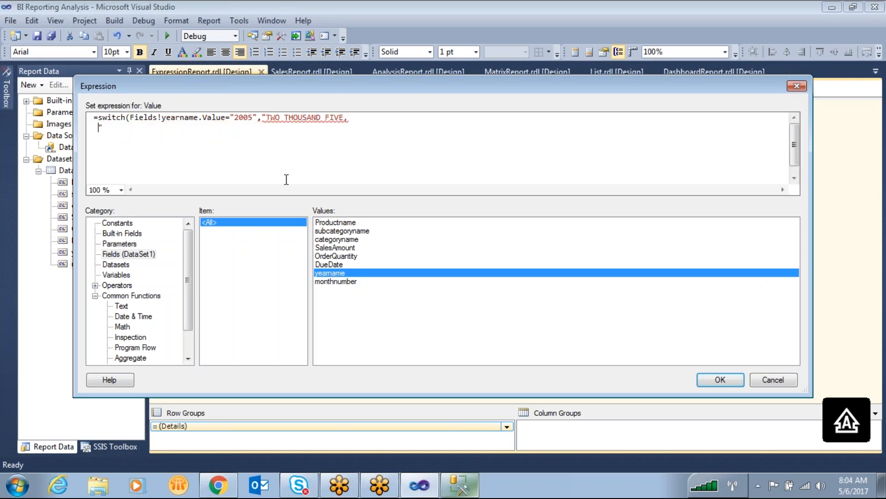
key(BackSpace)
key(BackSpace)
key(BackSpace)
key(BackSpace)
key(BackSpace)
key(BackSpace)
key(BackSpace)
key(BackSpace)
key(BackSpace)
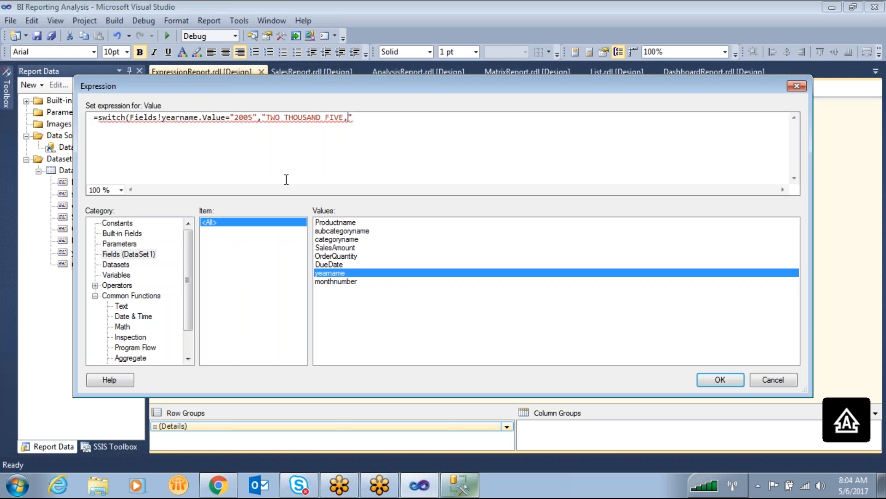
key(BackSpace)
text(,)
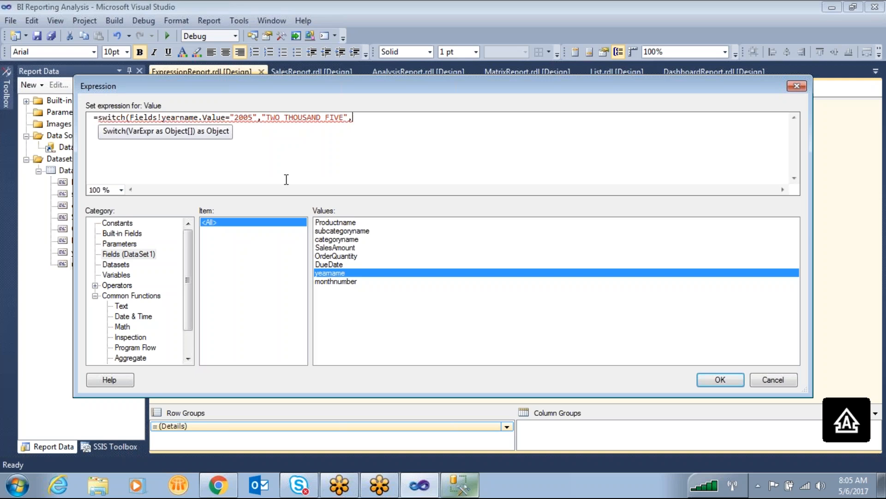
- Add a second condition on a new line comparing the yearname field with "2006", followed by a comma
key(Return)
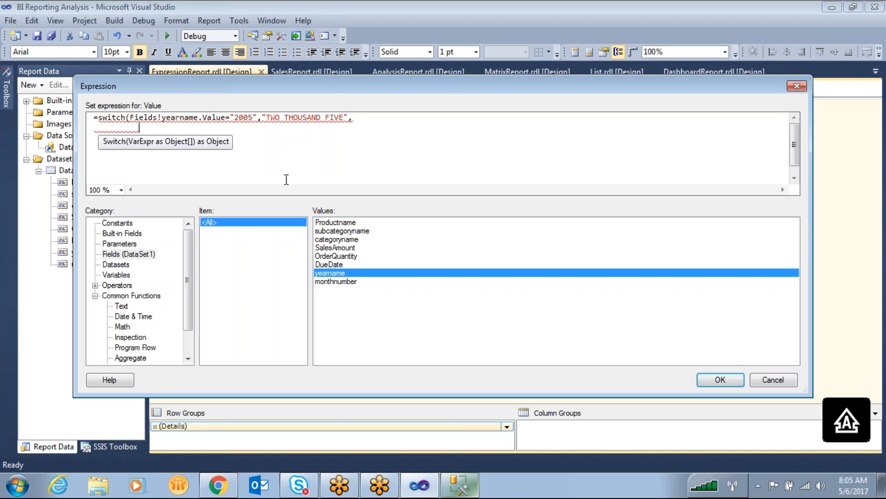
key(BackSpace)
key(BackSpace)
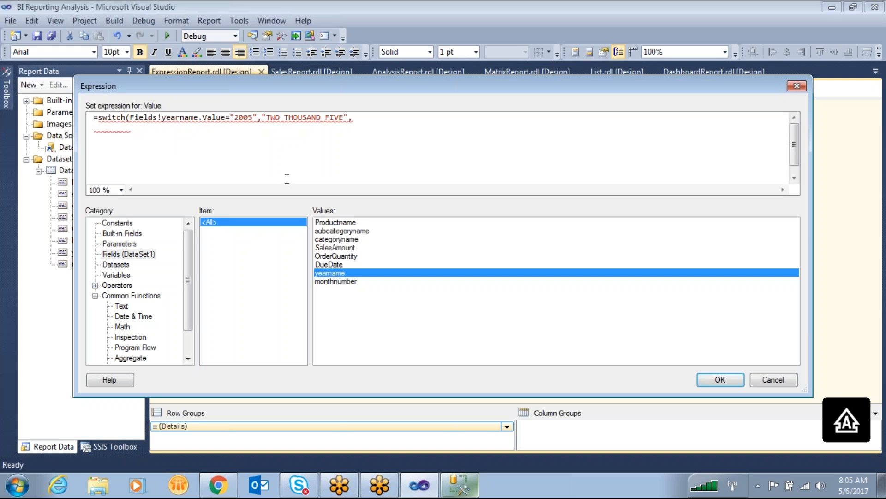
double_click(326, 272)
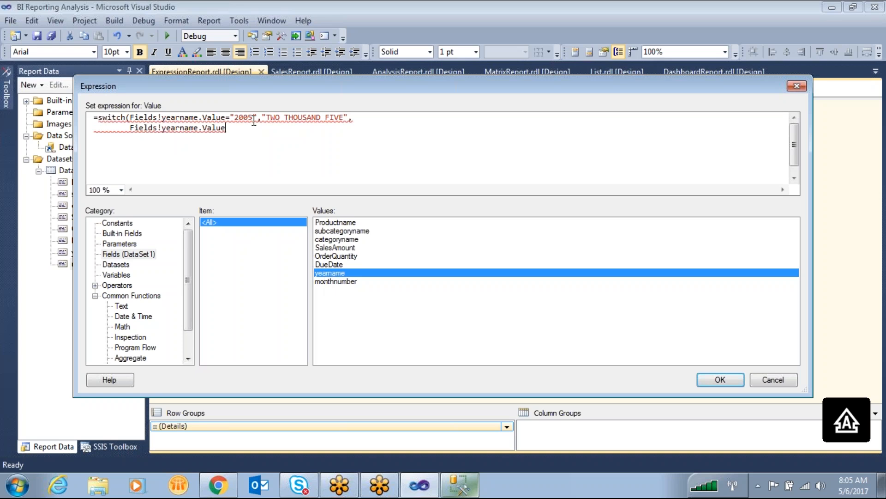
text(=)
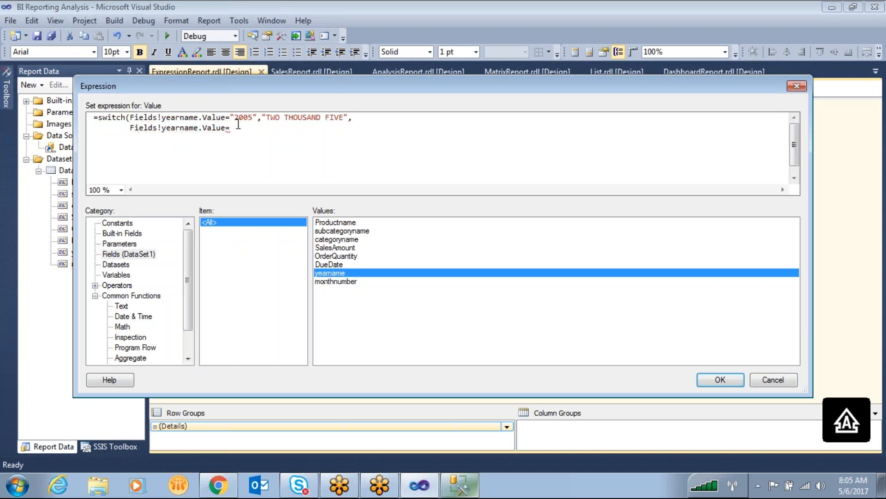
text("")
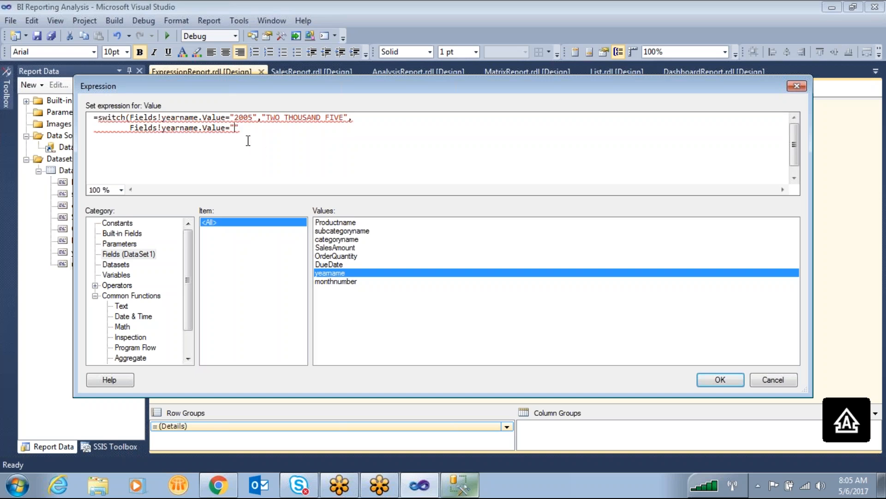
text(2006)
text(,)
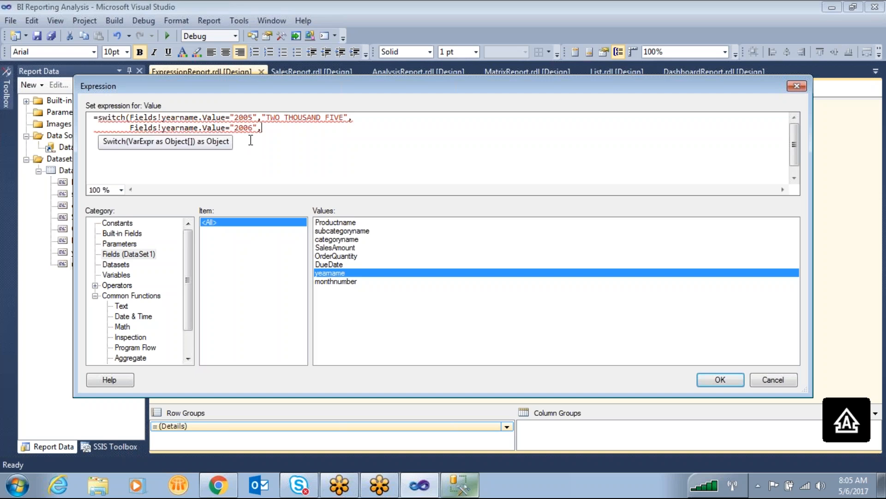
text("")
text(TWO TH)
text(OUSAN)
text(D SI)
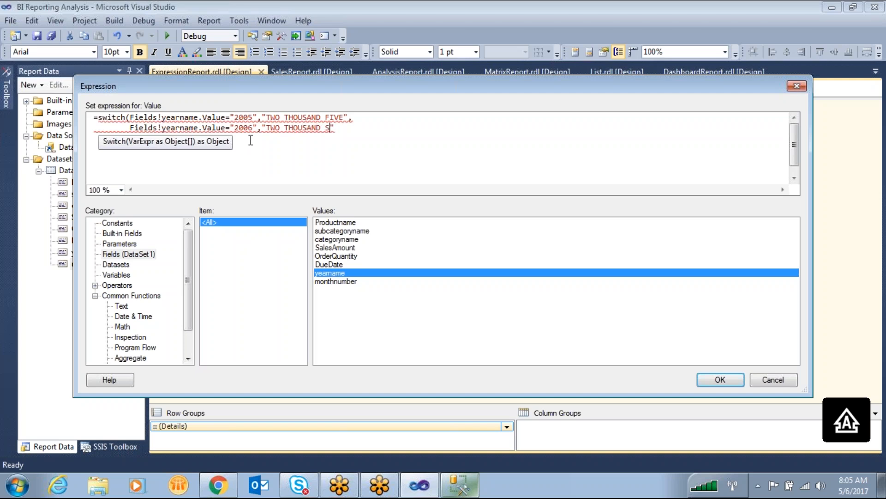
text(X)
- Enter "TWO THOUSAND SIX" as the result for the 2006 condition, followed by a comma
key(Right)
text(,)
- Duplicate the 2006 condition line onto a new third line of the Switch expression
key(Return)
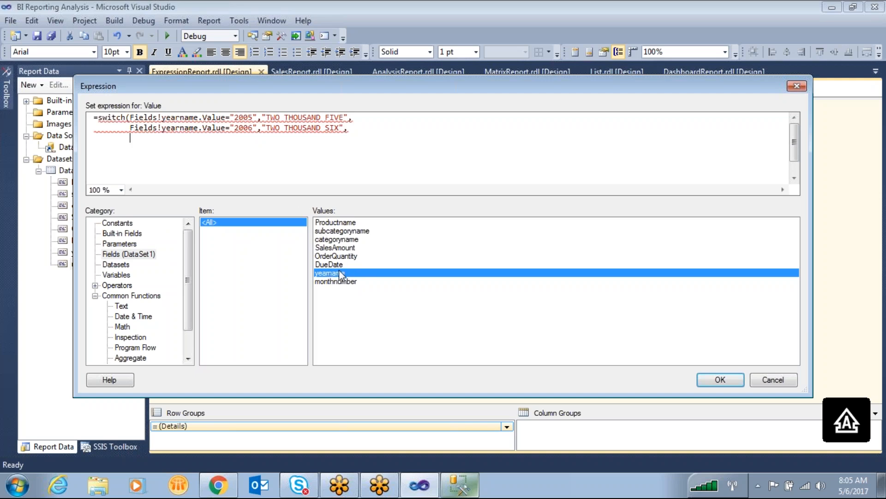
drag(121, 128, 336, 133)
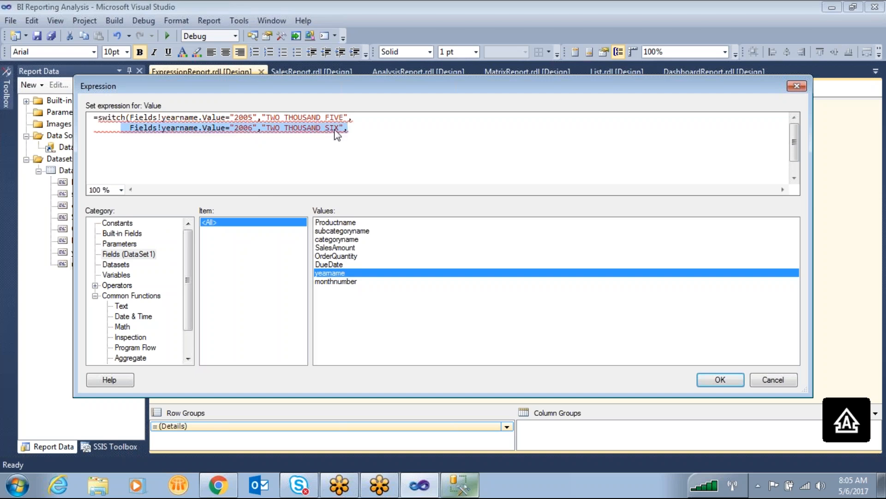
right_click(335, 133)
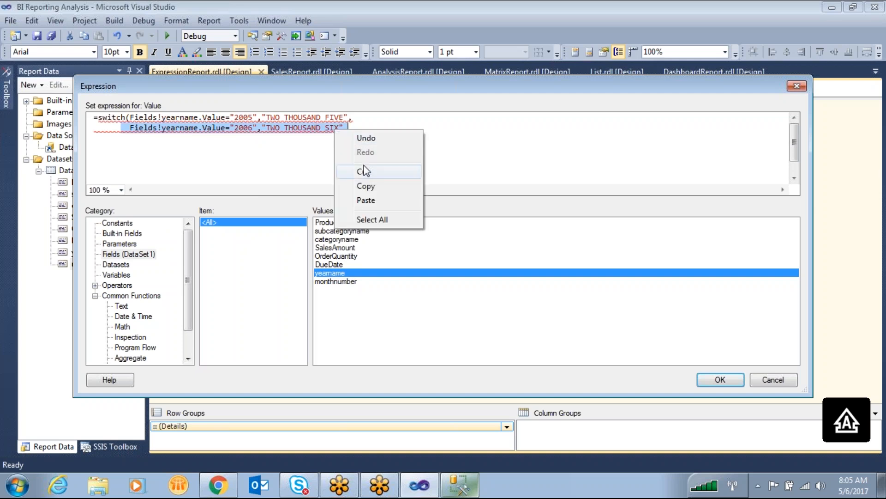
click(366, 186)
click(142, 144)
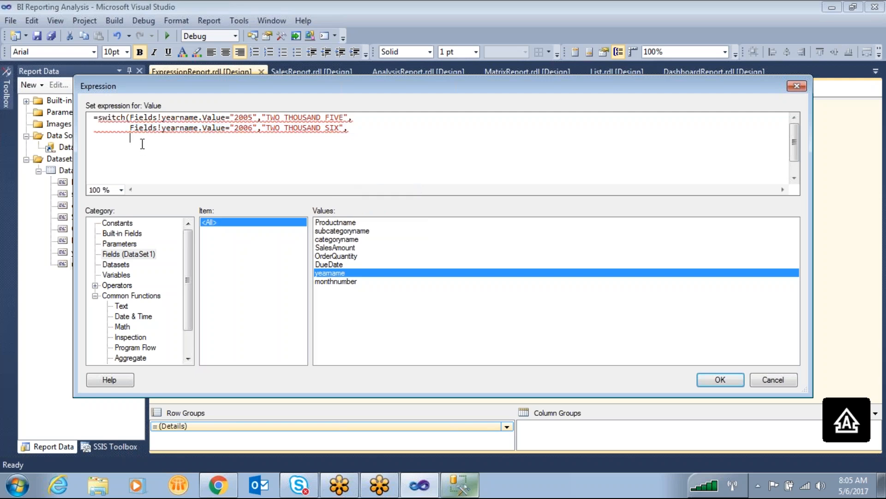
key(ctrl+v)
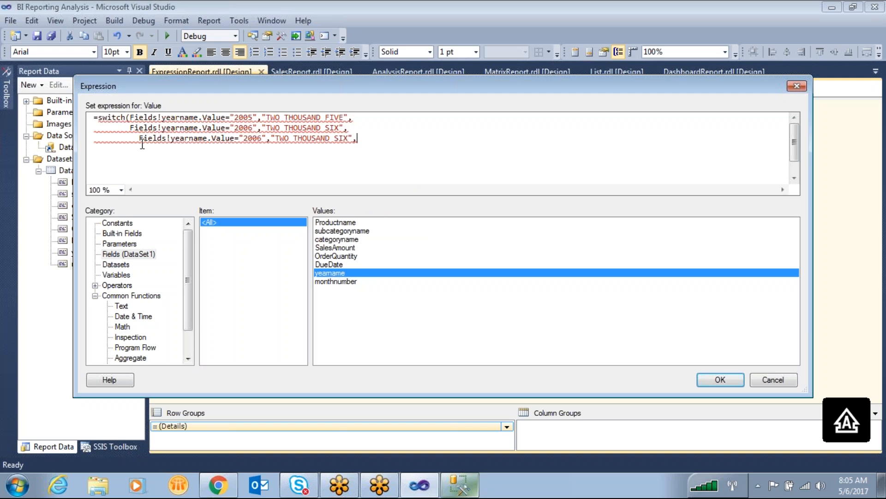
- Close the Switch with a parenthesis and change the third line to "2007" and "TWO THOUSAND SEVEN"
key(BackSpace)
text())
key(ctrl+Left)
key(ctrl+Left)
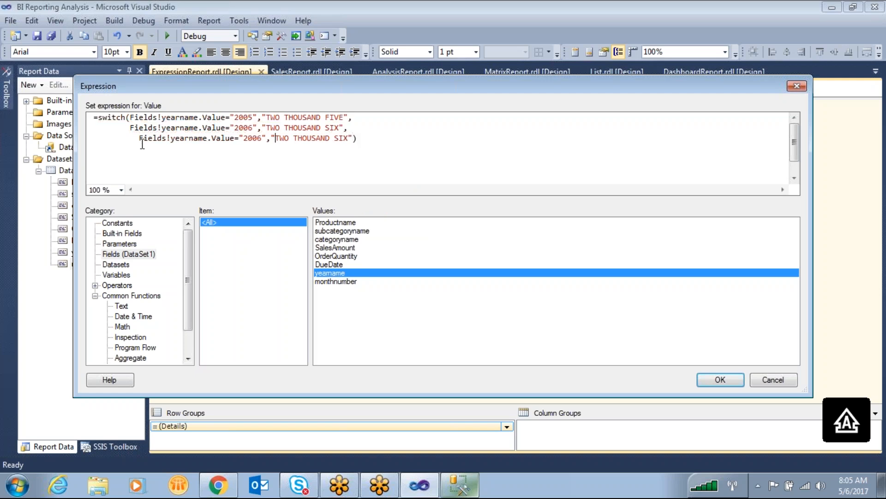
key(BackSpace)
text(7)
key(BackSpace)
key(BackSpace)
text(EVEN)
- Review the 2005 and 2006 conditions and their results in the Switch expression
drag(129, 117, 236, 118)
double_click(242, 118)
drag(347, 117, 265, 111)
click(226, 127)
double_click(236, 128)
drag(345, 127, 271, 128)
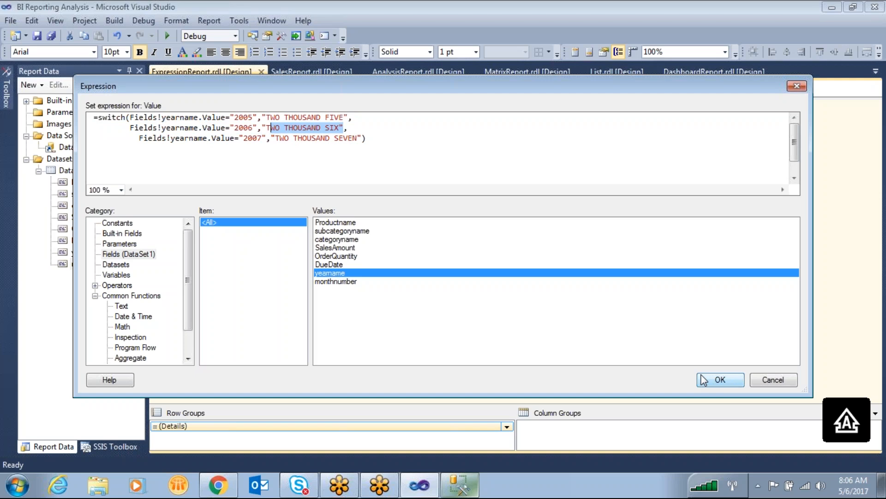
- Apply the finished Switch expression to the last column's cell and preview the report
click(381, 135)
drag(380, 140, 12, 116)
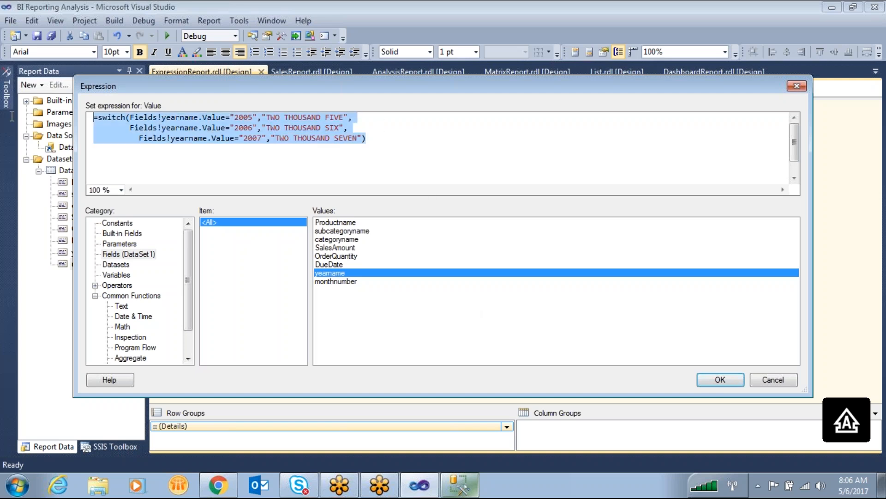
click(720, 379)
click(219, 90)
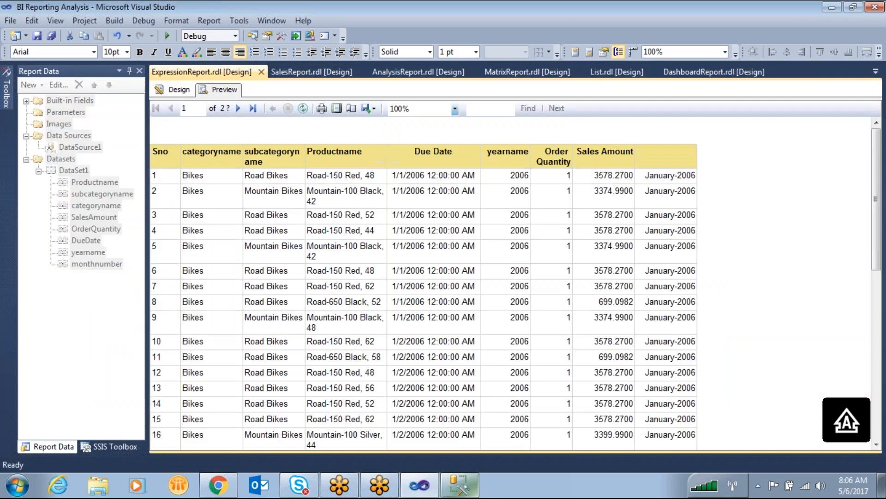
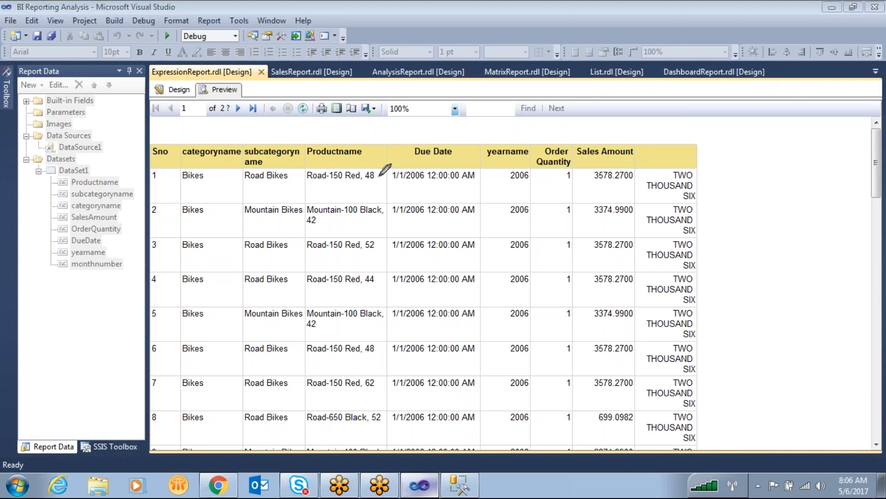
- Compare the yearname values with the spelled-out years in the last column on pages 1 and 8 of the preview
mouse_move(511, 165)
mouse_down()
mouse_move(556, 175)
mouse_move(554, 108)
mouse_move(672, 132)
mouse_move(684, 156)
mouse_up()
mouse_move(747, 181)
mouse_down()
mouse_move(642, 196)
mouse_move(730, 185)
mouse_up()
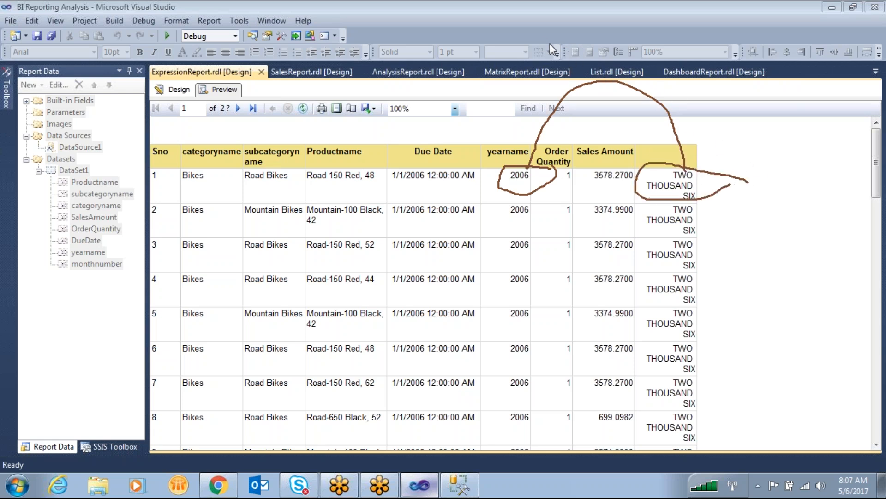
drag(877, 168, 564, 254)
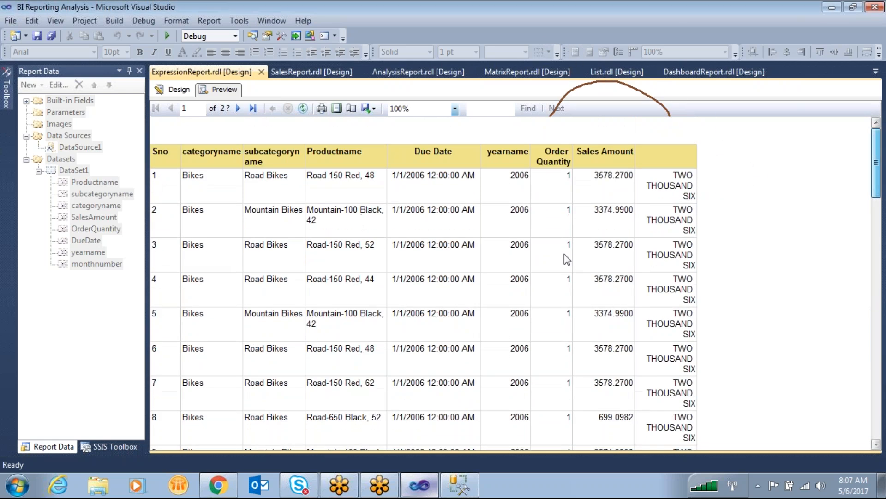
click(239, 108)
click(240, 108)
click(239, 108)
click(240, 108)
click(240, 108)
click(239, 109)
click(240, 108)
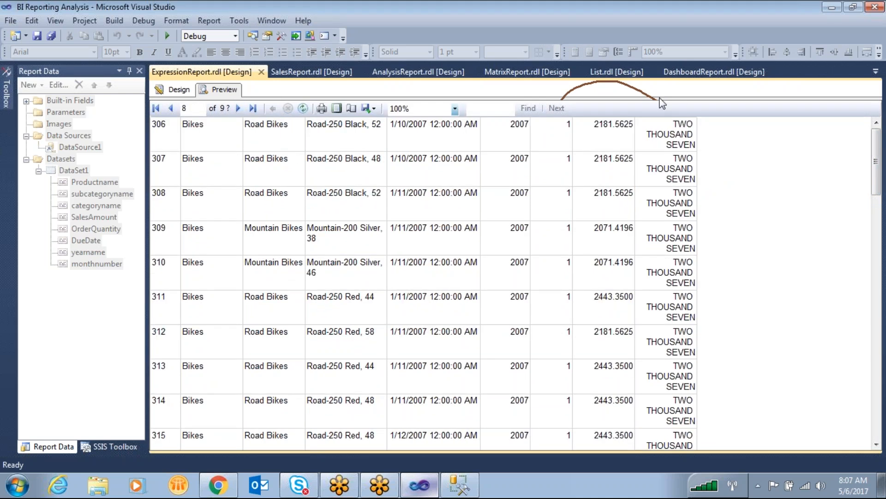
mouse_move(537, 211)
mouse_down()
mouse_move(629, 237)
mouse_move(706, 233)
mouse_move(653, 238)
mouse_move(674, 247)
mouse_up()
drag(699, 194, 713, 221)
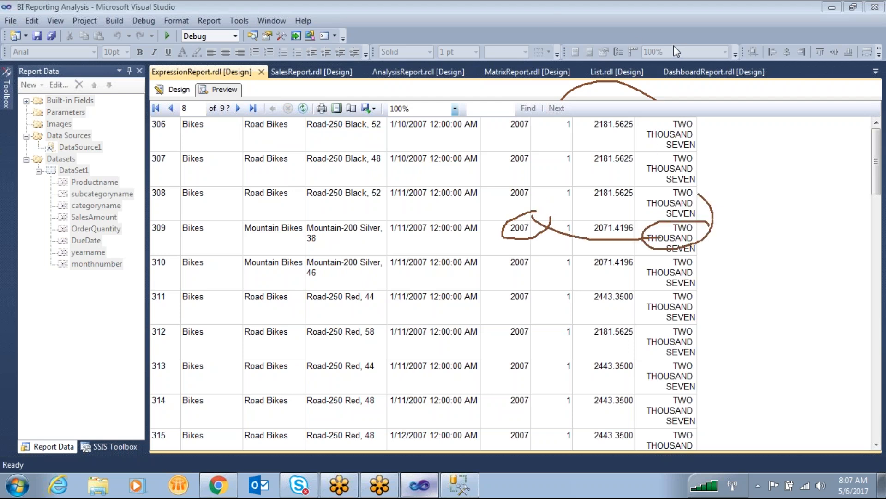
- Return to the report design and open the expression of the last column's data cell
key(Caps_Lock)
click(174, 89)
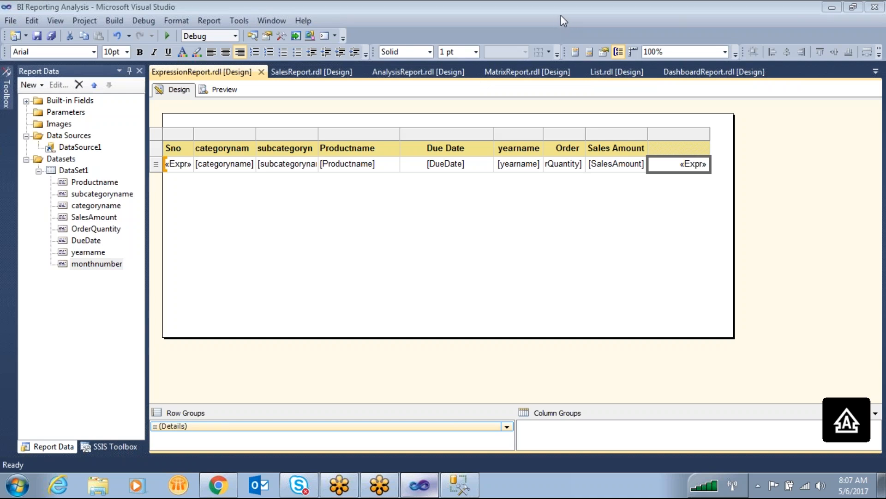
click(639, 240)
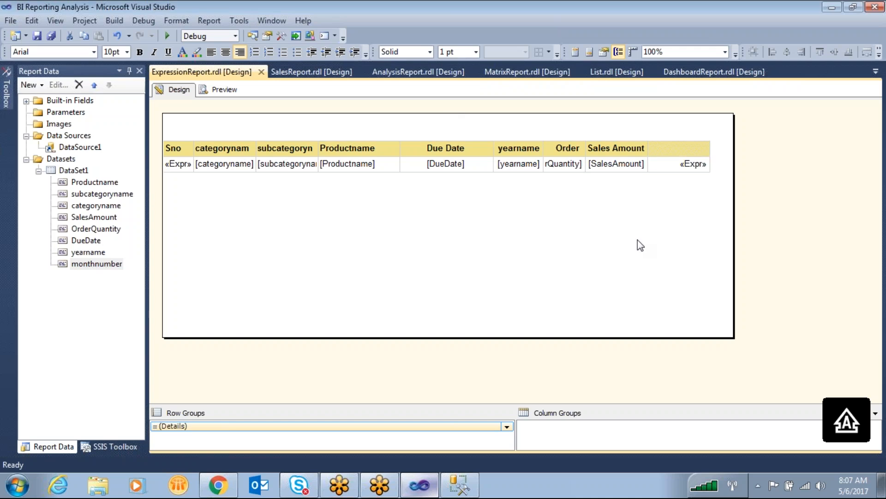
right_click(676, 170)
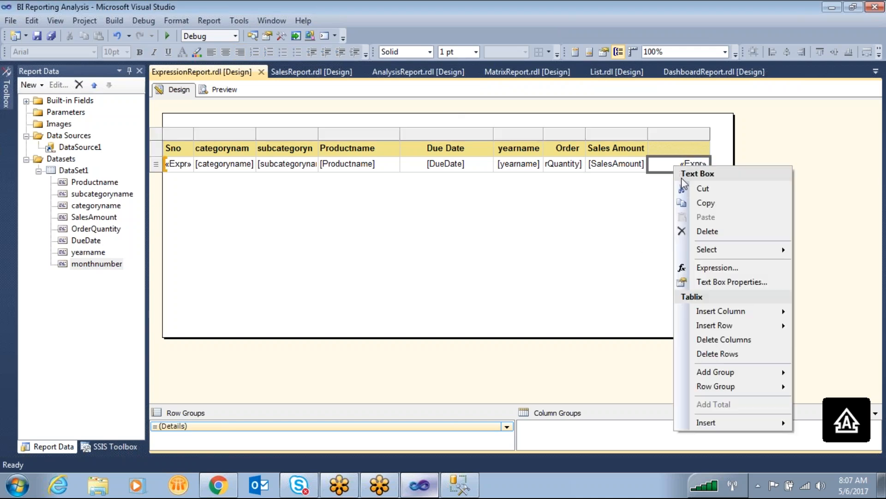
click(681, 266)
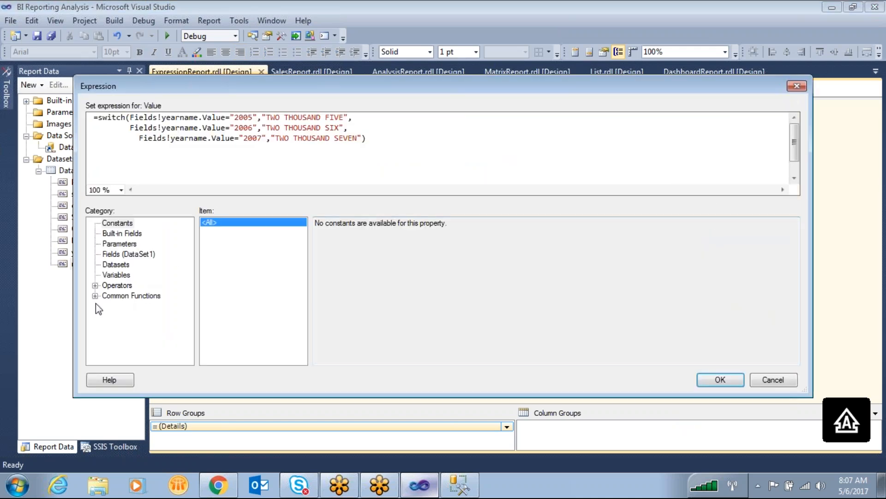
- Read the descriptions and examples of the Switch, IIf and Choose functions under Program Flow
click(95, 296)
click(132, 316)
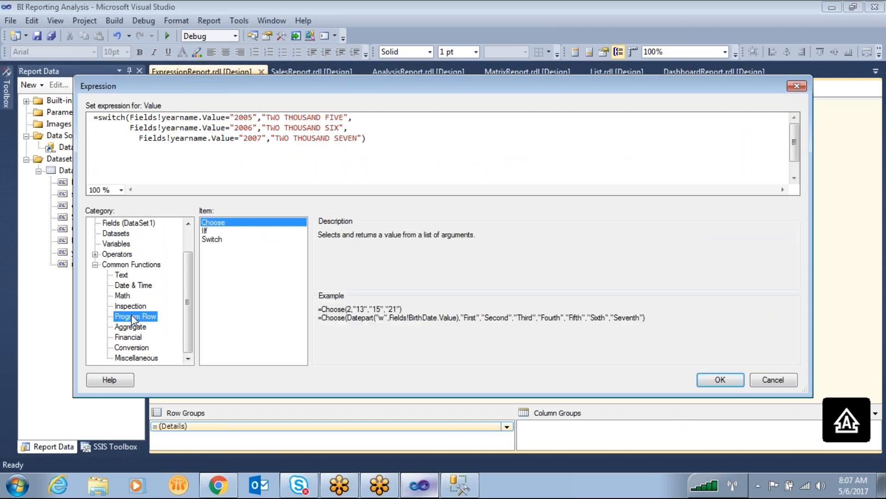
click(216, 240)
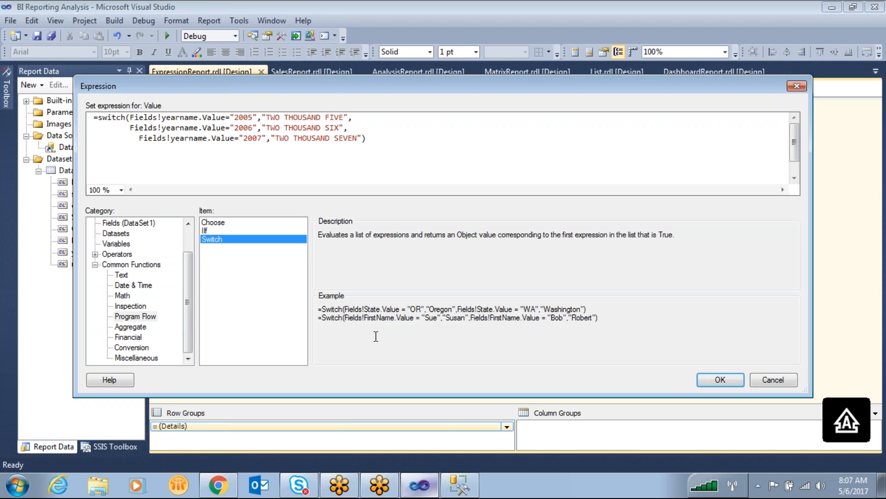
click(214, 230)
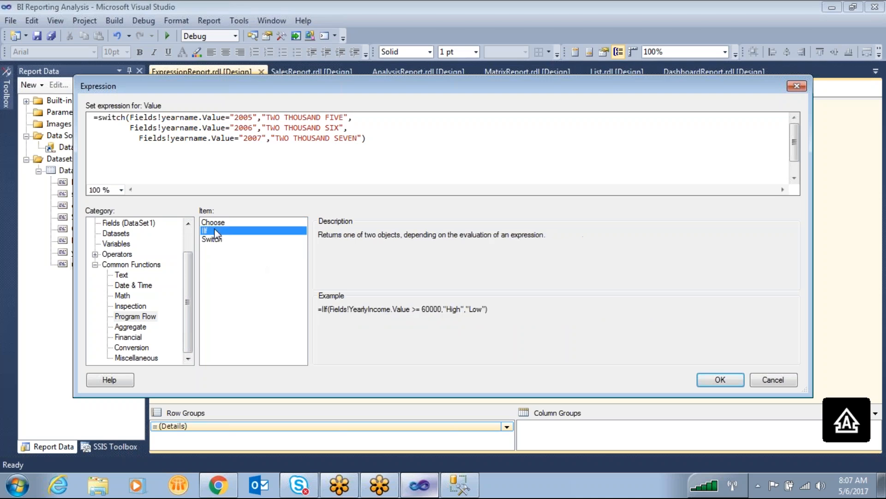
click(217, 223)
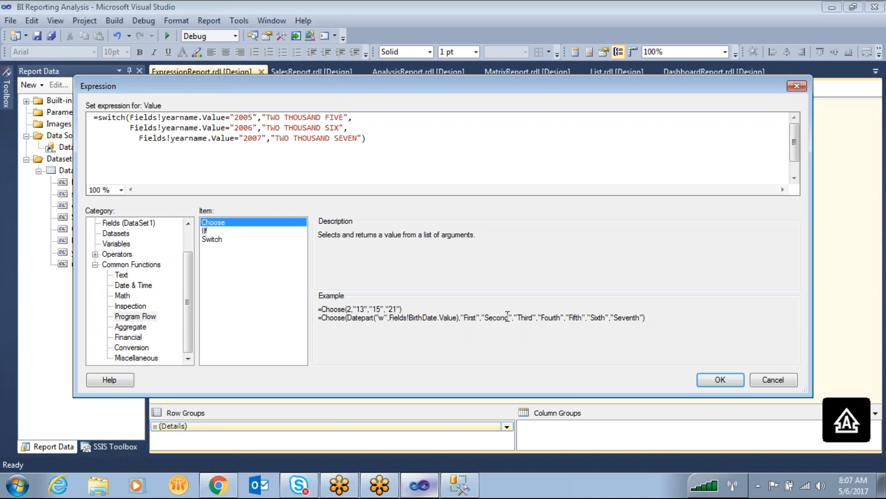
- Replace the whole Switch expression with the Choose example that uses Datepart "w" and the values "First" to "Seventh"
drag(351, 329, 319, 323)
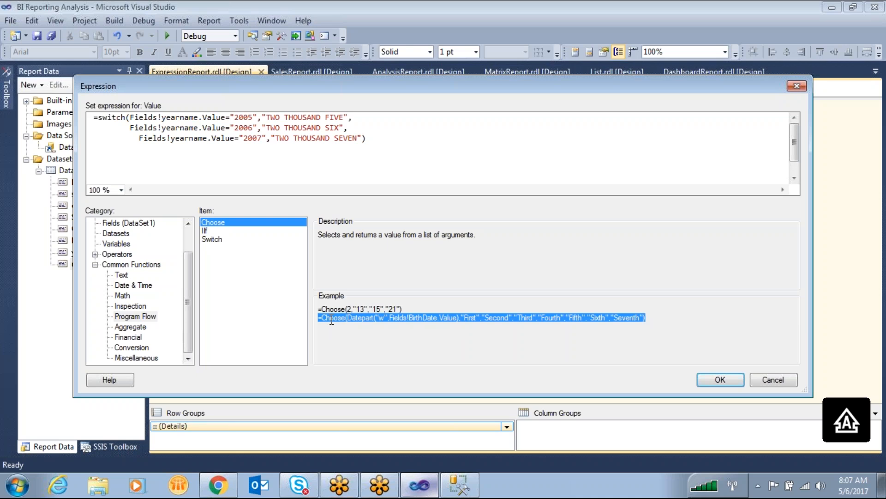
right_click(330, 321)
click(364, 362)
drag(408, 158, 94, 116)
right_click(172, 120)
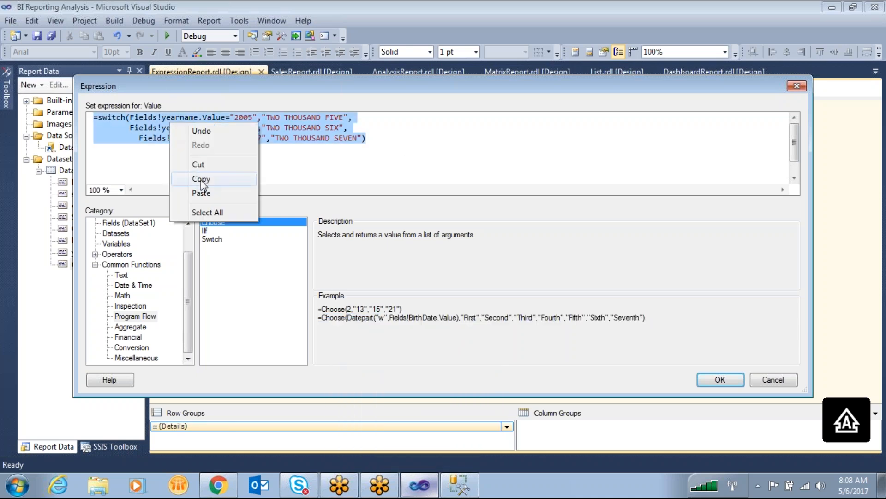
click(201, 192)
click(167, 137)
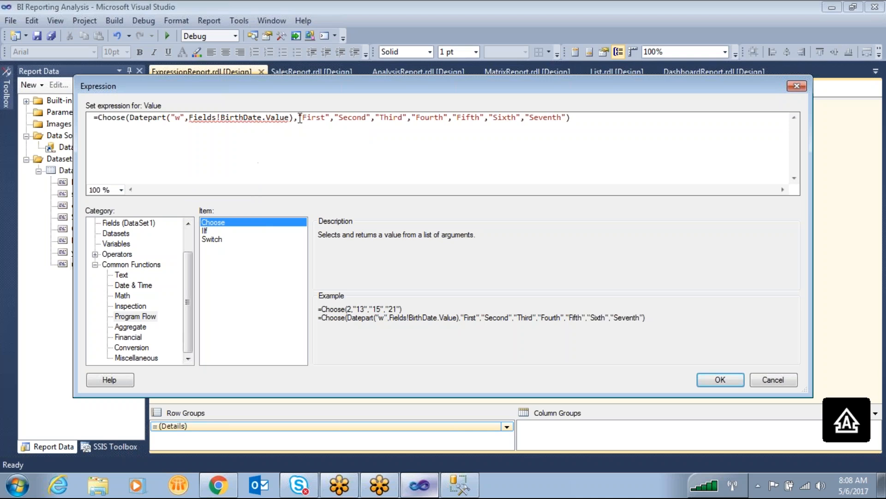
- Replace Fields!BirthDate.Value inside the Datepart function with the DueDate field from DataSet1
drag(297, 119, 132, 116)
click(200, 137)
drag(289, 117, 189, 116)
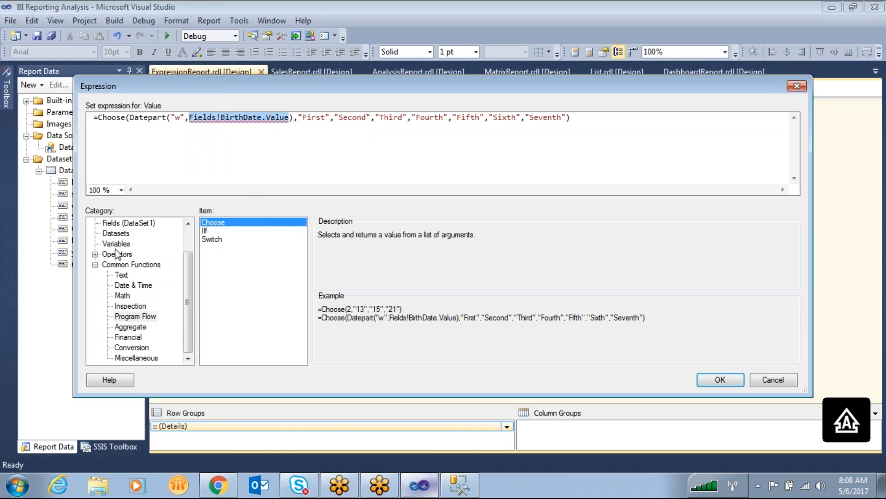
click(129, 223)
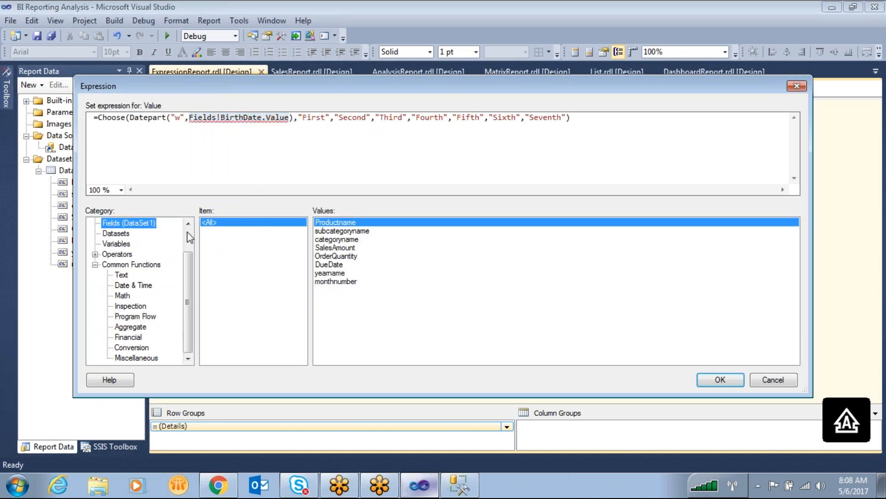
double_click(340, 264)
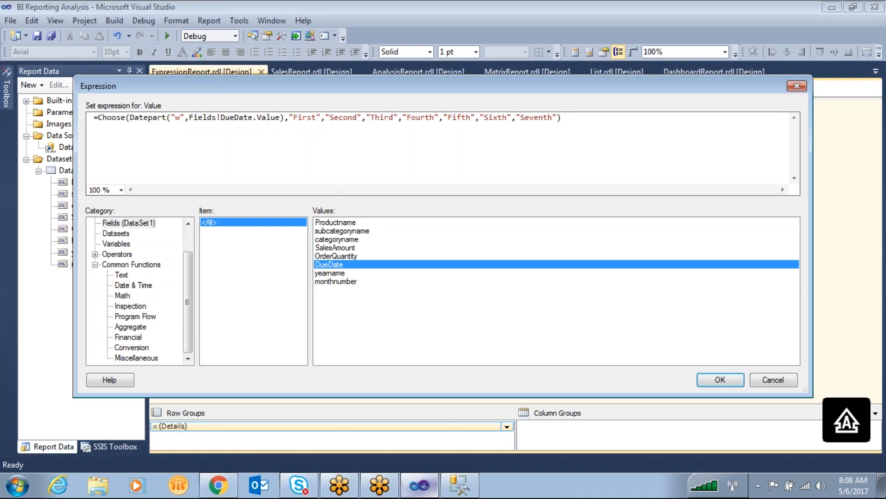
- Examine how the Datepart results 1 to 7 correspond to the Choose values "First" through "Seventh"
drag(130, 117, 269, 126)
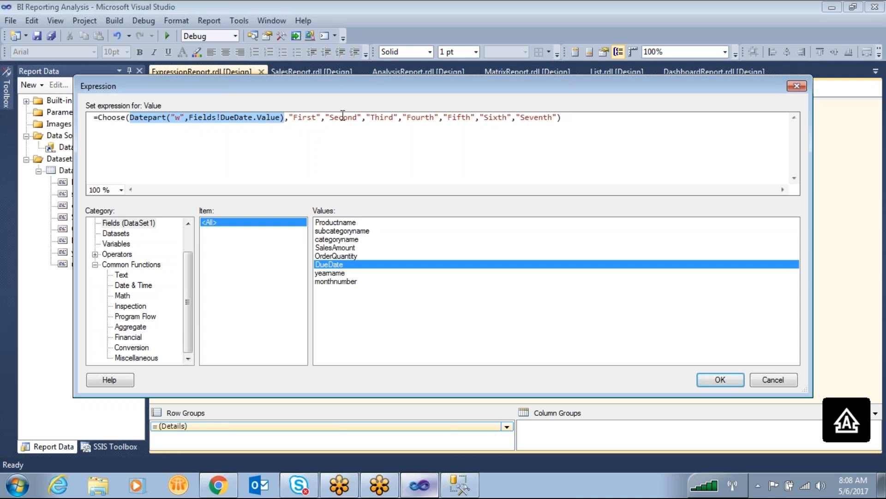
double_click(301, 119)
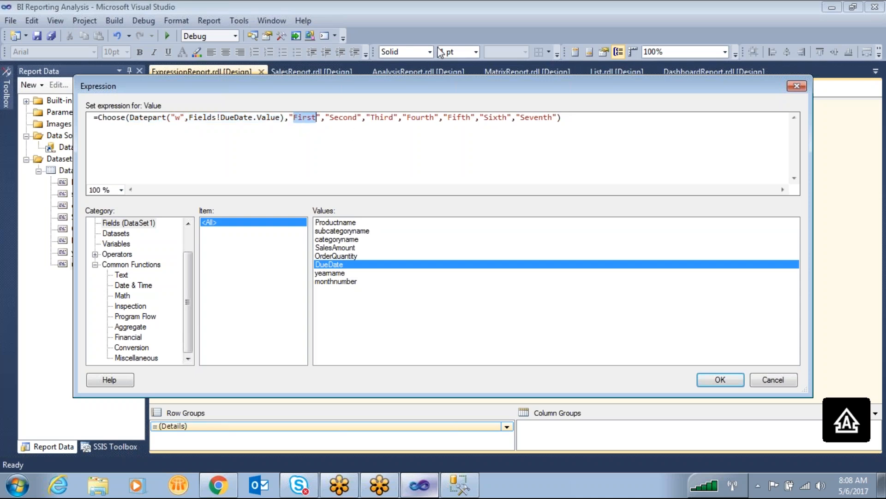
click(573, 47)
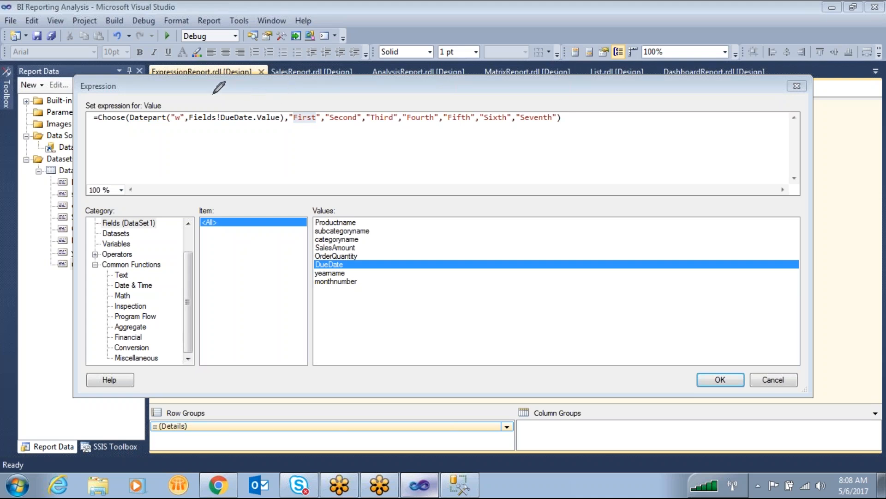
mouse_move(134, 101)
mouse_down()
mouse_move(191, 135)
mouse_move(270, 134)
mouse_move(278, 104)
mouse_up()
drag(204, 136, 224, 187)
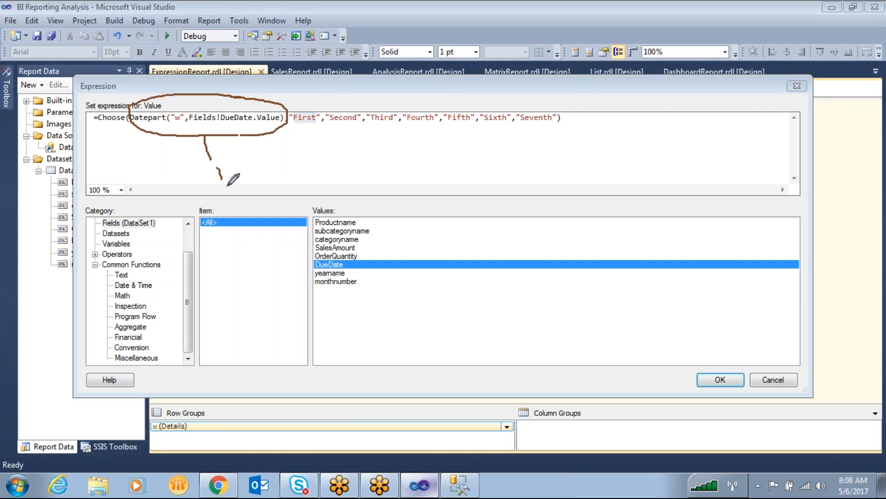
drag(327, 86, 307, 108)
drag(236, 200, 278, 211)
drag(339, 105, 360, 83)
mouse_move(258, 236)
mouse_down()
mouse_move(270, 227)
mouse_move(296, 252)
mouse_up()
drag(401, 101, 422, 75)
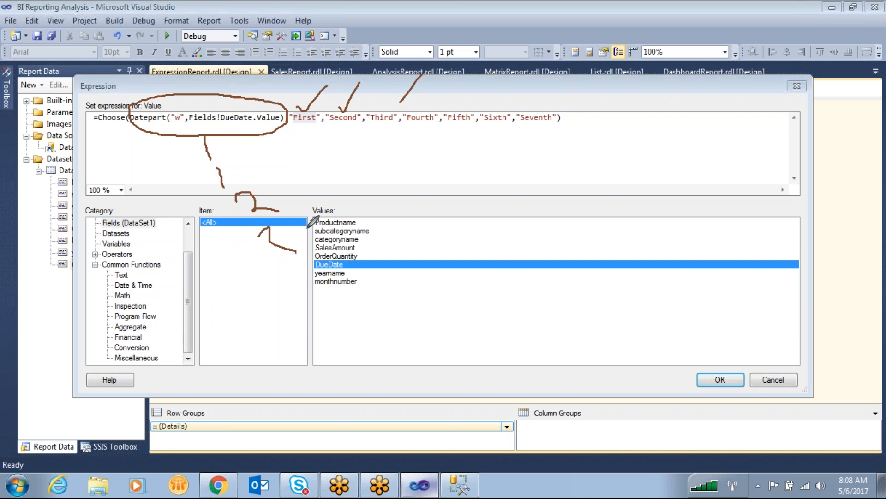
drag(282, 270, 325, 300)
drag(386, 107, 441, 92)
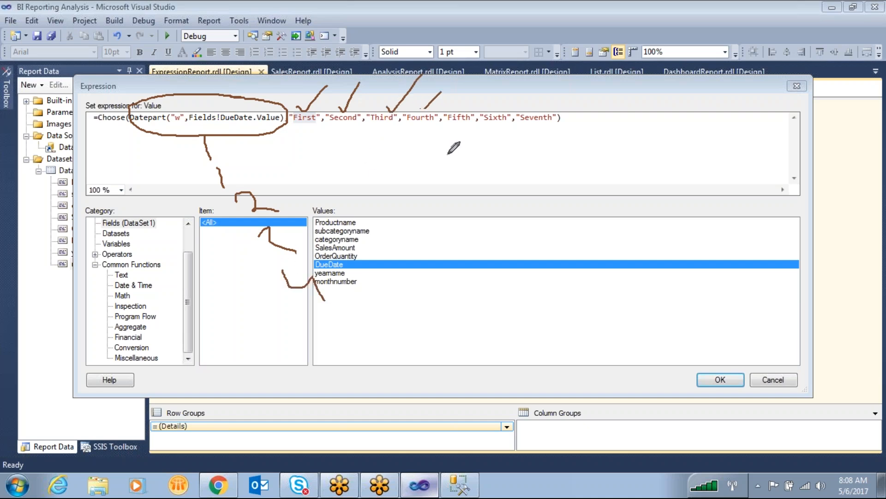
mouse_move(345, 314)
mouse_down()
mouse_move(369, 332)
mouse_move(360, 342)
mouse_up()
drag(354, 309, 393, 294)
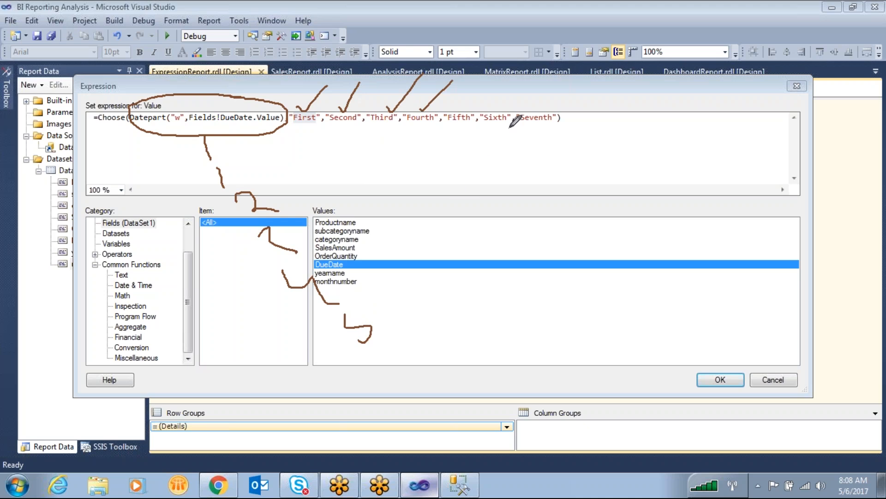
drag(465, 106, 483, 82)
mouse_move(368, 352)
mouse_down()
mouse_move(386, 390)
mouse_move(382, 384)
mouse_up()
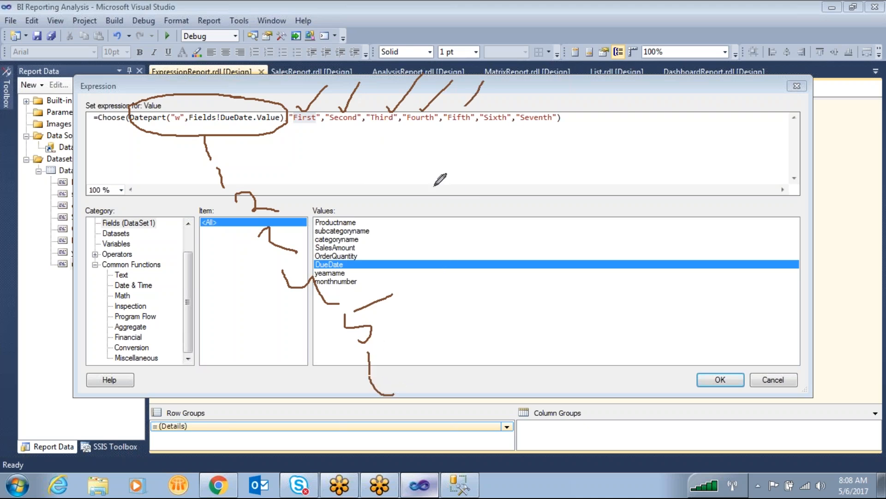
drag(498, 112, 540, 63)
mouse_move(395, 416)
mouse_down()
mouse_move(400, 411)
mouse_move(432, 457)
mouse_move(439, 426)
mouse_up()
drag(450, 417, 476, 392)
drag(531, 115, 565, 76)
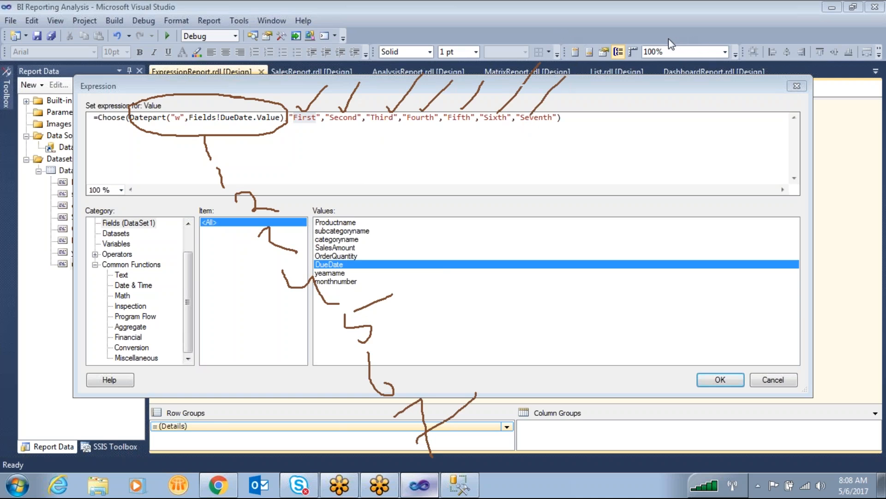
- Apply the Choose expression to the last column's cell and preview the report
click(720, 379)
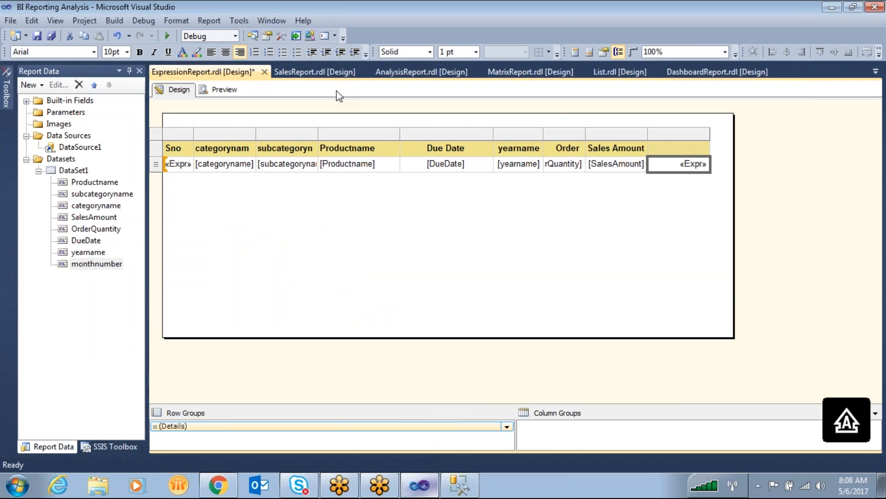
click(219, 90)
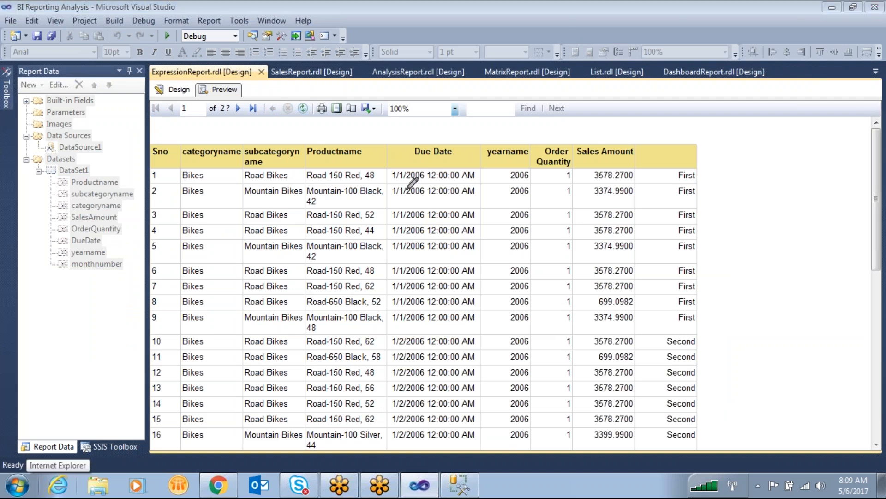
- Compare the Due Date values with the ordinal words in the last column across the rows of page 1
mouse_move(408, 160)
mouse_down()
mouse_move(411, 186)
mouse_move(442, 161)
mouse_up()
mouse_move(392, 141)
mouse_down()
mouse_move(441, 163)
mouse_move(526, 118)
mouse_move(718, 162)
mouse_move(675, 185)
mouse_move(704, 172)
mouse_up()
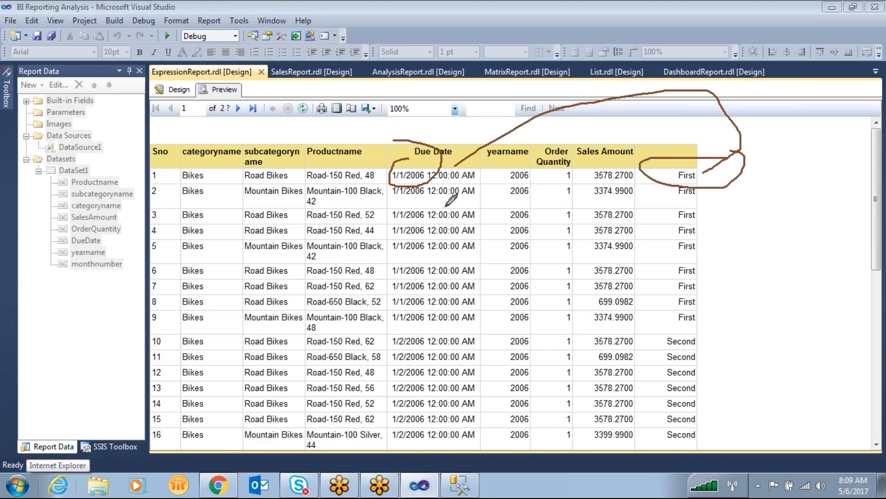
drag(441, 167, 466, 156)
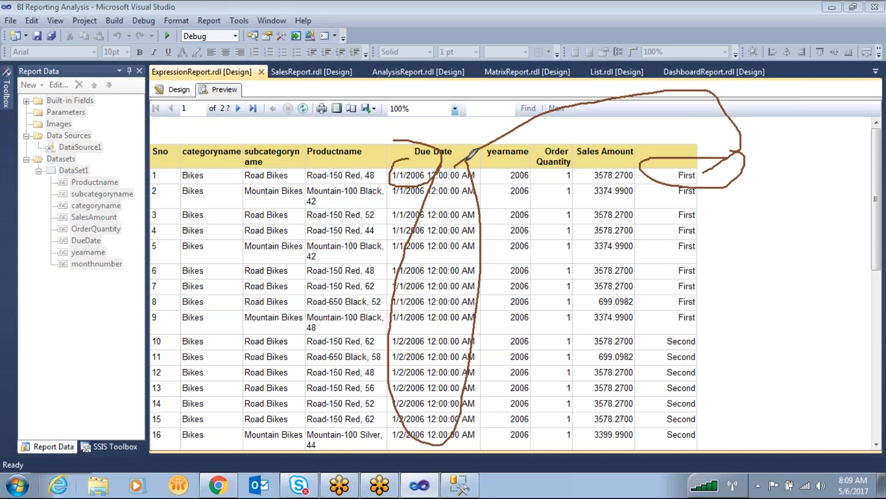
mouse_move(390, 333)
mouse_down()
mouse_move(442, 344)
mouse_move(402, 327)
mouse_up()
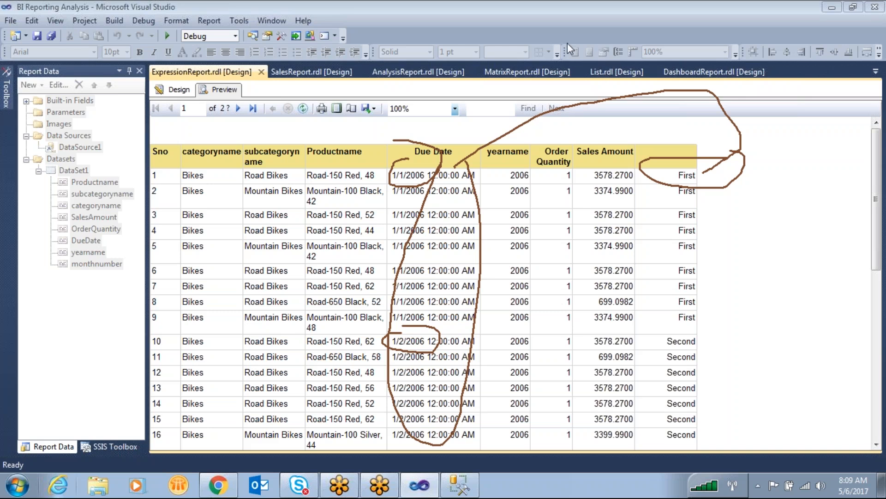
key(Escape)
scroll(378, 399, down, 3)
scroll(378, 400, down, 2)
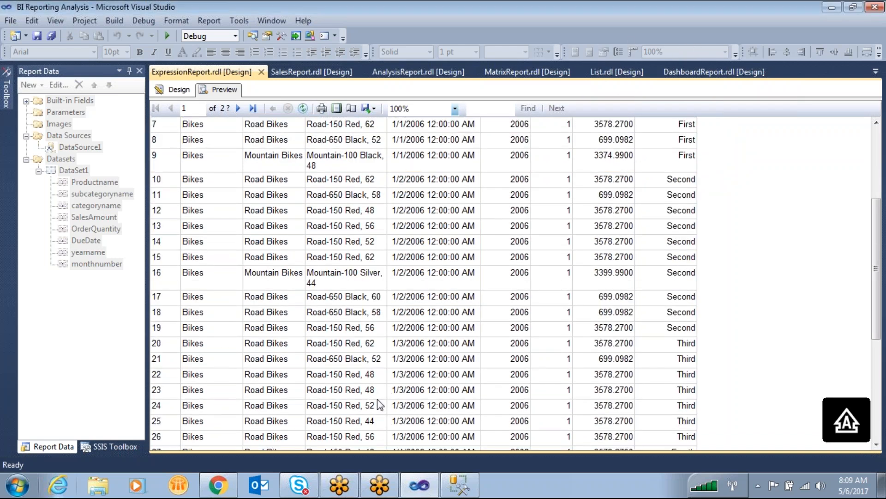
scroll(378, 405, up, 5)
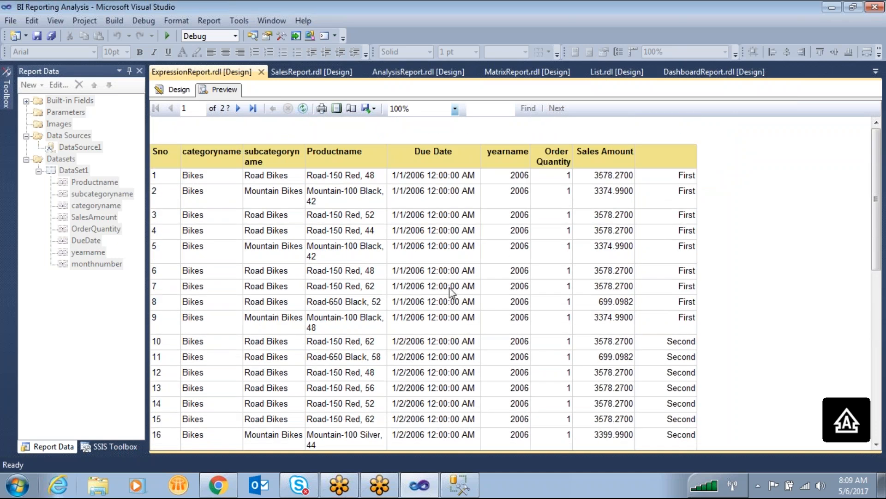
click(571, 6)
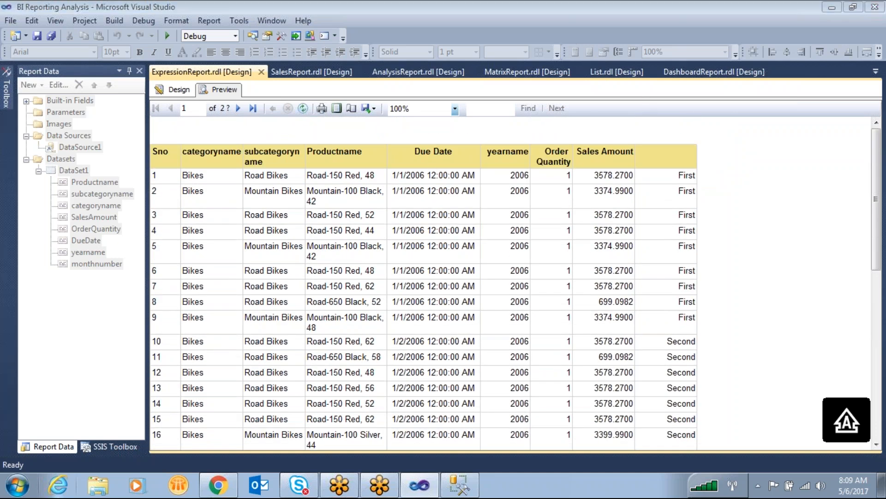
- Return to the report design and open the Choose expression of the last column's cell
click(174, 90)
right_click(667, 171)
click(697, 269)
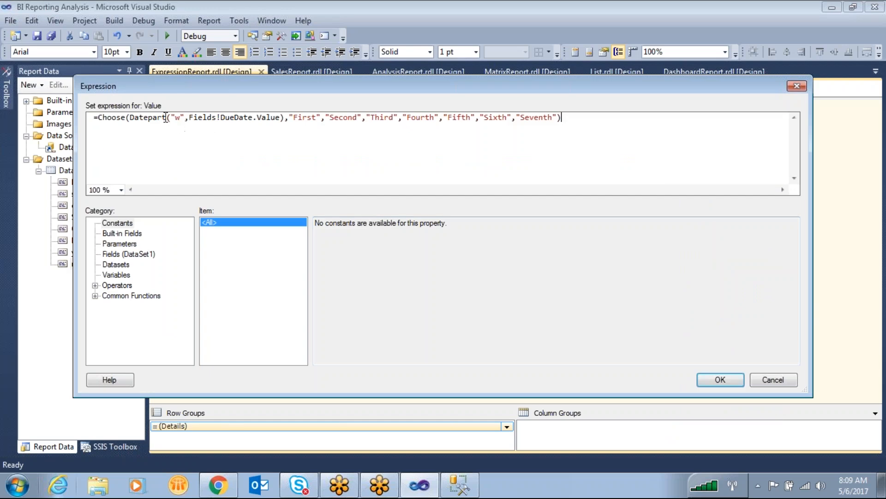
- Examine how the Datepart index selects among the values "First", "Second" and "Third" in the Choose expression
click(577, 46)
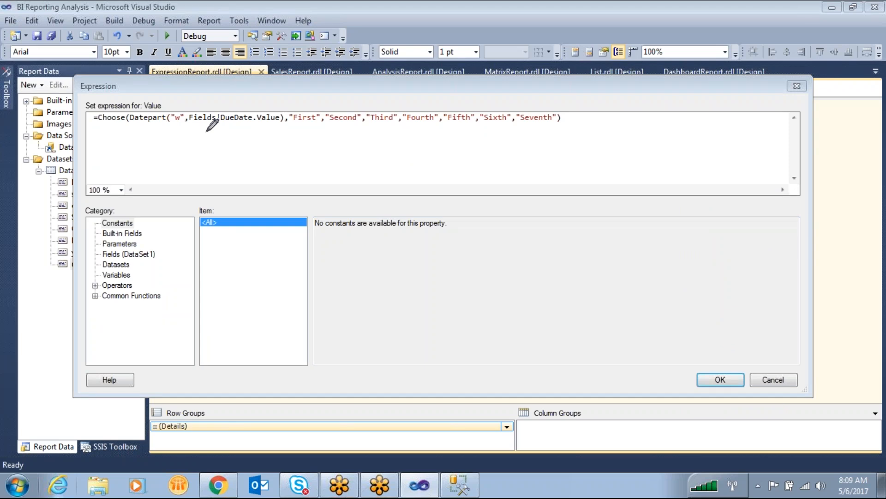
mouse_move(291, 116)
mouse_down()
mouse_move(337, 106)
mouse_move(378, 59)
mouse_up()
mouse_move(291, 104)
mouse_down()
mouse_move(295, 138)
mouse_move(307, 100)
mouse_up()
mouse_move(220, 139)
mouse_down()
mouse_move(225, 181)
mouse_move(281, 197)
mouse_up()
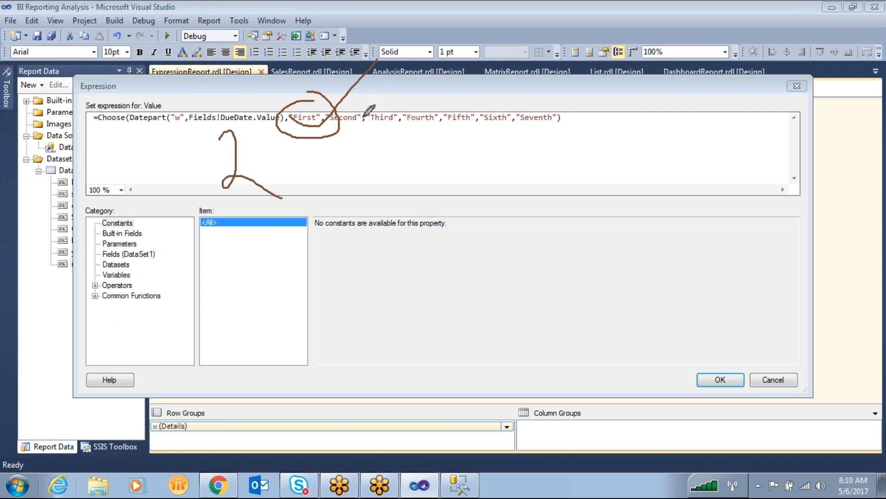
drag(355, 123, 357, 167)
drag(387, 124, 397, 167)
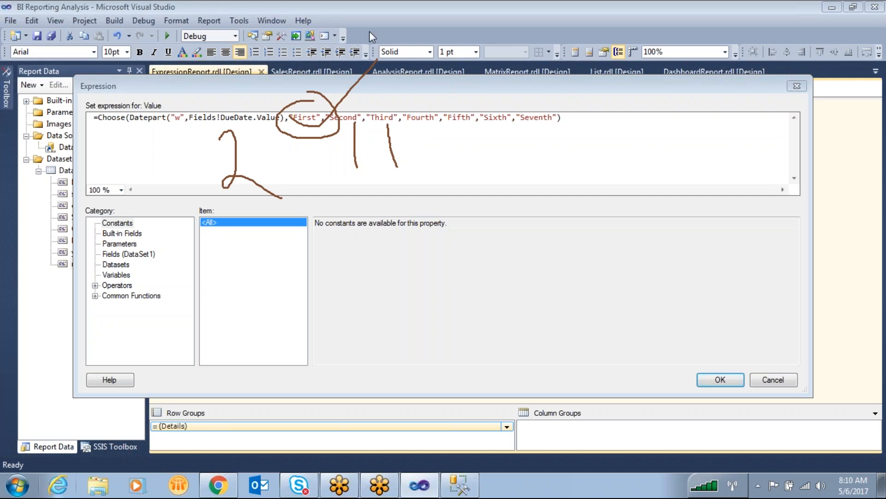
- Change the index argument of Choose from the Datepart weekday function to MONTH(Fields!DueDate.Value)
key(Caps_Lock)
click(380, 140)
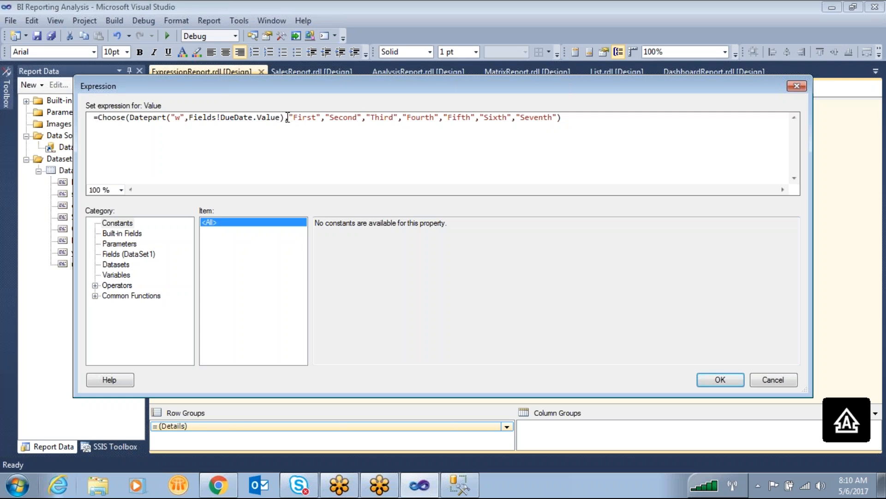
double_click(144, 117)
text(MONTHG)
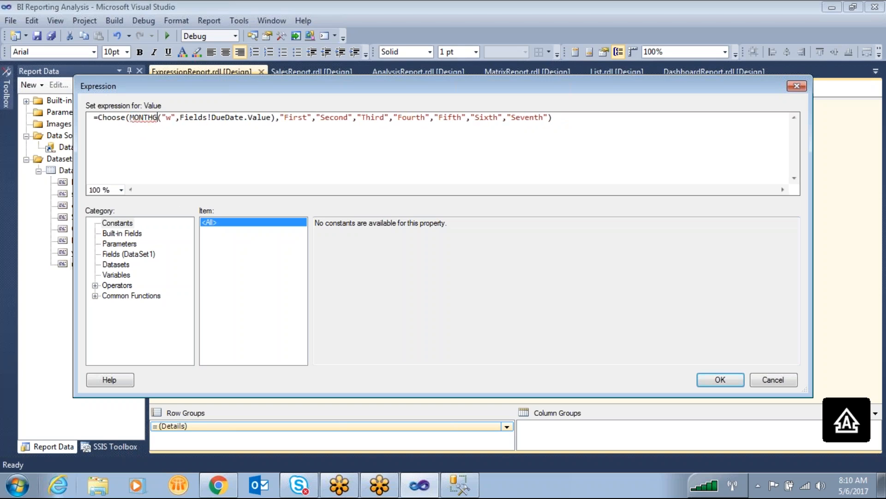
key(BackSpace)
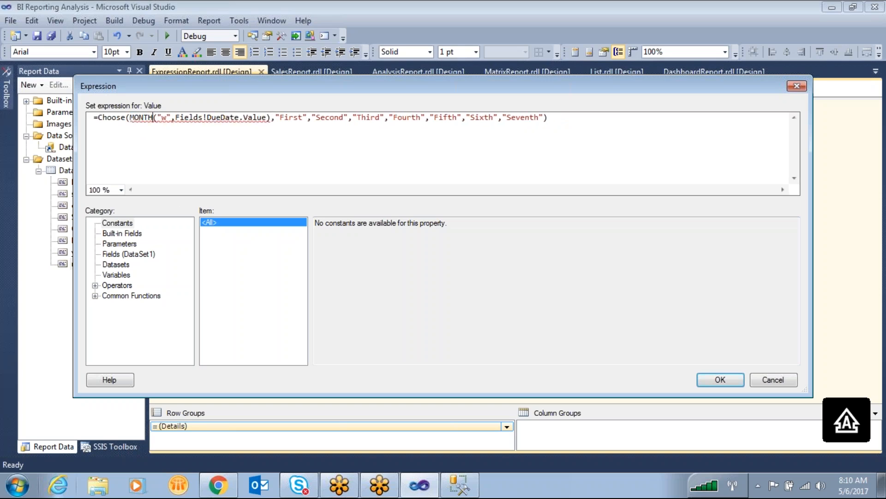
key(Delete)
key(Delete)
key(Delete)
key(Delete)
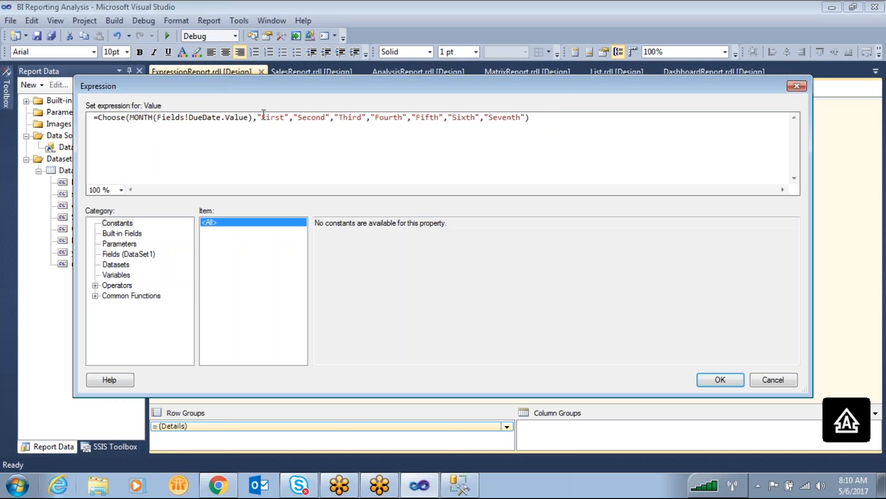
- Append the values "EIGHT" and "NINE" after "Seventh" in the Choose list, followed by a comma
drag(253, 120, 132, 118)
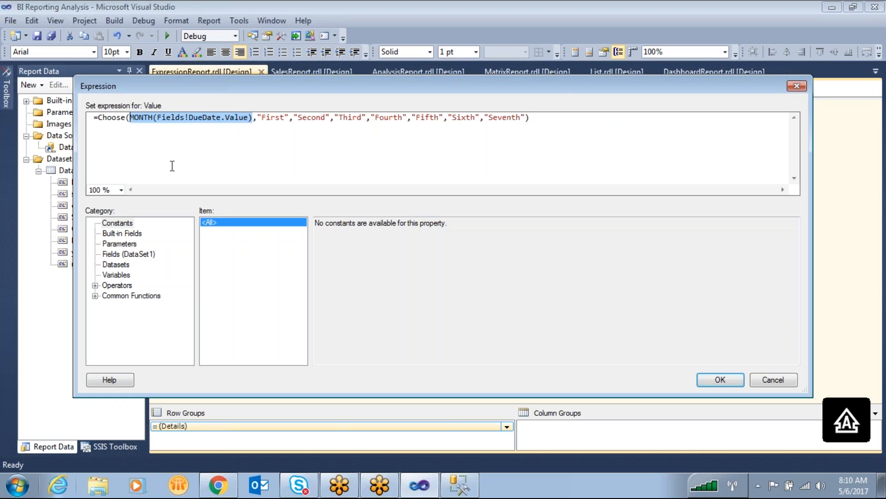
double_click(274, 118)
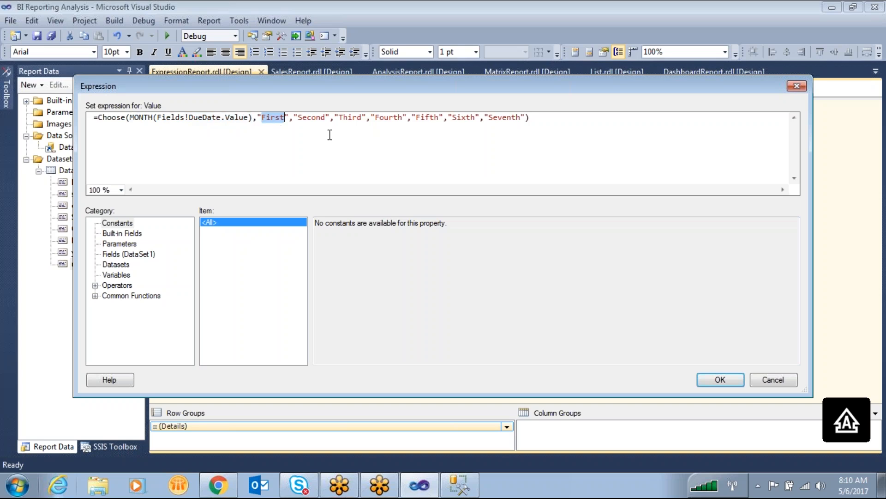
double_click(320, 117)
double_click(349, 118)
click(527, 119)
text(,")
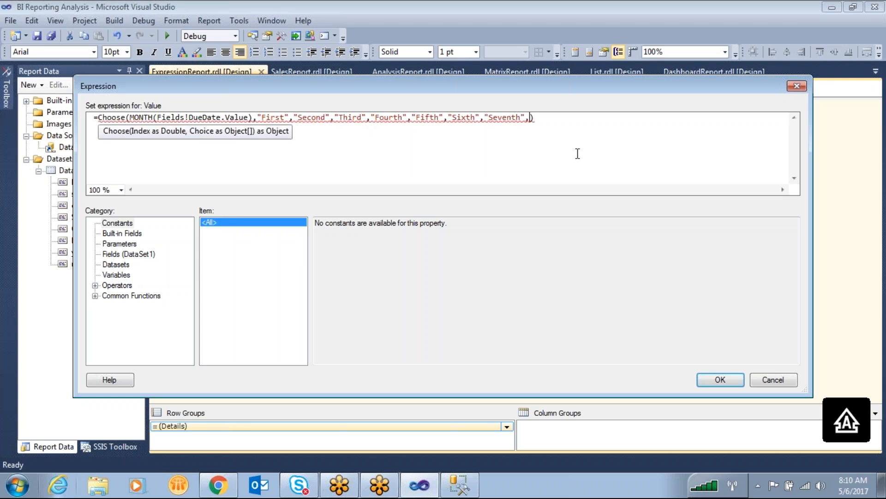
text(EIGHT")
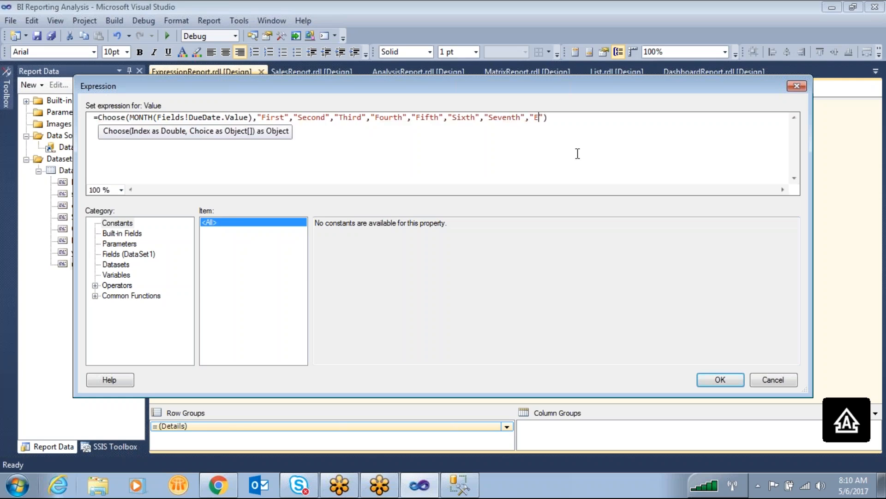
text(,"NINE",)
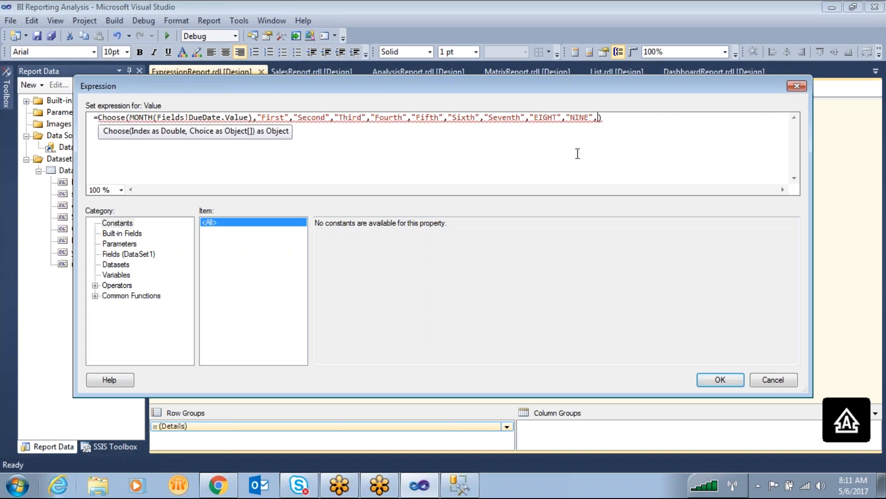
- Replace the first two Choose values, "First" and "Second", with "JAN" and "FEB"
double_click(273, 118)
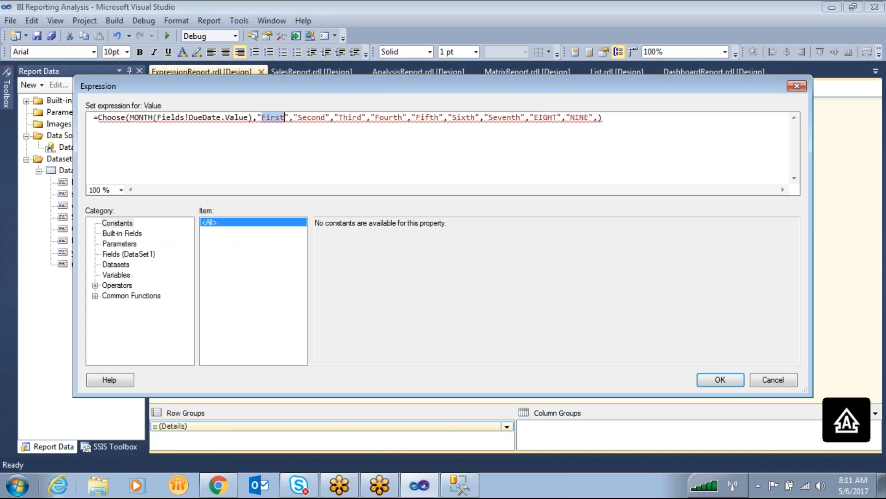
text(JAN)
key(Right)
key(Right)
key(Right)
key(Right)
key(Right)
key(Right)
key(Right)
key(Right)
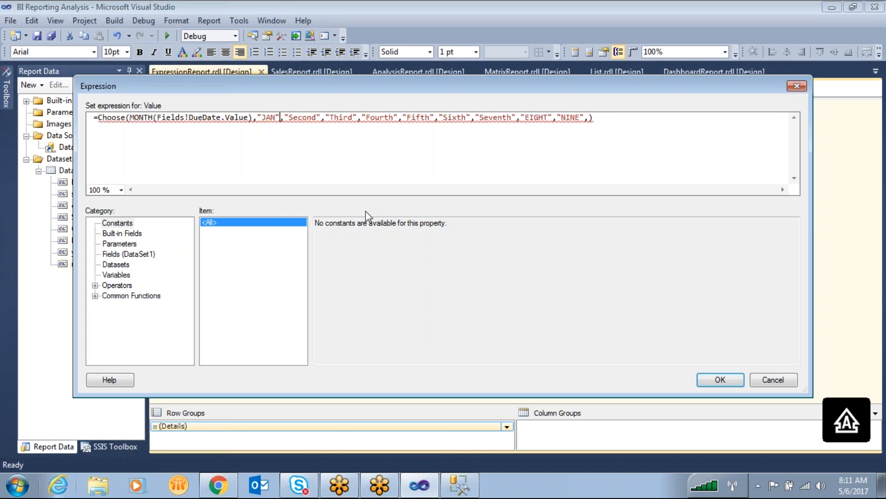
key(Delete)
key(BackSpace)
key(BackSpace)
key(BackSpace)
key(BackSpace)
key(BackSpace)
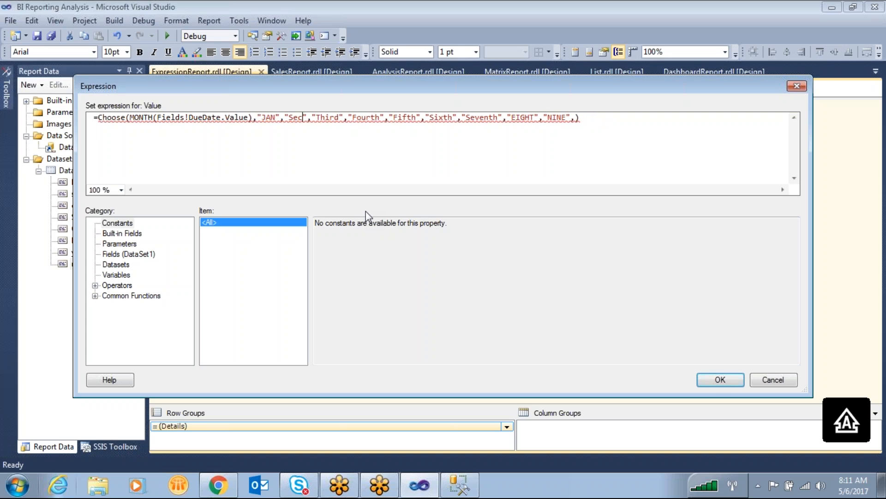
text(FEB)
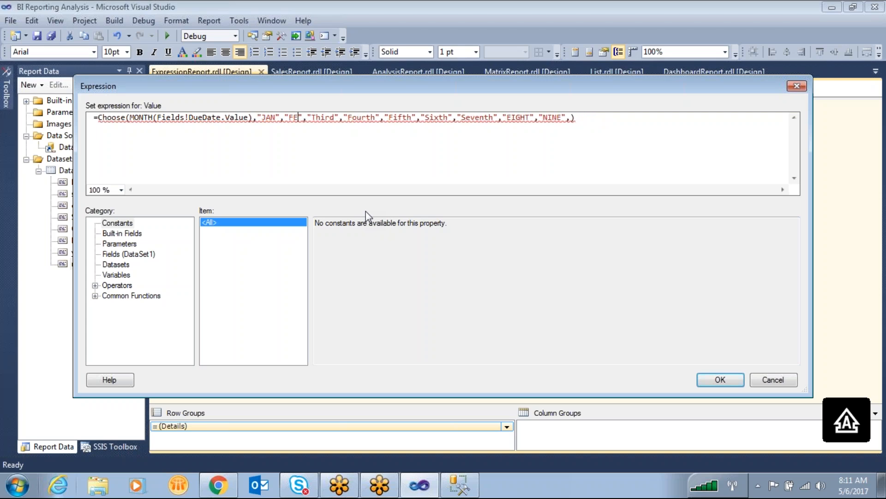
- Replace the Choose value "Third" with "MARCH"
key(Right)
key(Right)
key(Right)
key(Right)
key(Right)
key(Right)
key(Right)
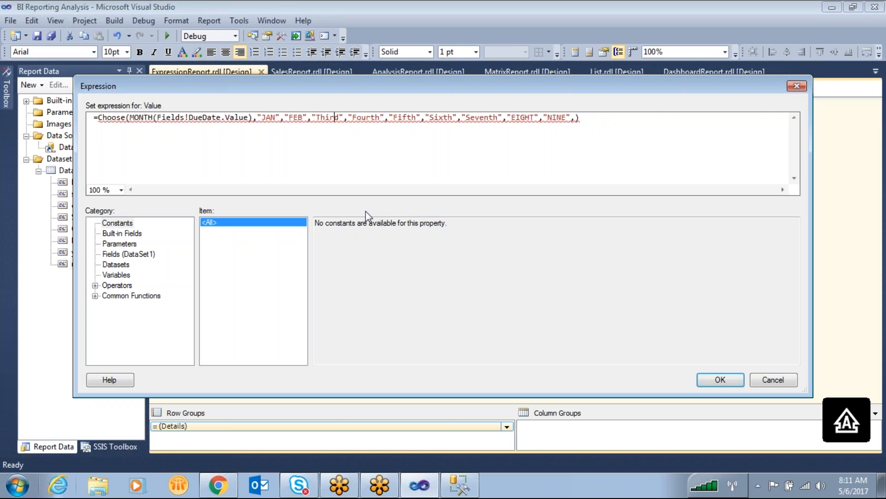
key(BackSpace)
key(BackSpace)
key(BackSpace)
key(BackSpace)
- Replace the Choose value "Fourth" with "APR"
key(BackSpace)
text(MARCH)
key(Right)
key(Right)
key(Right)
key(Right)
key(Right)
key(Right)
key(Right)
key(Right)
key(Right)
key(BackSpace)
key(BackSpace)
key(BackSpace)
key(BackSpace)
key(BackSpace)
key(BackSpace)
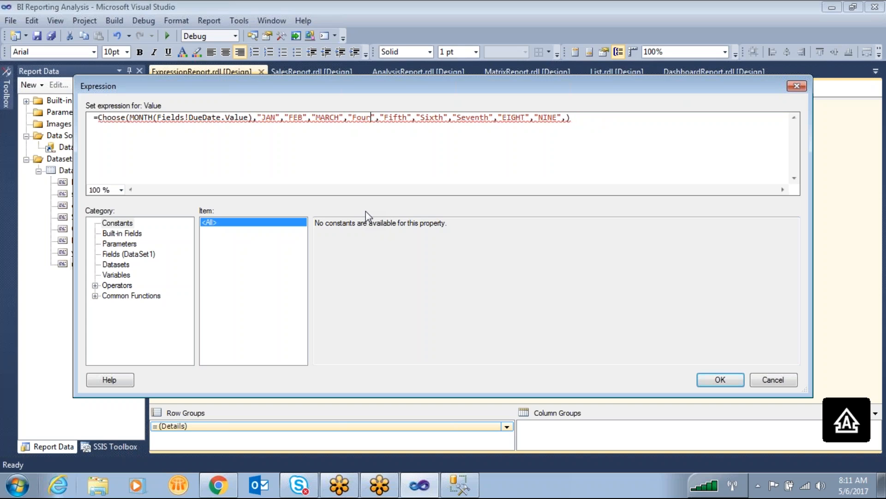
text(APR)
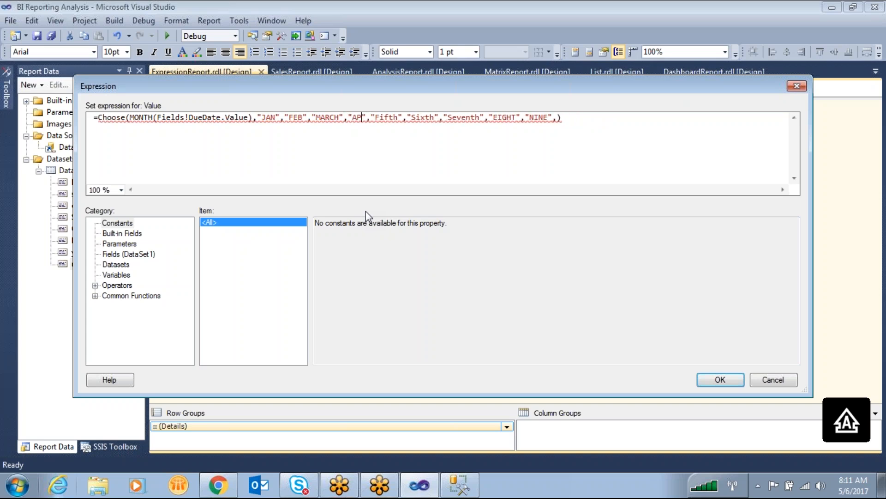
- Replace the Choose value "Fifth" with "MAY"
key(Right)
key(Right)
key(Right)
key(Right)
key(Right)
key(Right)
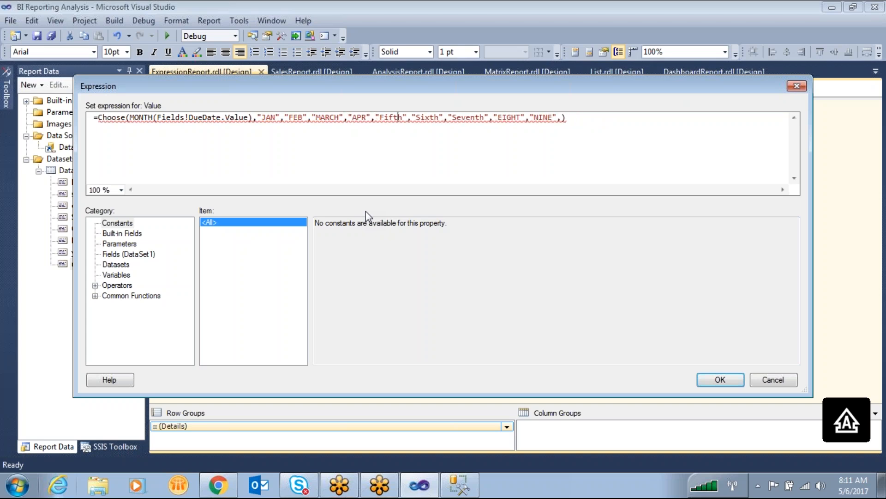
key(Delete)
key(Delete)
key(BackSpace)
key(BackSpace)
key(BackSpace)
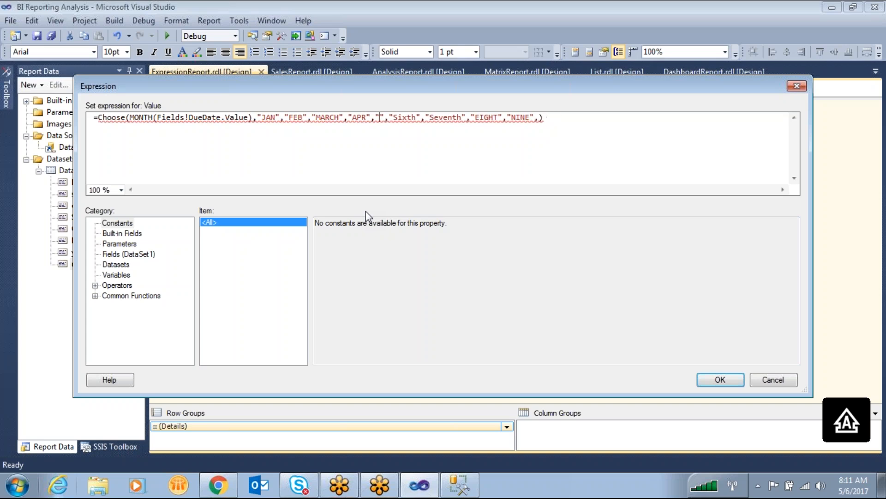
text(MAY)
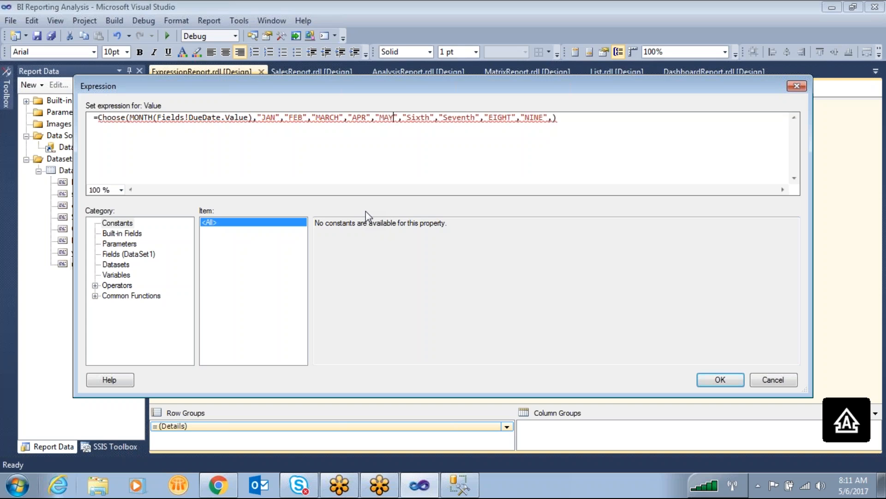
- Replace the Choose value "Sixth" with "JUNE"
key(Right)
key(Right)
key(Right)
key(Right)
key(Right)
key(Right)
key(Right)
key(Delete)
key(BackSpace)
key(BackSpace)
key(BackSpace)
key(BackSpace)
text(JUNE)
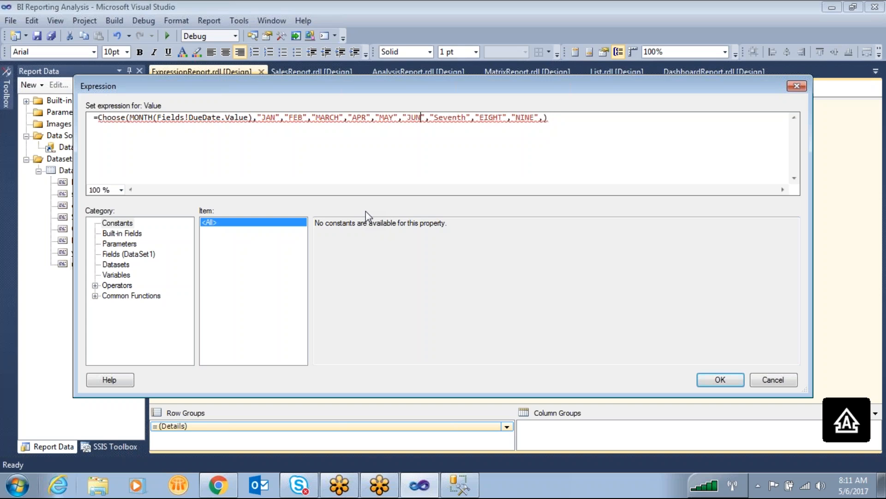
- Replace the Choose value "Seventh" with "JULY"
key(Right)
key(Right)
key(Right)
key(Right)
key(Right)
key(Right)
key(Right)
key(Right)
key(Right)
key(Right)
key(Right)
key(Right)
key(Right)
key(Left)
key(Left)
key(Left)
key(BackSpace)
key(BackSpace)
key(BackSpace)
key(BackSpace)
key(BackSpace)
key(BackSpace)
key(BackSpace)
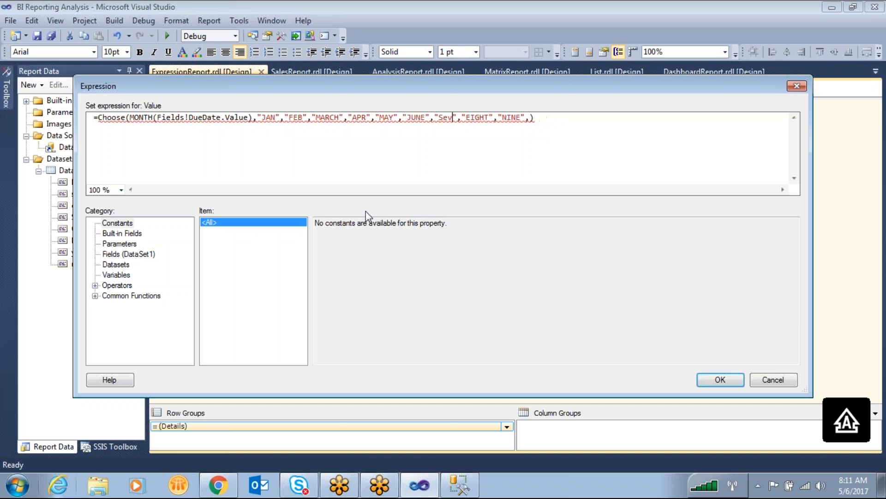
text(JULY)
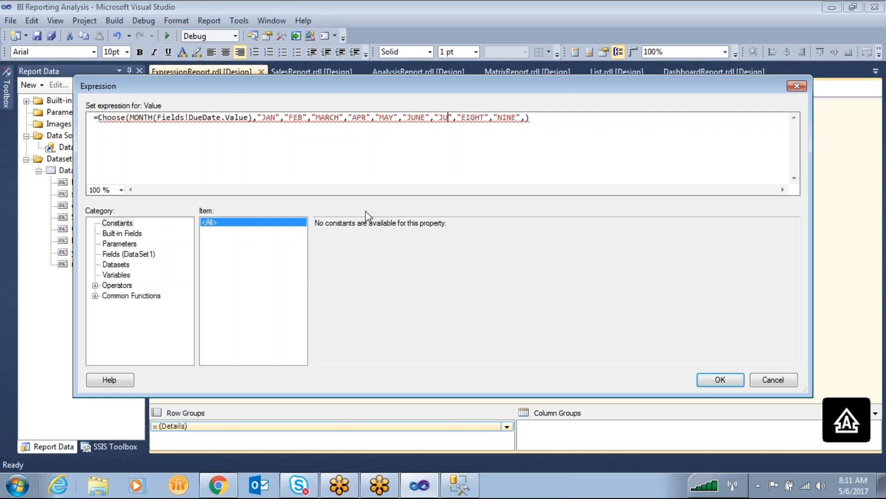
- Replace the Choose values "EIGHT" and "NINE" with "AUG" and "SEP"
key(Right)
key(Right)
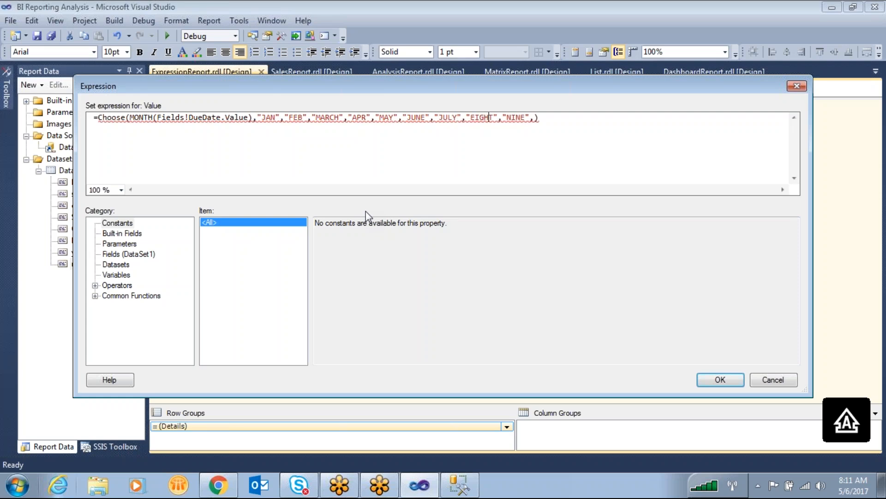
key(BackSpace)
key(BackSpace)
key(BackSpace)
key(BackSpace)
key(BackSpace)
text(AU)
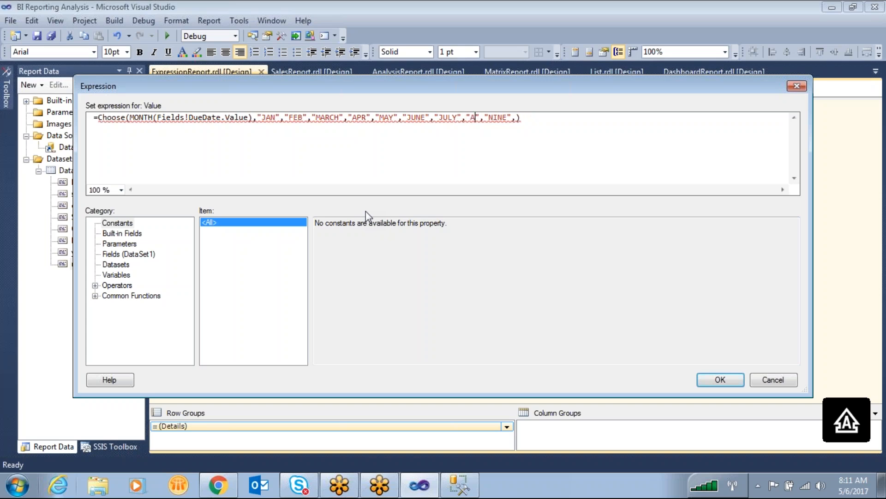
text(G)
key(BackSpace)
key(BackSpace)
key(BackSpace)
key(BackSpace)
text(SEP",")
- Complete the Choose list by adding the values "OCT", "NOV" and "DEC" after "SEP"
key(Left)
text(OCT)
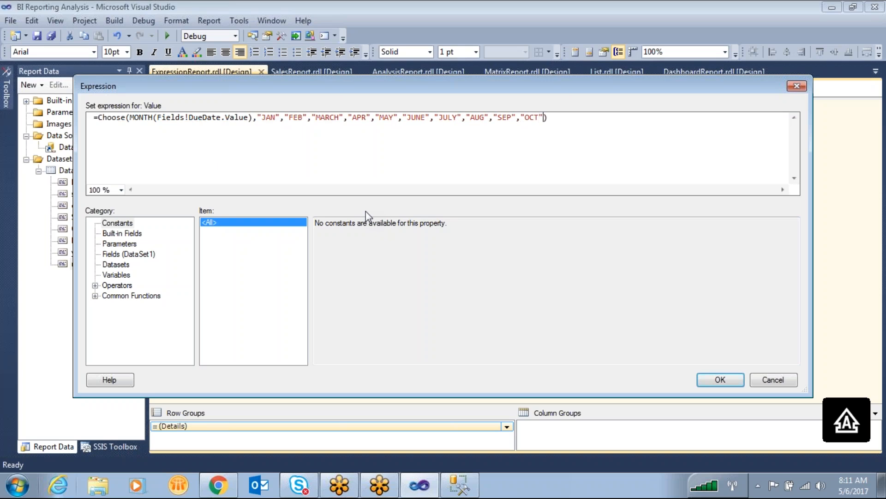
text(,"")
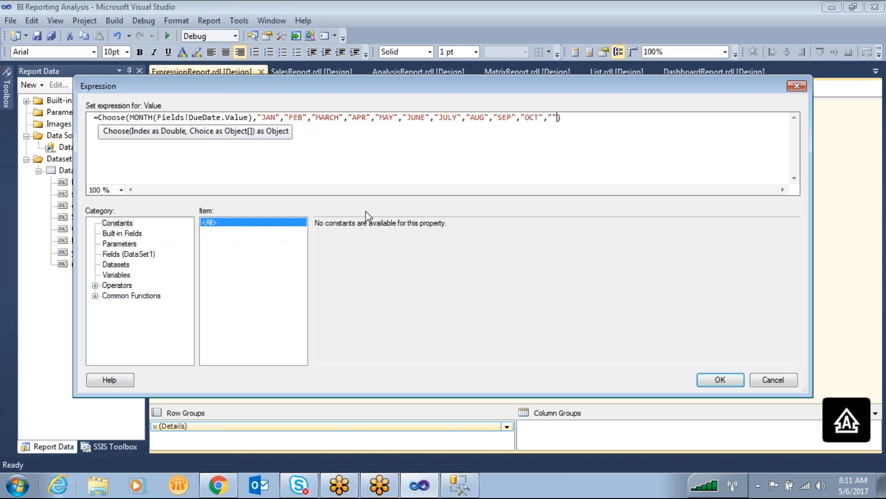
text(NOV)
text(,"")
text(DEC)
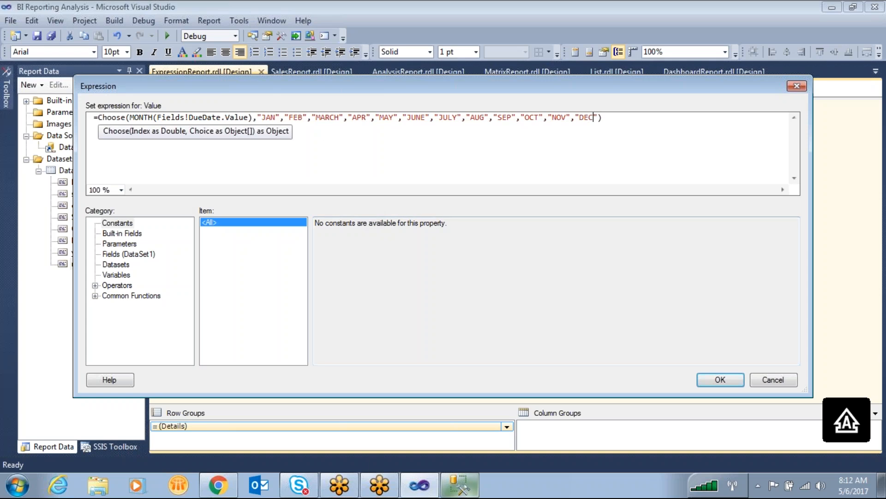
- Examine how the month number from MONTH(Fields!DueDate.Value) corresponds to the Choose values "JAN" through "DEC"
click(318, 141)
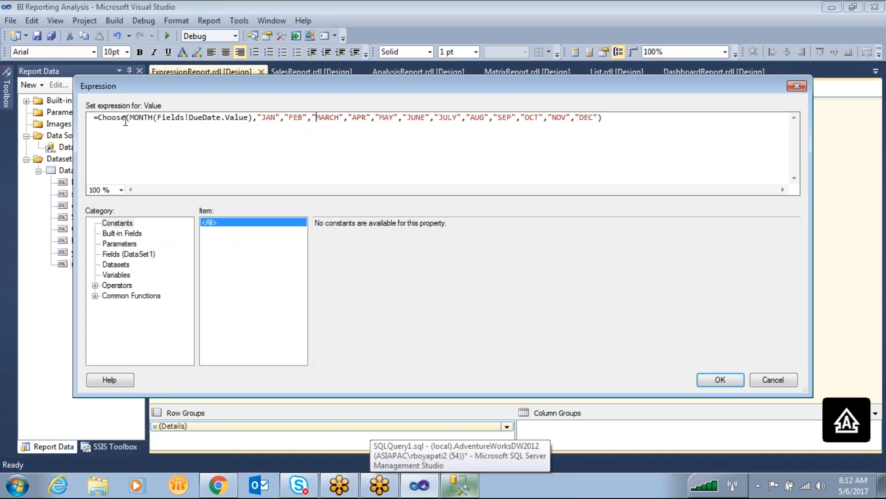
drag(130, 117, 256, 119)
key(ctrl+2)
drag(193, 135, 193, 196)
mouse_move(270, 111)
mouse_down()
mouse_move(259, 123)
mouse_move(287, 119)
mouse_move(296, 204)
mouse_up()
drag(318, 267, 344, 328)
click(556, 34)
- Apply the month-name Choose expression to the last column's cell and preview the report
click(721, 380)
click(221, 90)
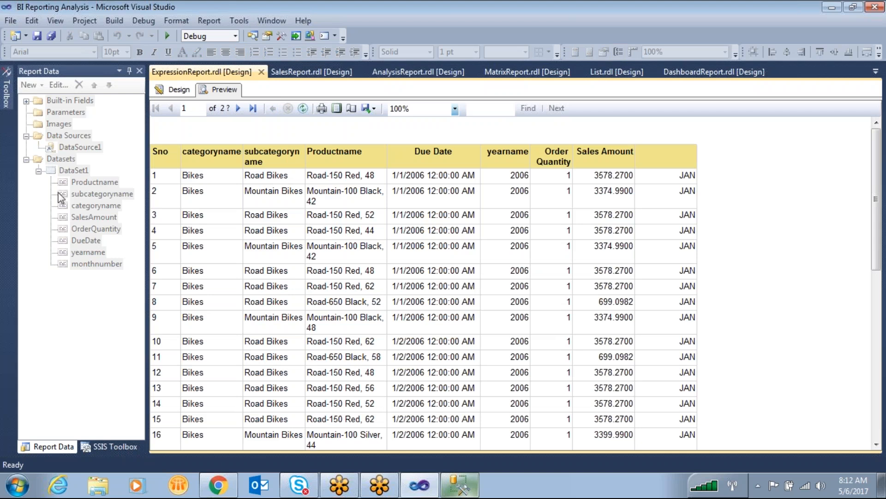
- Compare the Due Date values with the month names in the last column on page 1, and go to the next page
click(579, 45)
mouse_move(690, 167)
mouse_down()
mouse_move(681, 177)
mouse_move(702, 161)
mouse_up()
mouse_move(411, 166)
mouse_down()
mouse_move(439, 182)
mouse_move(437, 169)
mouse_move(401, 138)
mouse_move(434, 461)
mouse_move(436, 144)
mouse_move(417, 146)
mouse_up()
mouse_move(731, 145)
mouse_down()
mouse_move(691, 489)
mouse_move(708, 134)
mouse_move(701, 162)
mouse_up()
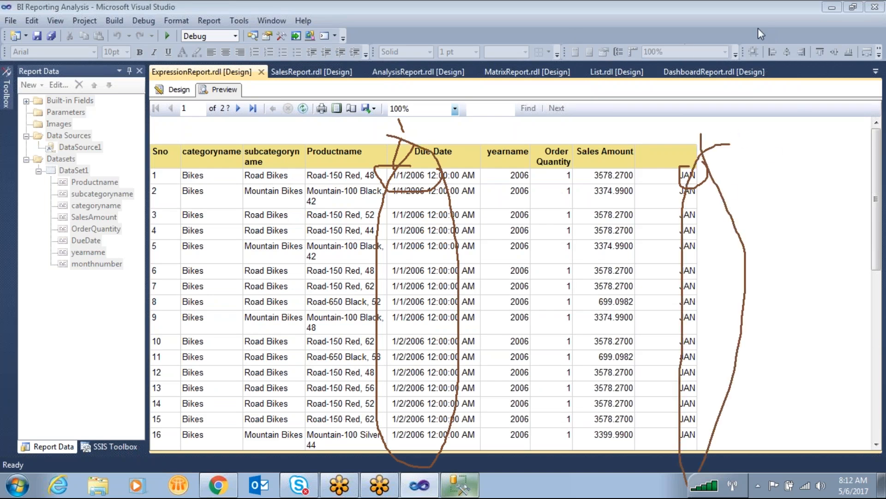
key(Escape)
click(240, 110)
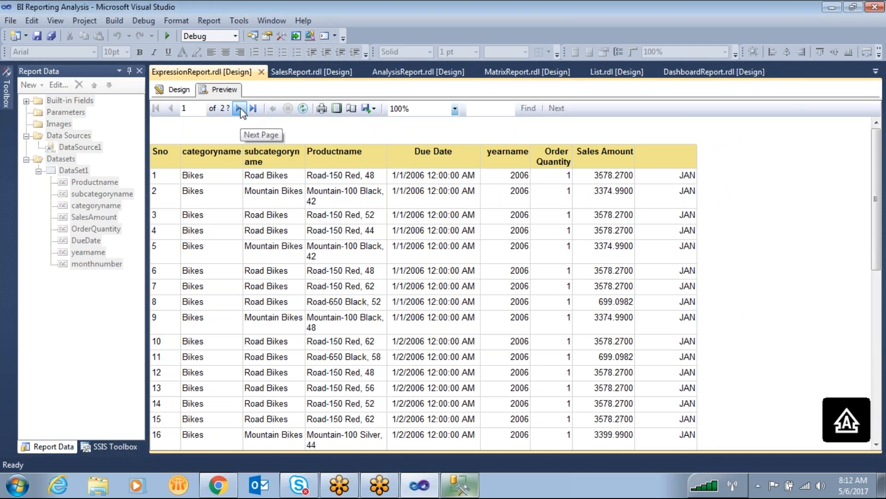
- Page forward through the report preview, checking the last column's month names against the Due Date values
click(241, 111)
click(242, 111)
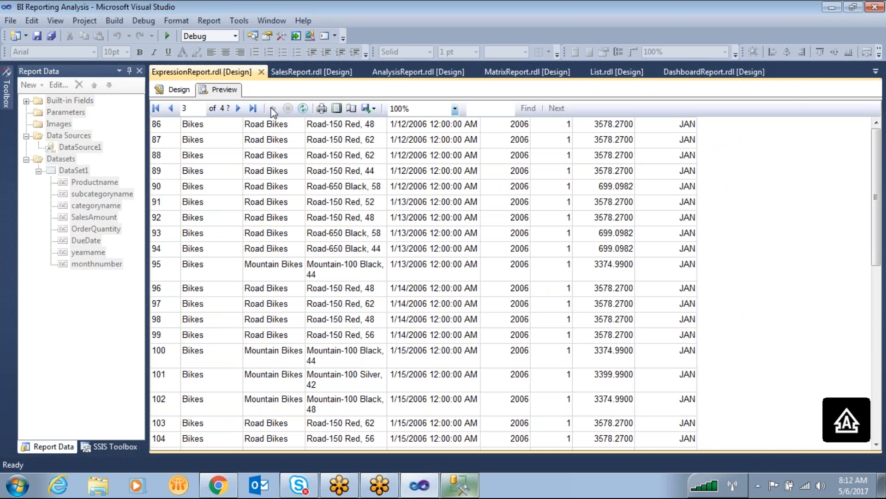
click(238, 110)
click(239, 110)
click(238, 110)
click(239, 110)
click(238, 110)
click(238, 110)
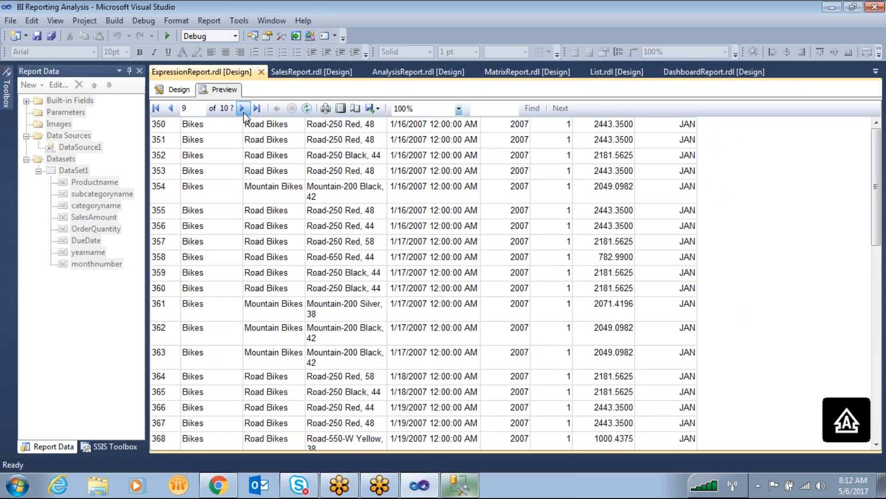
click(241, 110)
click(241, 110)
click(241, 110)
click(241, 110)
click(241, 110)
click(241, 110)
click(243, 111)
click(243, 111)
click(243, 111)
click(243, 110)
click(243, 111)
click(243, 111)
click(243, 110)
click(243, 111)
click(242, 109)
click(242, 109)
click(242, 109)
click(243, 109)
click(243, 109)
click(242, 109)
click(243, 109)
click(242, 109)
click(242, 110)
click(242, 110)
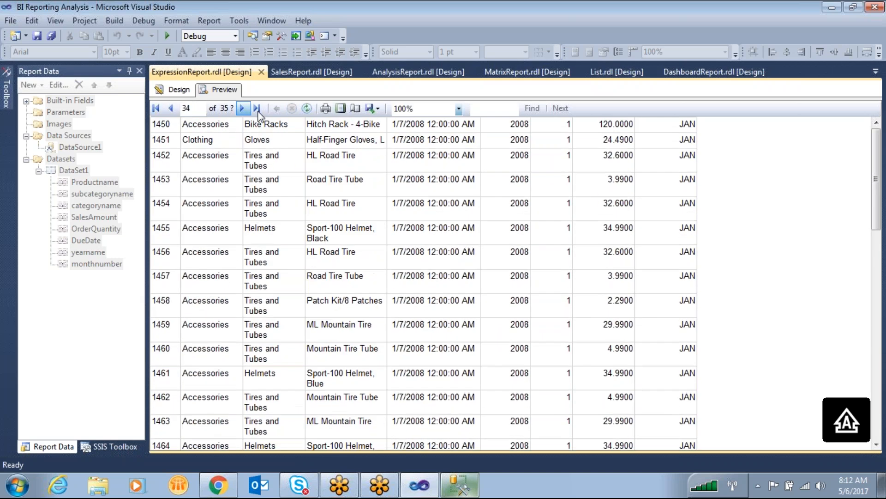
- Go to the last page of the report and compare the Due Date month with the month name in the last column
click(257, 109)
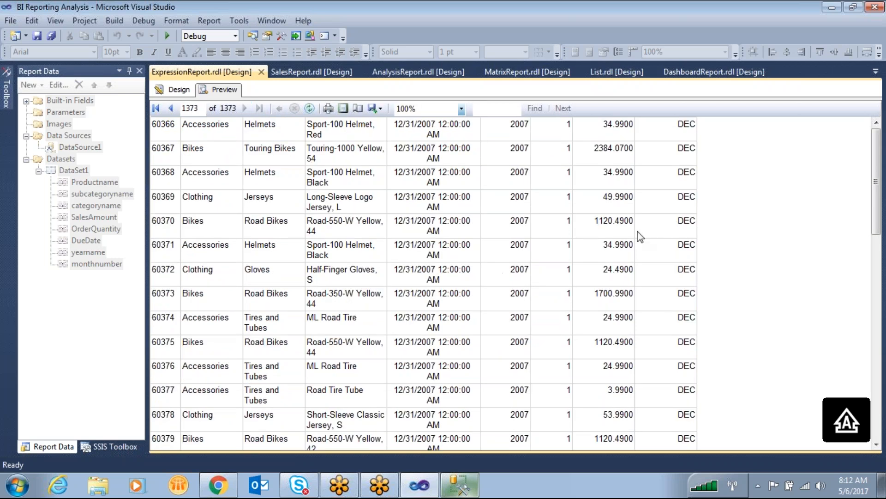
click(583, 45)
mouse_move(397, 285)
mouse_down()
mouse_move(400, 304)
mouse_move(397, 284)
mouse_up()
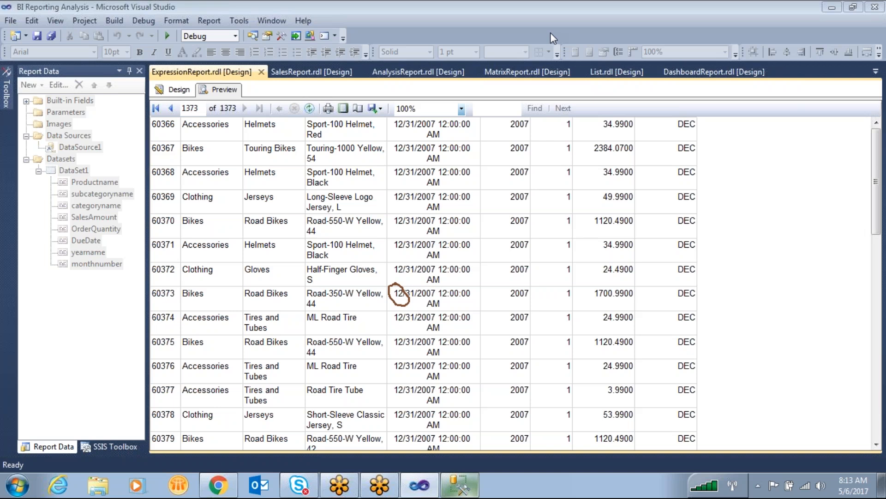
drag(700, 289, 666, 300)
drag(696, 275, 692, 305)
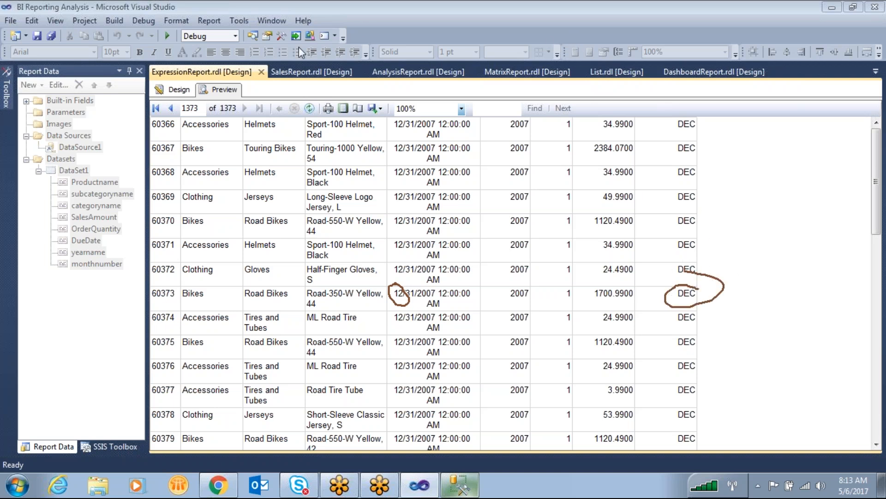
- Add "NO MONTH" after "DEC" in the Choose expression of the last column's detail cell
click(175, 89)
right_click(679, 169)
click(723, 271)
drag(598, 118, 575, 118)
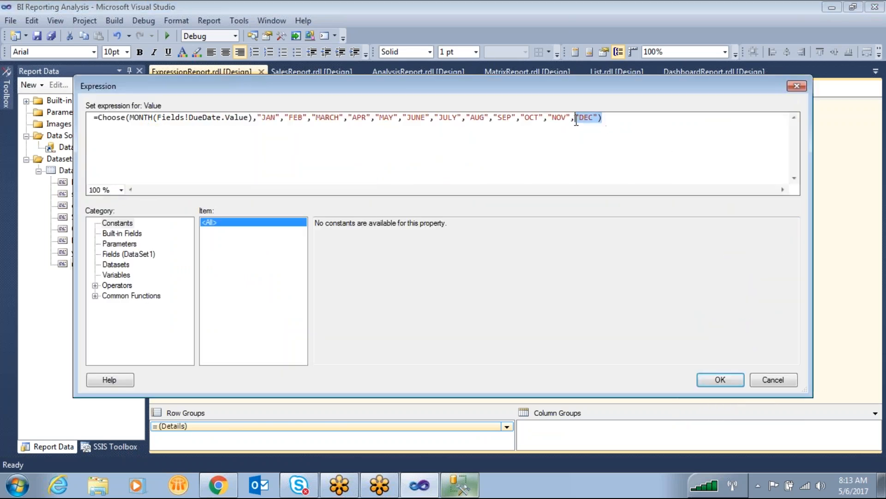
drag(257, 118, 130, 120)
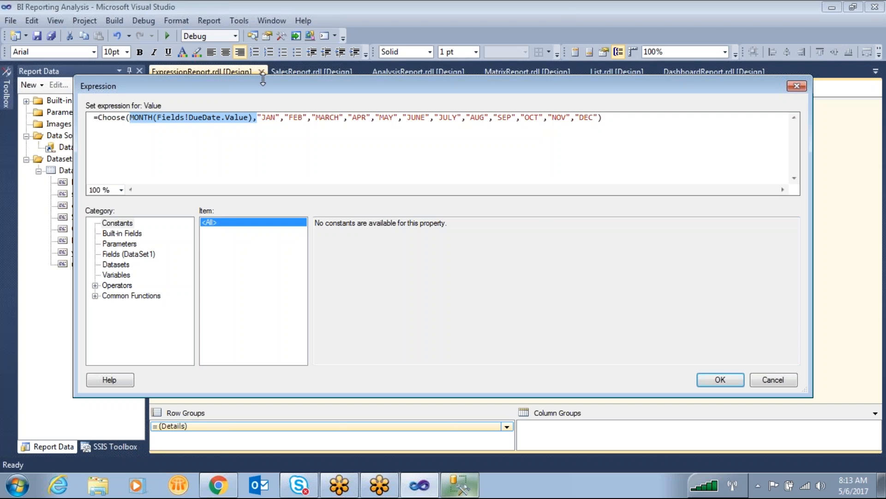
drag(573, 118, 552, 119)
click(600, 121)
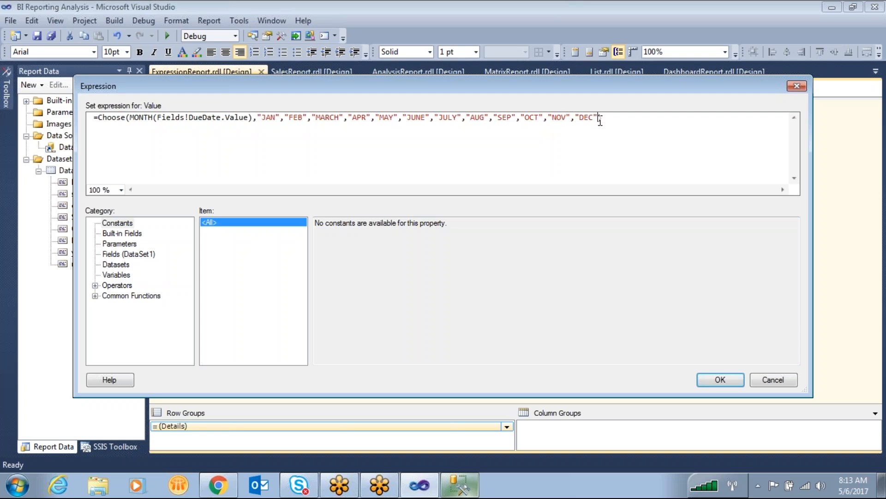
text(,"")
text(NO MONTH)
double_click(199, 117)
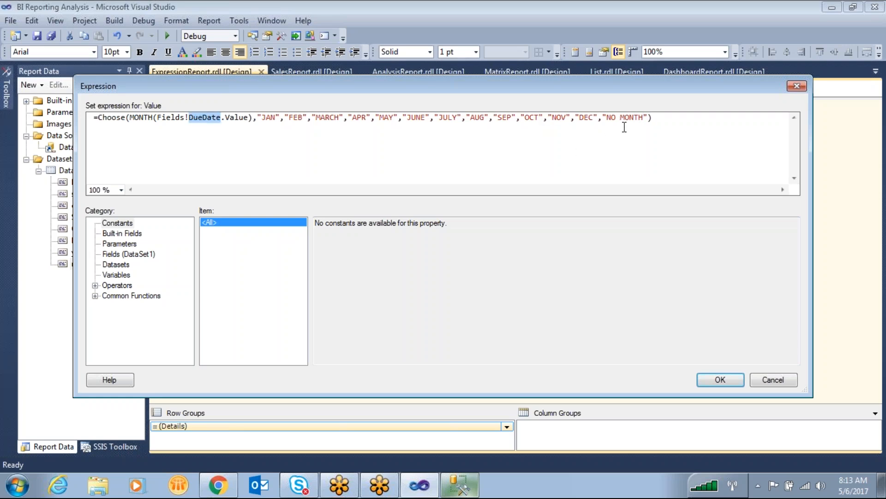
- Remove the "DEC" value from the Choose list so "NO MONTH" follows "NOV", and apply the expression
click(599, 117)
key(BackSpace)
key(BackSpace)
key(BackSpace)
key(BackSpace)
key(BackSpace)
key(BackSpace)
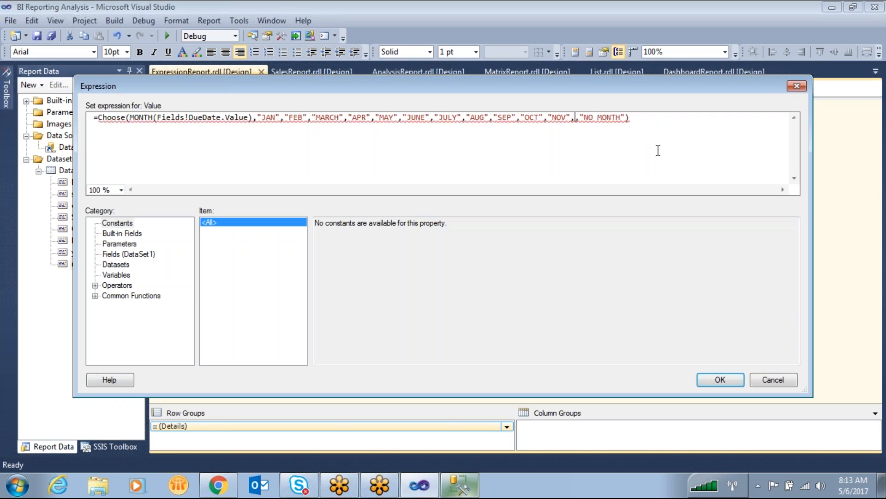
click(720, 379)
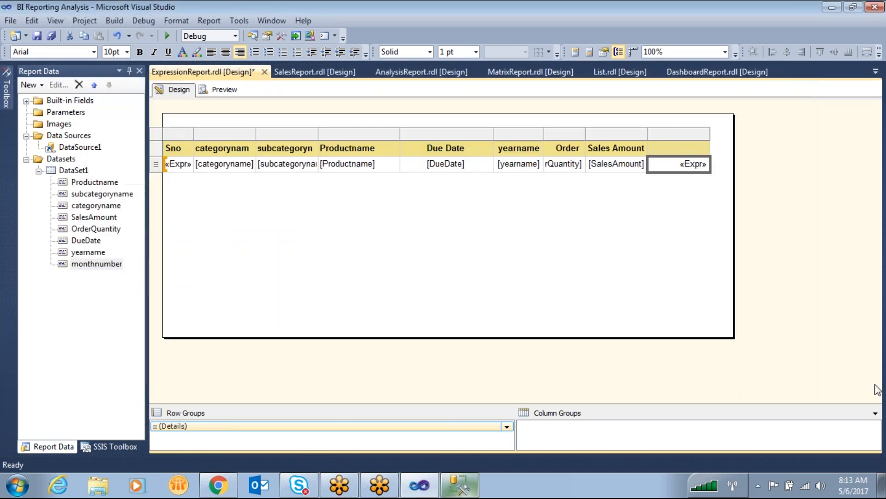
- Preview the report and compare the Due Date values with the last column's text on the last page
click(221, 89)
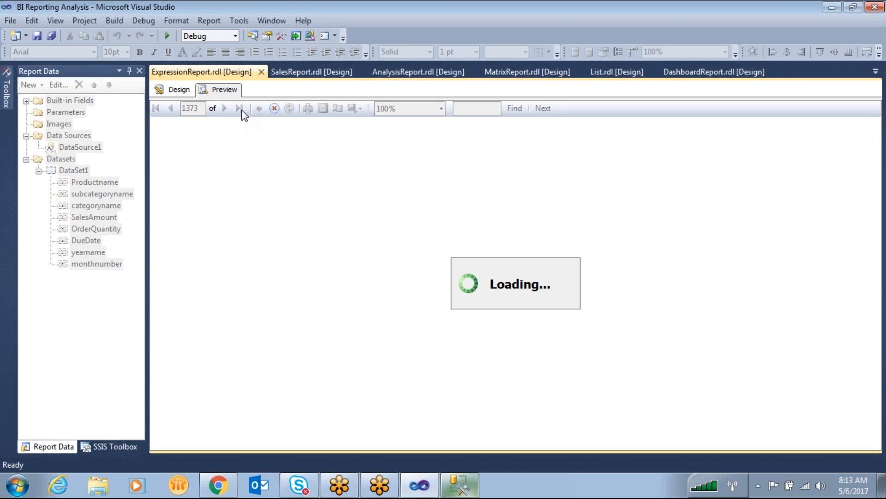
click(253, 110)
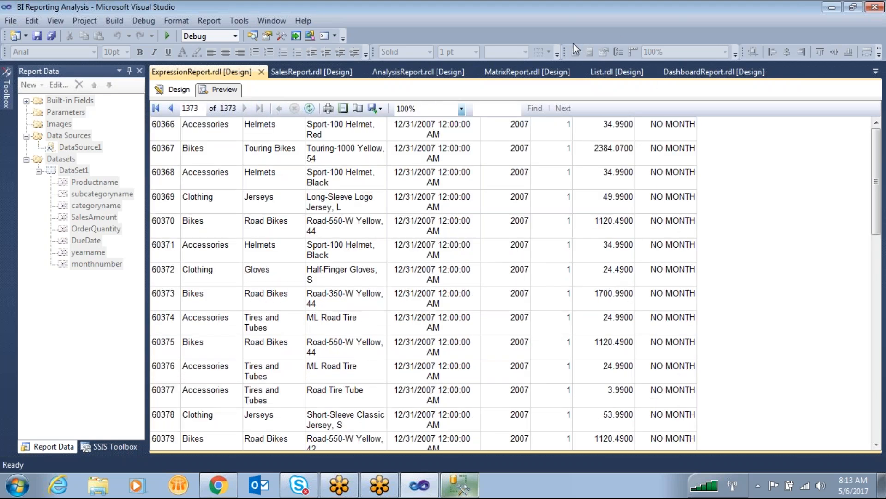
mouse_move(436, 102)
mouse_down()
mouse_move(386, 130)
mouse_move(468, 121)
mouse_move(441, 94)
mouse_move(457, 85)
mouse_move(481, 100)
mouse_move(499, 86)
mouse_move(511, 98)
mouse_up()
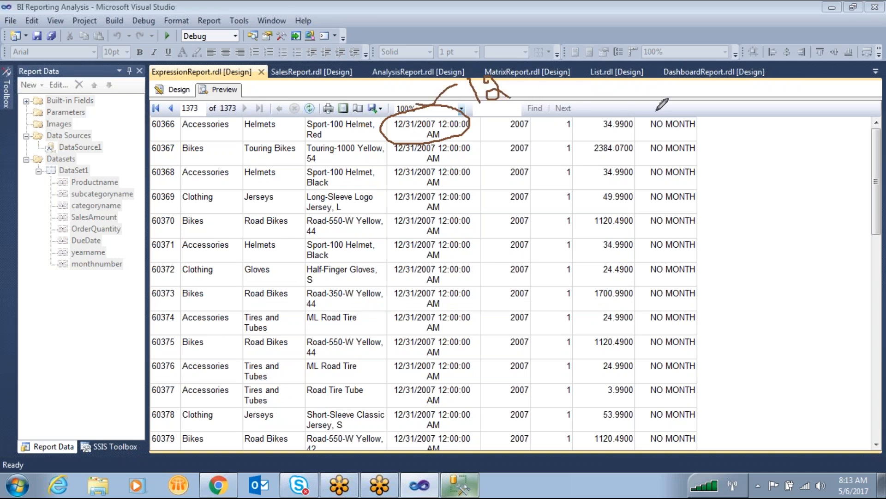
mouse_move(674, 111)
mouse_down()
mouse_move(649, 115)
mouse_move(653, 132)
mouse_move(699, 135)
mouse_move(702, 116)
mouse_move(674, 112)
mouse_up()
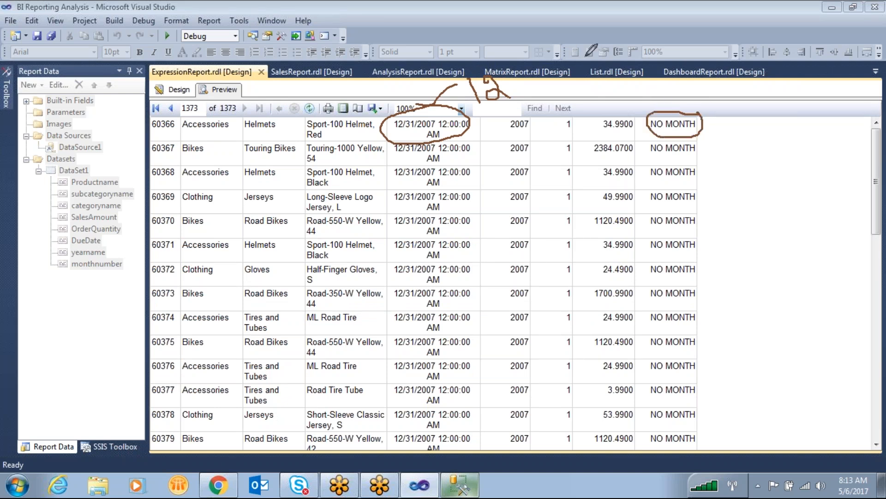
click(655, 41)
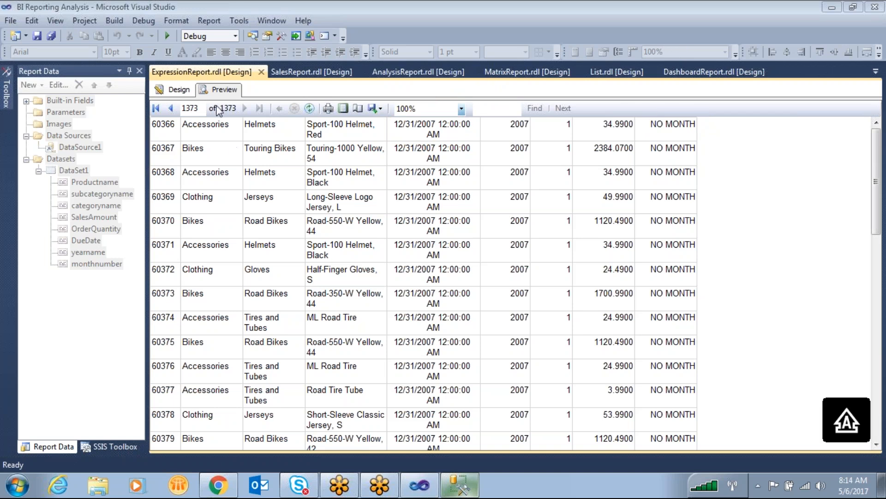
- Examine how each value's position in the last column's Choose expression corresponds to a month number, and close the expression without changes
click(175, 90)
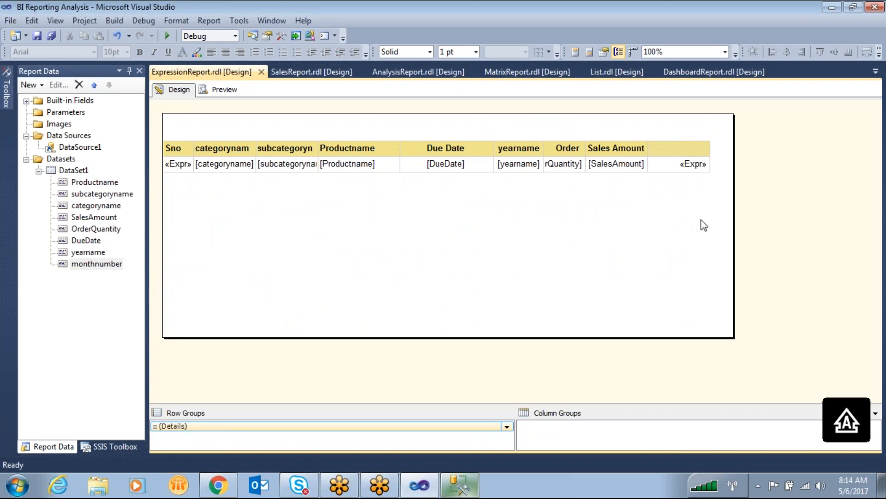
right_click(675, 168)
click(714, 270)
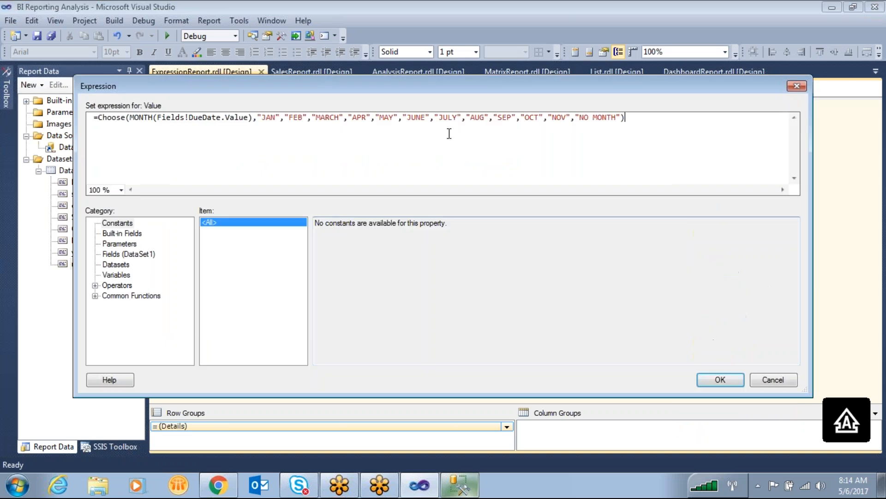
double_click(262, 117)
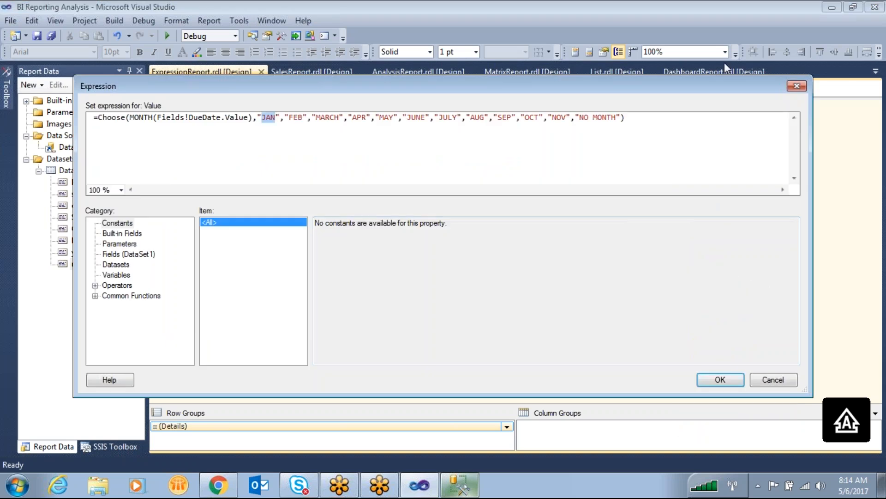
drag(267, 130, 279, 189)
drag(306, 123, 319, 156)
mouse_move(313, 169)
mouse_down()
mouse_move(336, 160)
mouse_move(344, 209)
mouse_up()
drag(348, 126, 382, 180)
mouse_move(381, 190)
mouse_down()
mouse_move(396, 192)
mouse_move(417, 223)
mouse_up()
mouse_move(379, 128)
mouse_down()
mouse_move(477, 256)
mouse_move(480, 207)
mouse_move(514, 234)
mouse_up()
drag(516, 178, 506, 191)
mouse_move(434, 120)
mouse_down()
mouse_move(571, 200)
mouse_move(593, 245)
mouse_up()
mouse_move(464, 122)
mouse_down()
mouse_move(599, 200)
mouse_move(661, 252)
mouse_move(707, 213)
mouse_up()
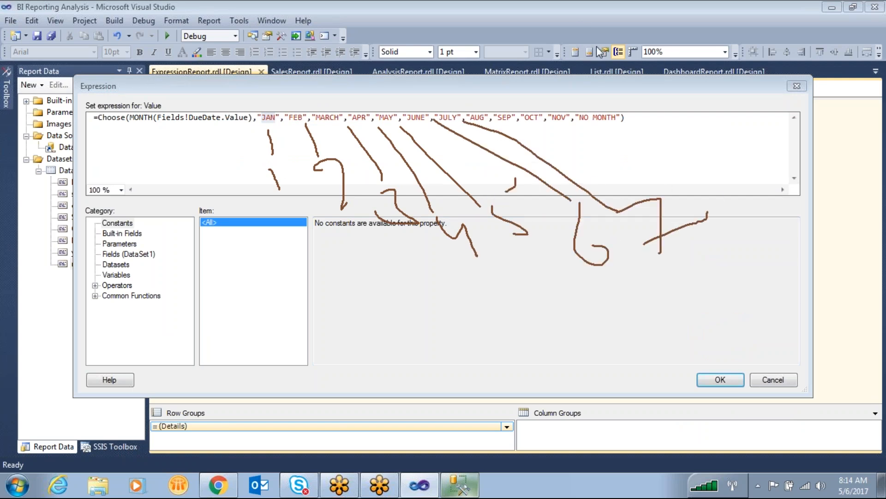
key(Escape)
click(797, 86)
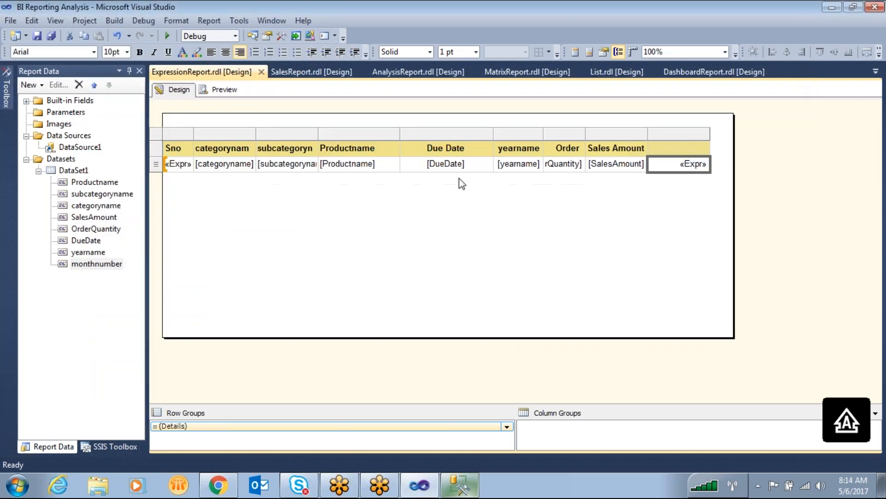
- Move the table up to the top edge of the report body and resize the body to be shorter and wider
drag(388, 338, 406, 218)
drag(310, 115, 481, 248)
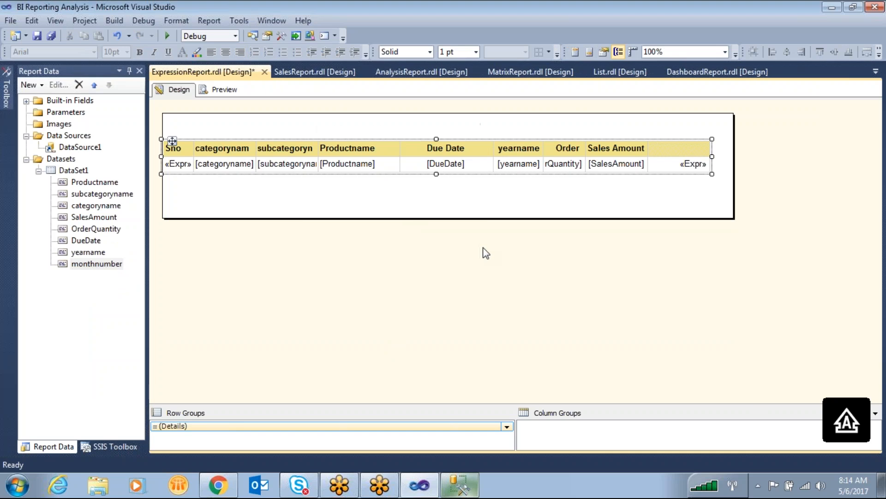
key(Up)
key(Up)
key(Up)
key(Up)
key(Up)
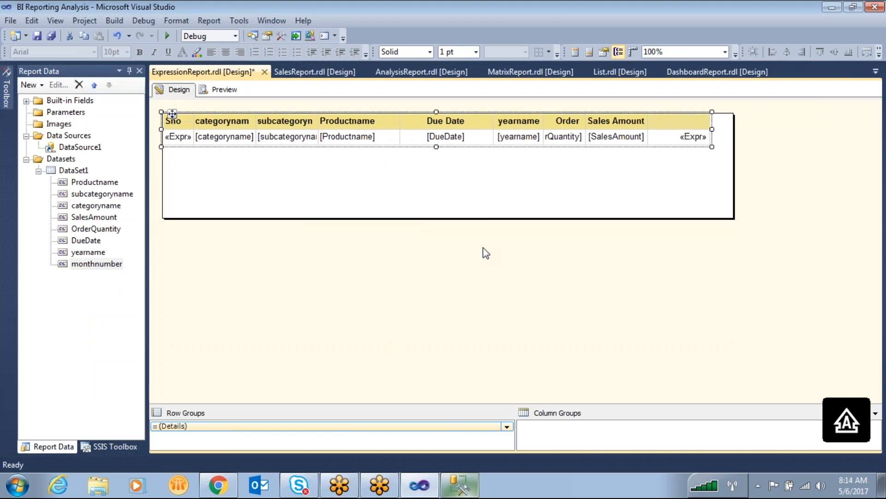
drag(731, 193, 546, 193)
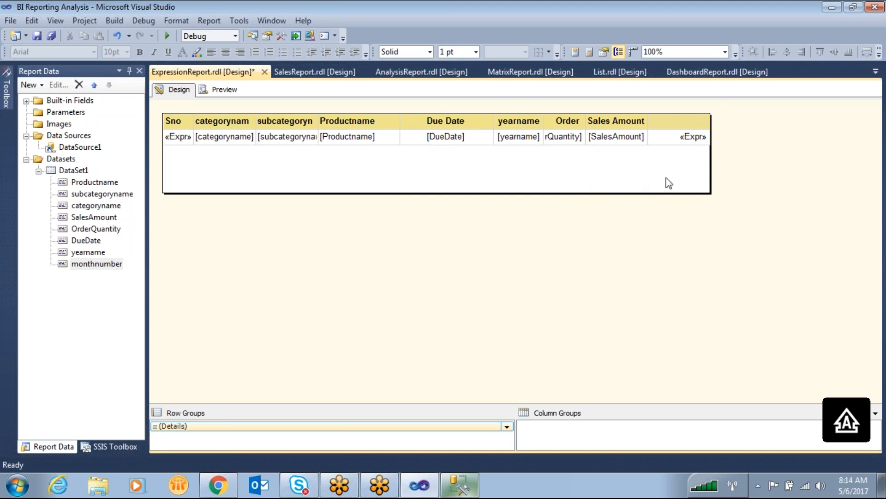
drag(711, 192, 860, 193)
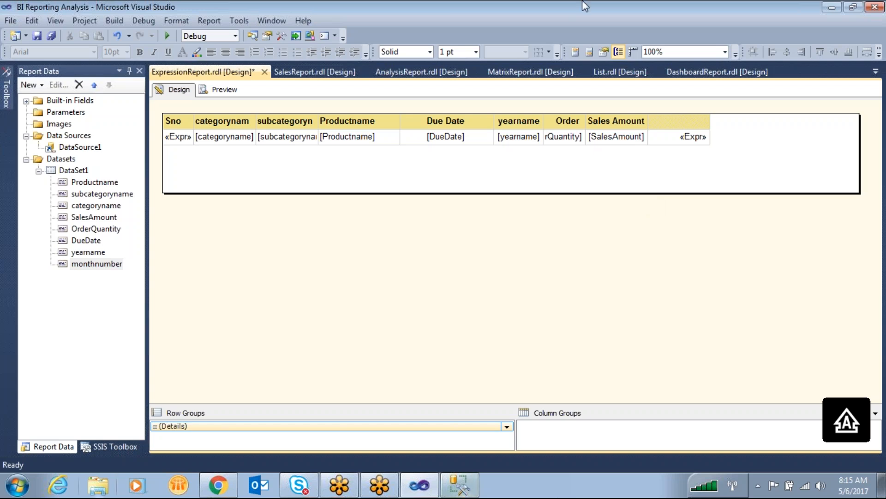
- Open the expression of the last column's detail cell and display the Program Flow examples for the Choose function
right_click(675, 138)
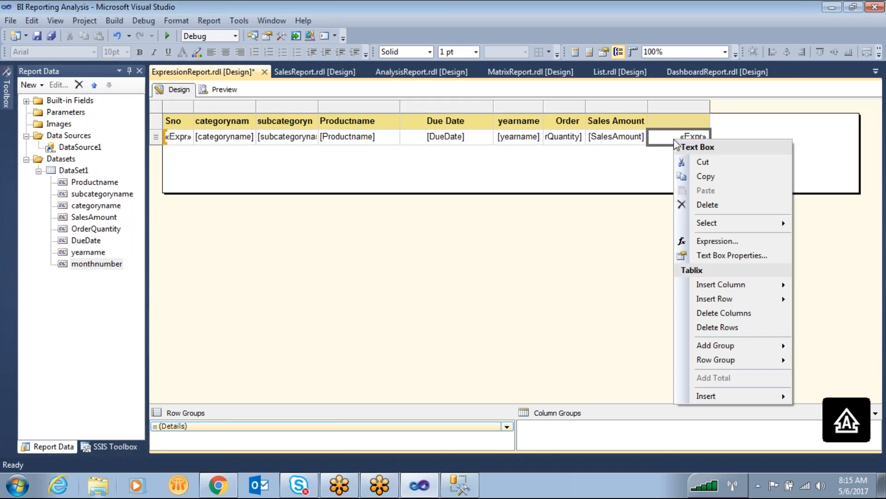
click(720, 241)
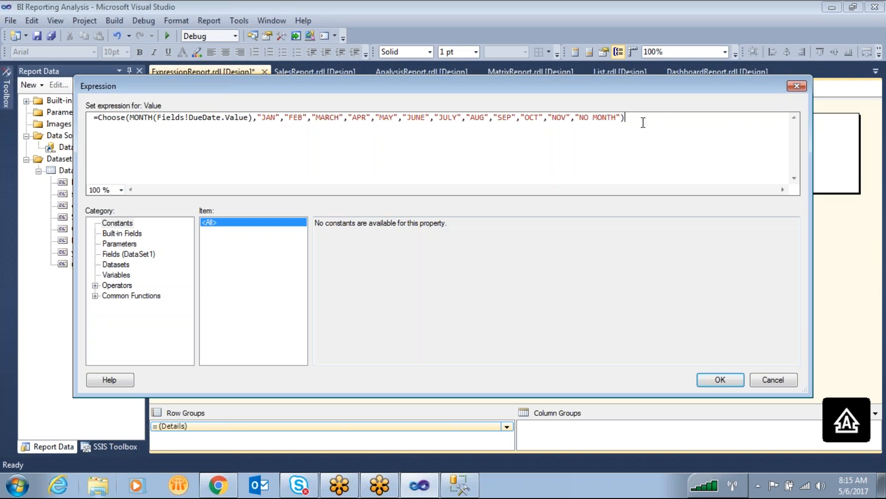
click(95, 296)
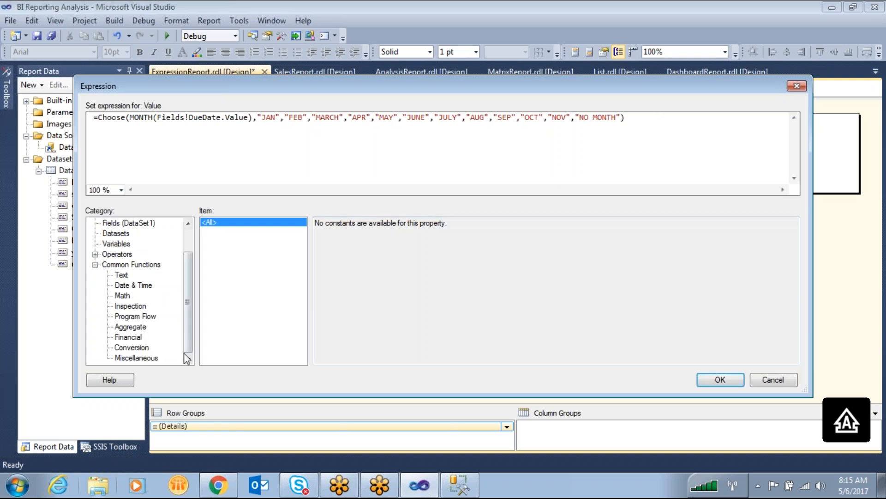
click(146, 358)
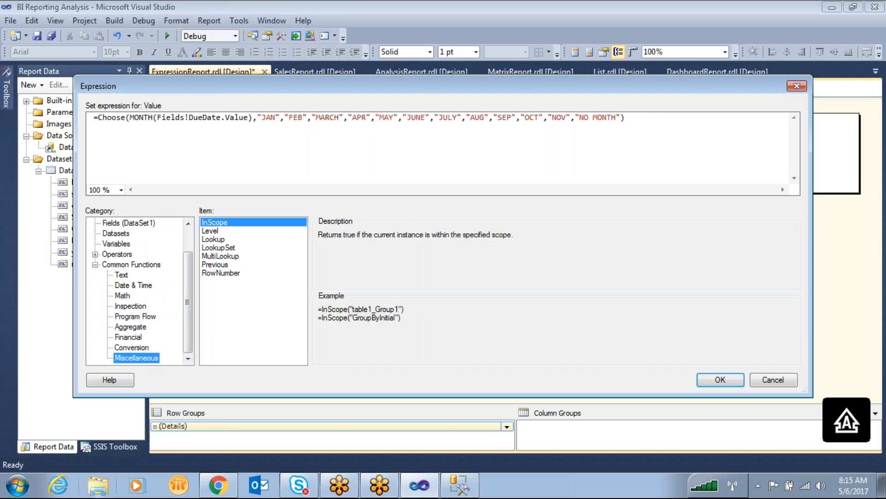
click(133, 347)
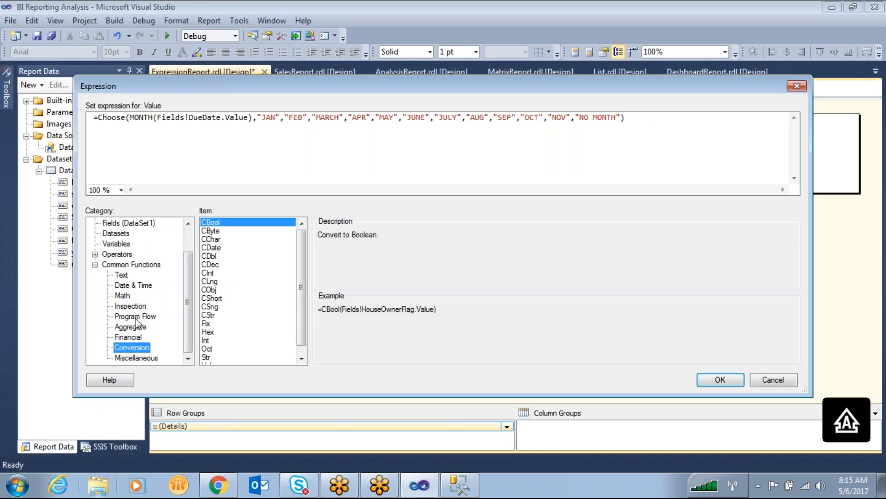
click(135, 317)
click(215, 231)
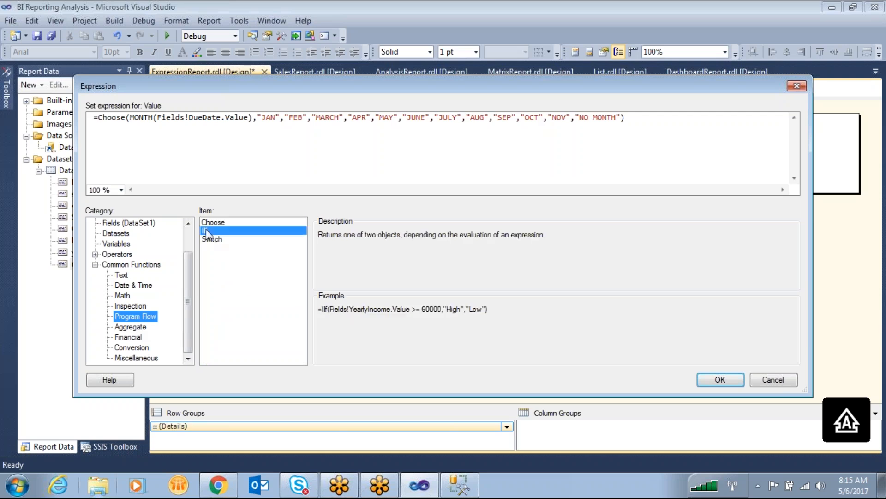
click(217, 223)
- Replace the cell's expression with a copy of the Choose example that uses Datepart("w",Fields!BirthDate.Value) and "First" through "Seventh"
drag(665, 319, 283, 320)
right_click(339, 318)
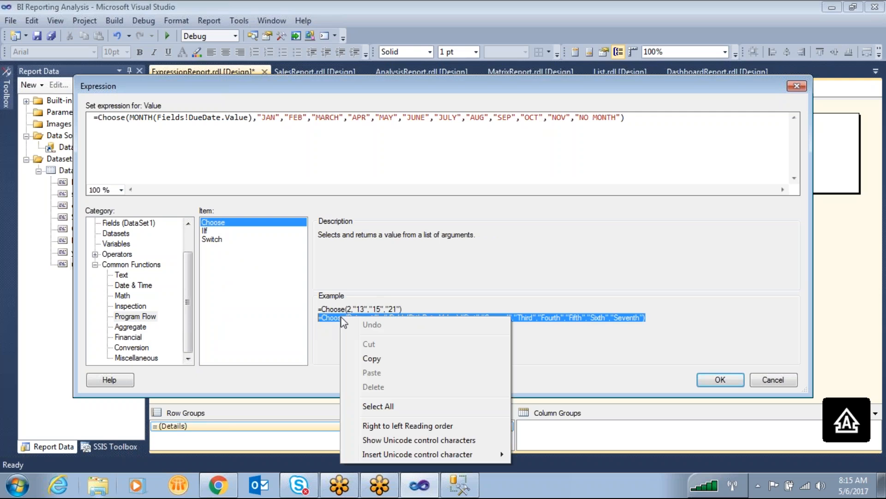
click(373, 358)
drag(675, 114, 24, 114)
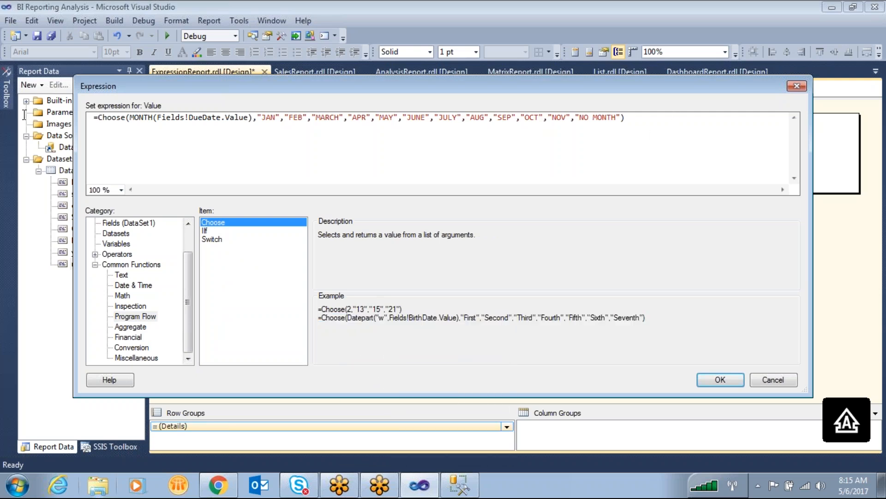
key(ctrl+a)
right_click(181, 120)
click(215, 189)
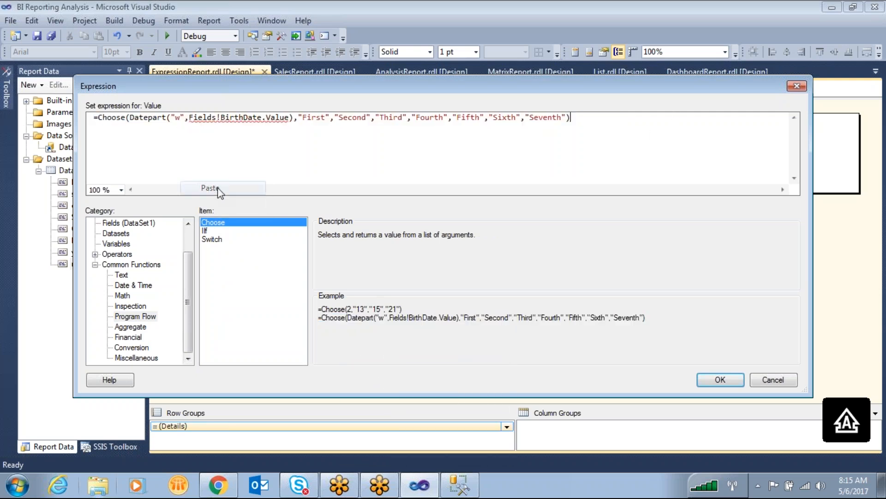
- Replace the BirthDate field with DueDate inside the Datepart function of the Choose expression
drag(290, 118, 191, 125)
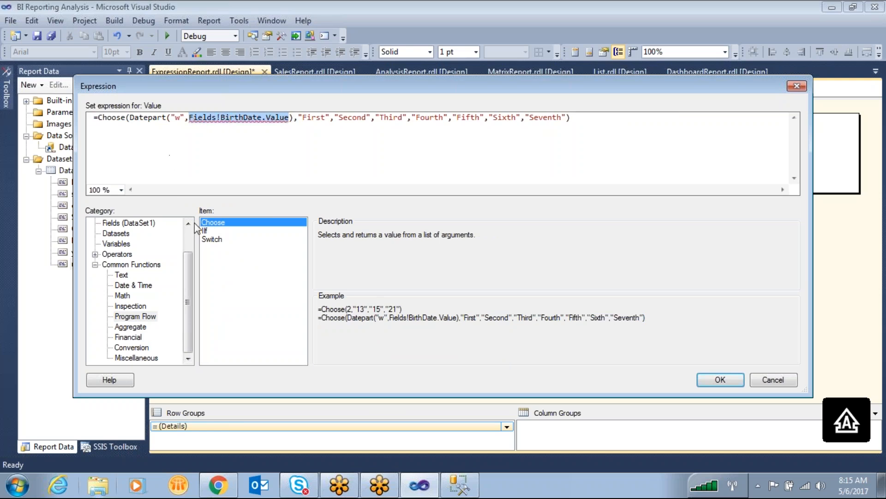
click(244, 119)
key(BackSpace)
key(BackSpace)
key(BackSpace)
key(BackSpace)
key(BackSpace)
text(DUE)
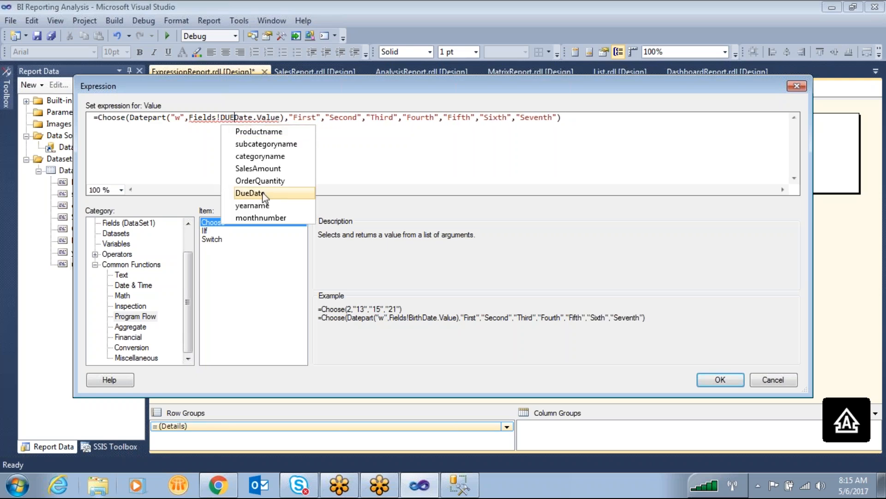
double_click(264, 193)
click(289, 146)
- Copy the whole Datepart("w",…) function from within the Choose expression
drag(303, 117, 129, 120)
right_click(152, 122)
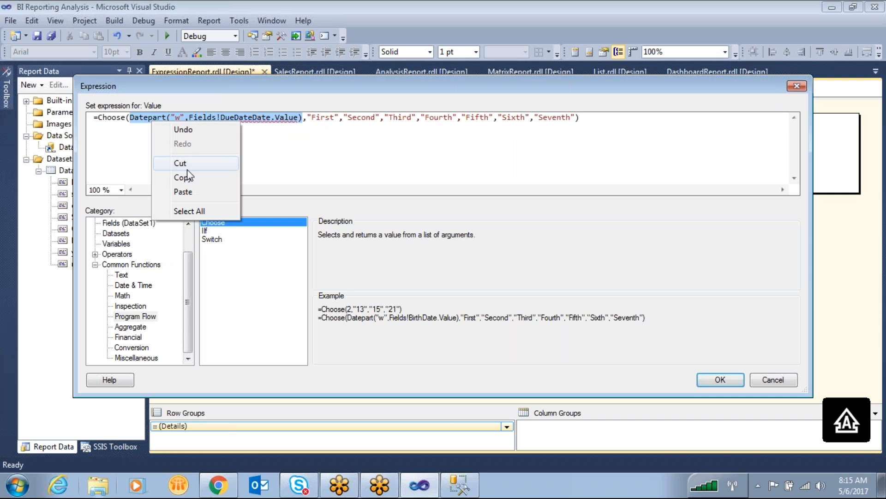
click(187, 176)
click(282, 144)
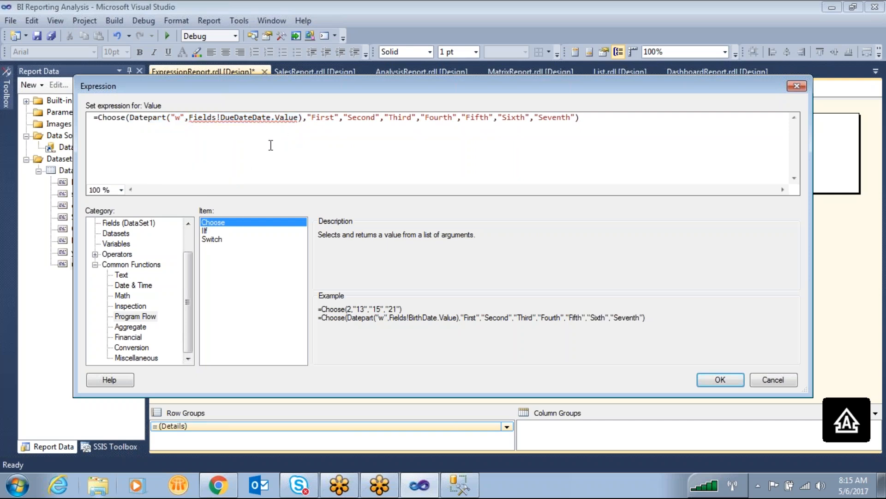
- Remove the duplicated "Date" so the Choose expression's field reads Fields!DueDate.Value, and apply the expression
click(274, 119)
key(BackSpace)
key(BackSpace)
key(BackSpace)
key(BackSpace)
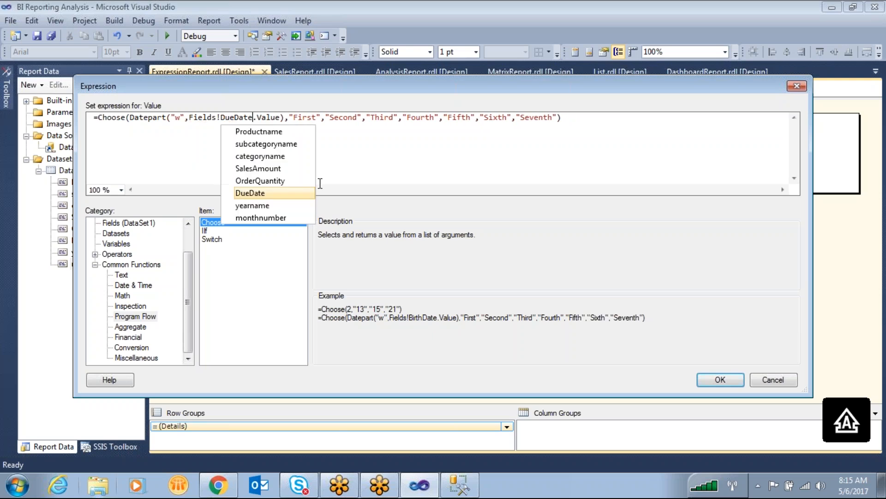
click(251, 192)
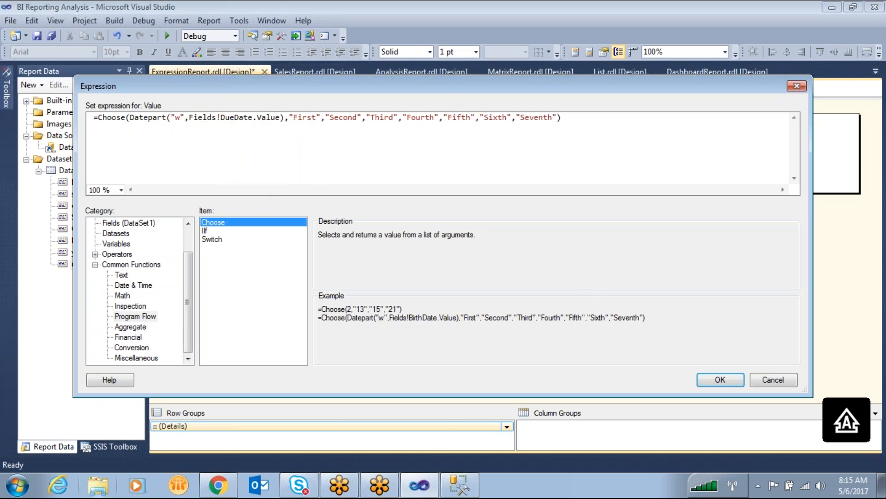
click(721, 380)
- Insert a new column to the right of the table's last column
click(679, 105)
right_click(683, 106)
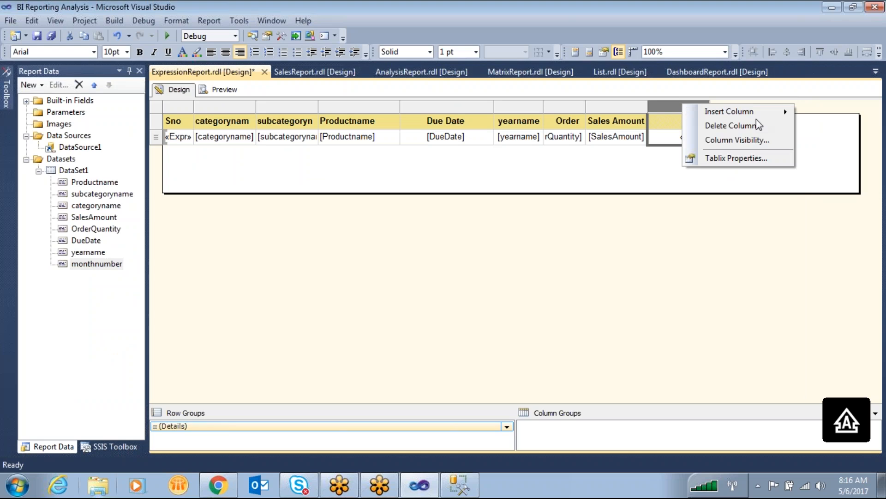
mouse_move(760, 113)
click(826, 127)
- Set the new column's detail expression to the copied Datepart function, preceded by an equals sign
click(762, 135)
right_click(764, 135)
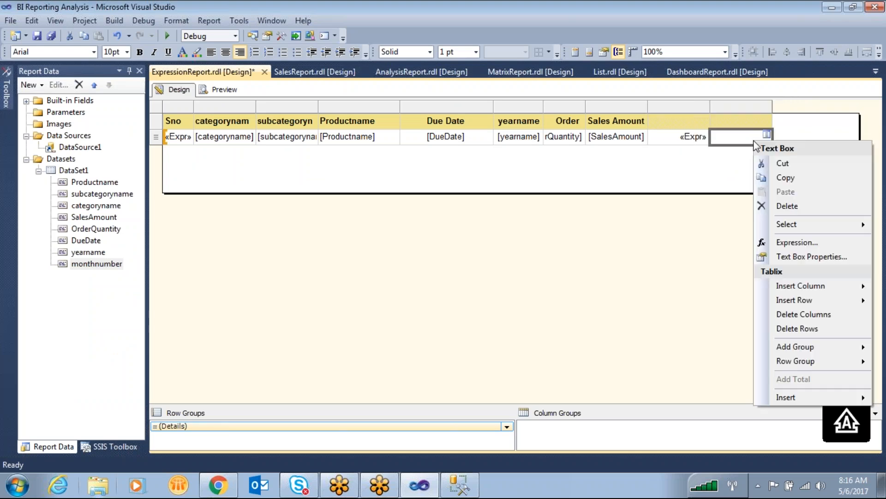
click(789, 242)
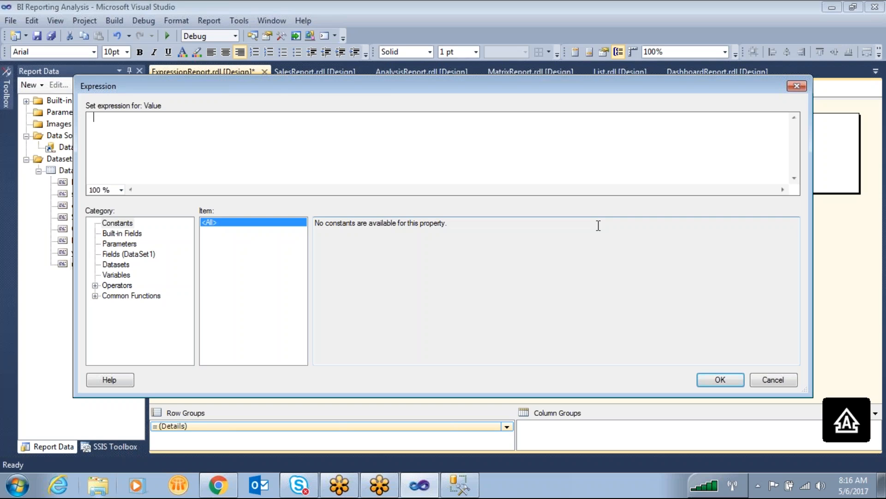
key(ctrl+v)
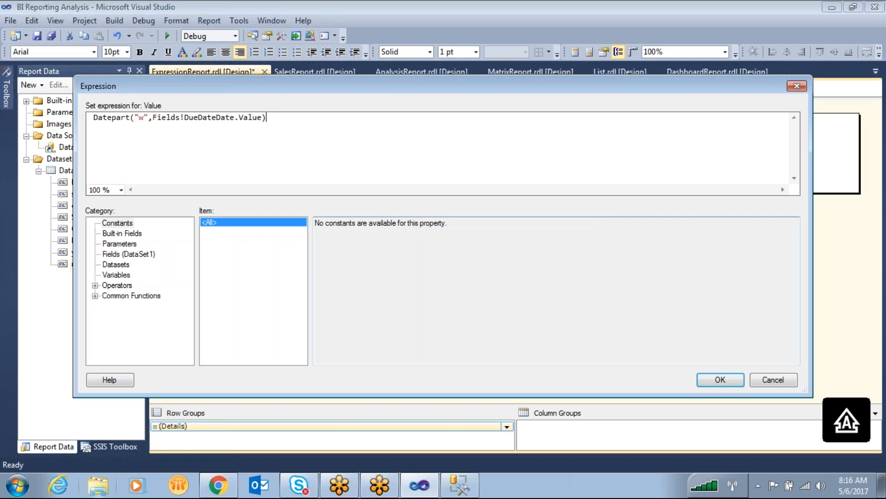
text(=)
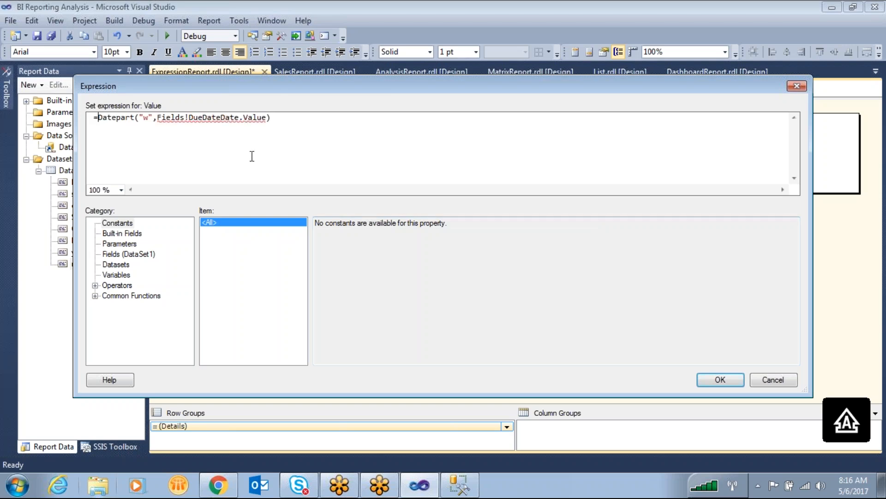
click(714, 378)
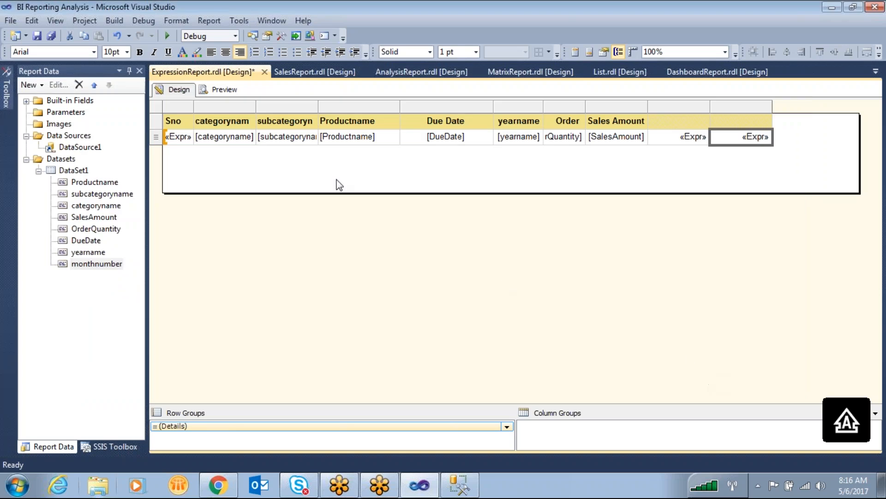
- Preview the report, return to the design, and correct the last column's expression to =Datepart("w",Fields!DueDate.Value)
click(224, 92)
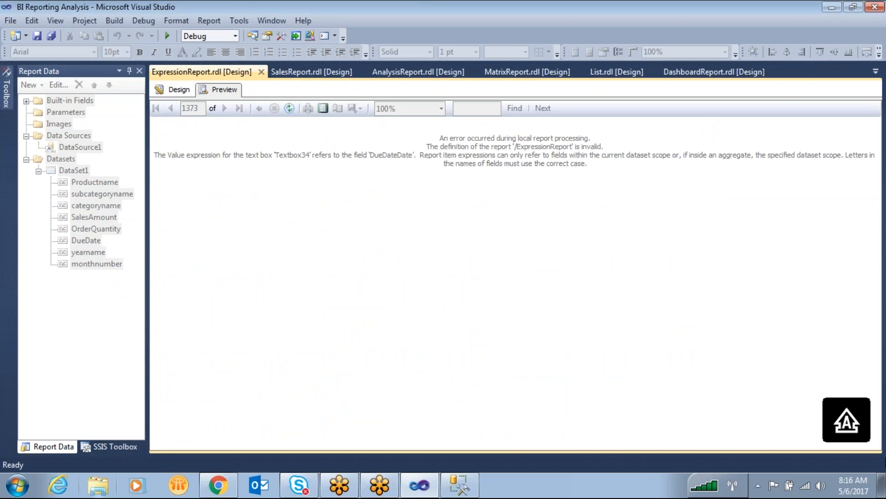
click(180, 90)
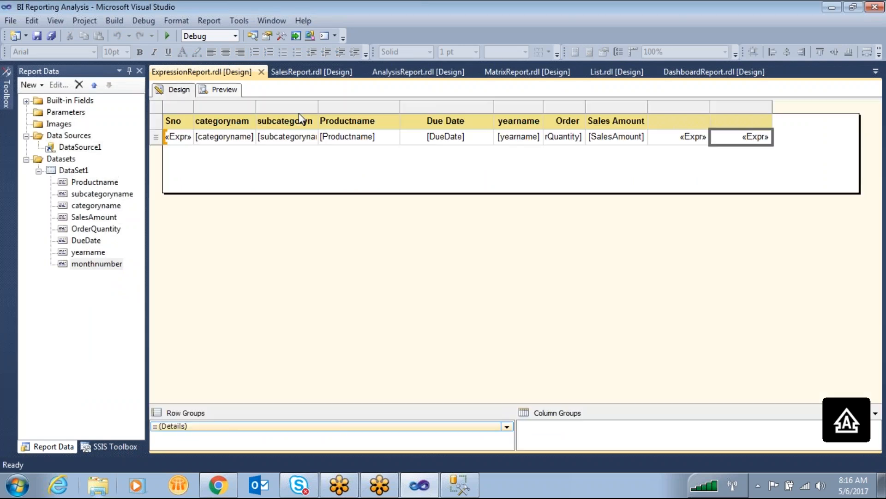
right_click(736, 144)
click(725, 246)
key(BackSpace)
key(BackSpace)
key(BackSpace)
key(BackSpace)
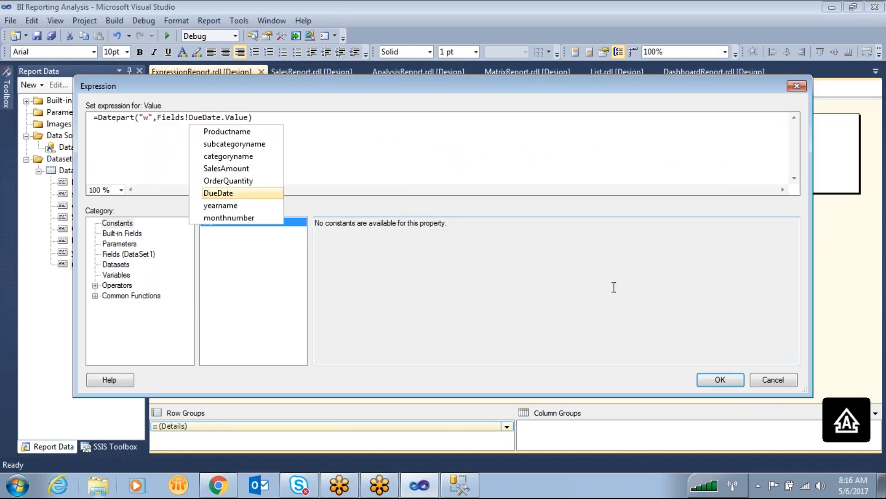
click(721, 380)
- Preview the report and mark the groups of identical weekday numbers in the last column
click(216, 90)
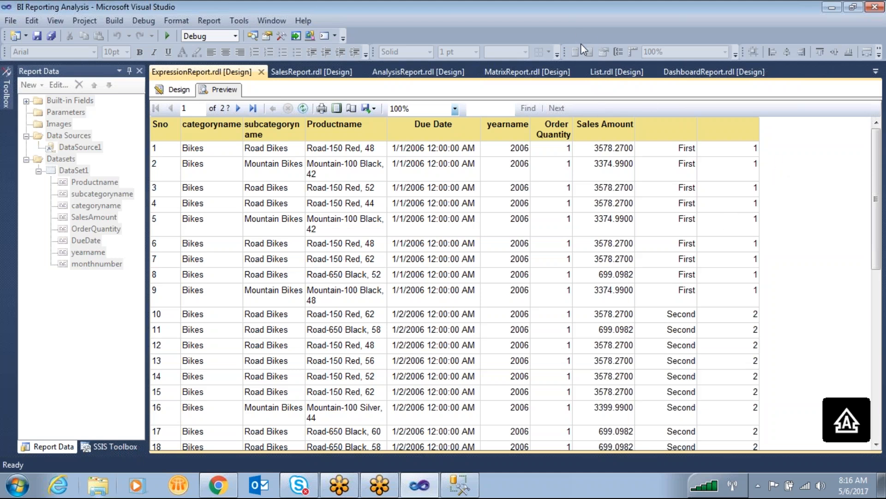
mouse_move(748, 141)
mouse_down()
mouse_move(734, 240)
mouse_move(760, 303)
mouse_move(776, 273)
mouse_up()
mouse_move(783, 234)
mouse_down()
mouse_move(783, 154)
mouse_move(757, 136)
mouse_up()
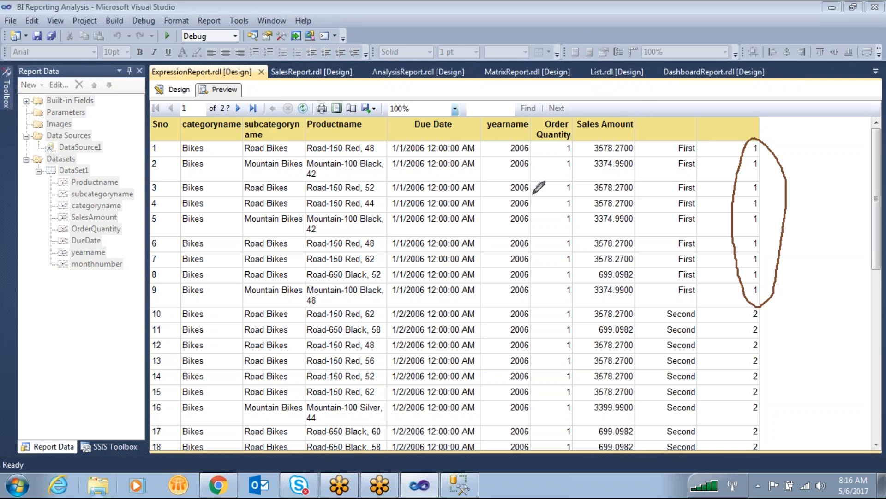
mouse_move(752, 308)
mouse_down()
mouse_move(736, 339)
mouse_move(727, 427)
mouse_move(745, 456)
mouse_move(766, 443)
mouse_move(783, 319)
mouse_move(766, 305)
mouse_up()
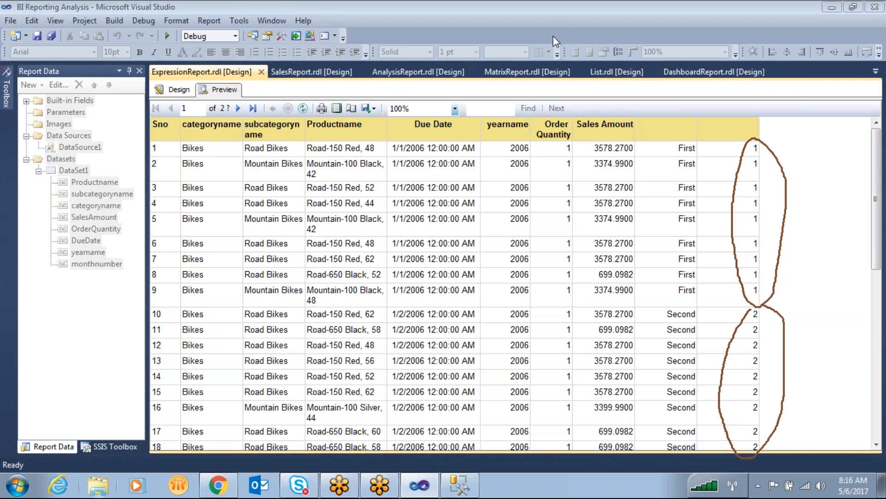
- Check the month/day/year order of the due dates on the report's last page, and return to the first page
click(253, 108)
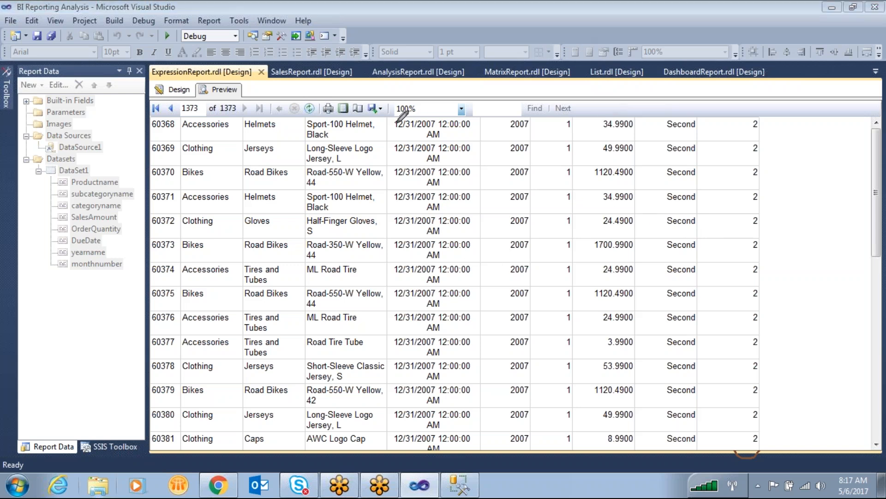
mouse_move(407, 103)
mouse_down()
mouse_move(399, 91)
mouse_move(414, 82)
mouse_move(411, 96)
mouse_move(424, 100)
mouse_move(438, 89)
mouse_move(445, 140)
mouse_up()
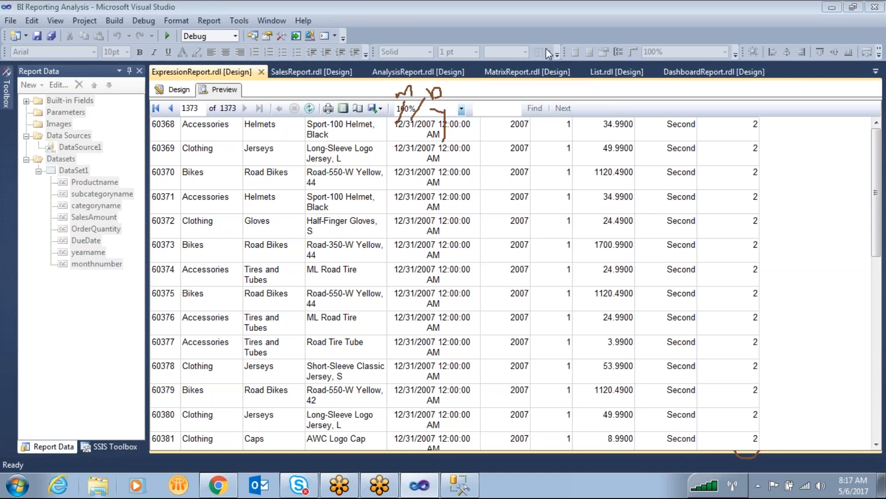
click(157, 107)
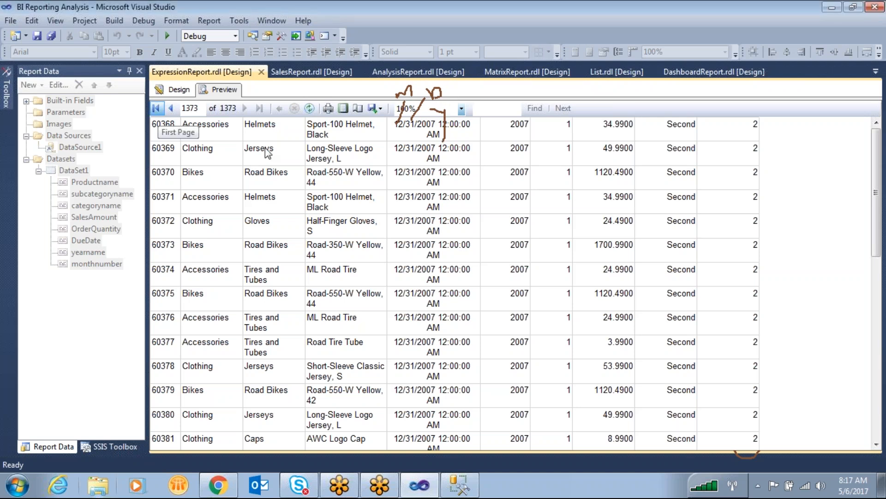
click(158, 111)
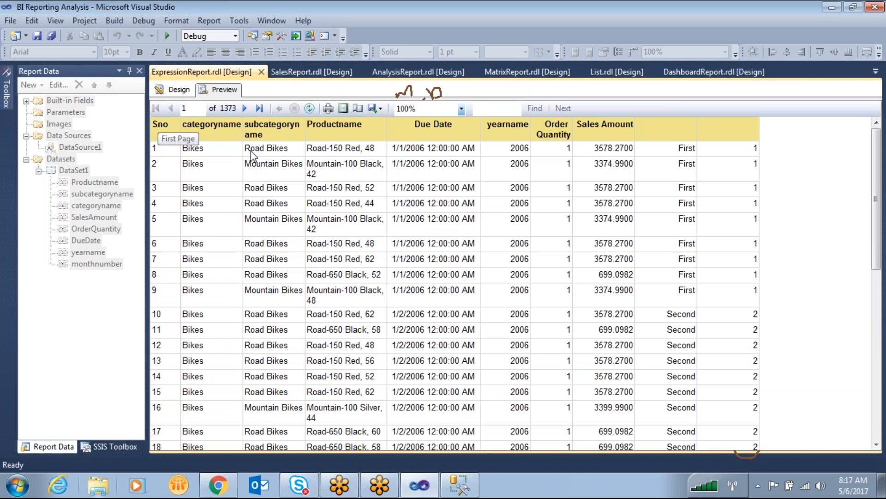
- Mark the Due Date column on the first page and compare its dates with the weekday columns row by row
click(584, 43)
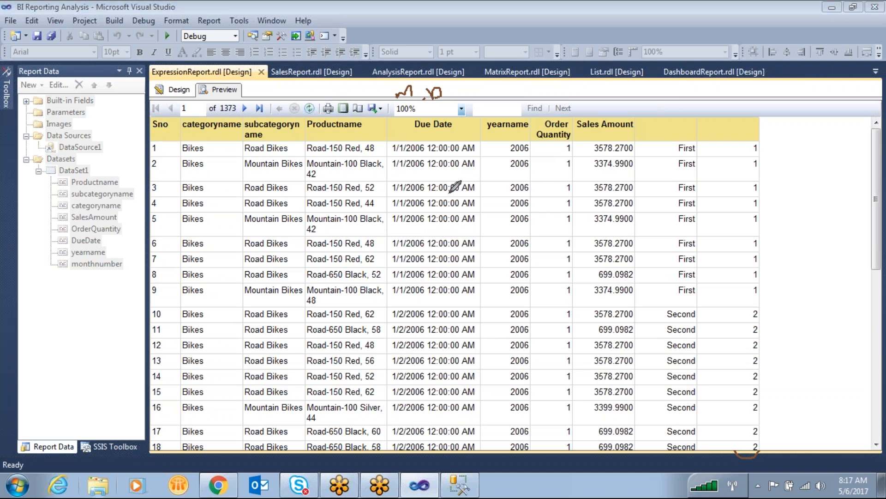
mouse_move(402, 122)
mouse_down()
mouse_move(386, 204)
mouse_move(439, 480)
mouse_move(483, 374)
mouse_move(398, 114)
mouse_up()
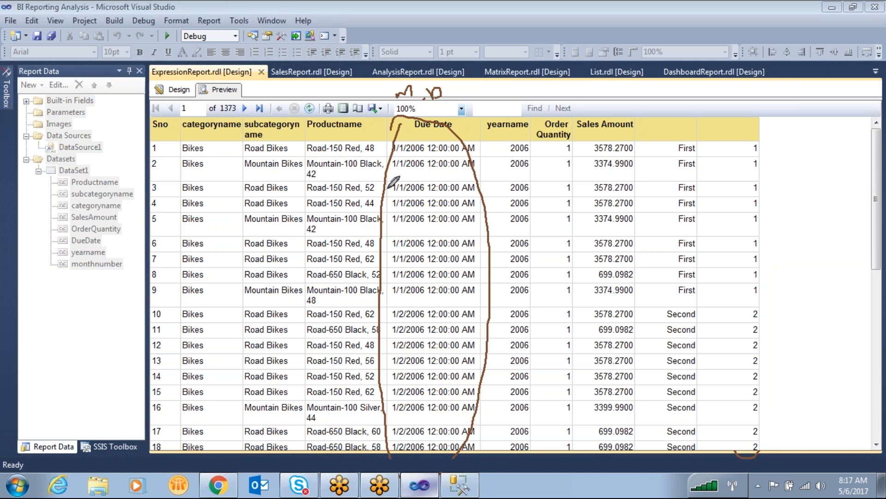
key(Escape)
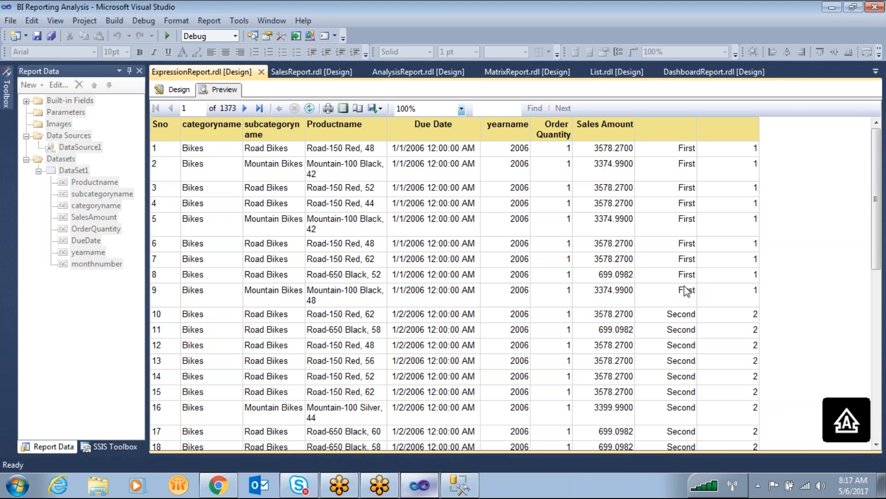
scroll(687, 290, down, 5)
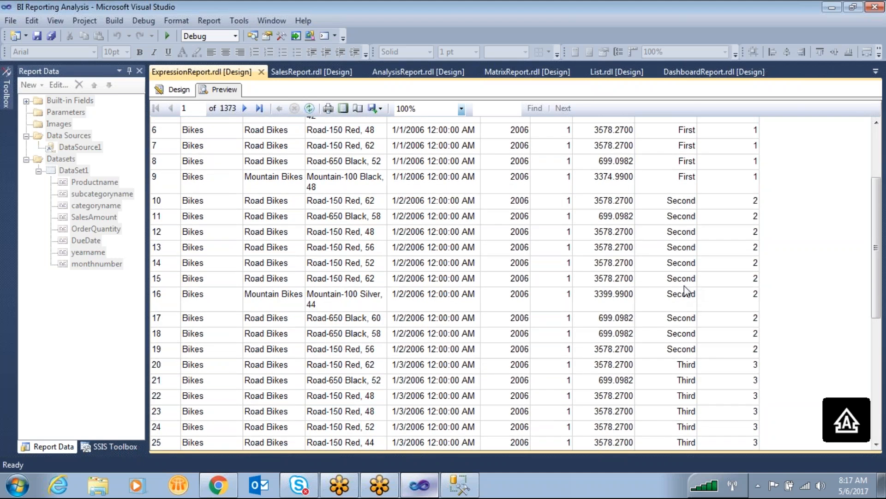
scroll(688, 291, up, 5)
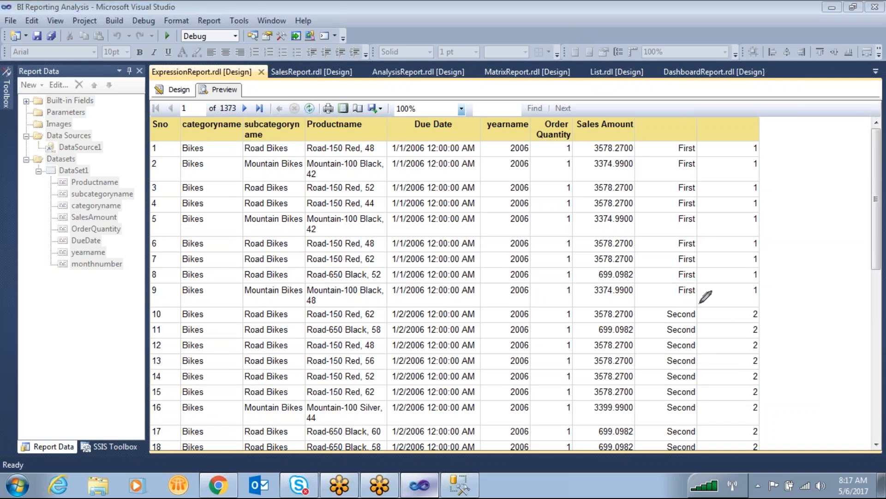
- Mark and annotate the Choose text values alongside the numbers in the last two columns of the preview
mouse_move(663, 322)
mouse_down()
mouse_move(676, 468)
mouse_move(698, 305)
mouse_up()
mouse_move(678, 370)
mouse_down()
mouse_move(701, 368)
mouse_move(697, 331)
mouse_move(721, 335)
mouse_up()
mouse_move(728, 349)
mouse_down()
mouse_move(717, 349)
mouse_move(734, 359)
mouse_up()
mouse_move(733, 349)
mouse_down()
mouse_move(745, 364)
mouse_move(776, 350)
mouse_up()
drag(650, 105, 734, 155)
mouse_move(643, 216)
mouse_down()
mouse_move(672, 259)
mouse_move(697, 173)
mouse_up()
mouse_move(657, 183)
mouse_down()
mouse_move(728, 164)
mouse_move(729, 185)
mouse_up()
drag(724, 191, 758, 205)
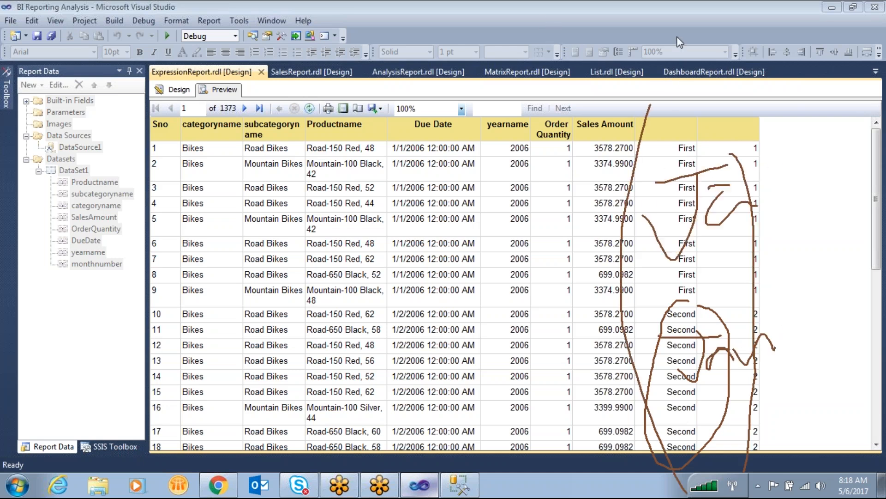
- Return to the report design and insert a new column to the left of the last column
click(176, 89)
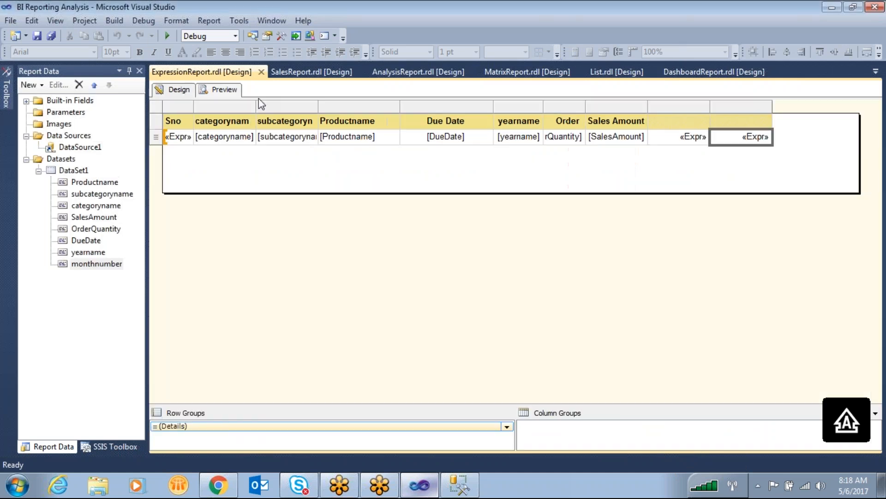
click(766, 106)
right_click(767, 107)
mouse_move(798, 119)
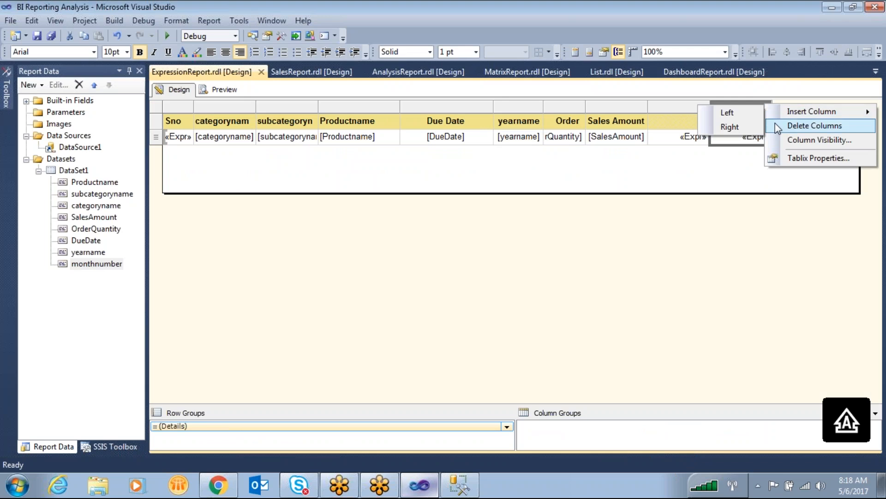
click(739, 112)
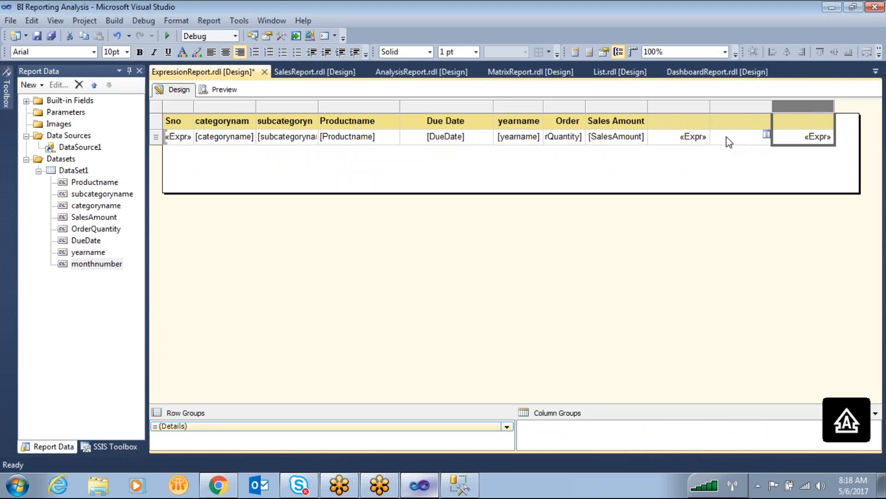
- Enter the expression =MONTH(Fields!DueDate.Value) in the detail cell of the newly inserted column
right_click(728, 139)
click(753, 236)
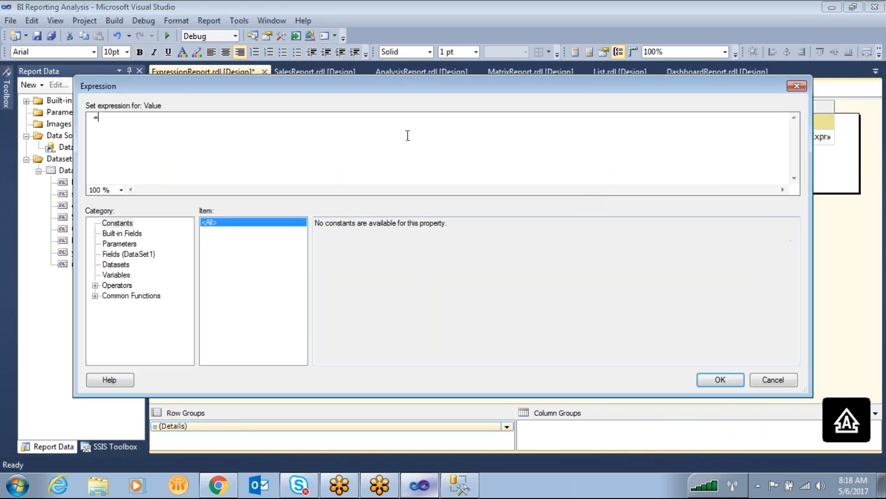
text(MONTH()
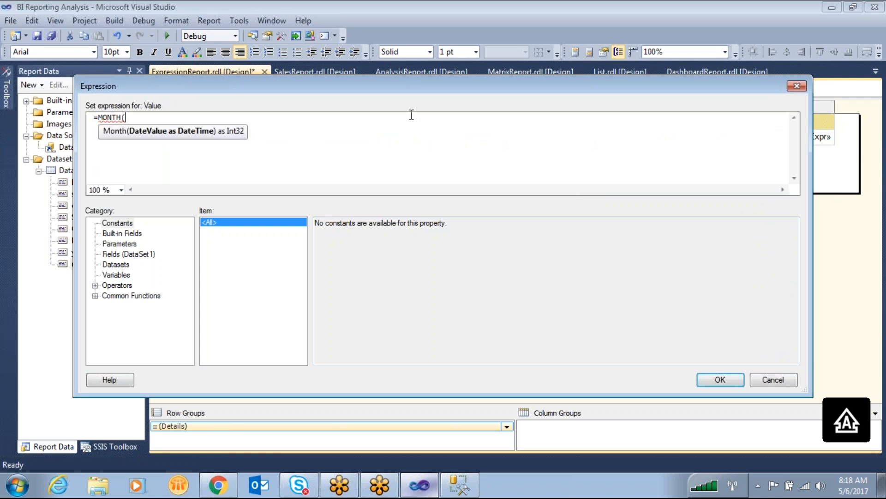
click(152, 256)
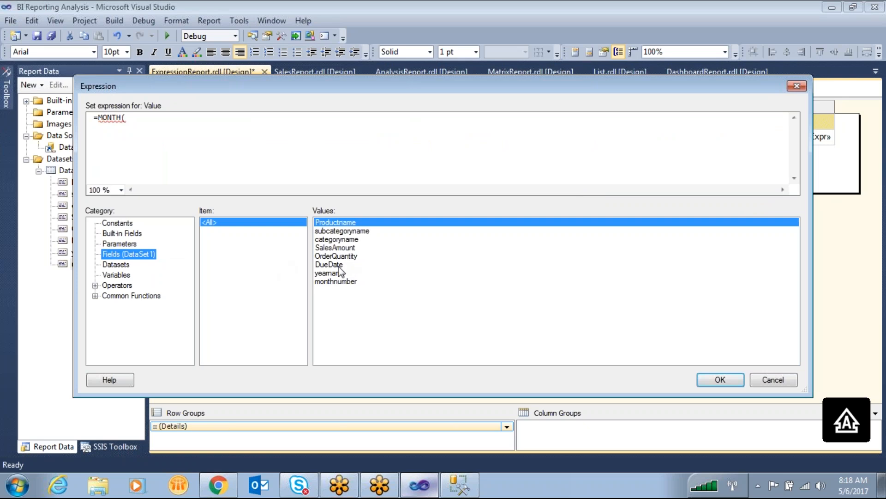
double_click(340, 265)
text())
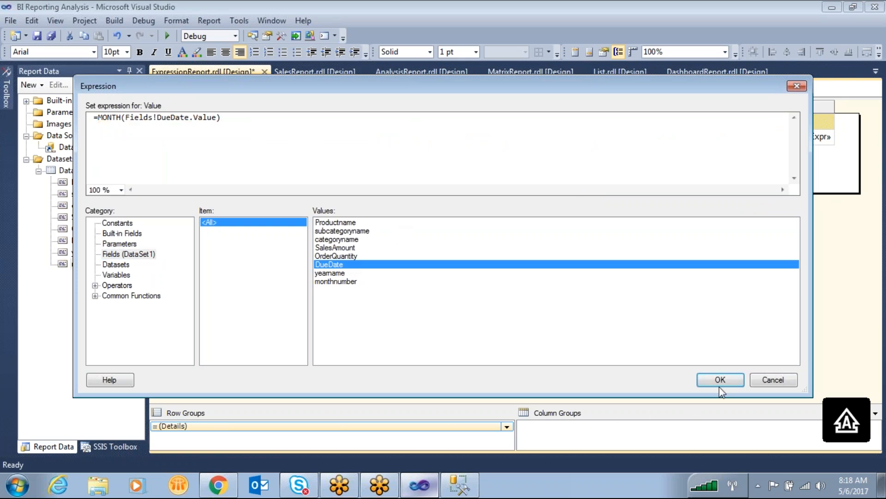
- Wrap the month expression in MONTHNAME to form =MONTHNAME(MONTH(Fields!DueDate.Value)), apply it and preview the report
key(Right)
text(MONTHNA)
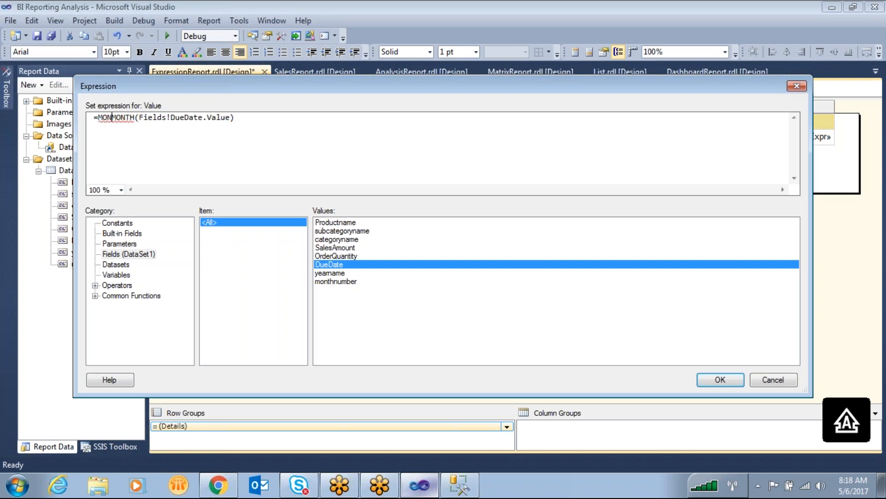
text(ME)
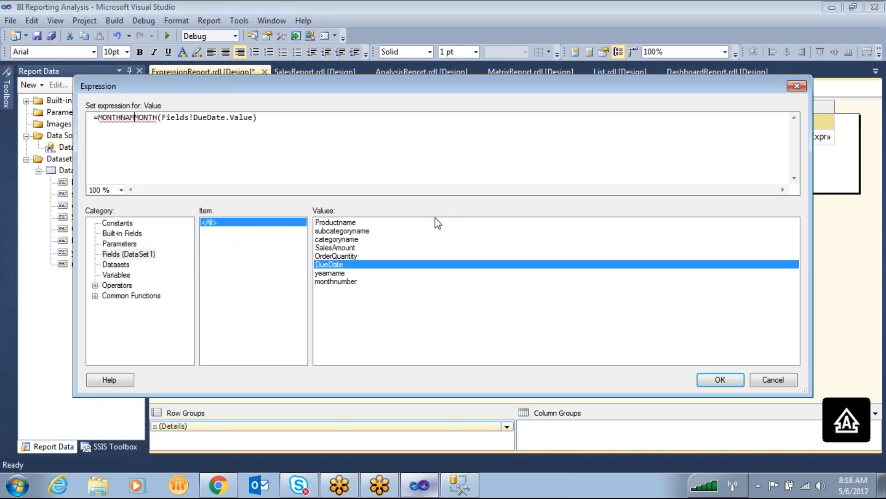
text(()
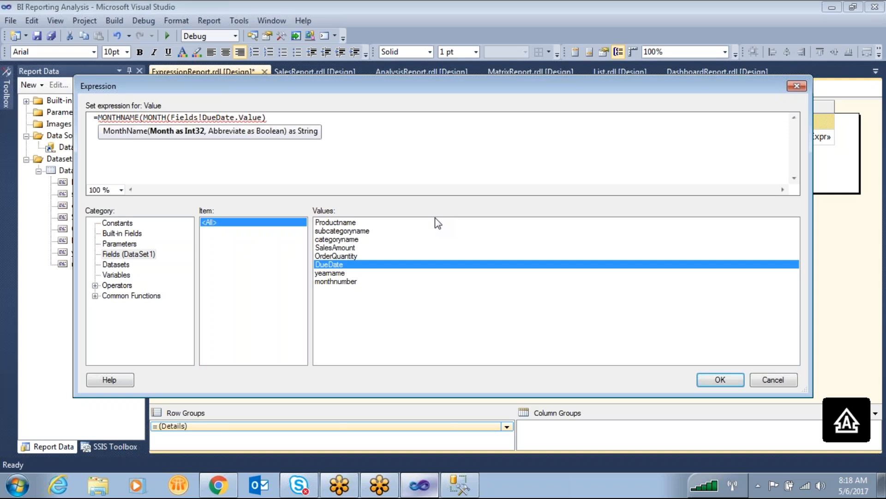
key(End)
text())
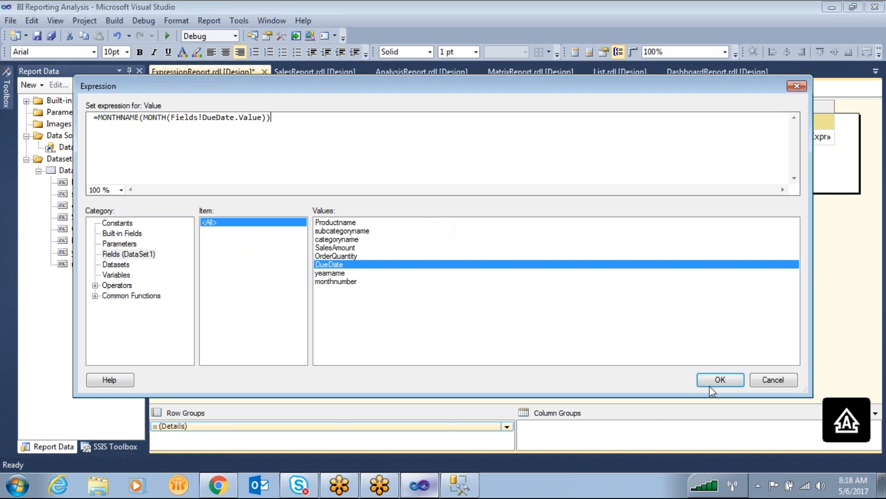
click(721, 379)
click(209, 91)
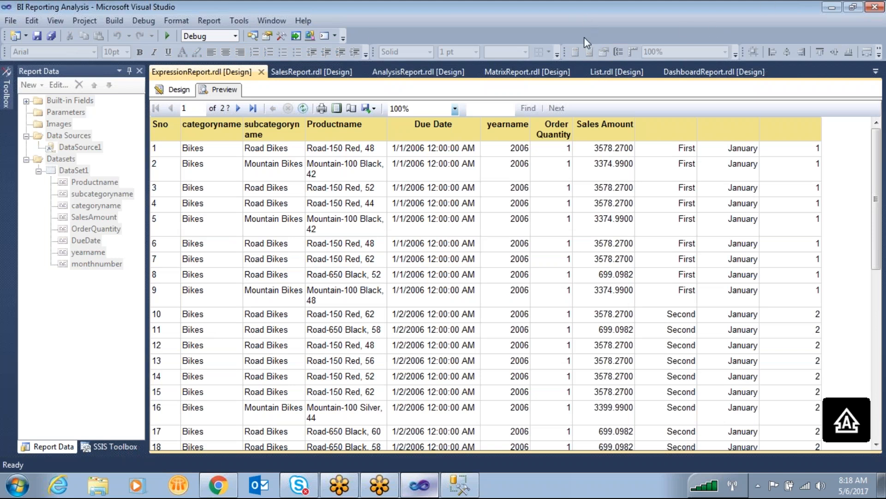
- Try replacing Datepart and its "w" argument with MONTH in the Choose expression of the column after Sales Amount
click(179, 89)
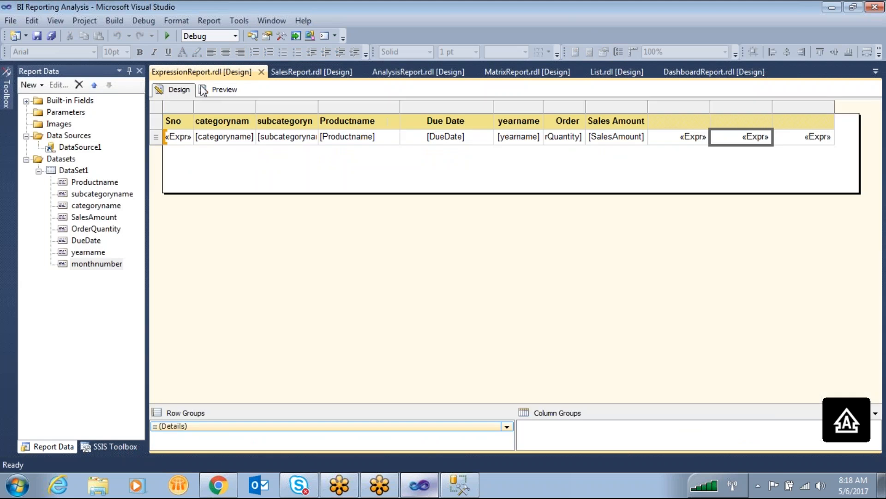
right_click(804, 137)
right_click(691, 138)
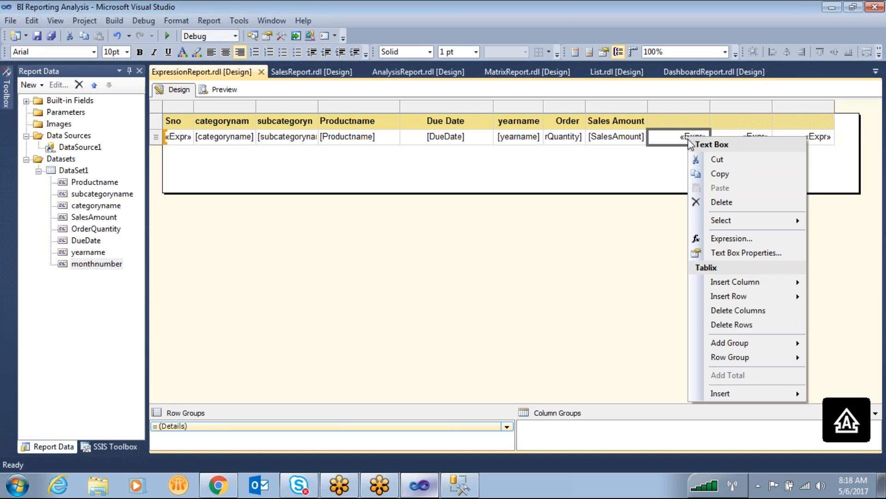
click(734, 241)
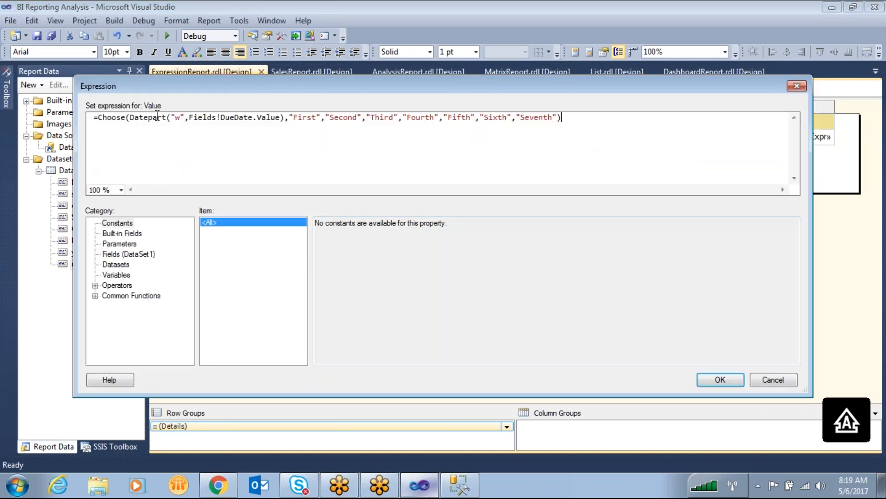
double_click(157, 117)
text(MONTH)
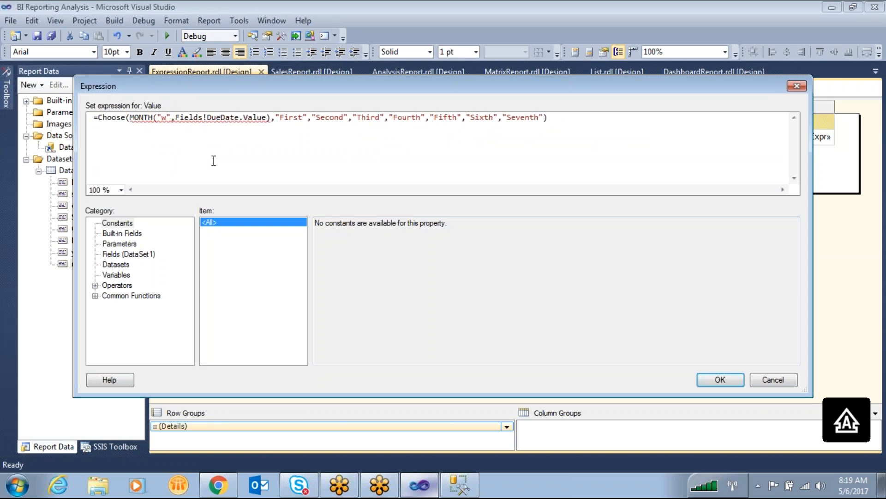
key(Right)
key(Delete)
key(Delete)
key(Delete)
key(Delete)
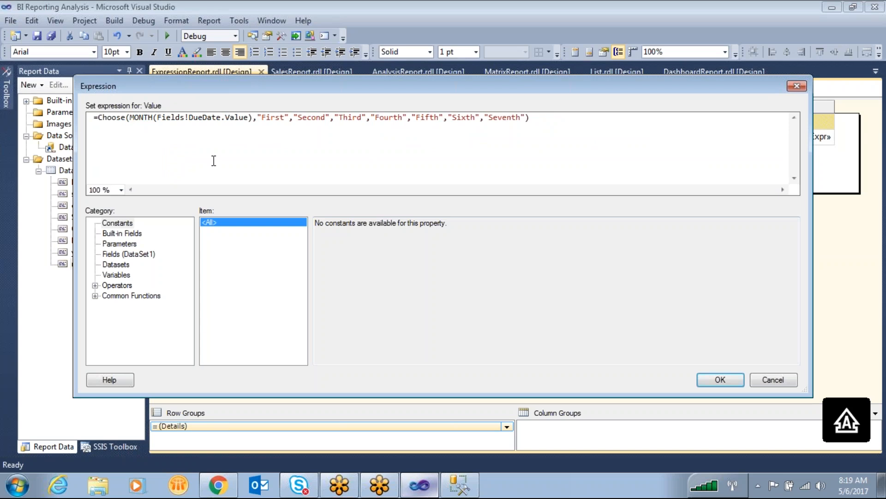
drag(256, 117, 129, 117)
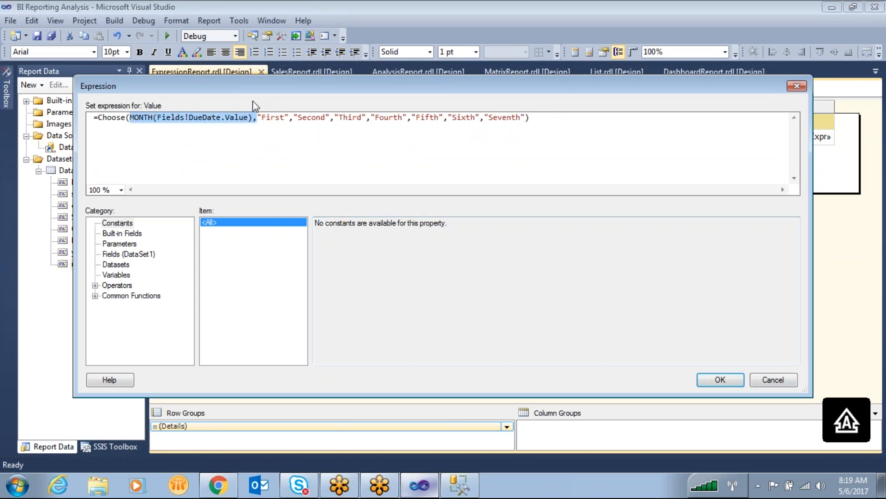
double_click(273, 117)
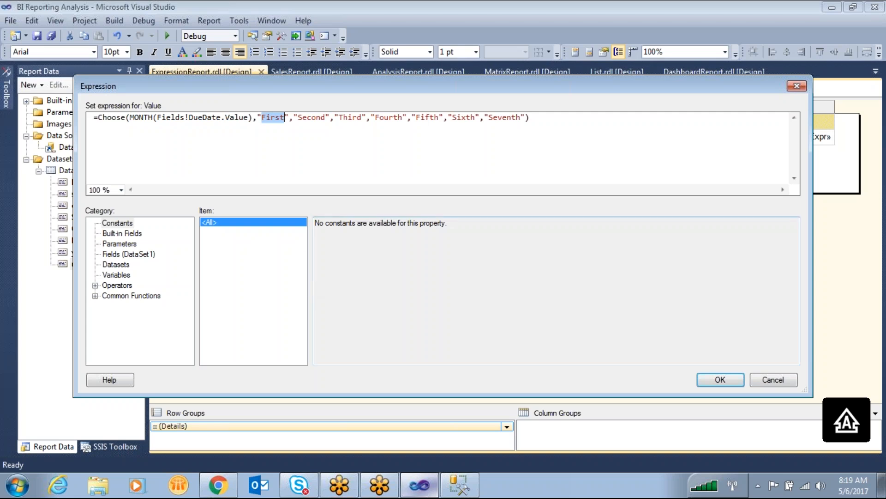
click(598, 40)
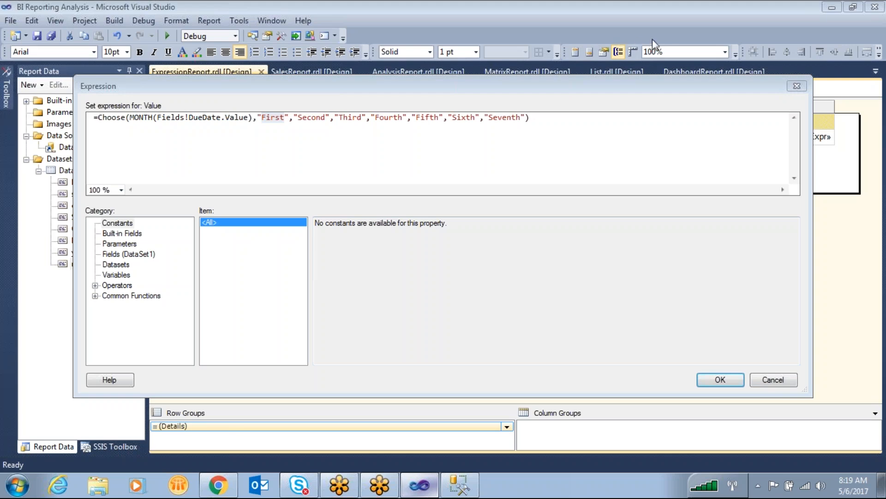
click(773, 379)
- Inspect the "w" interval argument in the last column's Datepart expression and close it without changes
right_click(784, 144)
click(804, 240)
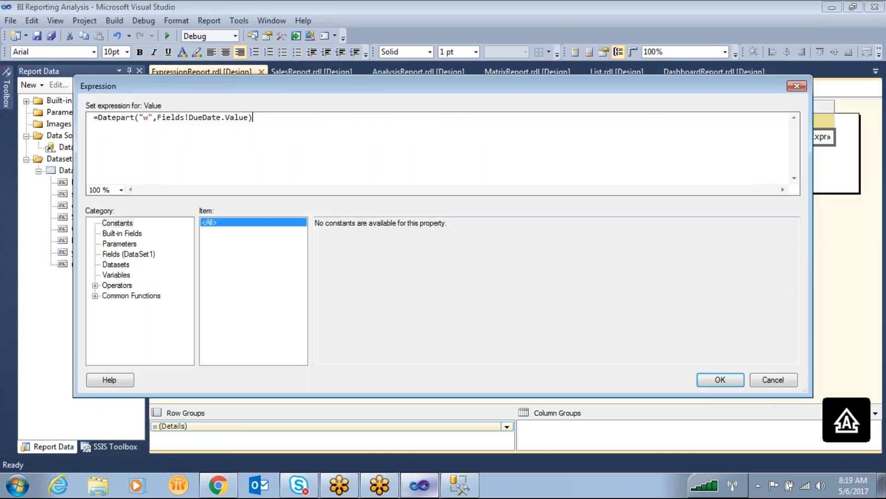
double_click(147, 118)
click(754, 382)
- From the last column's expression, examine the Program Flow function IIf and the condition and results in its example
right_click(802, 147)
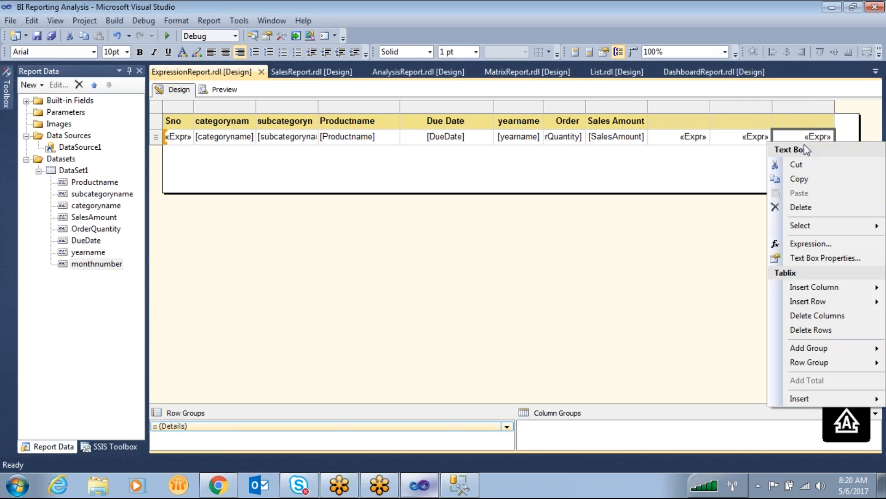
click(825, 247)
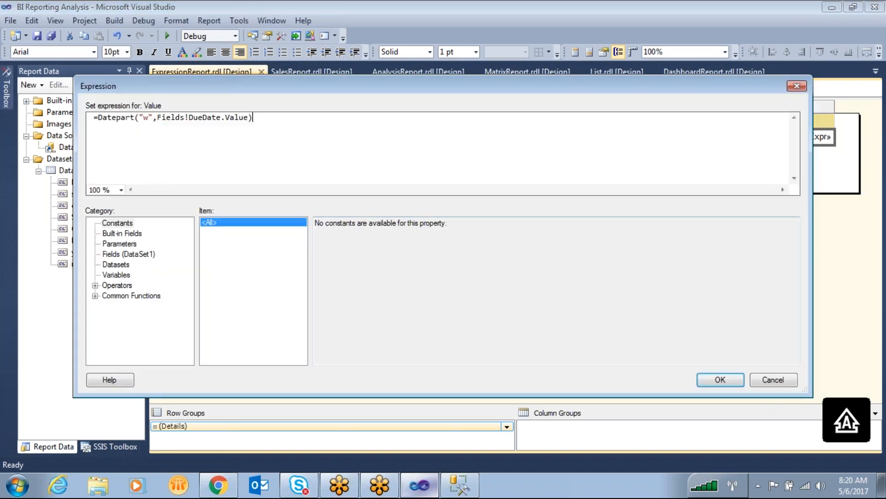
click(95, 296)
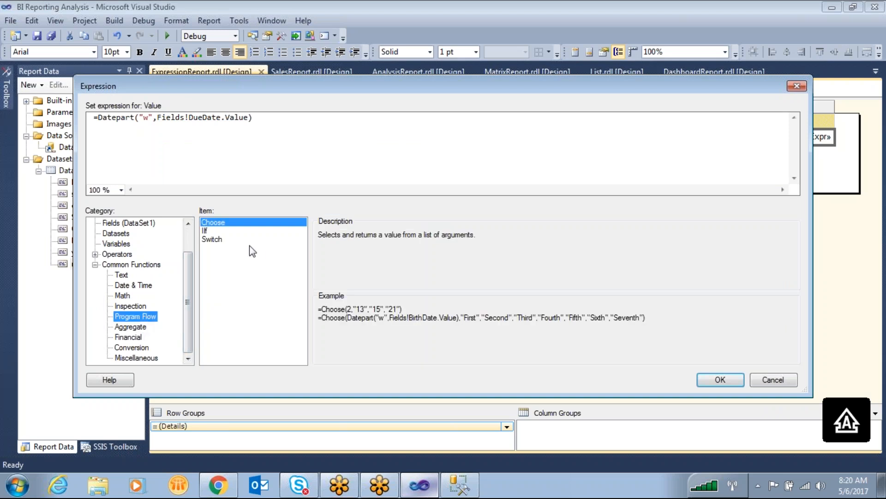
click(213, 231)
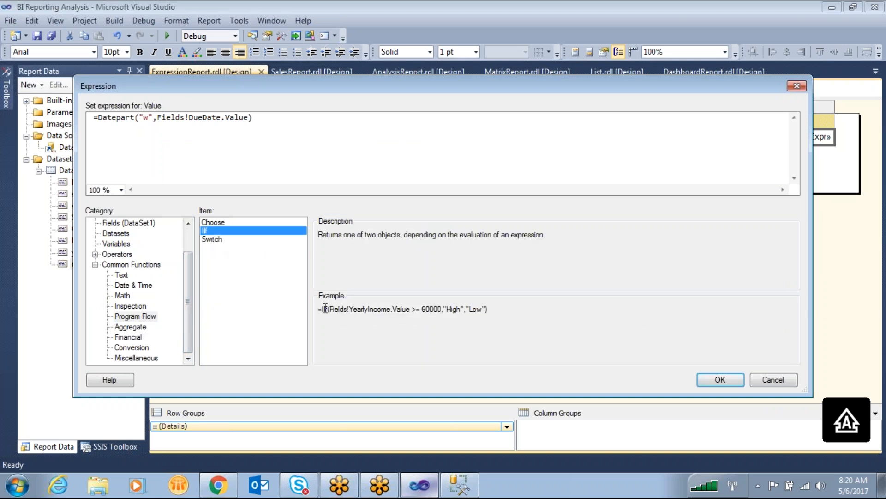
double_click(410, 309)
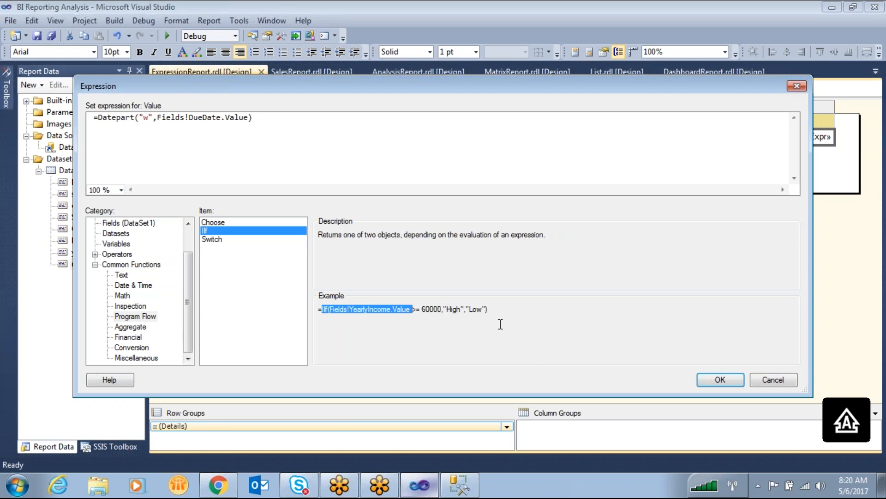
double_click(456, 311)
drag(431, 314, 403, 314)
mouse_move(465, 309)
mouse_down()
mouse_move(454, 310)
mouse_move(470, 309)
mouse_up()
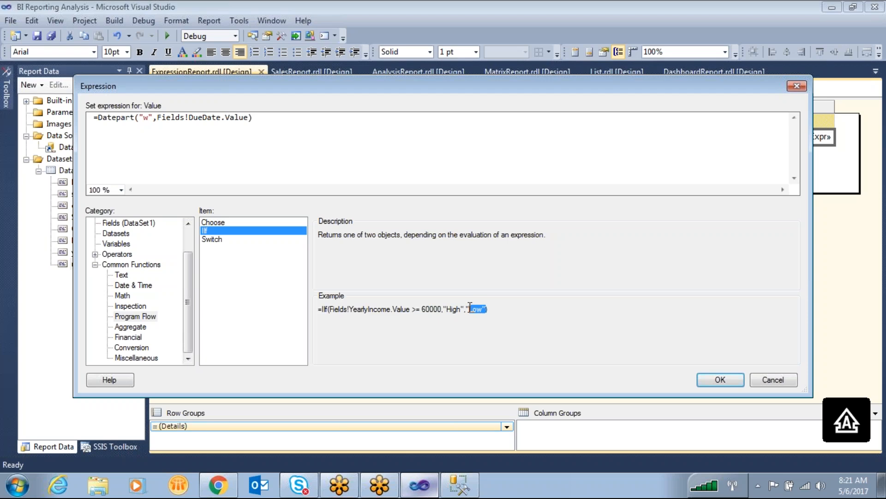
- Mark the comparison operator and the "High" and "Low" results in the IIf example
click(583, 44)
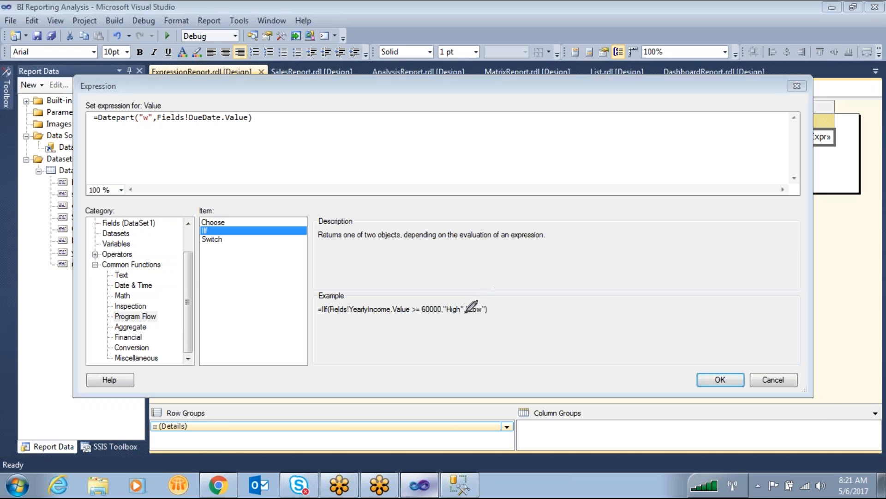
drag(495, 302, 481, 298)
mouse_move(411, 304)
mouse_down()
mouse_move(433, 322)
mouse_move(433, 307)
mouse_move(504, 250)
mouse_up()
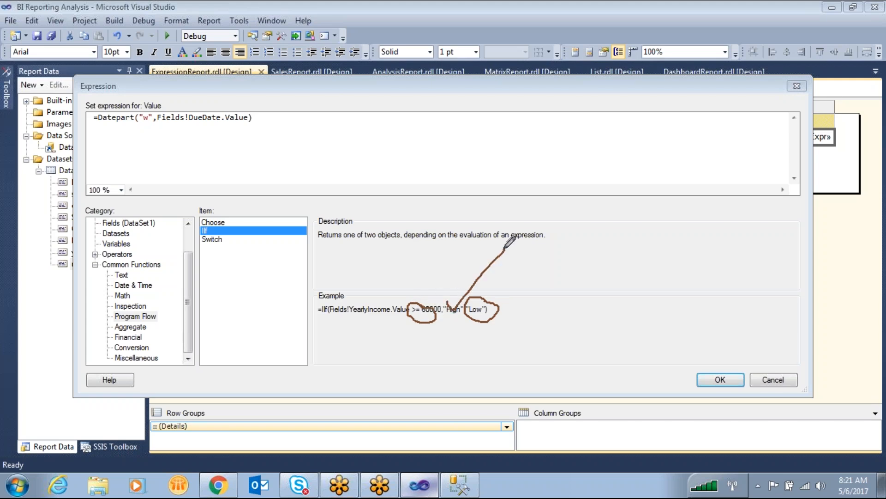
drag(491, 313, 526, 281)
- Browse the Text, Date & Time, Math and Aggregate functions, look at RunningValue, and close the expression without changes
click(121, 275)
click(123, 284)
click(123, 295)
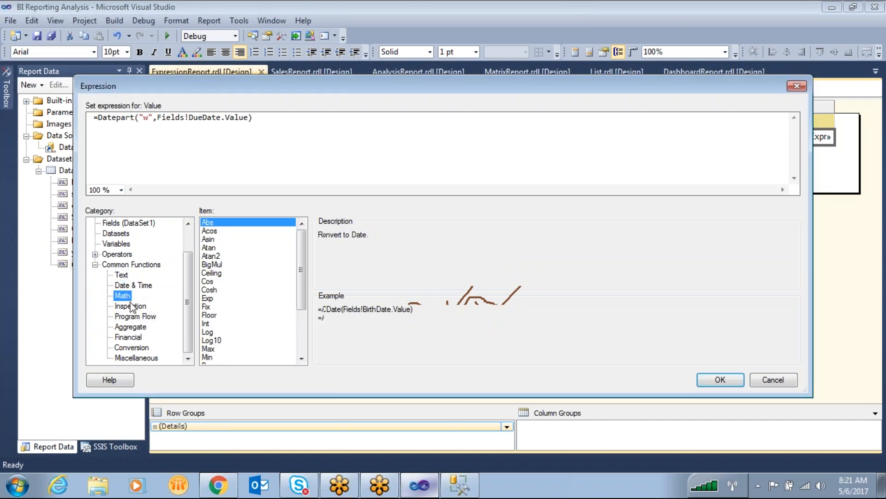
click(143, 327)
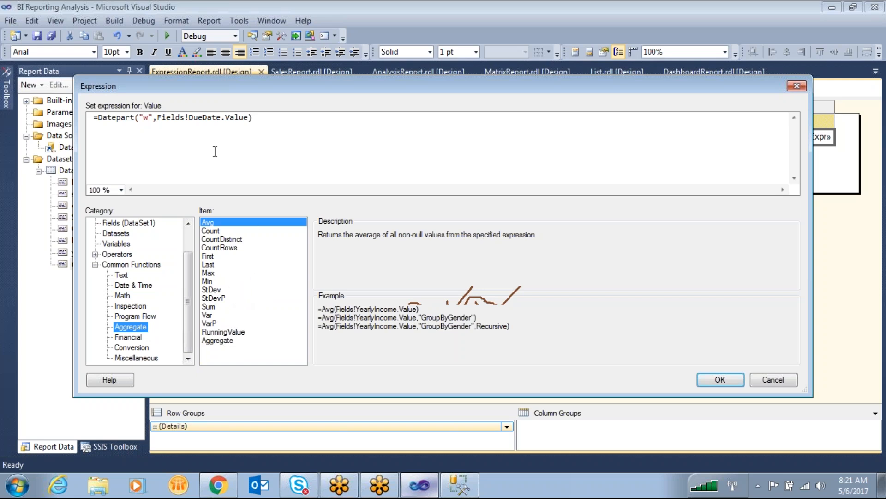
click(237, 332)
click(772, 379)
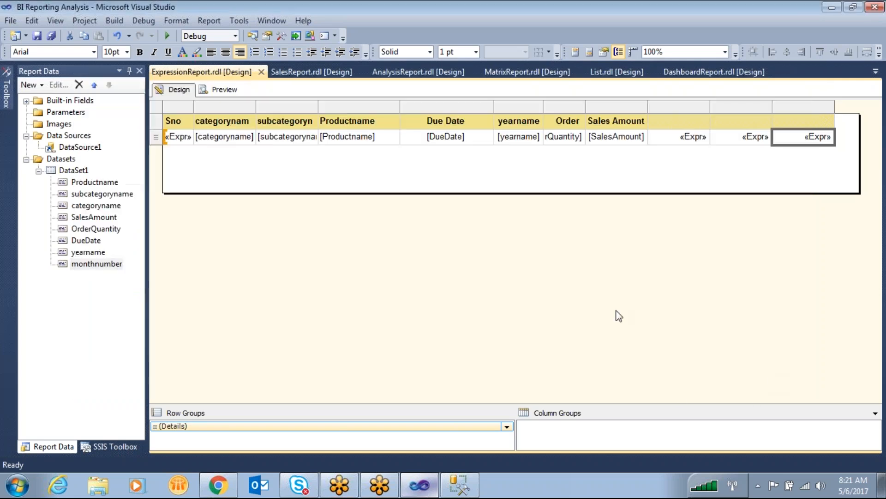
- Preview the report and mark how Sales Amount values accumulate row by row towards the last column
click(224, 90)
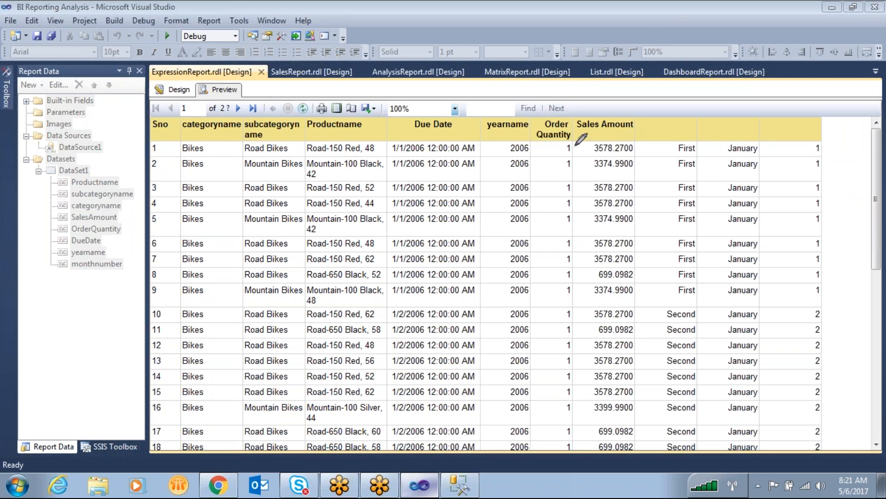
mouse_move(615, 138)
mouse_down()
mouse_move(589, 139)
mouse_move(618, 151)
mouse_move(635, 140)
mouse_move(629, 144)
mouse_move(844, 147)
mouse_up()
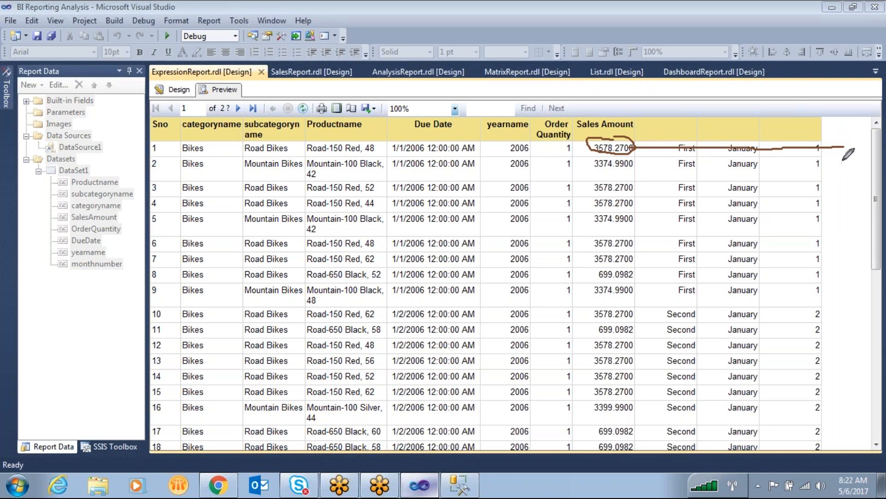
mouse_move(830, 161)
mouse_down()
mouse_move(850, 166)
mouse_move(851, 131)
mouse_move(841, 134)
mouse_move(847, 139)
mouse_move(673, 150)
mouse_move(620, 173)
mouse_move(834, 173)
mouse_move(626, 203)
mouse_up()
drag(826, 183, 623, 242)
mouse_move(606, 137)
mouse_down()
mouse_move(630, 162)
mouse_move(666, 236)
mouse_move(859, 222)
mouse_up()
drag(596, 249, 817, 277)
drag(744, 300, 879, 284)
drag(880, 284, 647, 282)
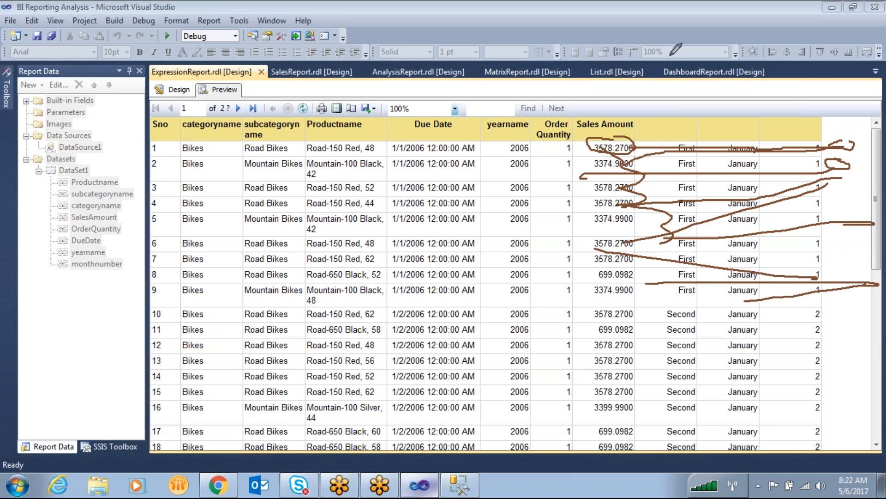
- Clear the Choose expression in the column after Sales Amount, leaving only the equals sign
click(175, 90)
click(687, 142)
right_click(686, 141)
click(727, 244)
drag(640, 160, 7, 155)
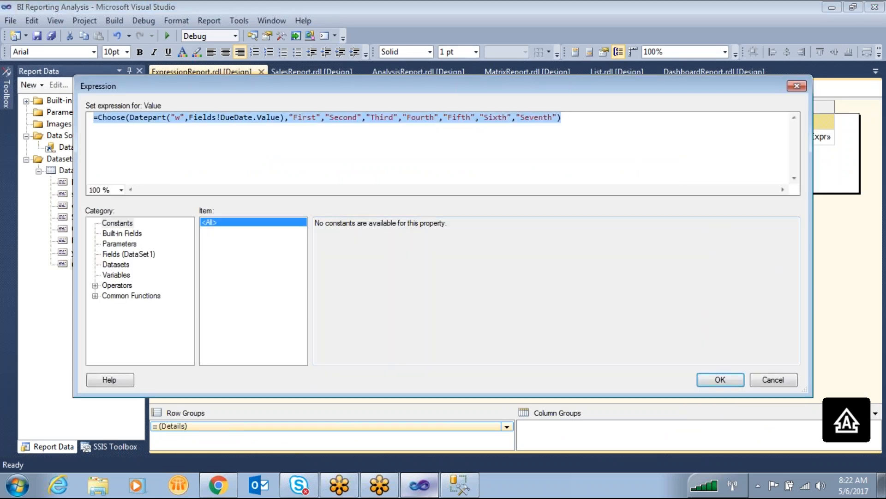
key(Delete)
text(=)
- Start the expression after the equals sign with the RunningValue function from the Aggregate functions
click(95, 296)
click(136, 318)
click(138, 327)
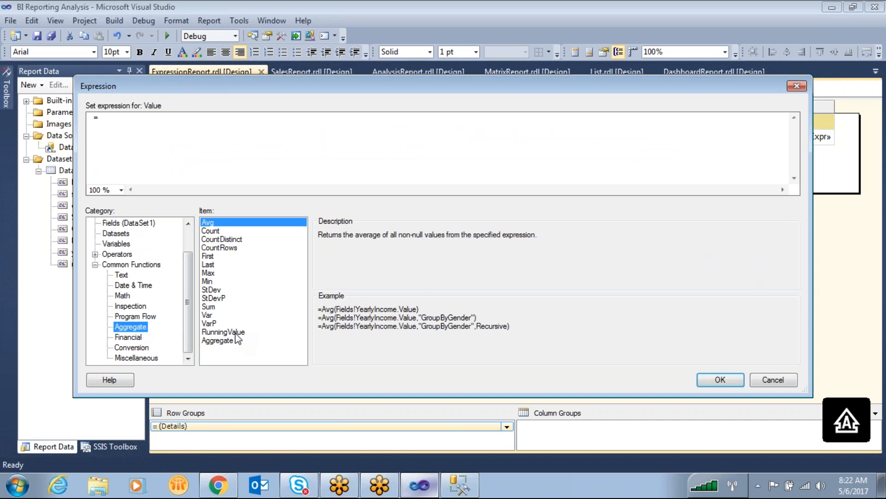
click(236, 333)
double_click(236, 333)
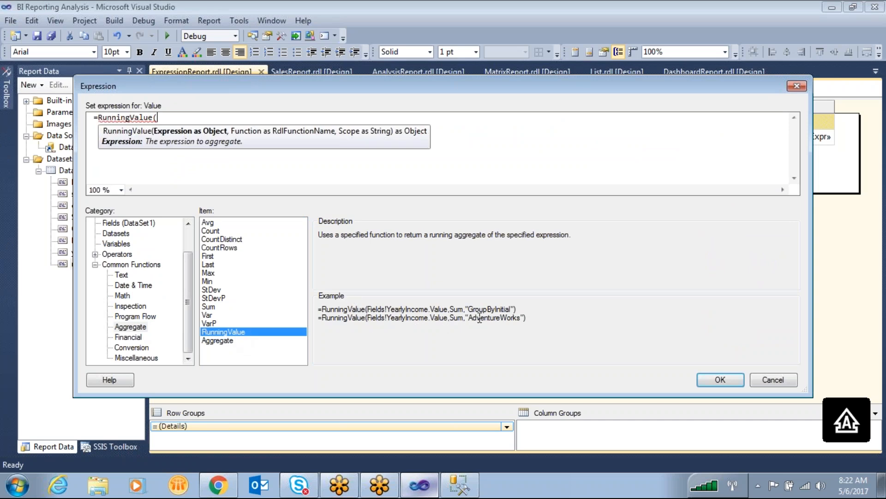
- Highlight the field argument and the Sum argument in the RunningValue example
click(378, 343)
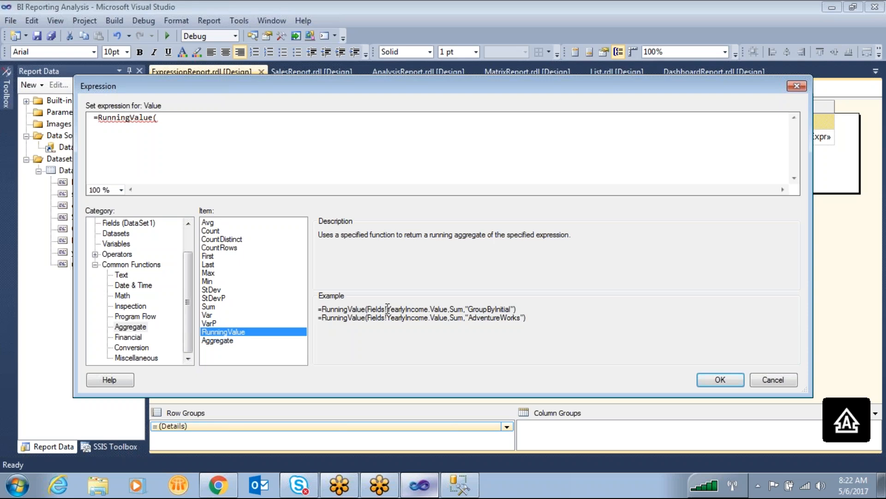
double_click(370, 309)
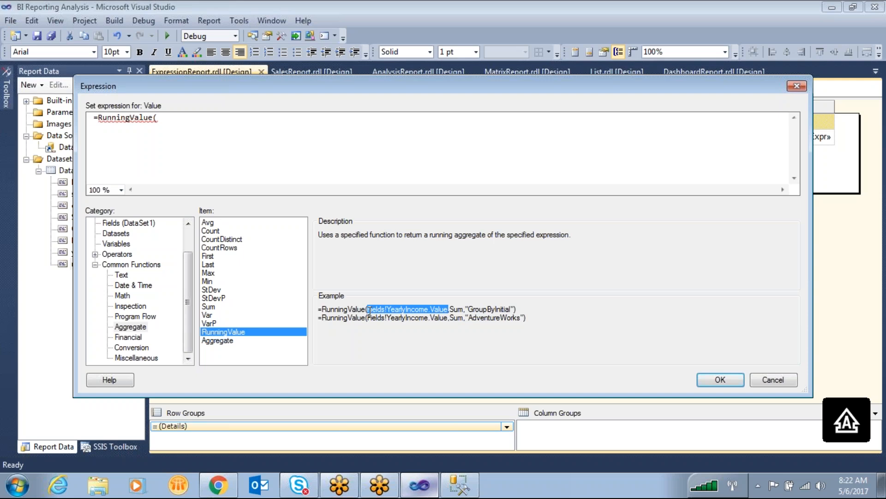
drag(467, 308, 455, 311)
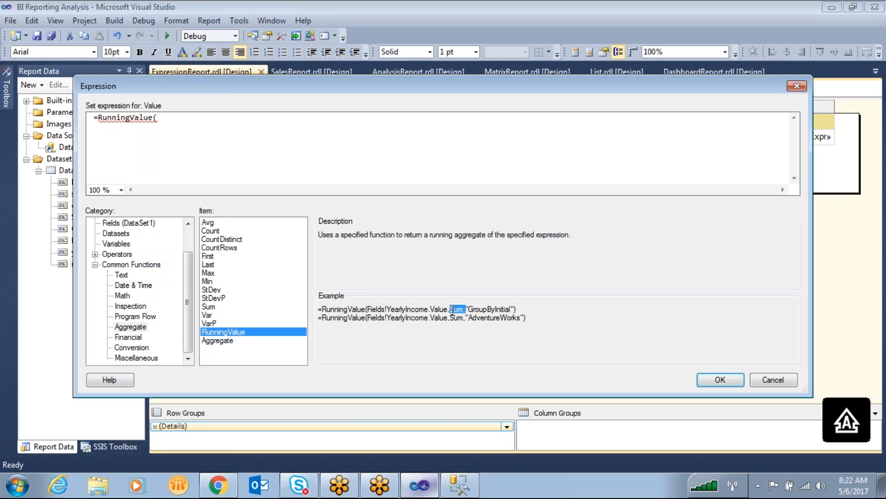
click(496, 333)
- Complete the expression as =RunningValue(Fields!SalesAmount.Value,SUM,"DataSet1") and accept it
scroll(165, 253, up, 1)
click(146, 254)
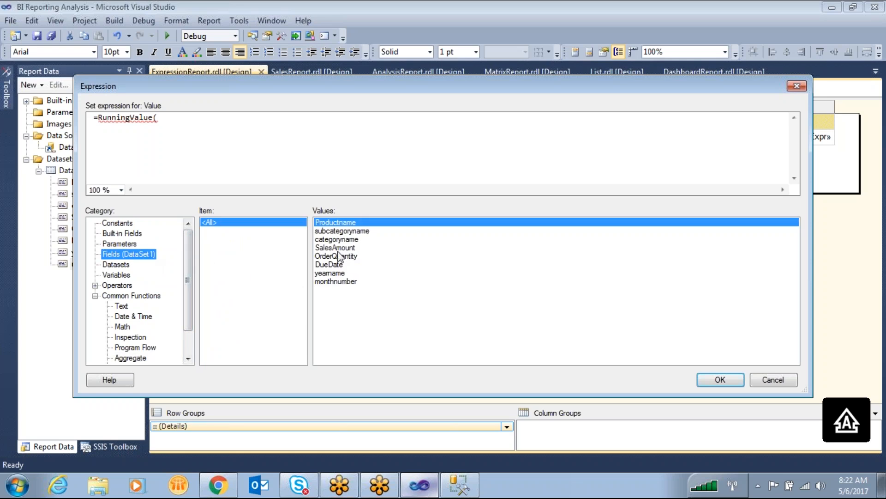
double_click(344, 246)
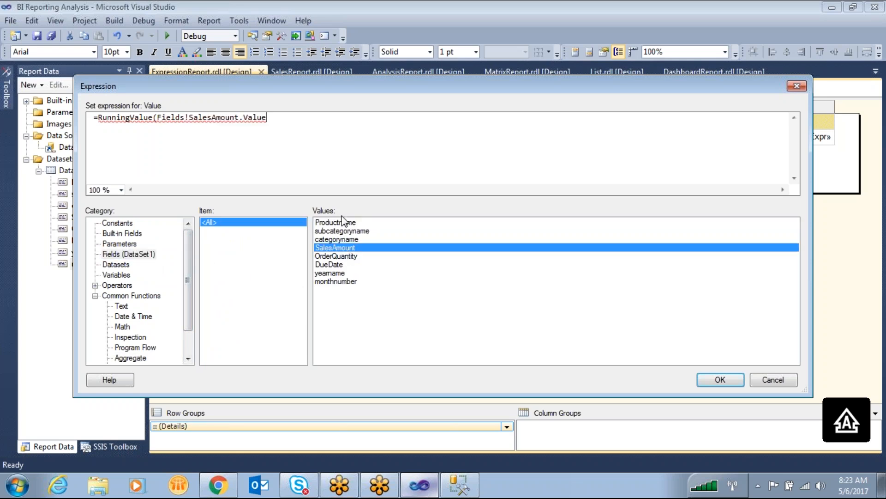
text(,SUM,"DA)
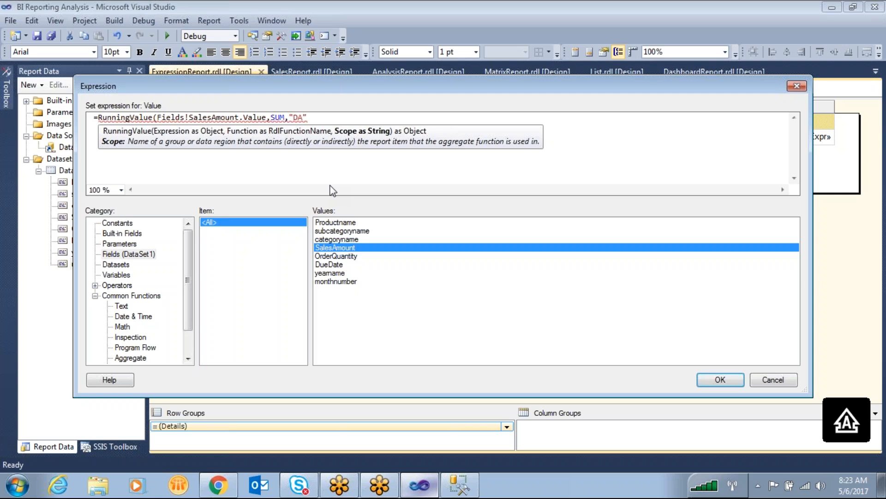
key(BackSpace)
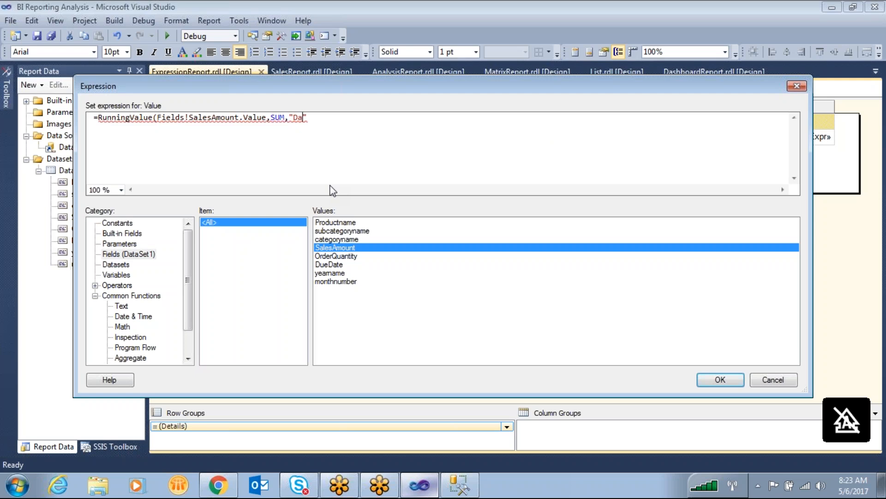
text(ataSet1)
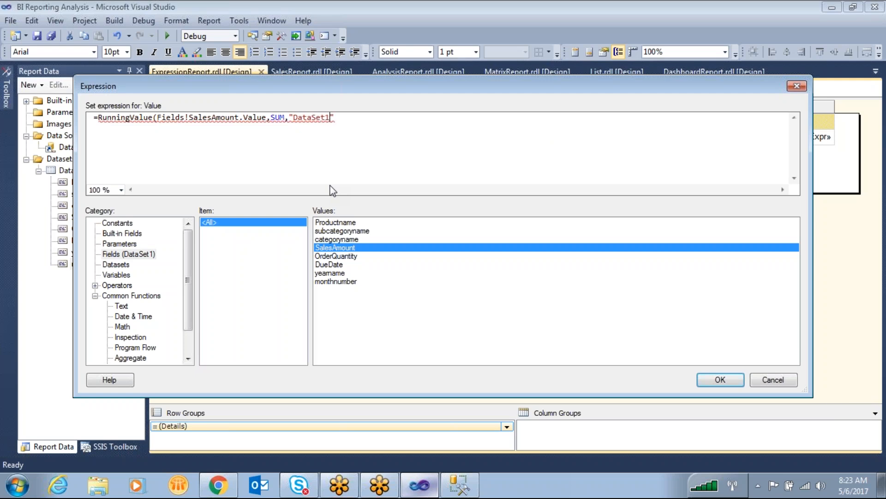
text("))
click(727, 377)
- Preview the report, mark how each Sales Amount adds to the running total of the first three rows, and clear the marks
click(218, 91)
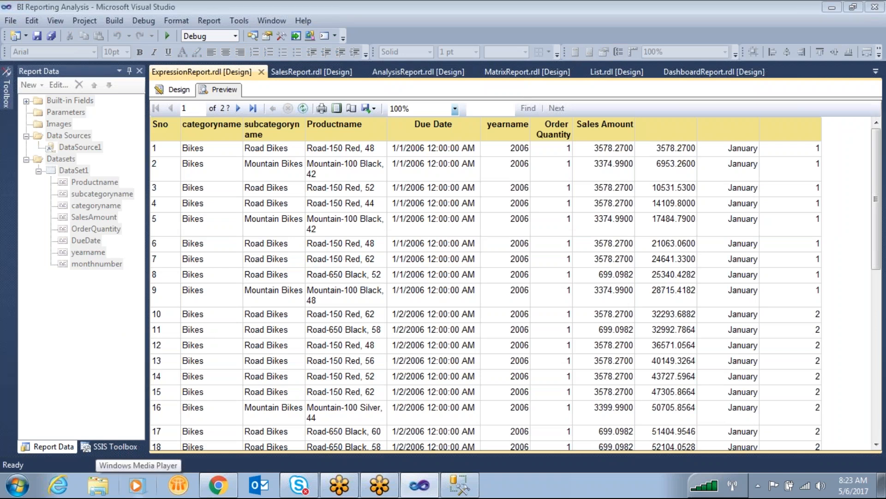
mouse_move(592, 137)
mouse_down()
mouse_move(583, 141)
mouse_move(590, 149)
mouse_move(620, 137)
mouse_move(583, 139)
mouse_up()
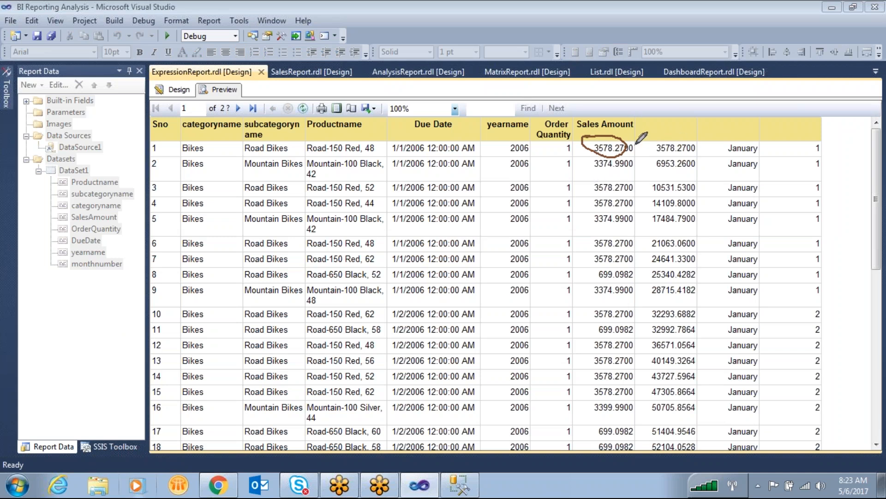
drag(627, 147, 659, 149)
mouse_move(668, 155)
mouse_down()
mouse_move(677, 177)
mouse_move(685, 159)
mouse_up()
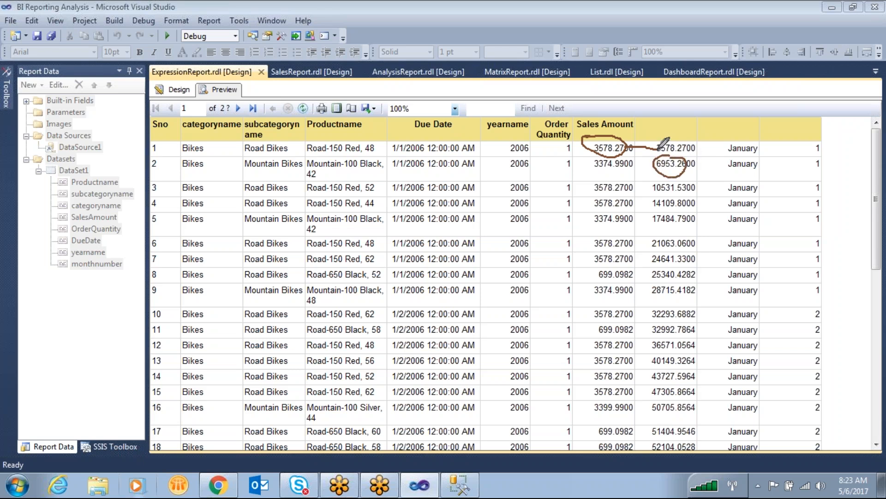
mouse_move(656, 149)
mouse_down()
mouse_move(624, 166)
mouse_move(666, 171)
mouse_move(656, 158)
mouse_move(687, 171)
mouse_move(627, 188)
mouse_move(670, 181)
mouse_move(661, 175)
mouse_move(674, 197)
mouse_move(659, 180)
mouse_up()
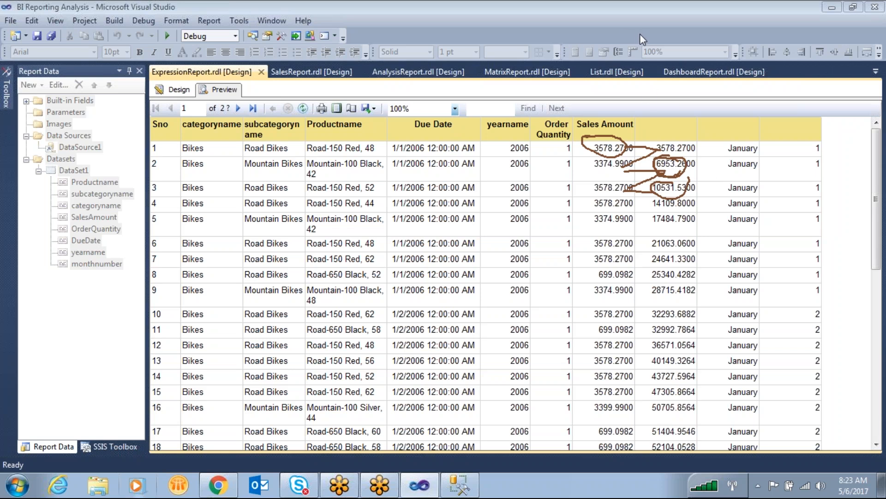
key(Escape)
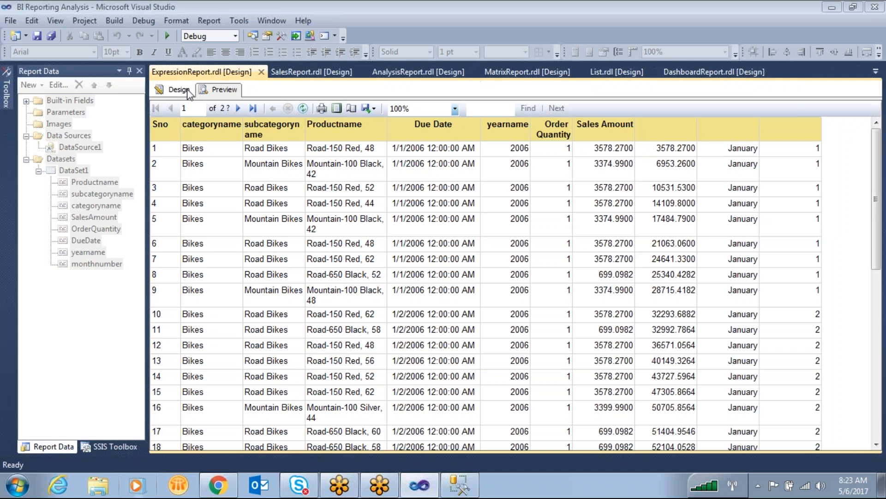
- Return to the report design and delete the two expression columns that follow the running total column
click(180, 91)
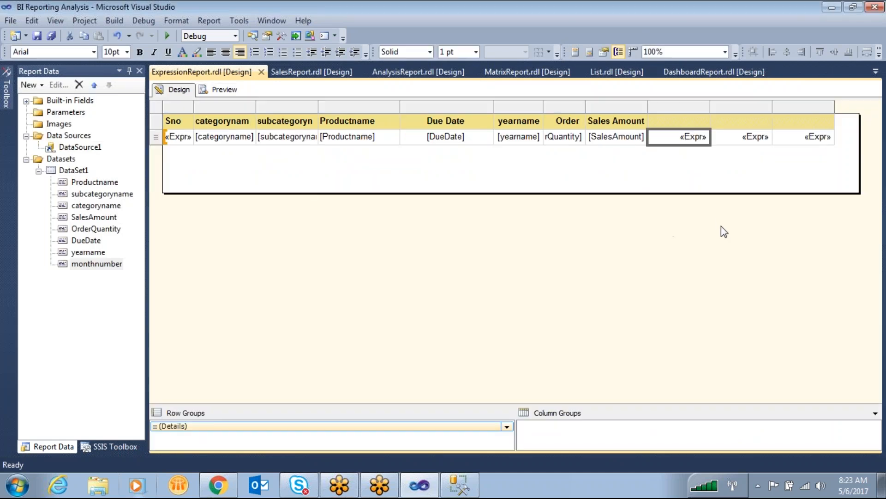
click(755, 109)
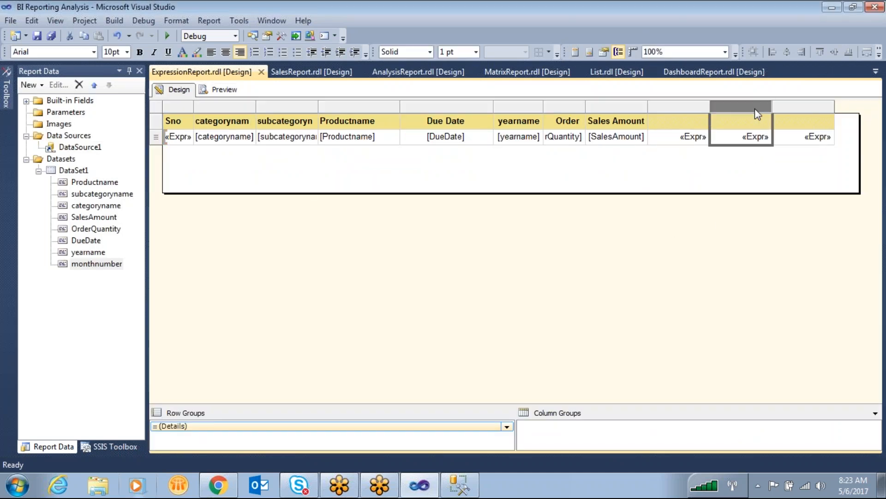
right_click(755, 108)
click(750, 153)
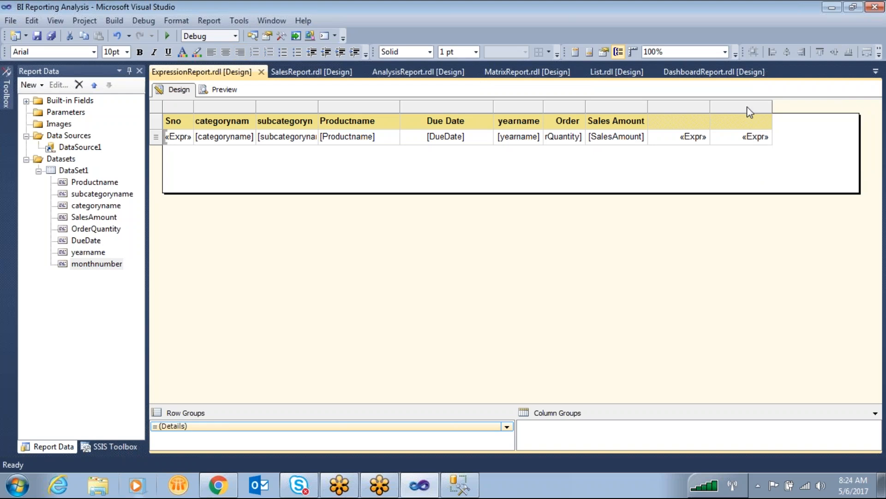
right_click(747, 106)
click(782, 129)
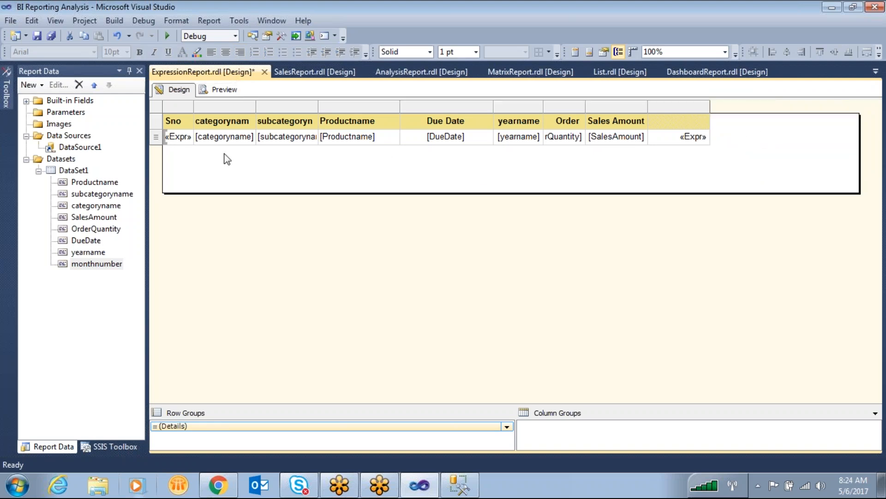
- Mark how DataSet1 feeds the table columns, sketch an additional item below its fields, and clear the marks
click(39, 171)
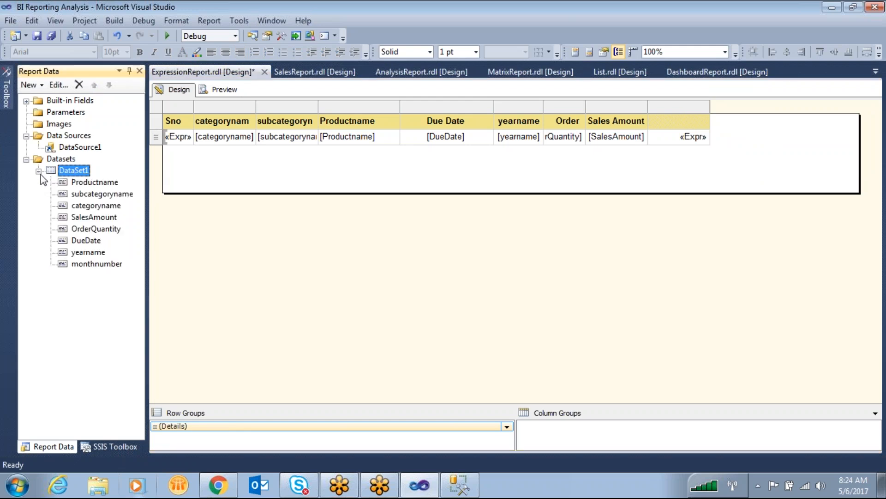
double_click(74, 171)
click(599, 429)
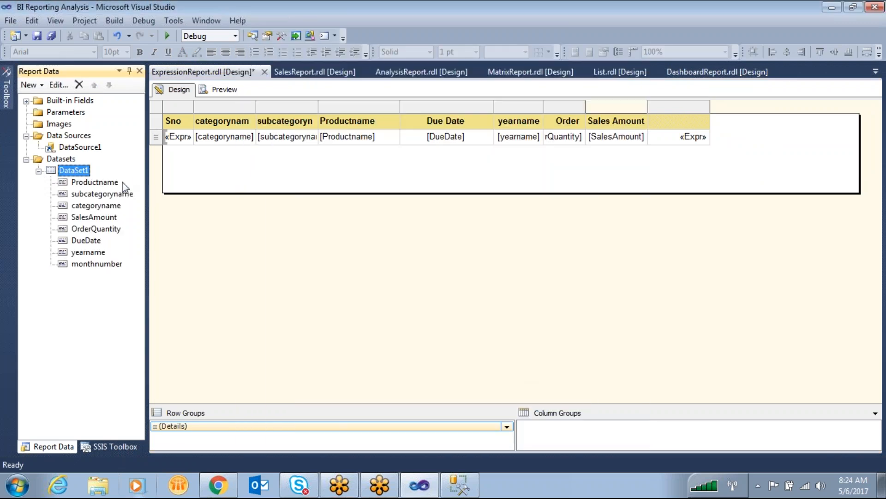
click(209, 107)
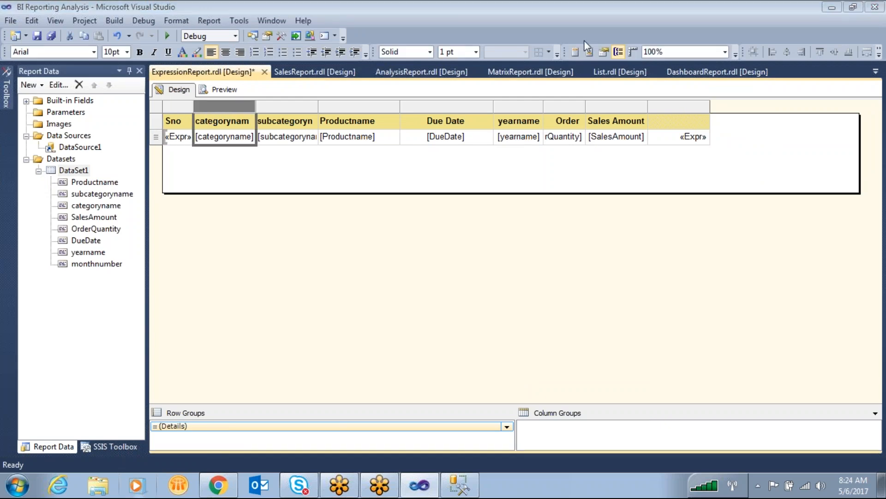
mouse_move(460, 102)
mouse_down()
mouse_move(277, 178)
mouse_move(495, 110)
mouse_move(318, 114)
mouse_up()
drag(135, 158, 97, 174)
drag(184, 147, 166, 183)
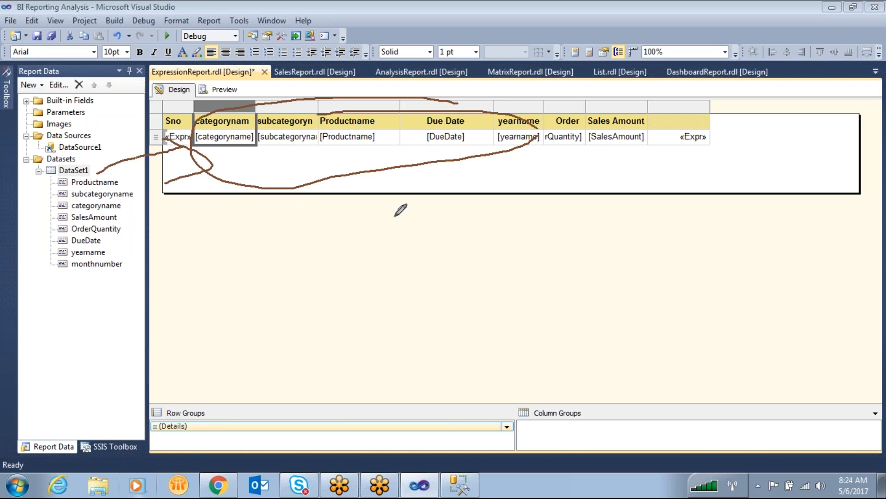
mouse_move(32, 279)
mouse_down()
mouse_move(32, 301)
mouse_move(113, 302)
mouse_move(96, 279)
mouse_move(25, 280)
mouse_up()
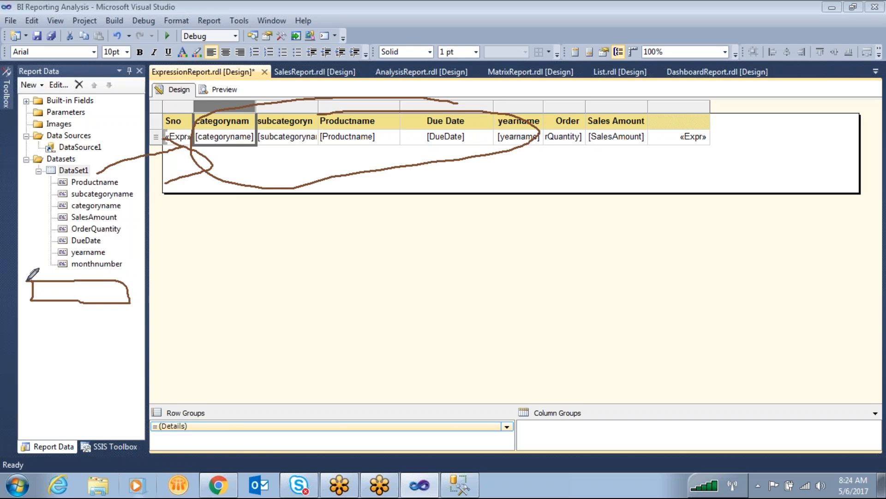
mouse_move(49, 313)
mouse_down()
mouse_move(71, 351)
mouse_move(86, 329)
mouse_move(165, 325)
mouse_up()
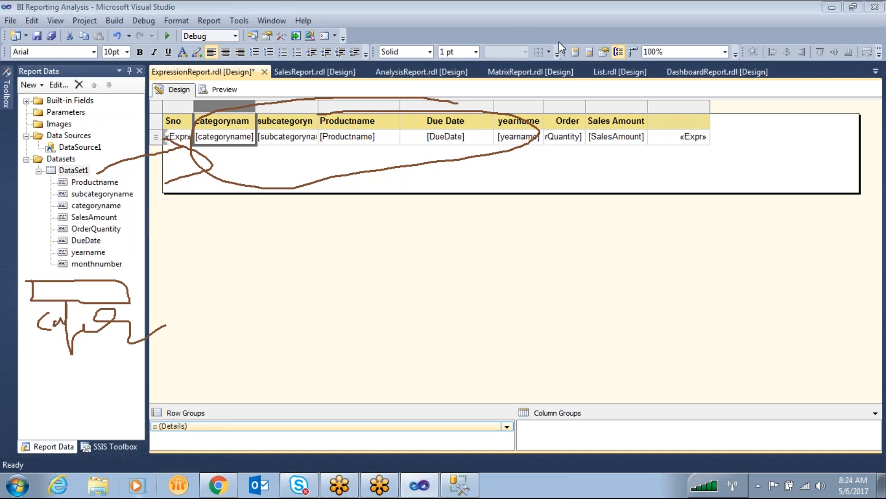
click(669, 41)
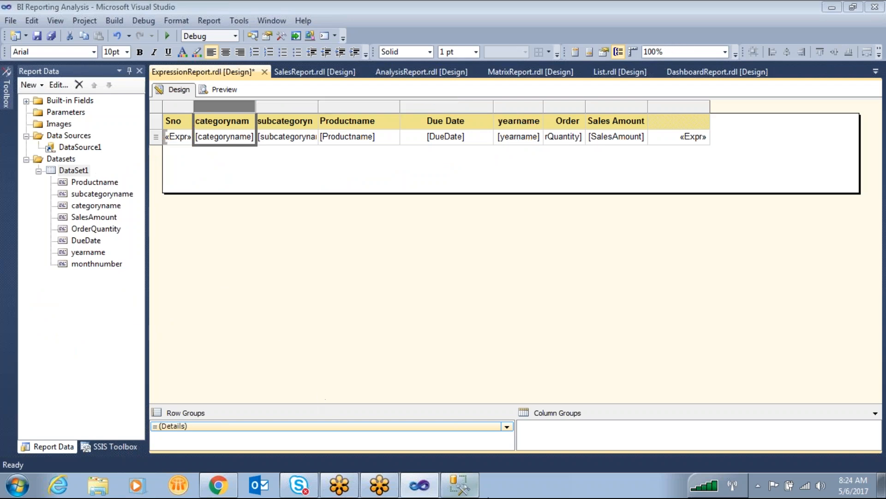
- Switch to SQL Server Management Studio, change the category query to select * from DimProductCategory, and execute only that line
click(473, 491)
click(449, 157)
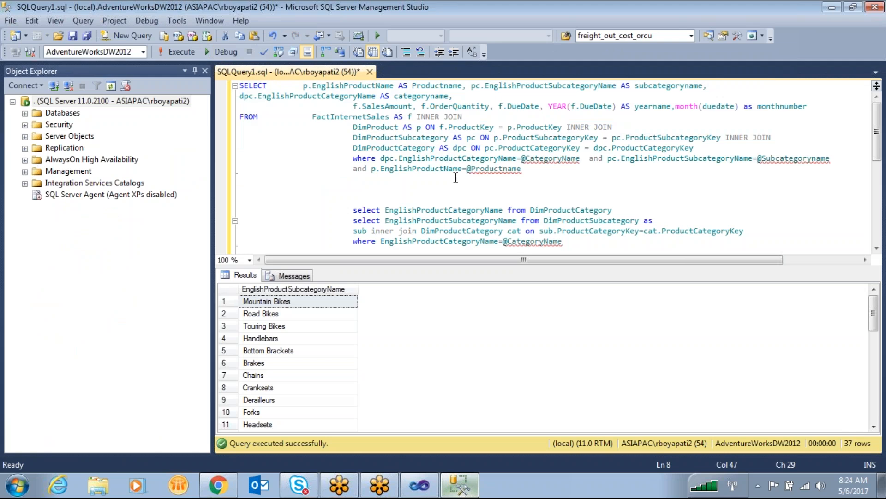
scroll(455, 177, down, 2)
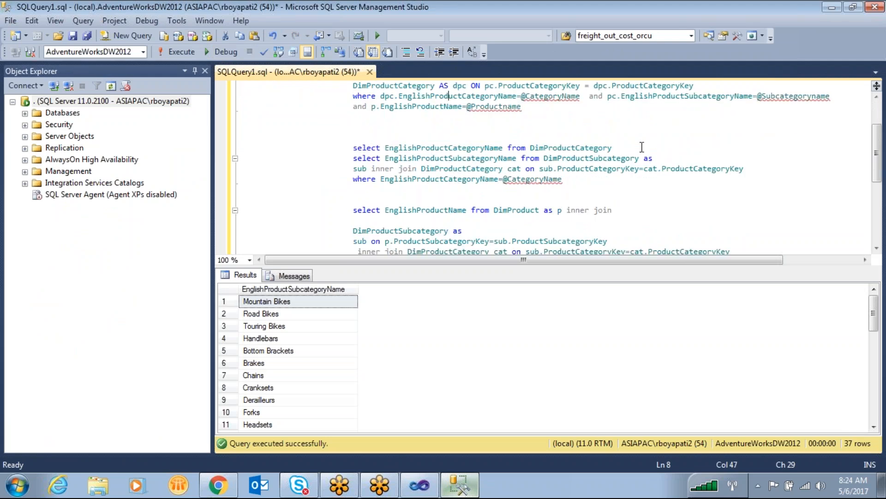
double_click(462, 147)
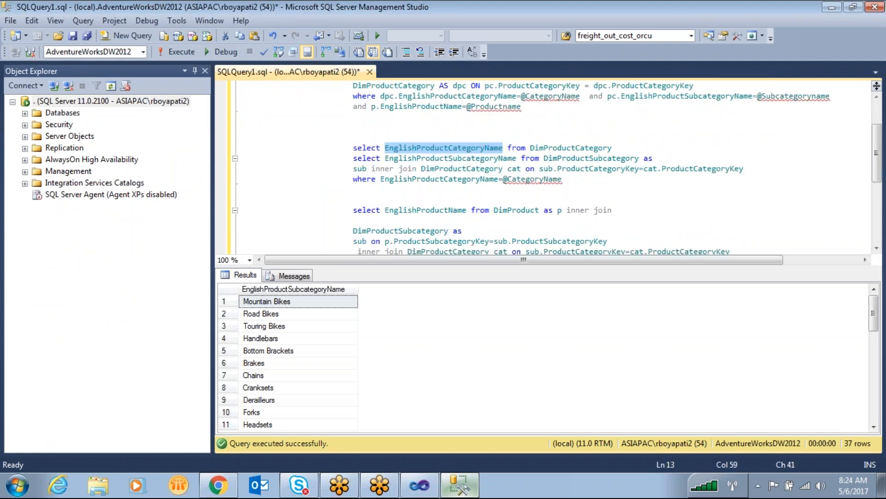
text(*)
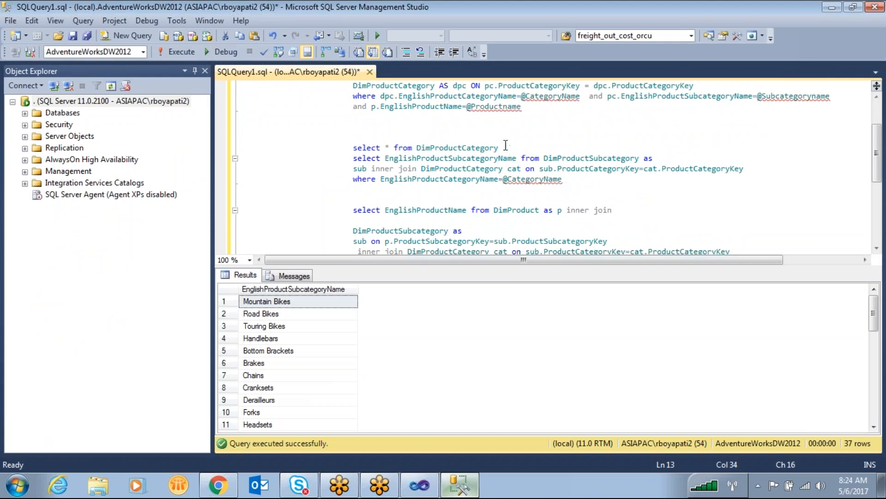
drag(500, 148, 349, 148)
key(ctrl+c)
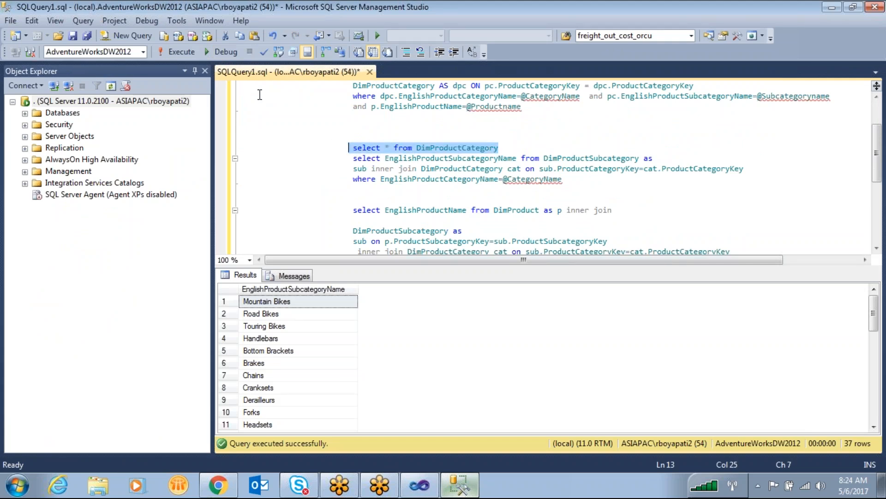
click(178, 51)
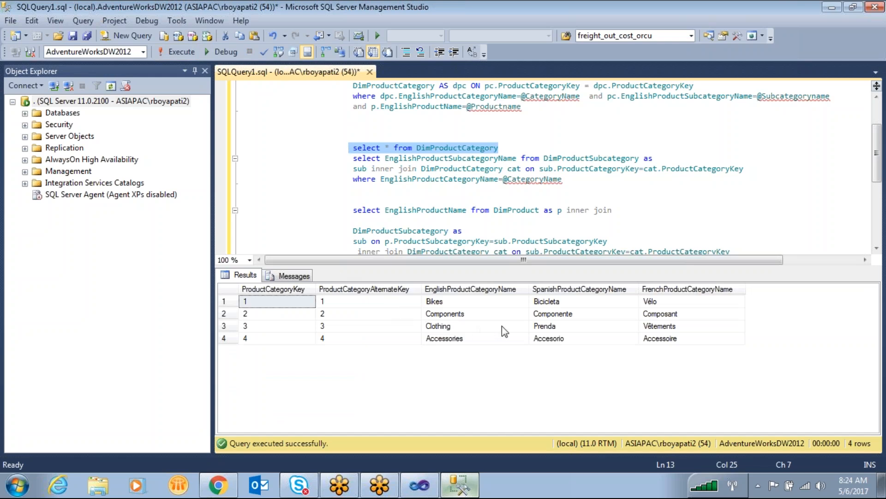
- Preview the report in Visual Studio, mark the categoryname header and first Bikes value, and return to the query results in Management Studio
click(419, 485)
click(217, 89)
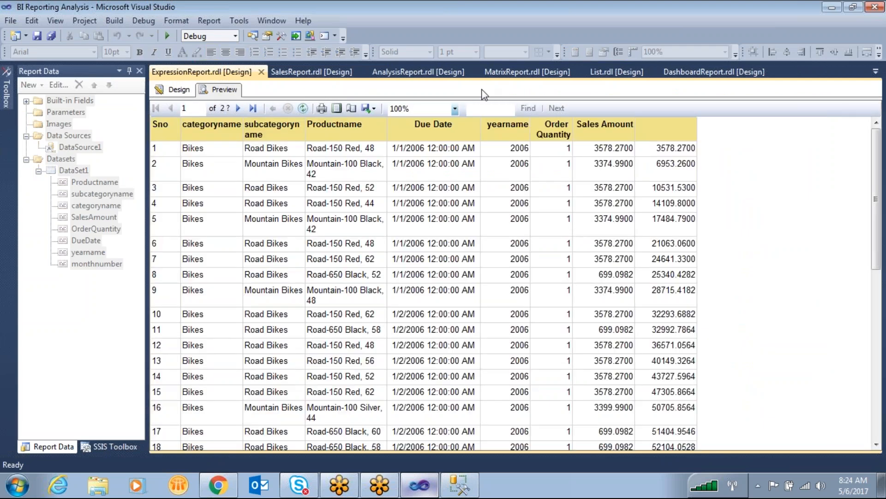
click(616, 62)
mouse_move(198, 119)
mouse_down()
mouse_move(179, 121)
mouse_move(232, 107)
mouse_move(187, 136)
mouse_move(198, 154)
mouse_move(209, 134)
mouse_move(242, 137)
mouse_up()
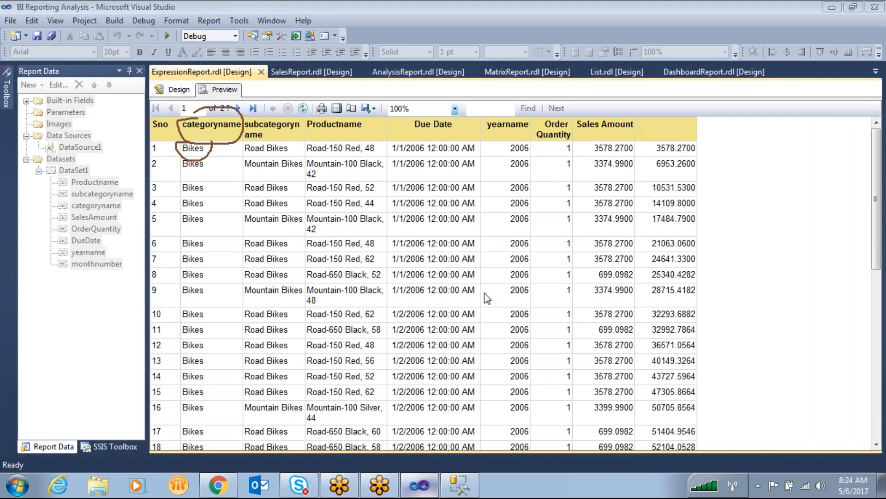
click(460, 484)
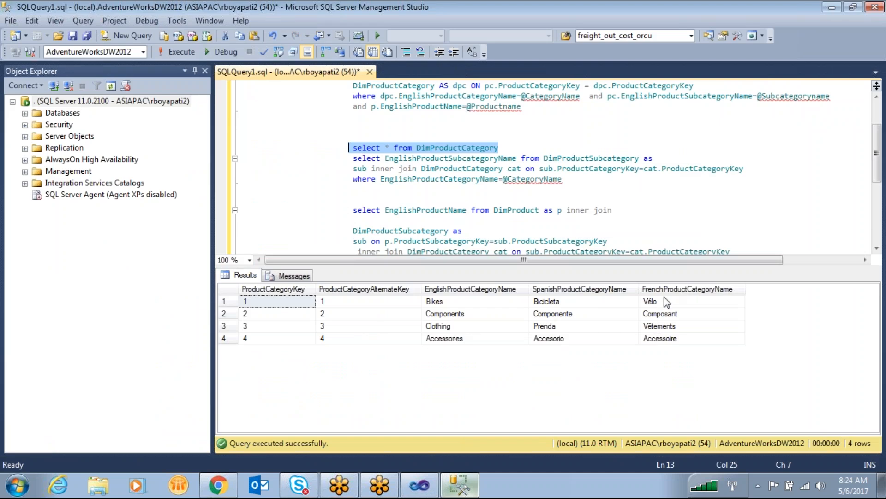
- Select all the FrenchProductCategoryName values in the query results and return to the report design in Visual Studio
drag(668, 305, 674, 344)
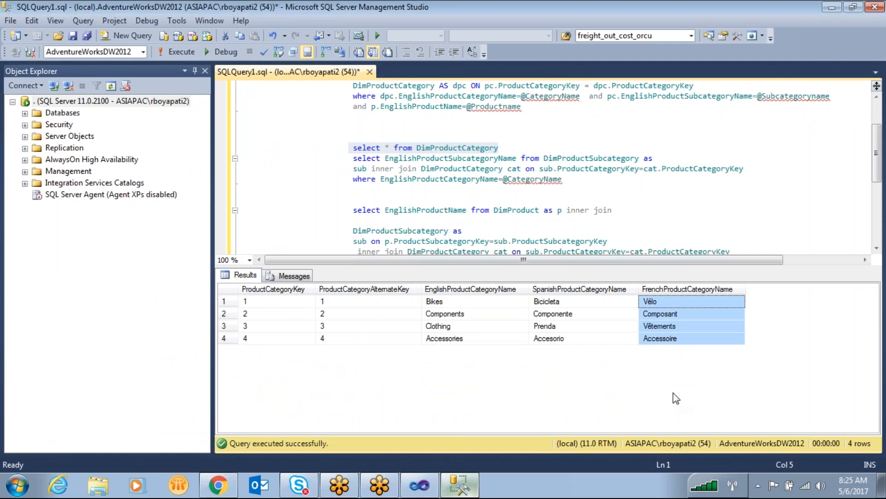
click(428, 486)
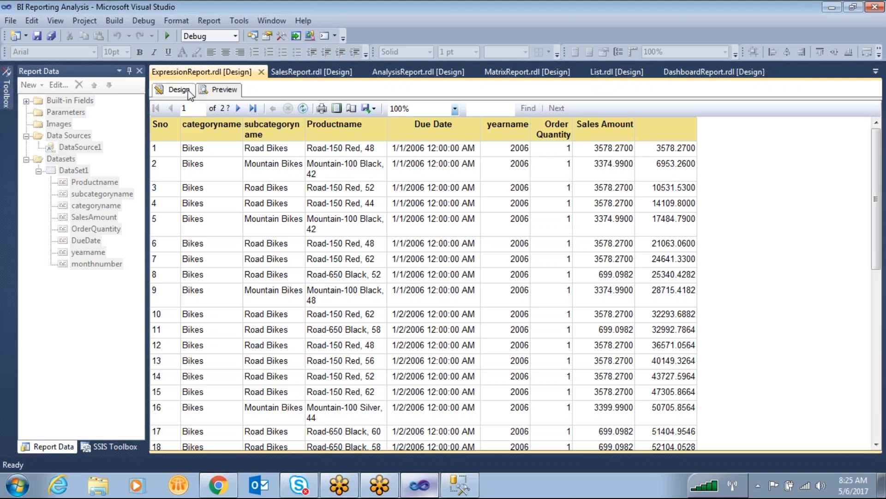
click(176, 89)
- Add an embedded dataset named DataSet2 on DataSource1, using the select * from DimProductCategory query from SQL Server Management Studio
click(459, 485)
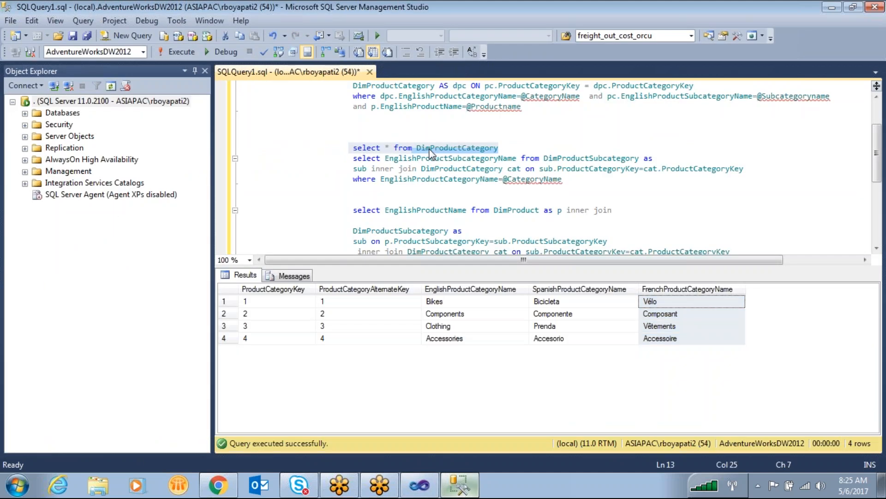
click(430, 485)
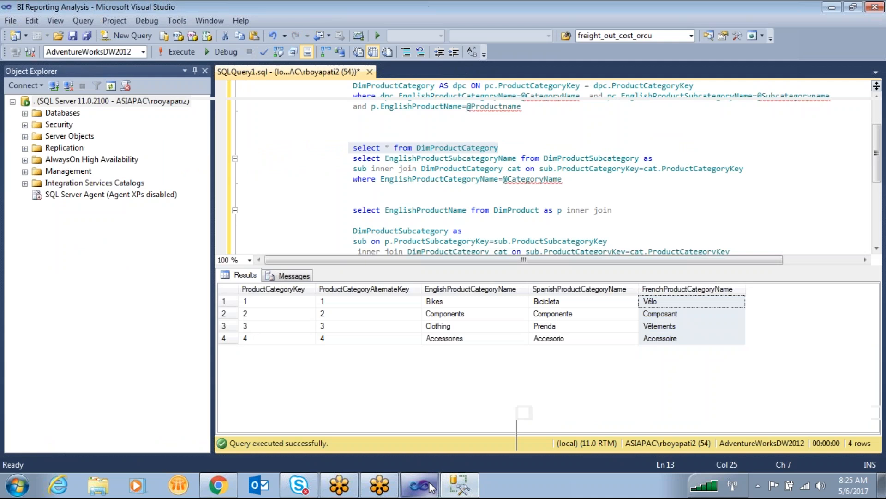
right_click(73, 161)
click(130, 167)
click(346, 143)
click(361, 181)
click(368, 191)
click(385, 276)
key(ctrl+v)
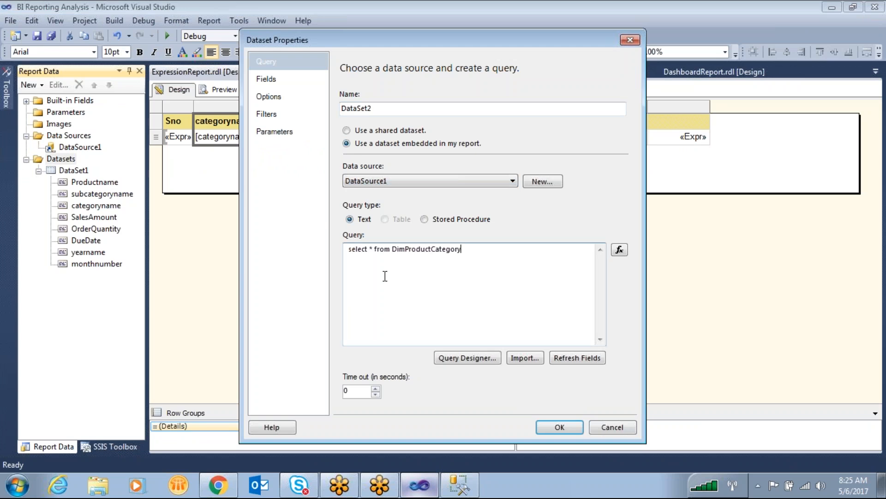
click(559, 427)
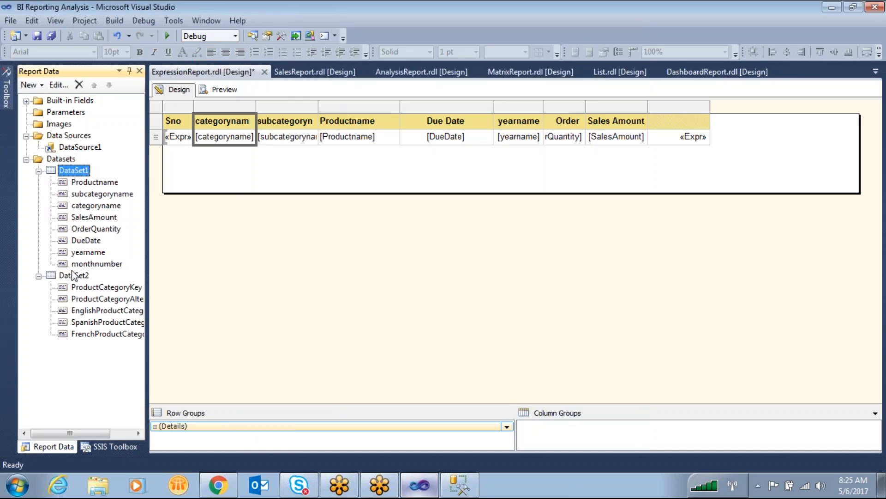
- Sketch an extra table column fed by FrenchProductCategoryName, link categoryname to EnglishProductCategoryName, and clear the marks
key(ctrl+2)
mouse_move(712, 103)
mouse_down()
mouse_move(716, 137)
mouse_move(773, 116)
mouse_move(752, 105)
mouse_up()
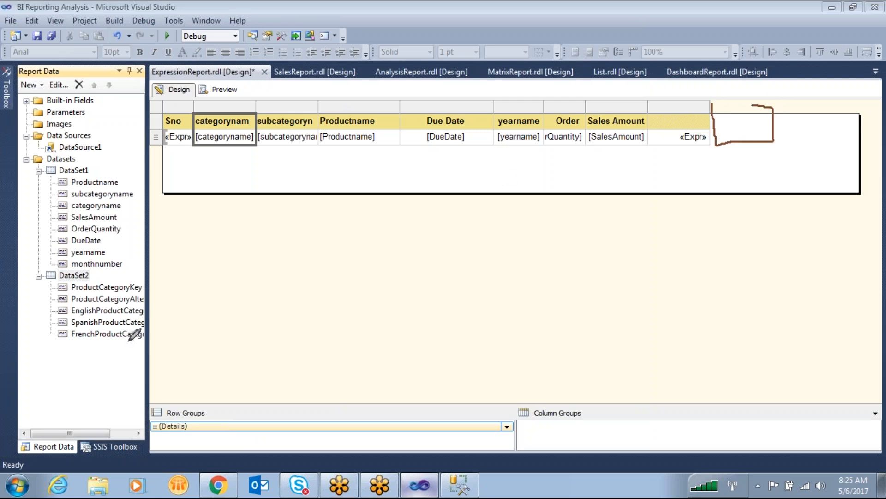
drag(135, 337, 193, 347)
mouse_move(519, 353)
mouse_down()
mouse_move(628, 295)
mouse_move(720, 177)
mouse_move(720, 148)
mouse_move(740, 164)
mouse_up()
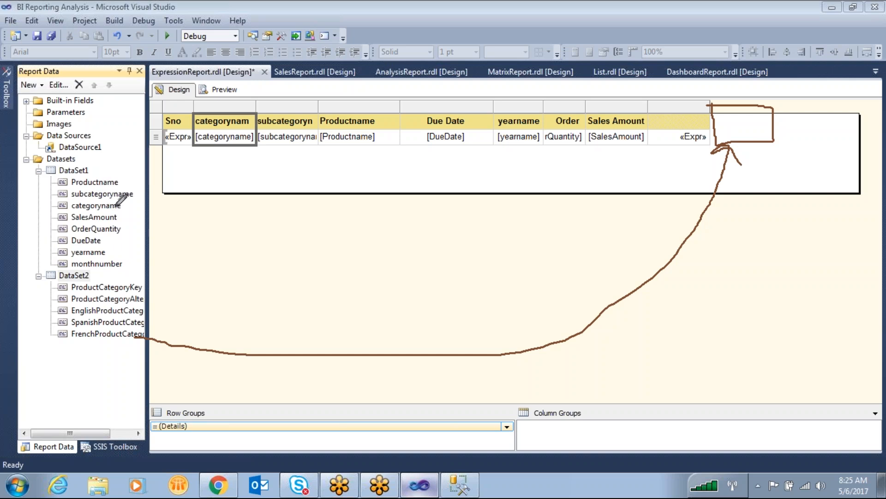
mouse_move(119, 206)
mouse_down()
mouse_move(167, 220)
mouse_move(178, 245)
mouse_move(179, 264)
mouse_move(128, 310)
mouse_up()
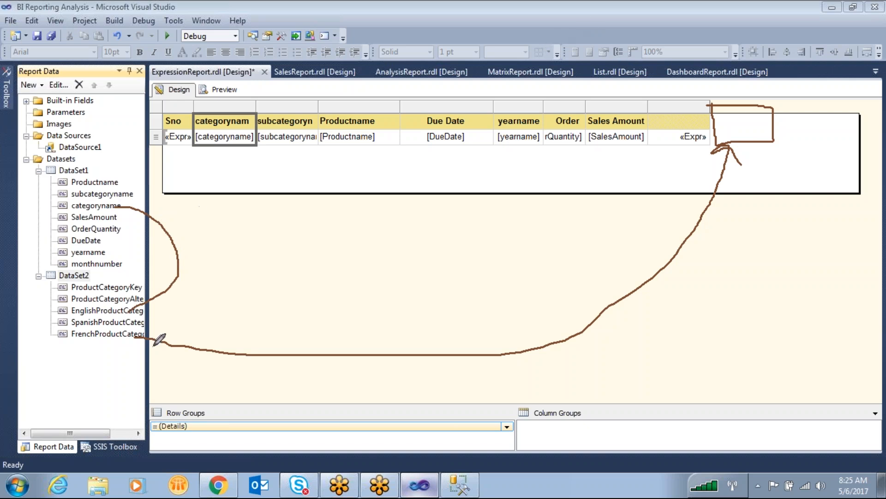
mouse_move(68, 333)
mouse_down()
mouse_move(151, 340)
mouse_move(135, 331)
mouse_up()
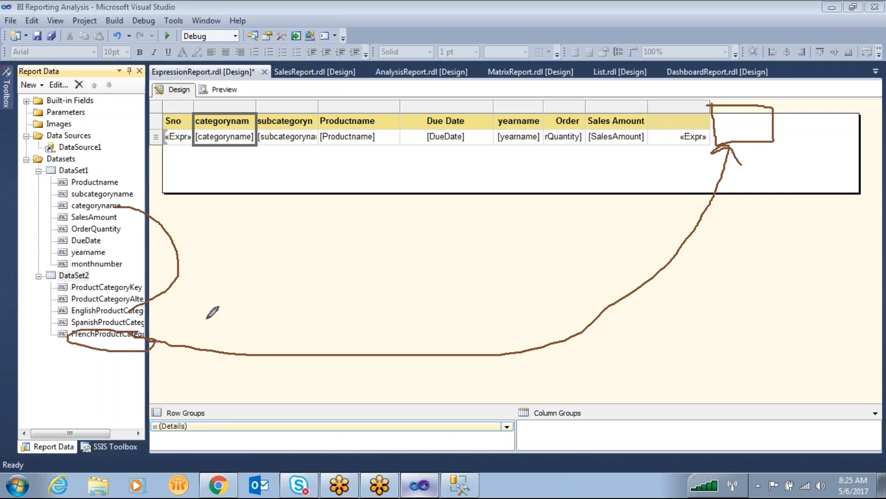
key(Escape)
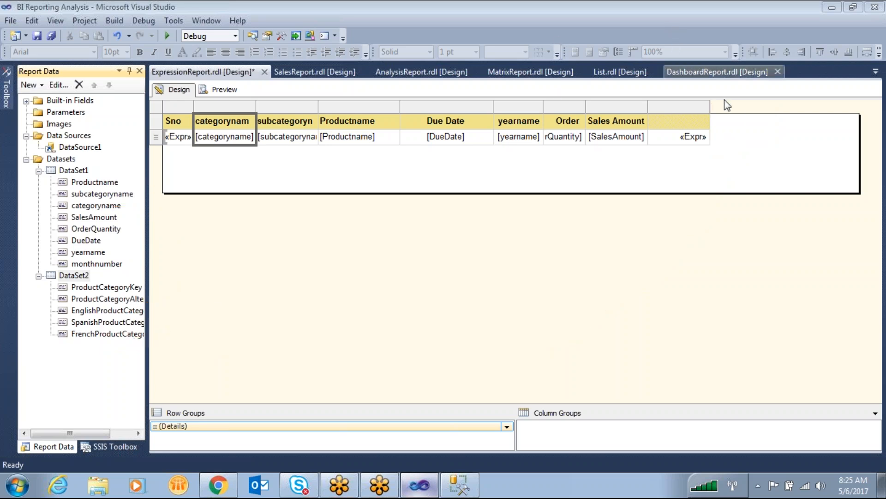
- Insert a column after the running total column and begin its detail cell's expression with =lookup(Fields!categoryname.Value
right_click(691, 108)
mouse_move(715, 115)
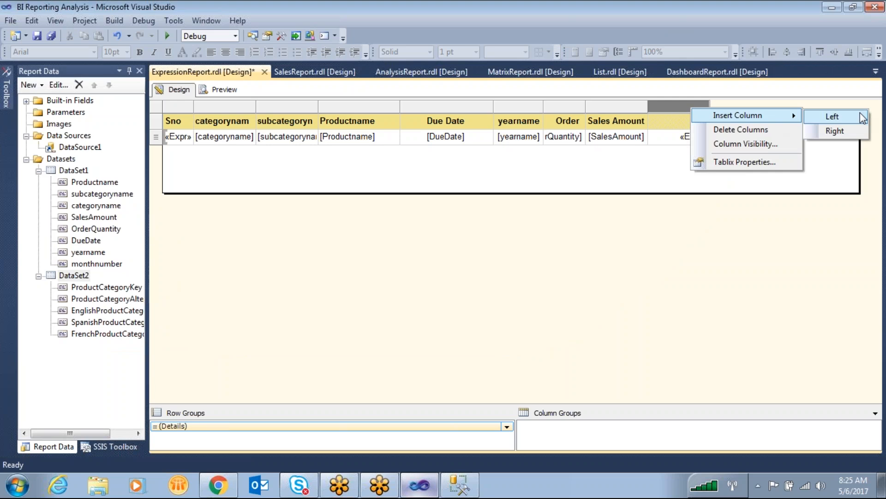
click(831, 132)
right_click(748, 145)
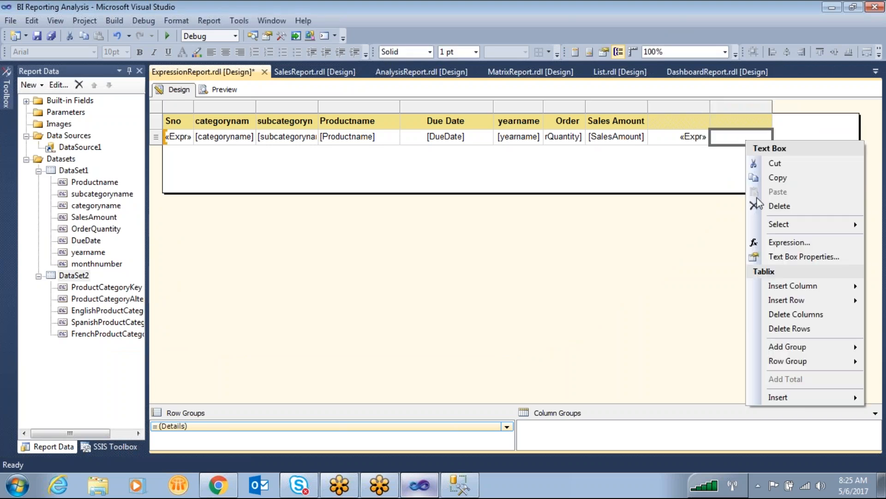
click(780, 242)
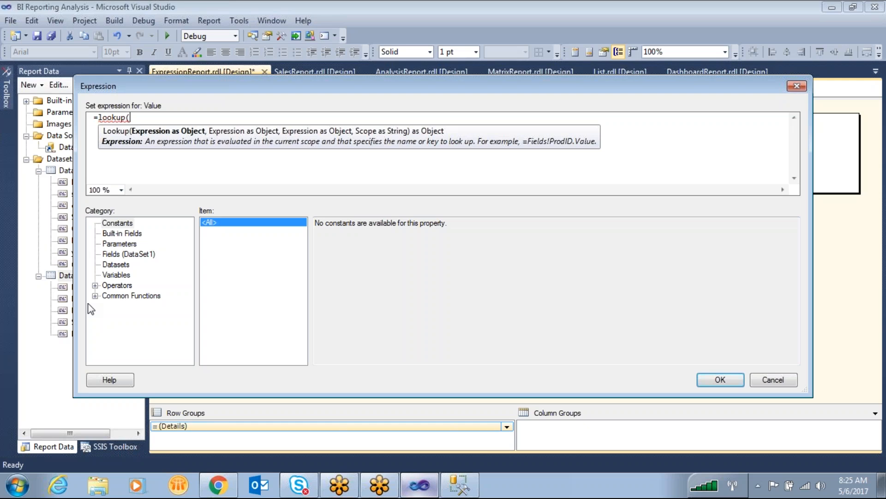
click(116, 264)
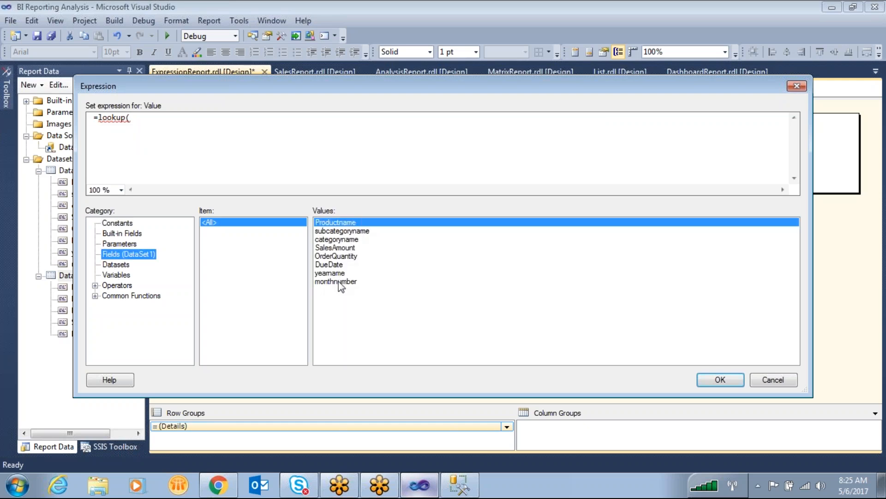
double_click(338, 241)
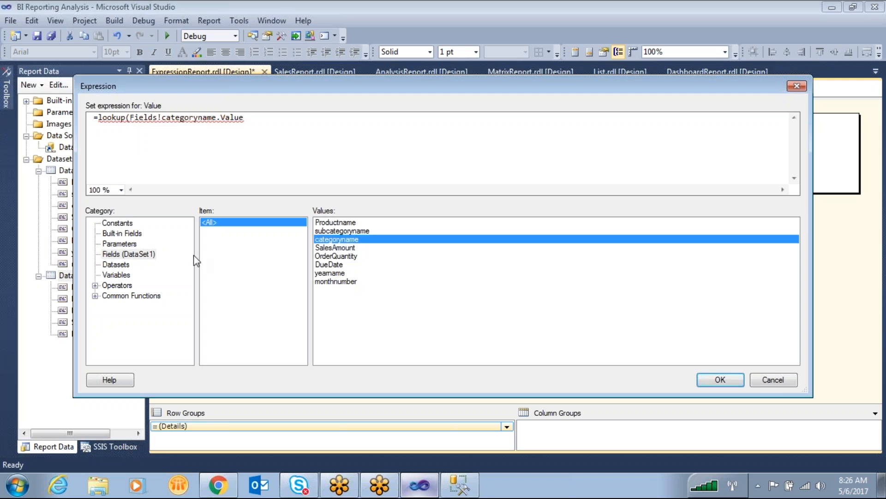
- Add EnglishProductCategoryName from DataSet2 as the second lookup argument, reducing it to fields!EnglishProductCategoryName.Value followed by a comma
click(119, 265)
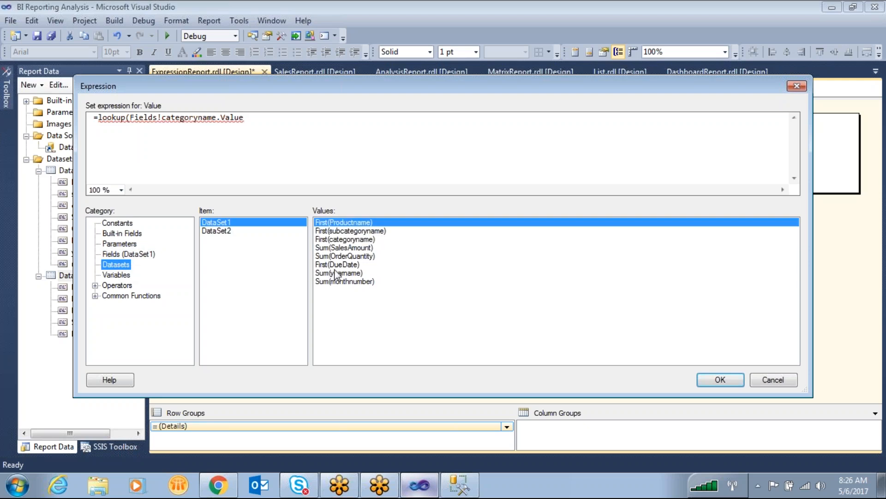
click(216, 233)
click(218, 223)
click(220, 232)
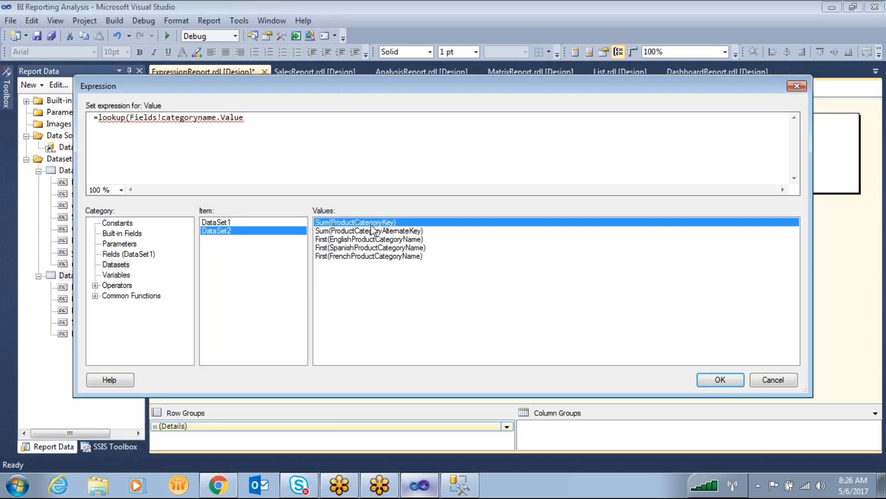
double_click(360, 239)
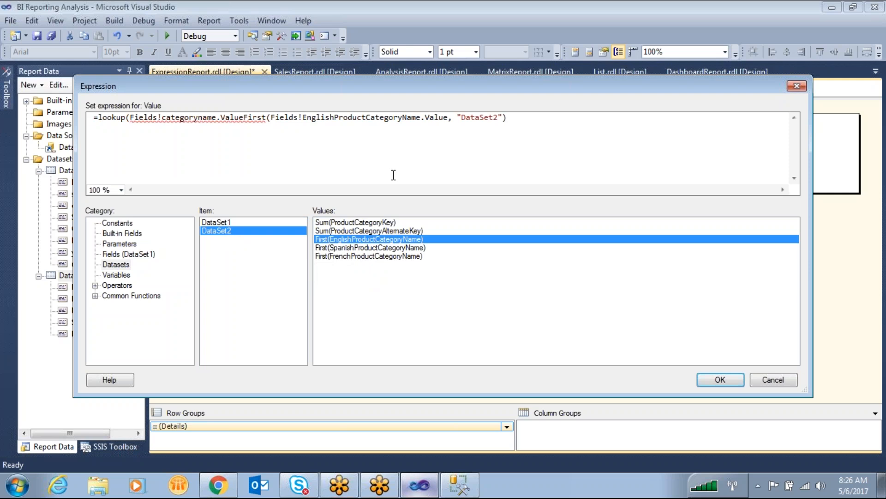
key(BackSpace)
key(BackSpace)
key(BackSpace)
key(BackSpace)
key(BackSpace)
key(BackSpace)
text(,)
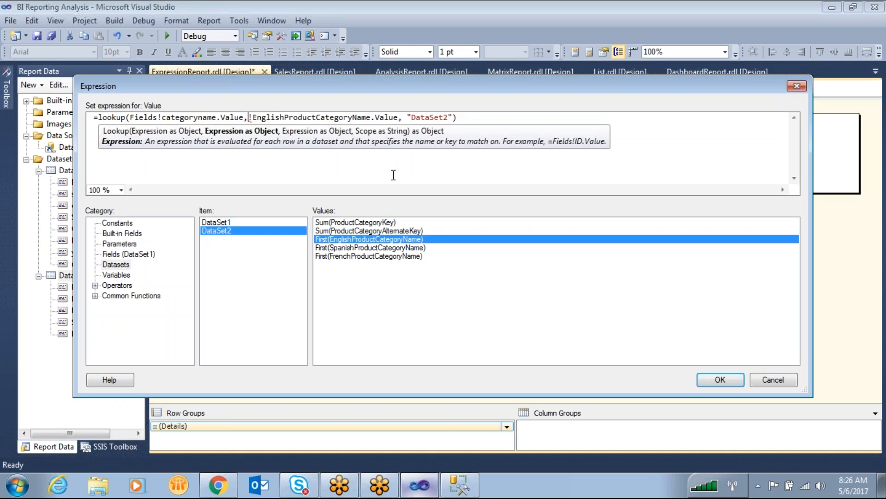
click(467, 118)
key(BackSpace)
key(BackSpace)
key(BackSpace)
key(BackSpace)
key(BackSpace)
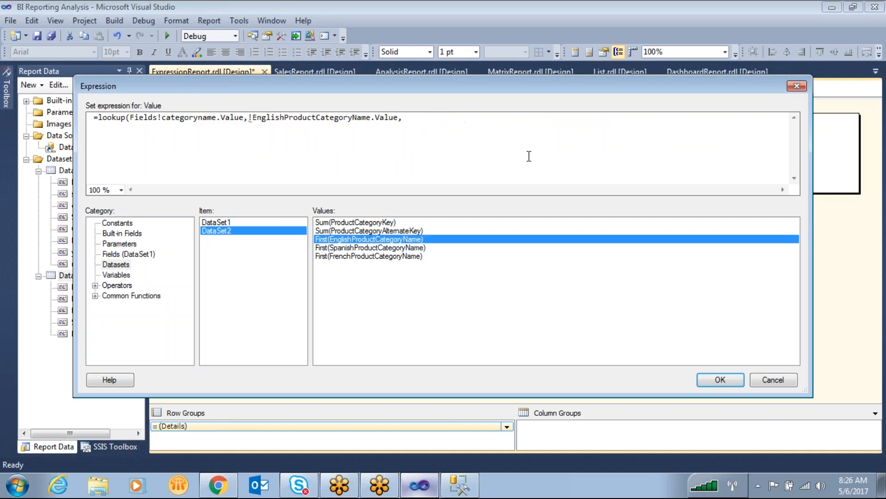
text(fields)
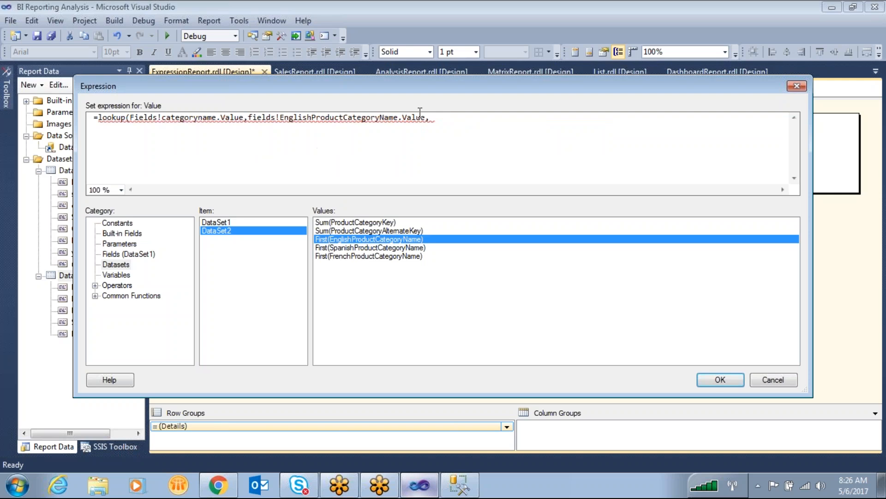
- Complete the lookup with Fields!FrenchProductCategoryName.Value, "DataSet2"), removing the First aggregate from the inserted field
drag(217, 117, 134, 115)
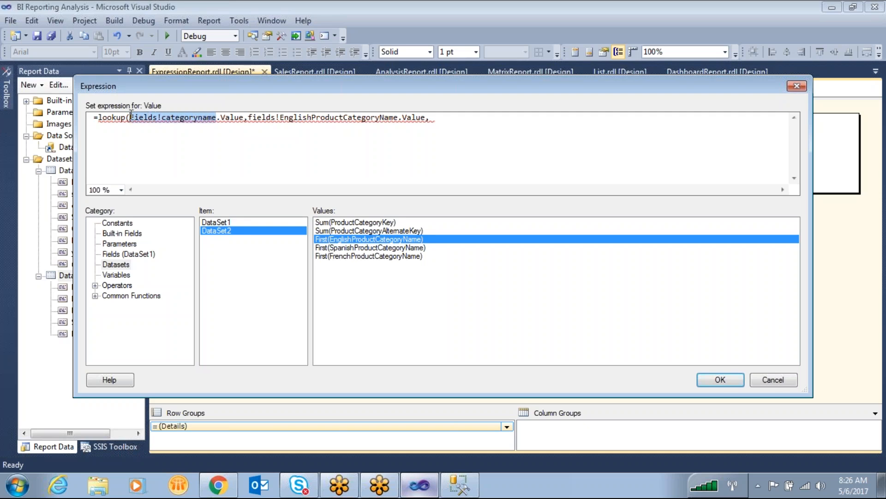
drag(425, 117, 242, 120)
click(452, 119)
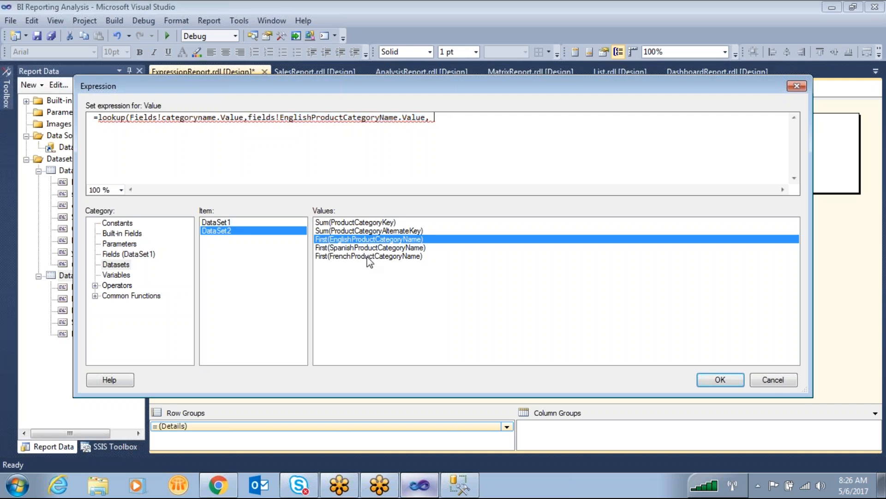
double_click(368, 256)
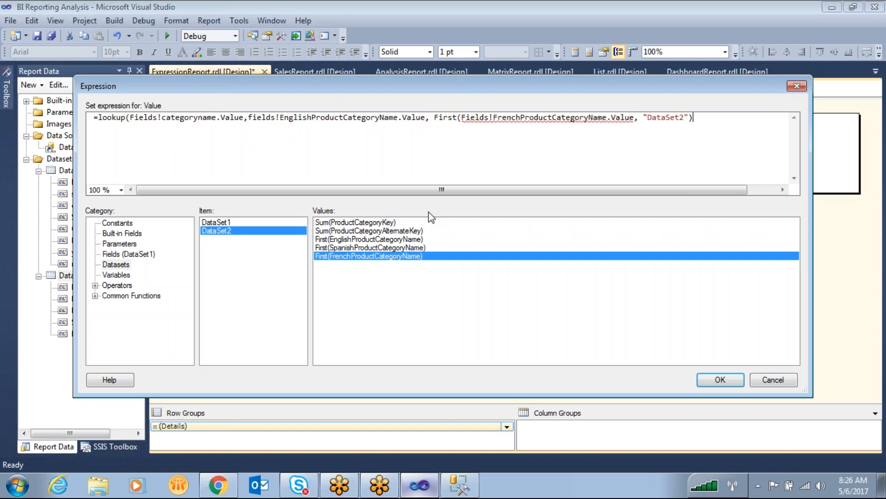
key(BackSpace)
key(BackSpace)
key(BackSpace)
key(BackSpace)
key(BackSpace)
key(BackSpace)
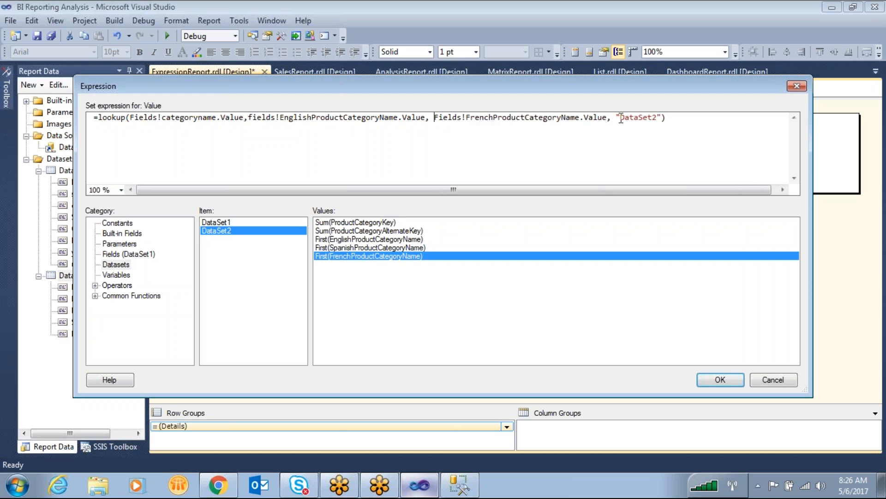
drag(435, 119, 663, 118)
click(648, 140)
click(477, 131)
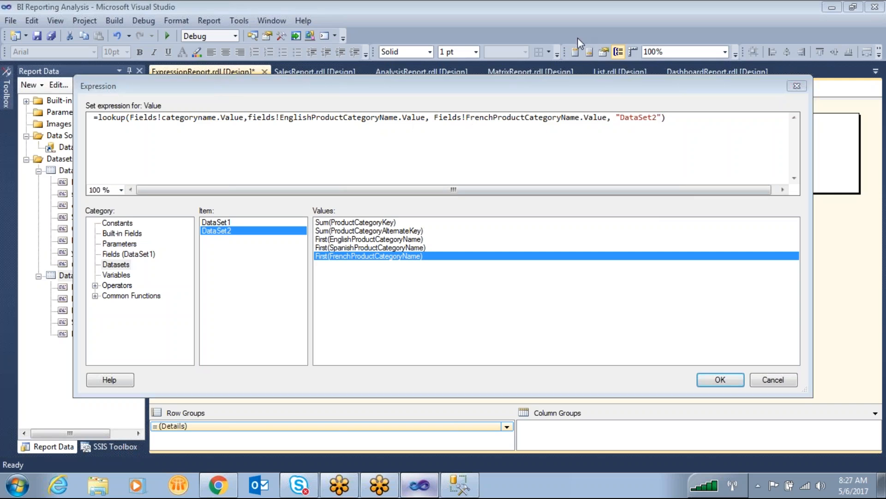
- Mark the link between the lookup's two category name fields, and circle the French name field and DataSet2
mouse_move(165, 123)
mouse_down()
mouse_move(167, 176)
mouse_move(185, 190)
mouse_move(203, 178)
mouse_move(230, 223)
mouse_up()
mouse_move(309, 119)
mouse_down()
mouse_move(321, 148)
mouse_move(418, 211)
mouse_up()
drag(203, 179, 318, 194)
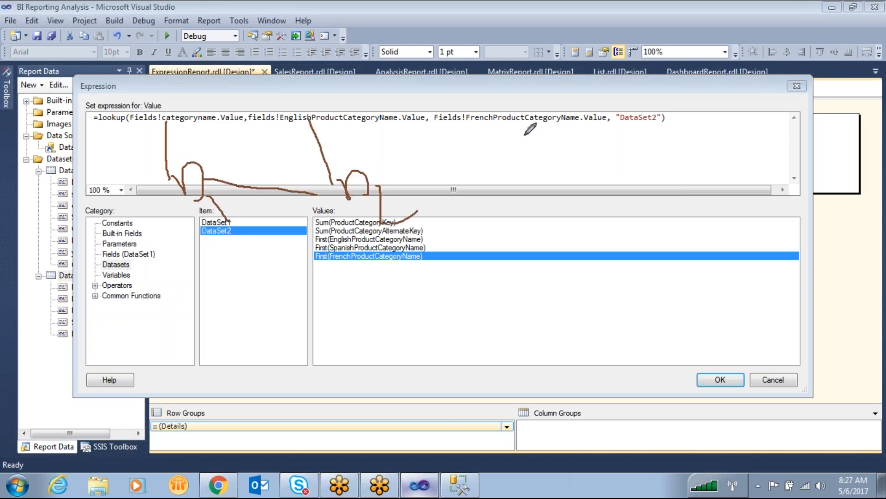
mouse_move(537, 100)
mouse_down()
mouse_move(478, 100)
mouse_move(419, 119)
mouse_move(552, 140)
mouse_up()
mouse_move(584, 112)
mouse_down()
mouse_move(536, 98)
mouse_move(658, 111)
mouse_up()
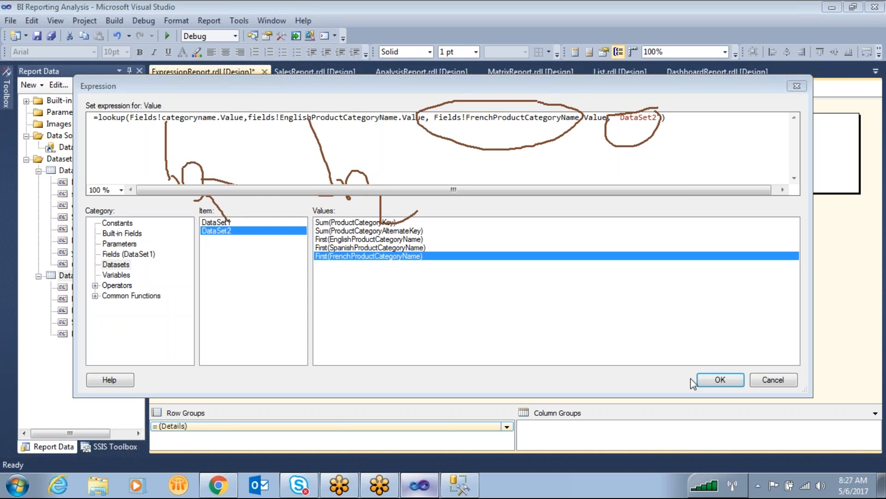
- Apply the lookup expression to the new column's detail cell and preview the report
click(720, 379)
click(224, 93)
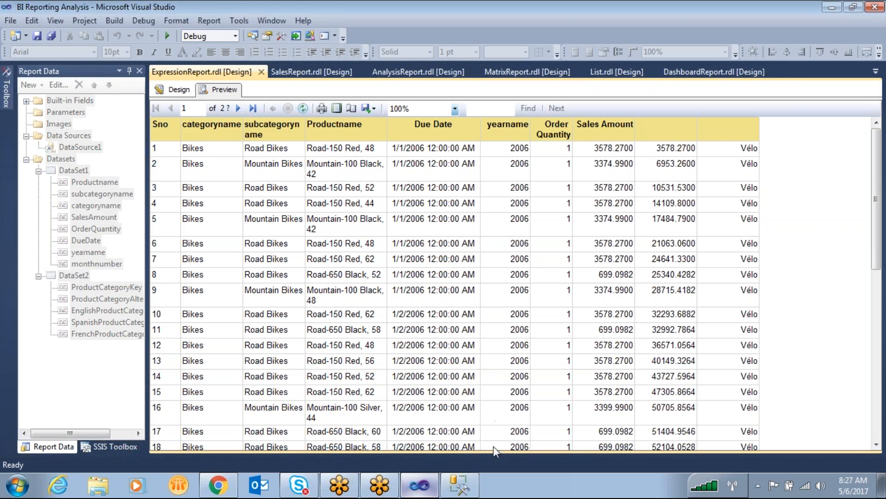
- Switch to SQL Server Management Studio, remove the where filter from the sales query, and execute that query
click(461, 482)
click(527, 124)
scroll(521, 153, up, 2)
click(497, 168)
drag(497, 168, 180, 72)
key(Delete)
key(F5)
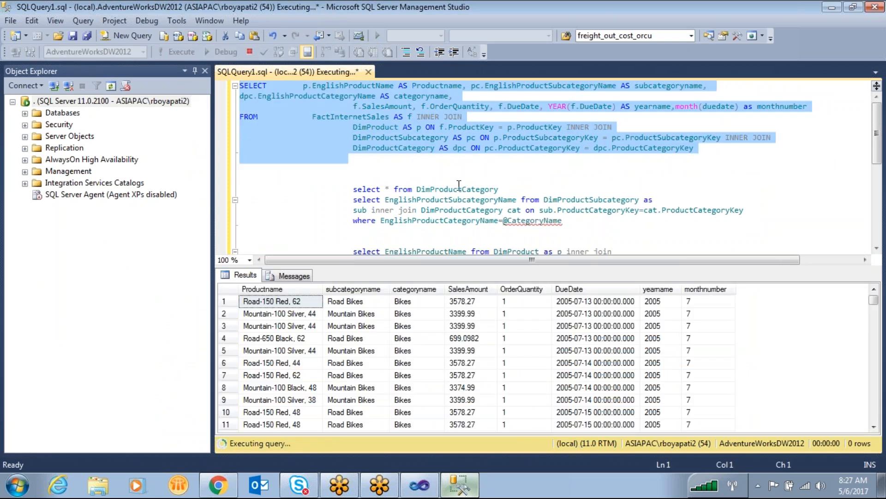
- Execute only select * from DimProductCategory, and highlight it together with the sales query above for comparison
drag(508, 191, 330, 177)
key(F5)
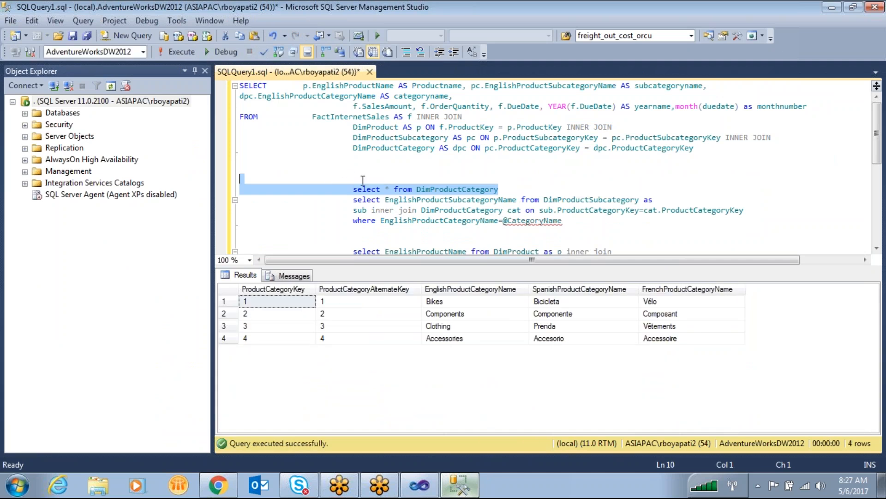
click(511, 189)
drag(511, 190, 237, 83)
click(592, 176)
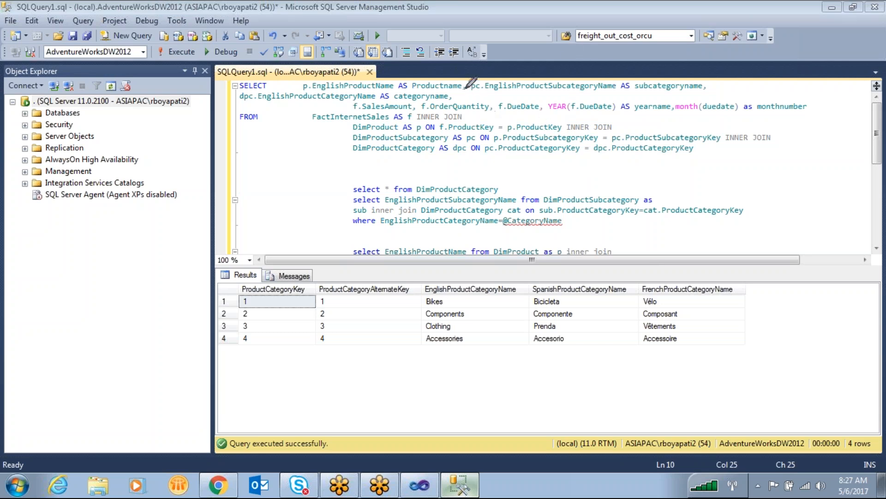
- Switch back to Visual Studio and return ExpressionReport.rdl from preview to its design
click(420, 485)
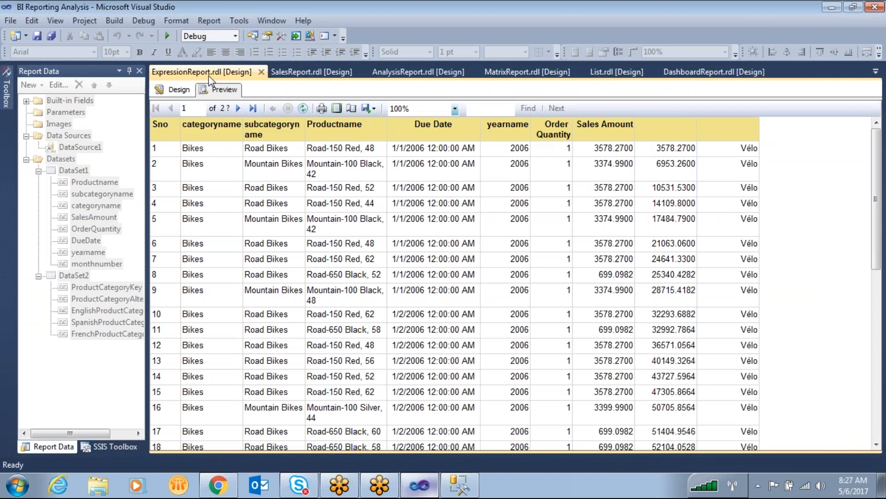
click(181, 90)
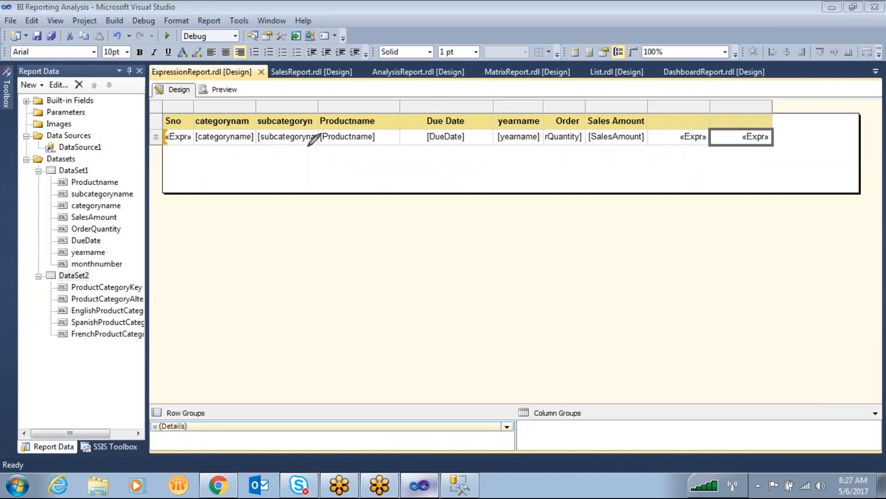
mouse_move(125, 204)
mouse_down()
mouse_move(79, 200)
mouse_move(121, 211)
mouse_move(128, 204)
mouse_up()
mouse_move(63, 305)
mouse_down()
mouse_move(107, 315)
mouse_move(141, 309)
mouse_move(68, 299)
mouse_move(44, 218)
mouse_move(68, 209)
mouse_up()
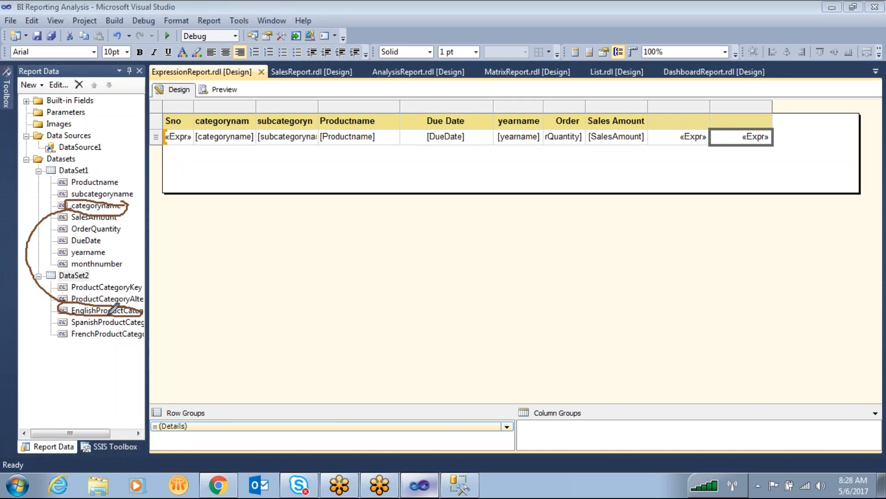
mouse_move(69, 315)
mouse_down()
mouse_move(153, 318)
mouse_move(162, 330)
mouse_move(646, 334)
mouse_move(728, 145)
mouse_up()
drag(701, 181, 768, 181)
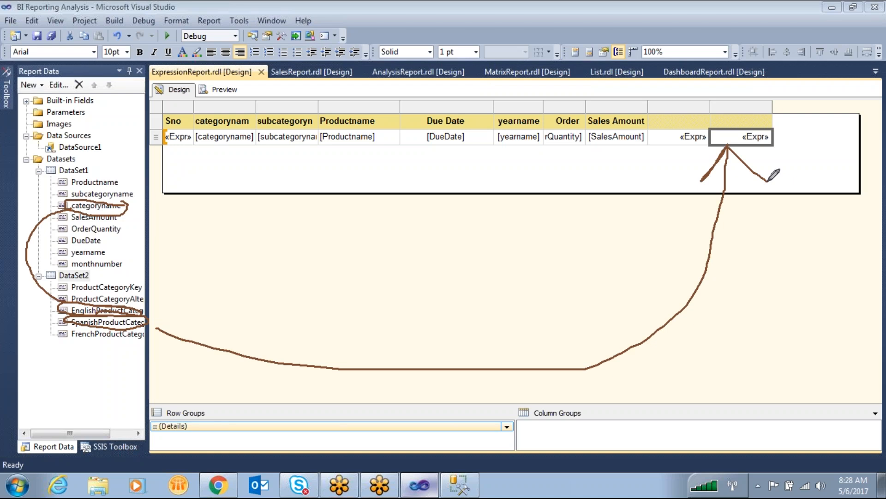
drag(473, 130, 700, 105)
drag(77, 155, 106, 163)
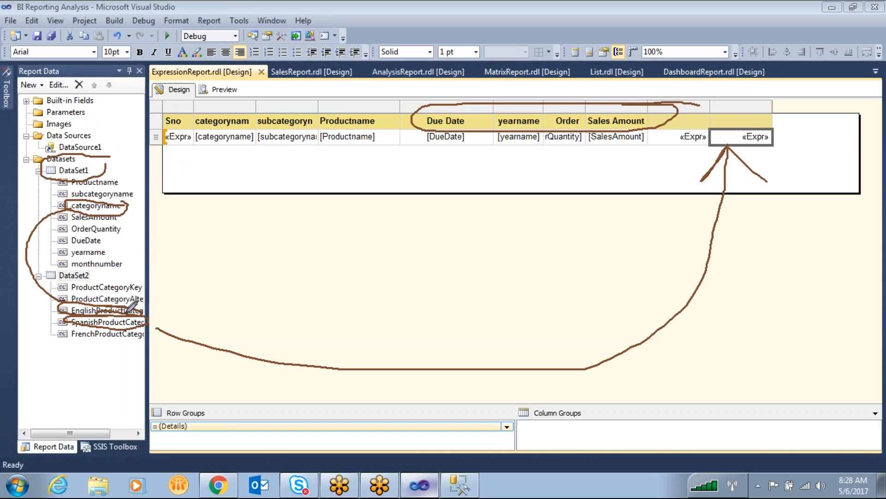
mouse_move(37, 276)
mouse_down()
mouse_move(543, 274)
mouse_move(616, 157)
mouse_up()
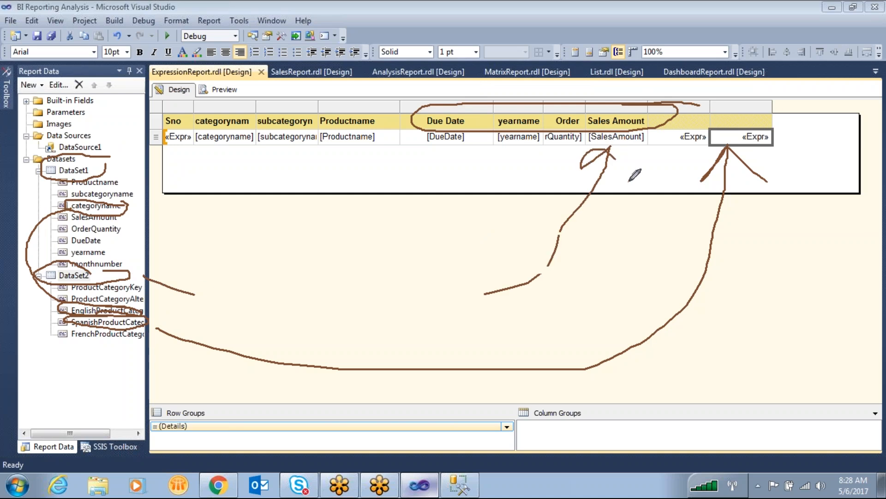
drag(26, 267, 61, 299)
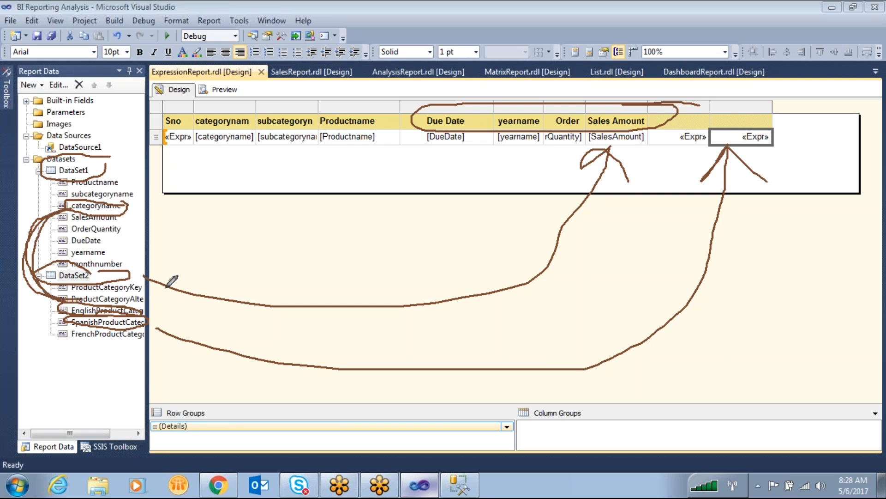
drag(136, 202, 164, 181)
drag(132, 307, 176, 265)
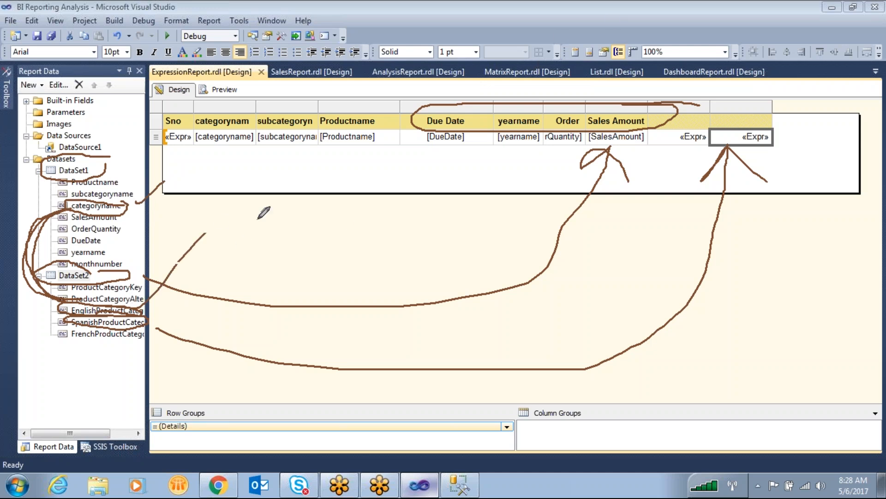
key(Escape)
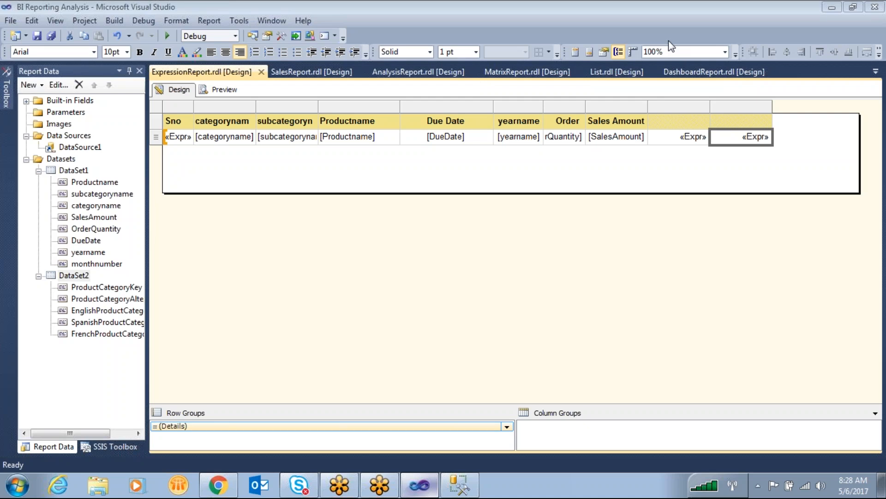
- Switch to SQL Server Management Studio, execute only the sales query, and examine the categoryname values in its results
click(461, 486)
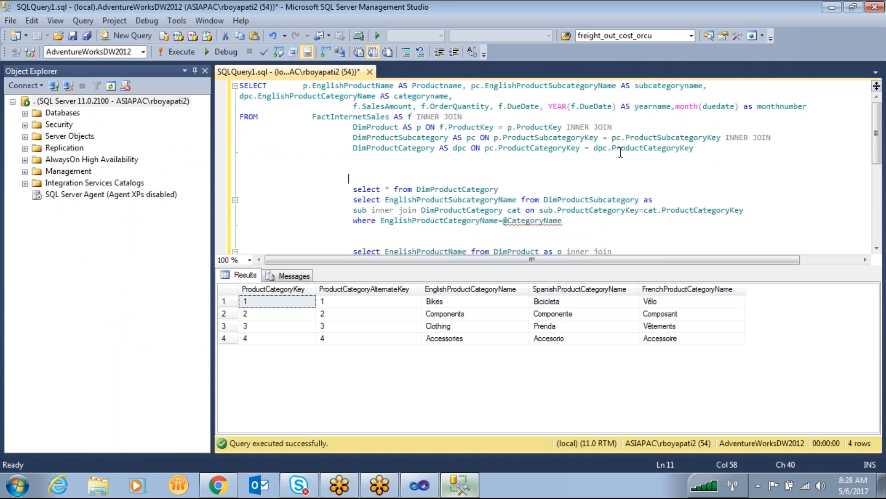
drag(621, 154, 225, 74)
key(F5)
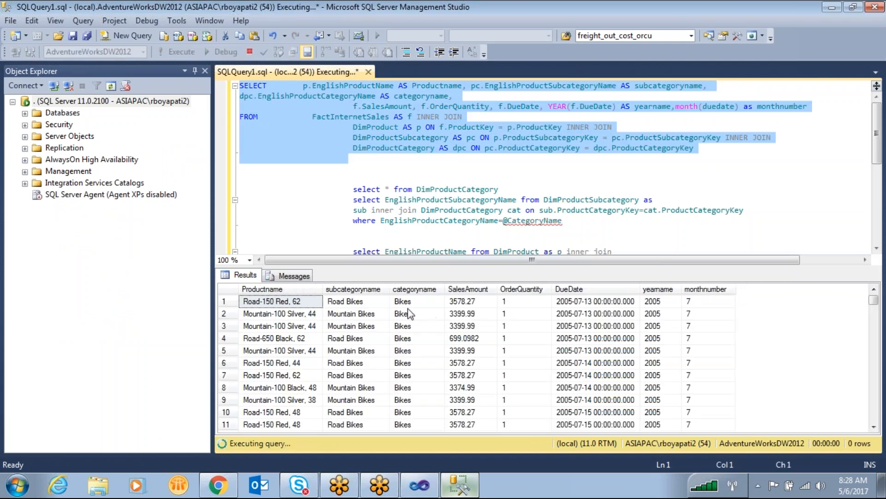
drag(404, 303, 406, 381)
click(406, 302)
- Execute only select * from DimProductCategory and compare the English and French category names in the Bikes row
click(329, 178)
drag(329, 179, 302, 177)
key(F5)
click(451, 302)
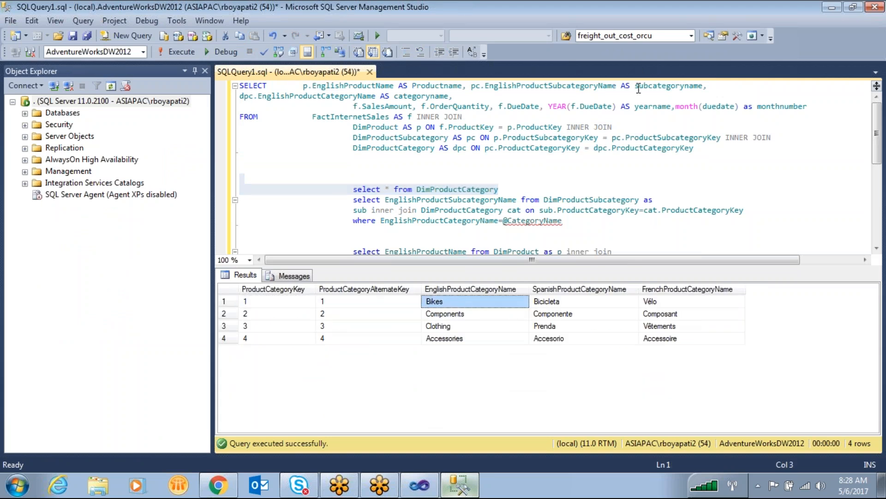
click(577, 43)
mouse_move(659, 291)
mouse_down()
mouse_move(628, 297)
mouse_move(645, 308)
mouse_move(667, 296)
mouse_move(657, 291)
mouse_up()
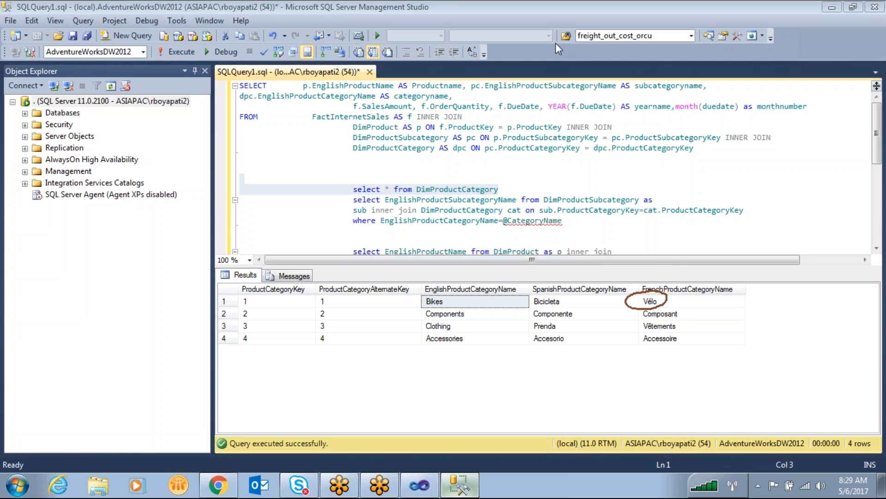
- Switch back to Visual Studio and review the arguments of the last detail cell's lookup expression and the available datasets, leaving the expression unchanged
click(409, 491)
right_click(746, 137)
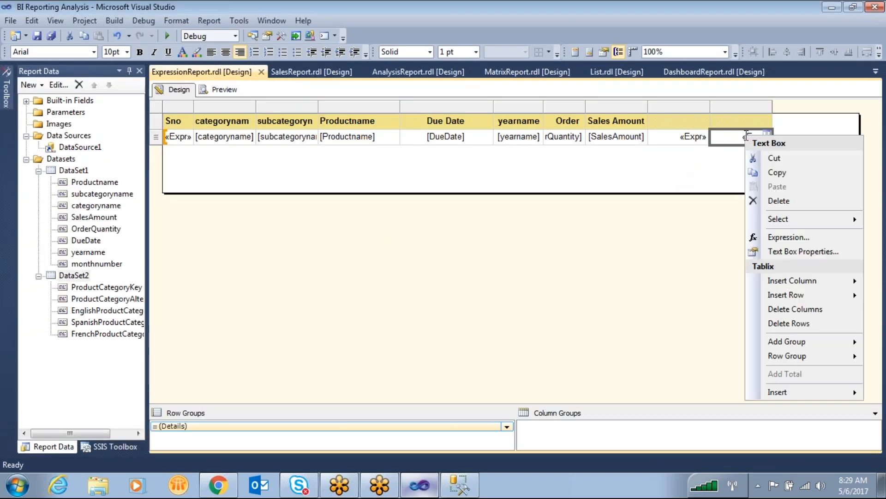
click(789, 238)
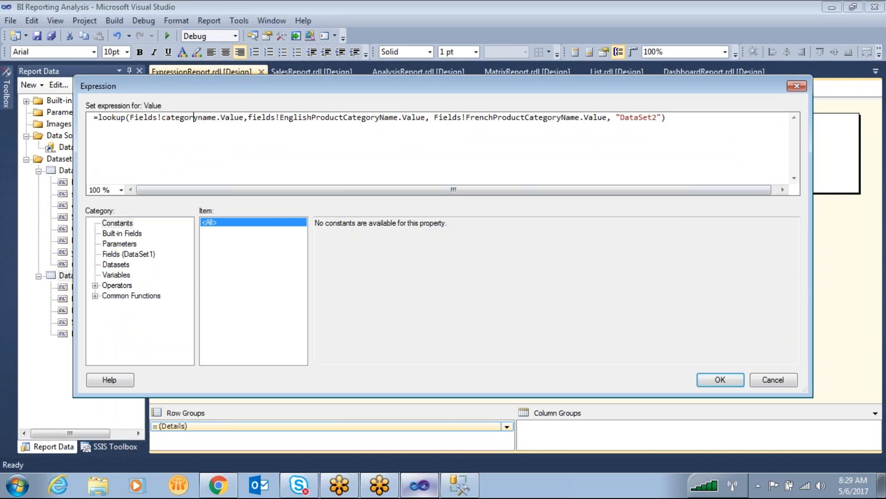
drag(244, 118, 130, 121)
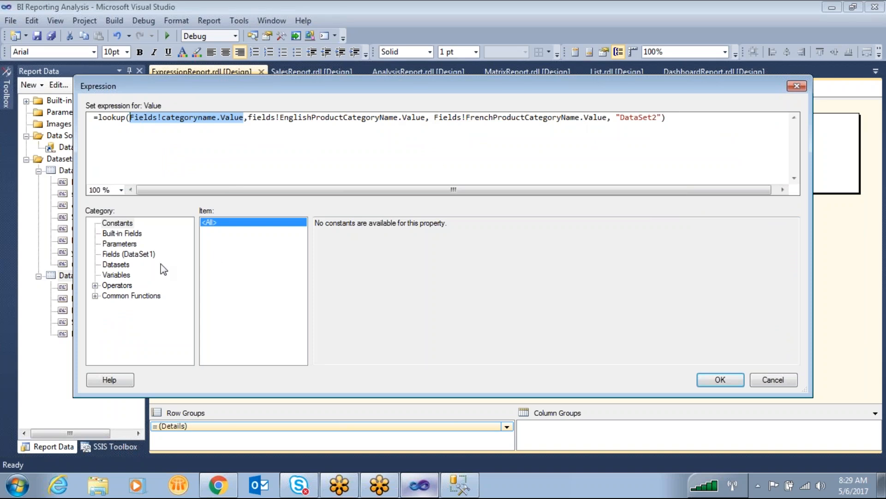
click(117, 264)
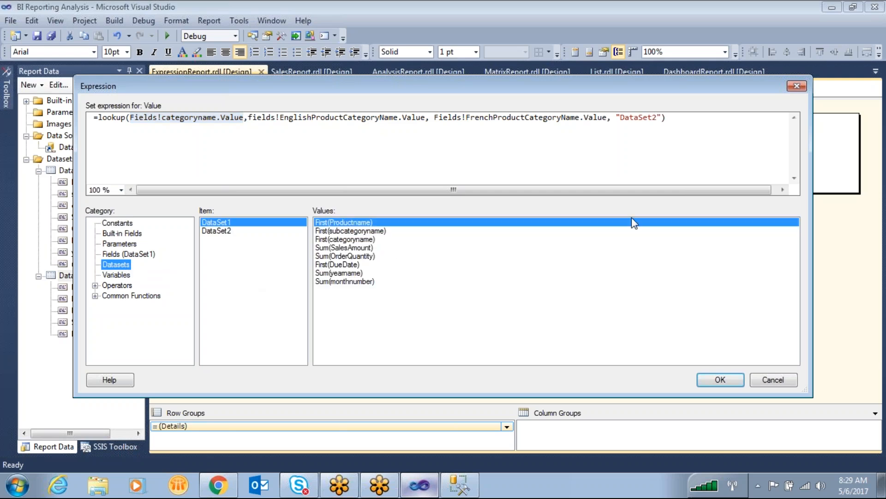
drag(606, 117, 430, 117)
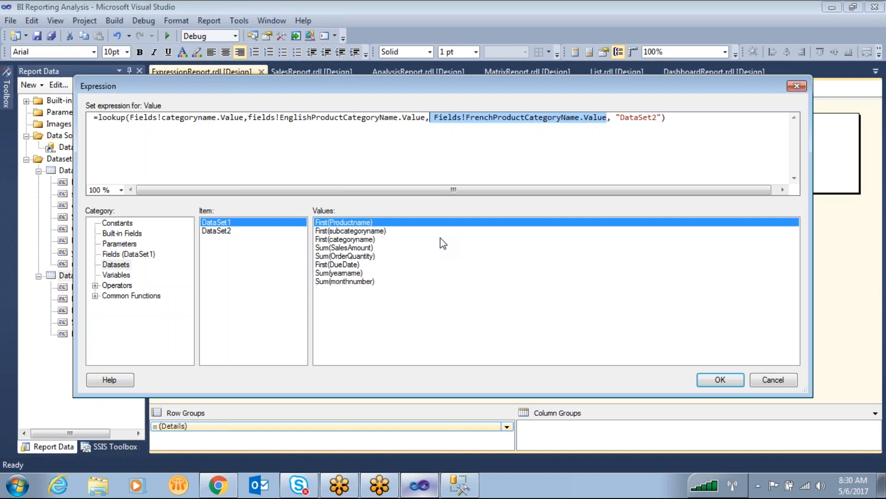
click(773, 379)
- Check which dataset the table uses in its Tablix Properties, and close them without changes
click(408, 106)
right_click(408, 106)
click(432, 162)
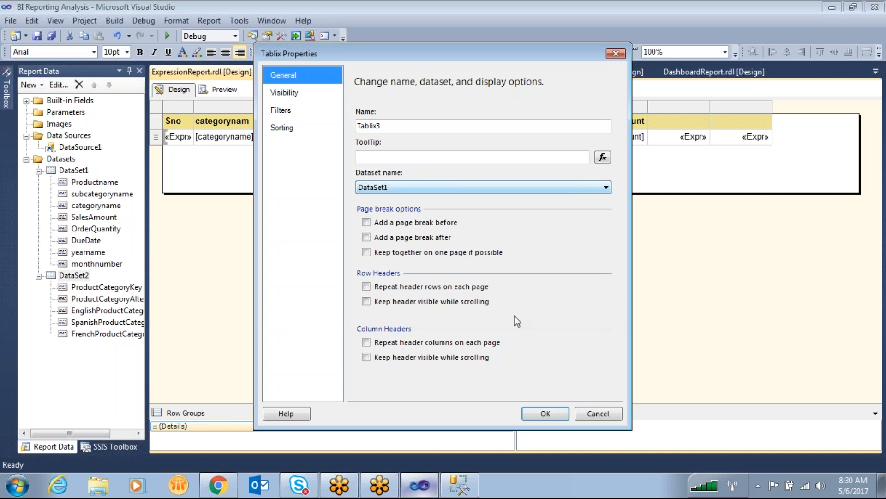
click(615, 413)
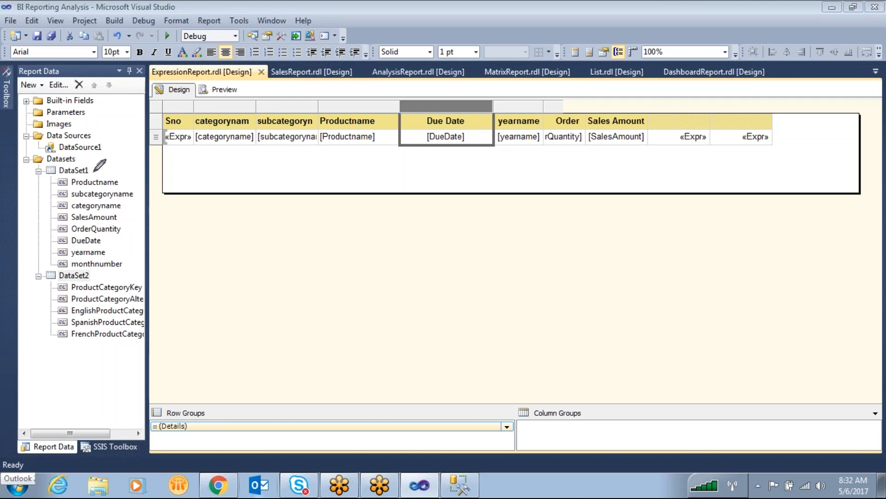
mouse_move(45, 355)
mouse_down()
mouse_move(44, 375)
mouse_move(105, 352)
mouse_move(42, 354)
mouse_up()
mouse_move(55, 405)
mouse_down()
mouse_move(57, 420)
mouse_move(116, 400)
mouse_move(56, 401)
mouse_up()
mouse_move(56, 361)
mouse_down()
mouse_move(55, 372)
mouse_move(100, 376)
mouse_move(90, 384)
mouse_up()
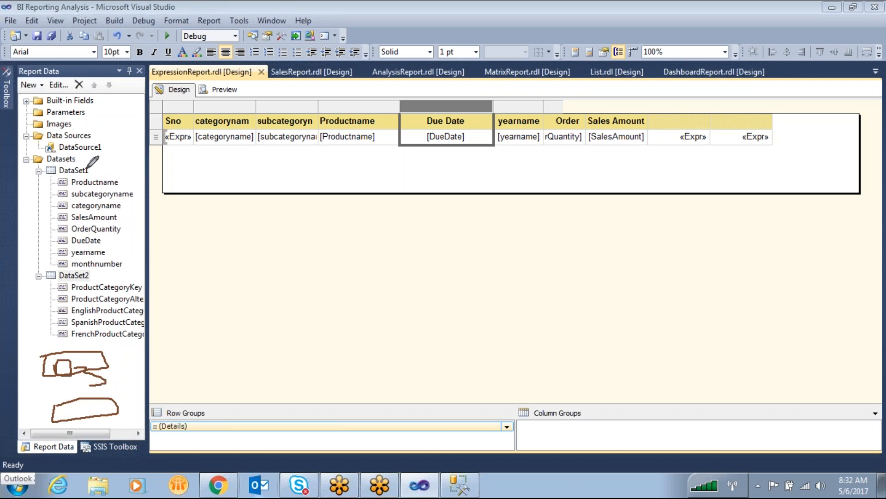
mouse_move(87, 170)
mouse_down()
mouse_move(182, 237)
mouse_move(130, 365)
mouse_move(119, 366)
mouse_up()
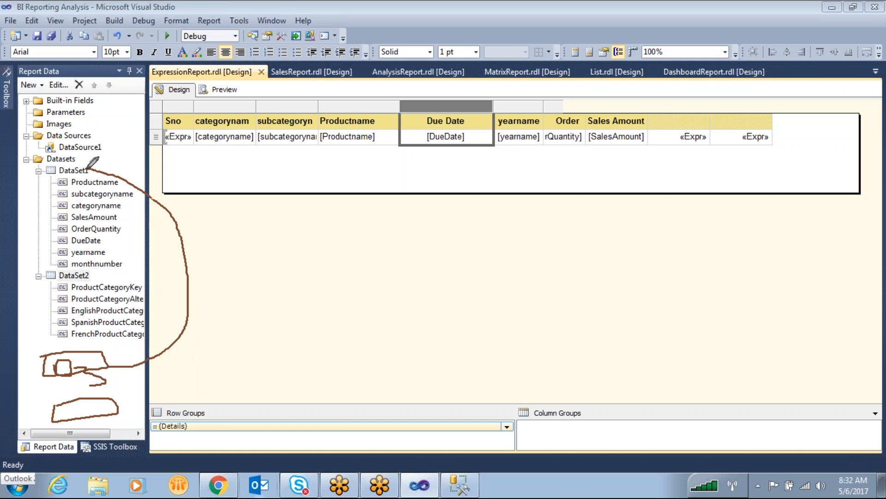
mouse_move(88, 169)
mouse_down()
mouse_move(107, 173)
mouse_move(126, 217)
mouse_move(110, 261)
mouse_move(90, 275)
mouse_move(125, 318)
mouse_move(108, 363)
mouse_up()
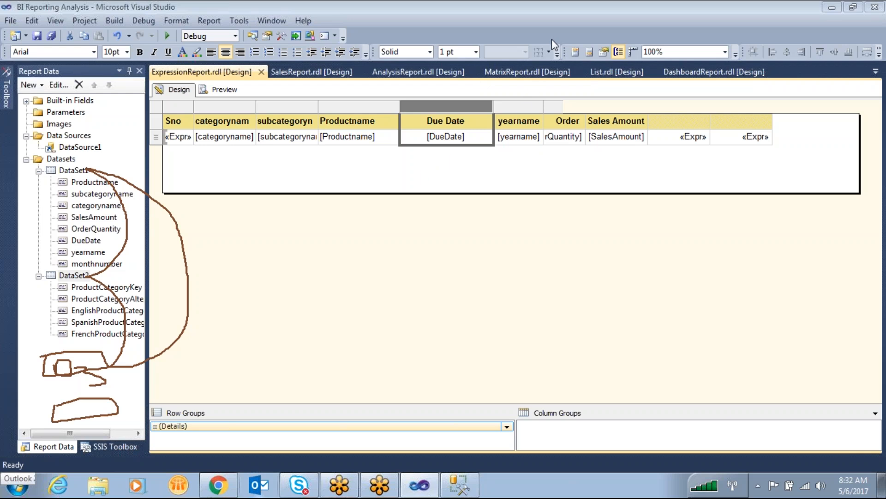
drag(70, 169, 103, 141)
drag(80, 272, 112, 255)
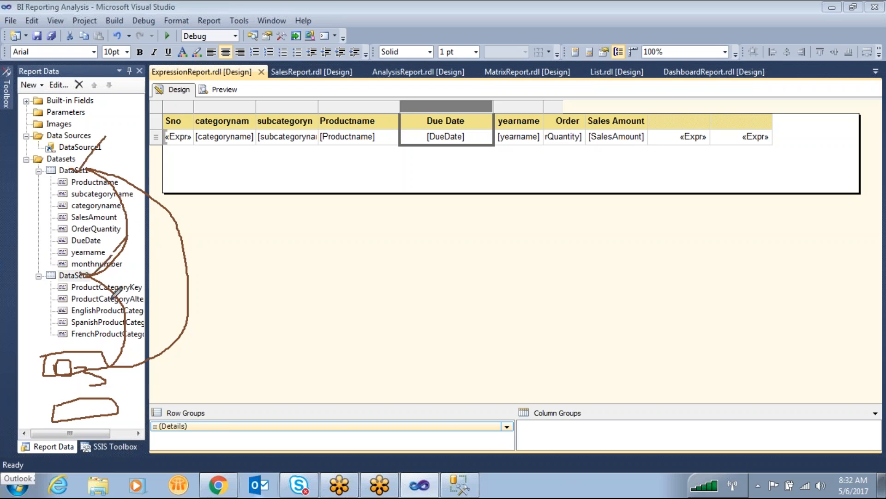
mouse_move(70, 308)
mouse_down()
mouse_move(143, 300)
mouse_move(122, 300)
mouse_up()
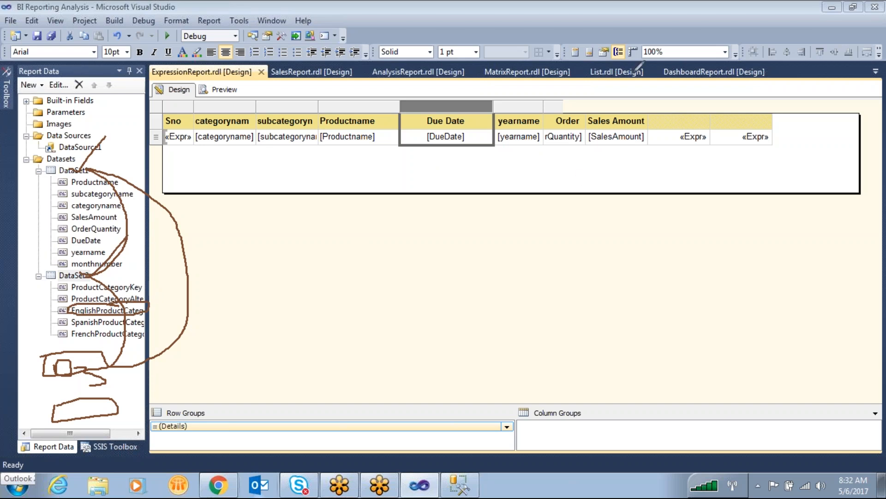
mouse_move(744, 138)
mouse_down()
mouse_move(744, 213)
mouse_move(719, 256)
mouse_up()
mouse_move(715, 235)
mouse_down()
mouse_move(734, 230)
mouse_move(745, 242)
mouse_move(743, 224)
mouse_move(830, 232)
mouse_move(741, 218)
mouse_move(810, 259)
mouse_move(815, 226)
mouse_up()
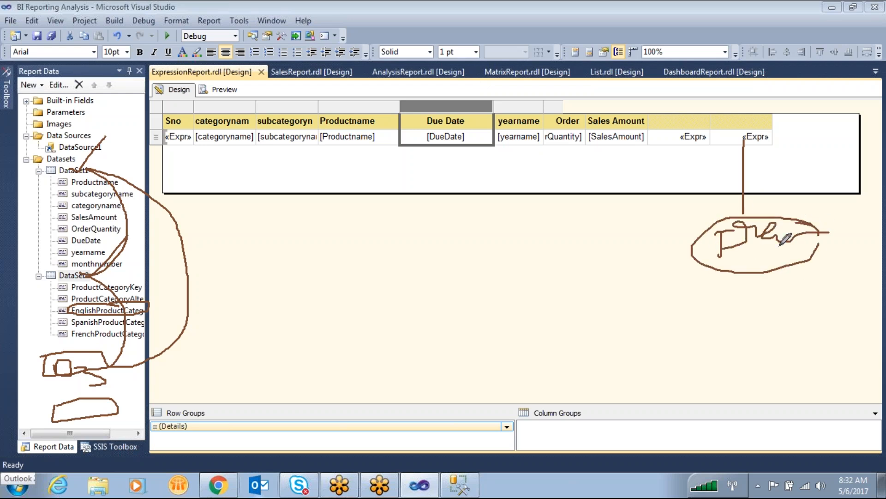
drag(750, 276, 634, 319)
drag(379, 335, 319, 342)
mouse_move(114, 368)
mouse_down()
mouse_move(95, 372)
mouse_move(144, 359)
mouse_move(30, 363)
mouse_up()
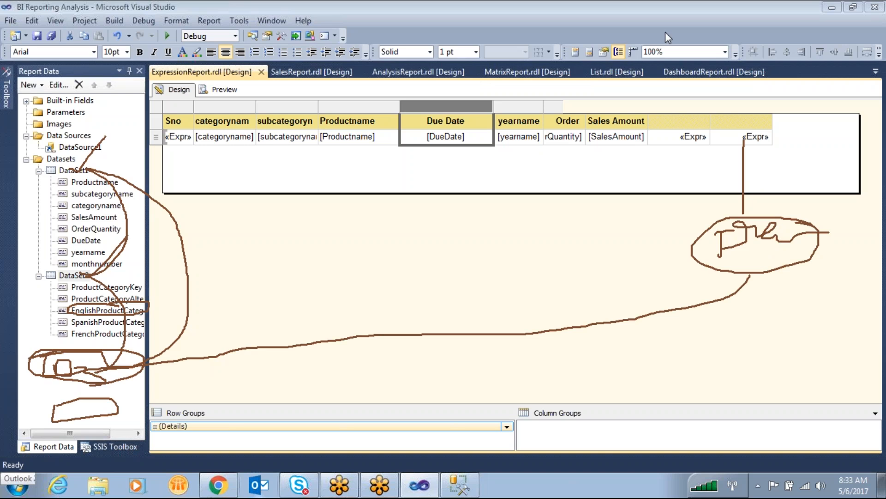
- Reopen the last detail cell's expression, try entering lookup( again at its start, remove that text, and cancel the edit
click(718, 140)
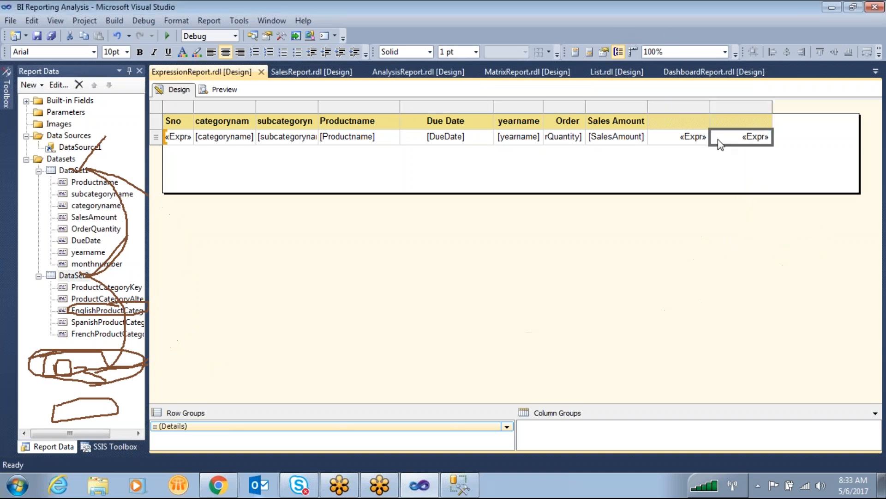
right_click(718, 140)
click(757, 239)
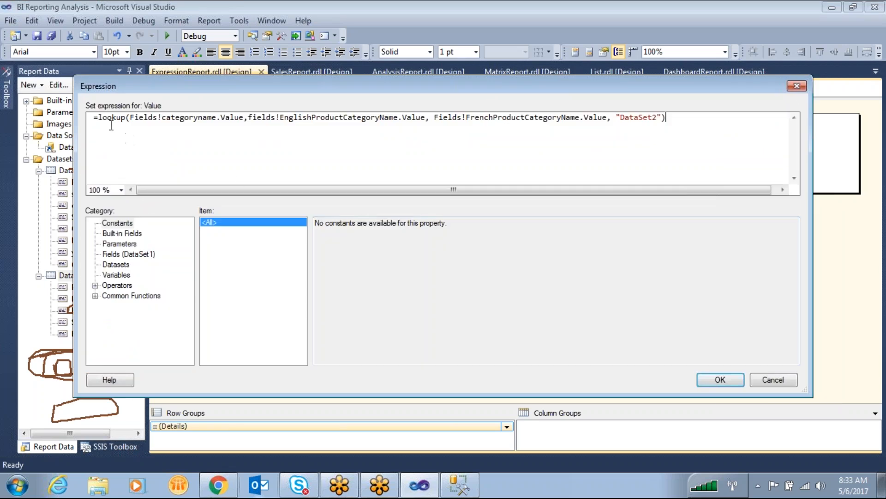
click(97, 118)
text(lookup)
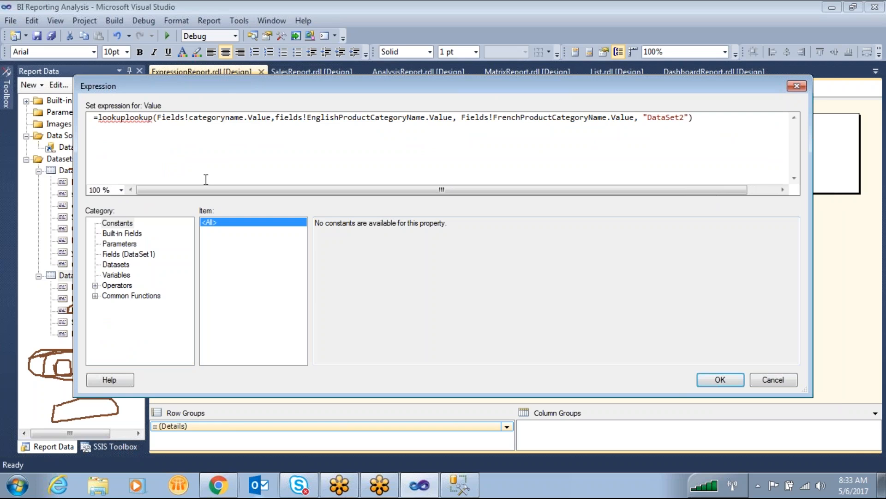
text(()
key(BackSpace)
key(BackSpace)
key(BackSpace)
key(BackSpace)
key(BackSpace)
key(BackSpace)
key(BackSpace)
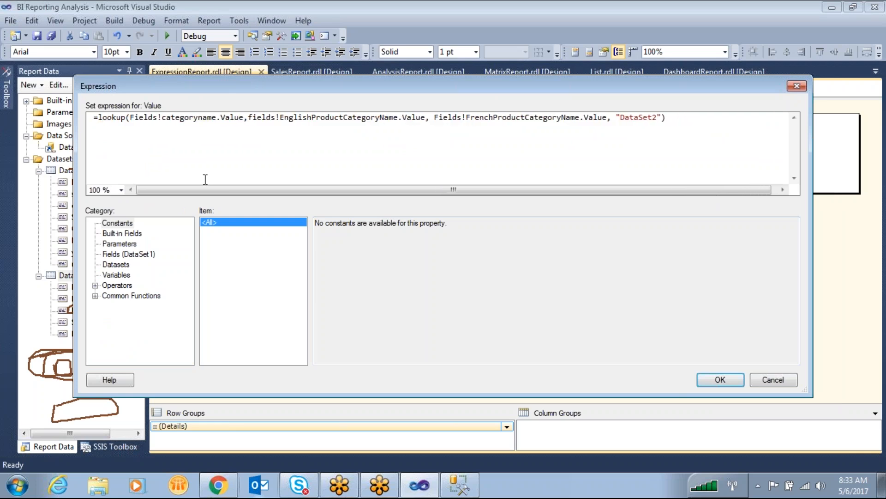
click(772, 380)
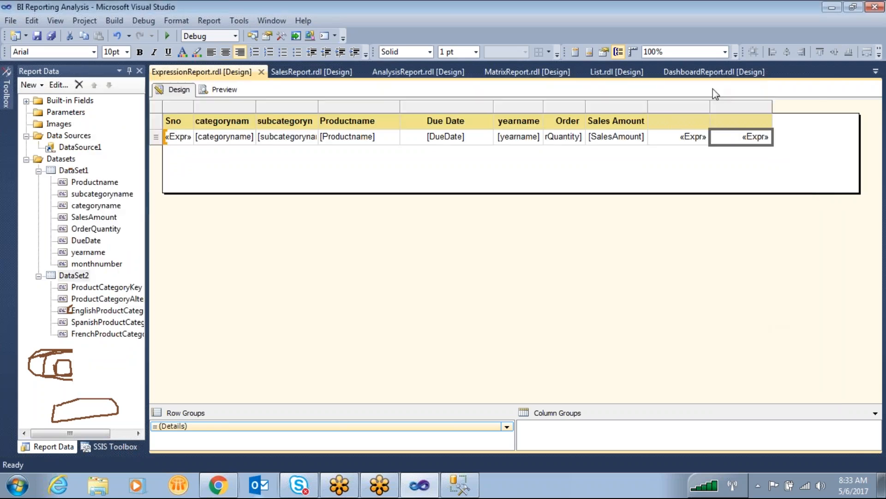
click(724, 360)
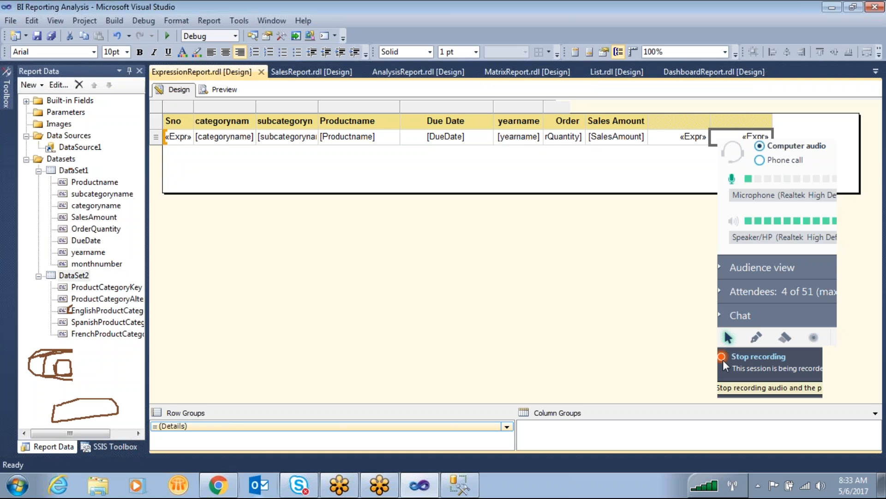